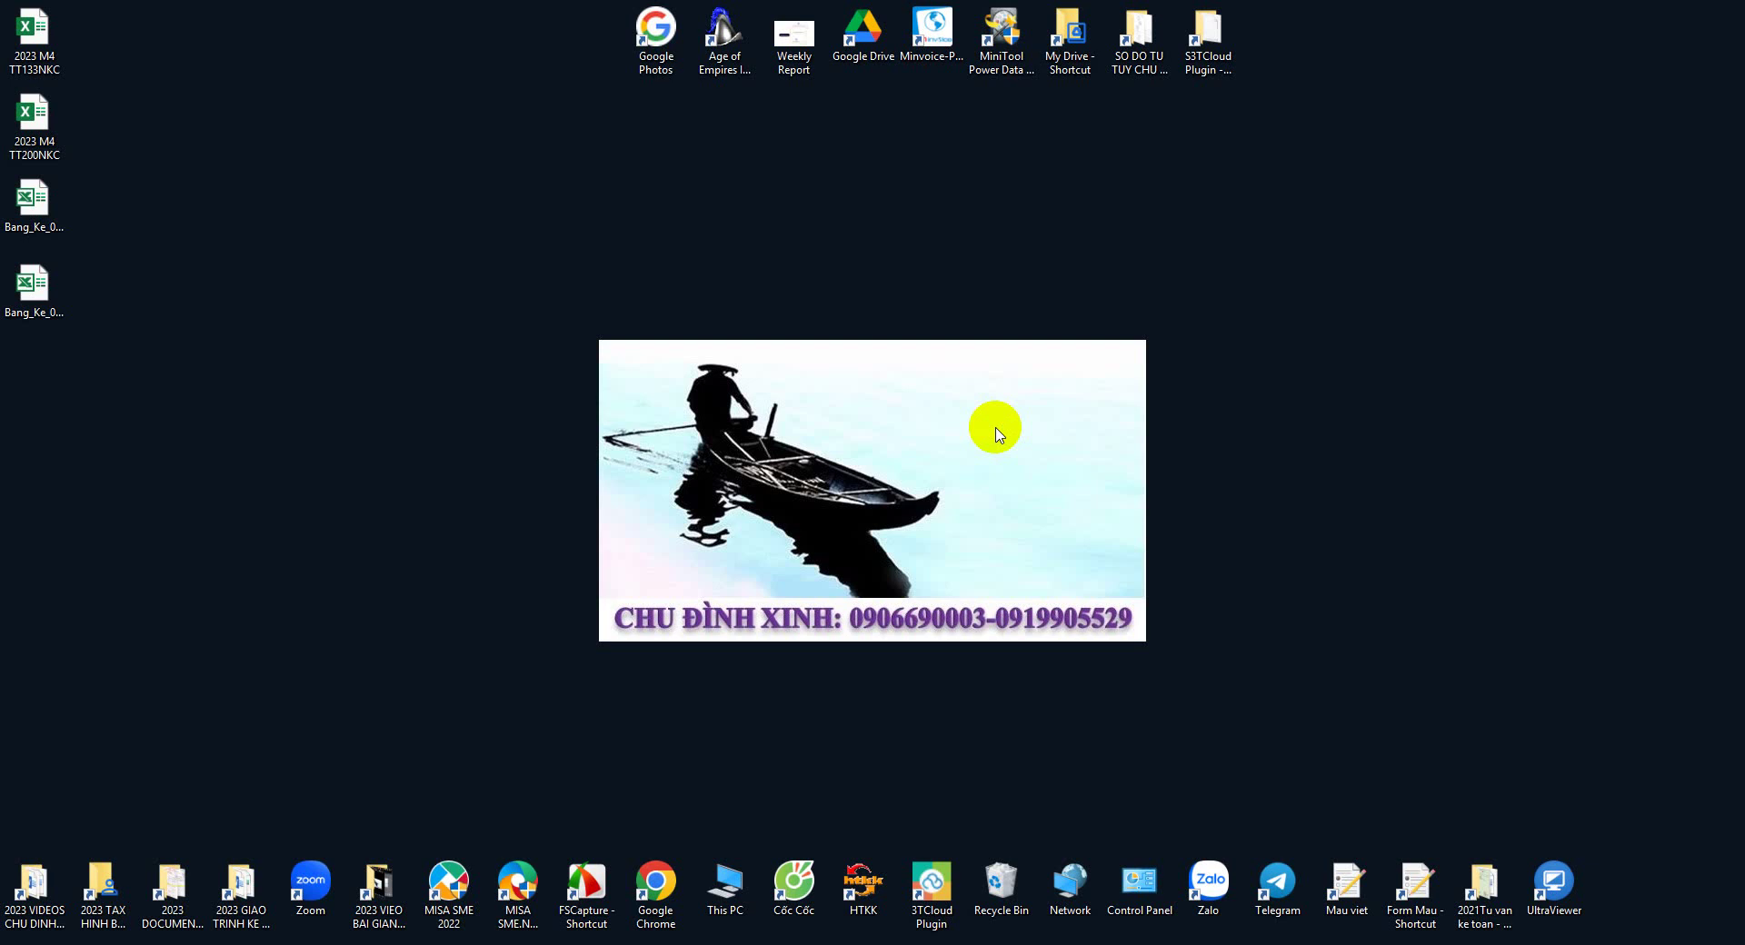
- Look through the contents of the 3TCloud Plugin Setup folder in HTKK, and close the folder window
click(306, 944)
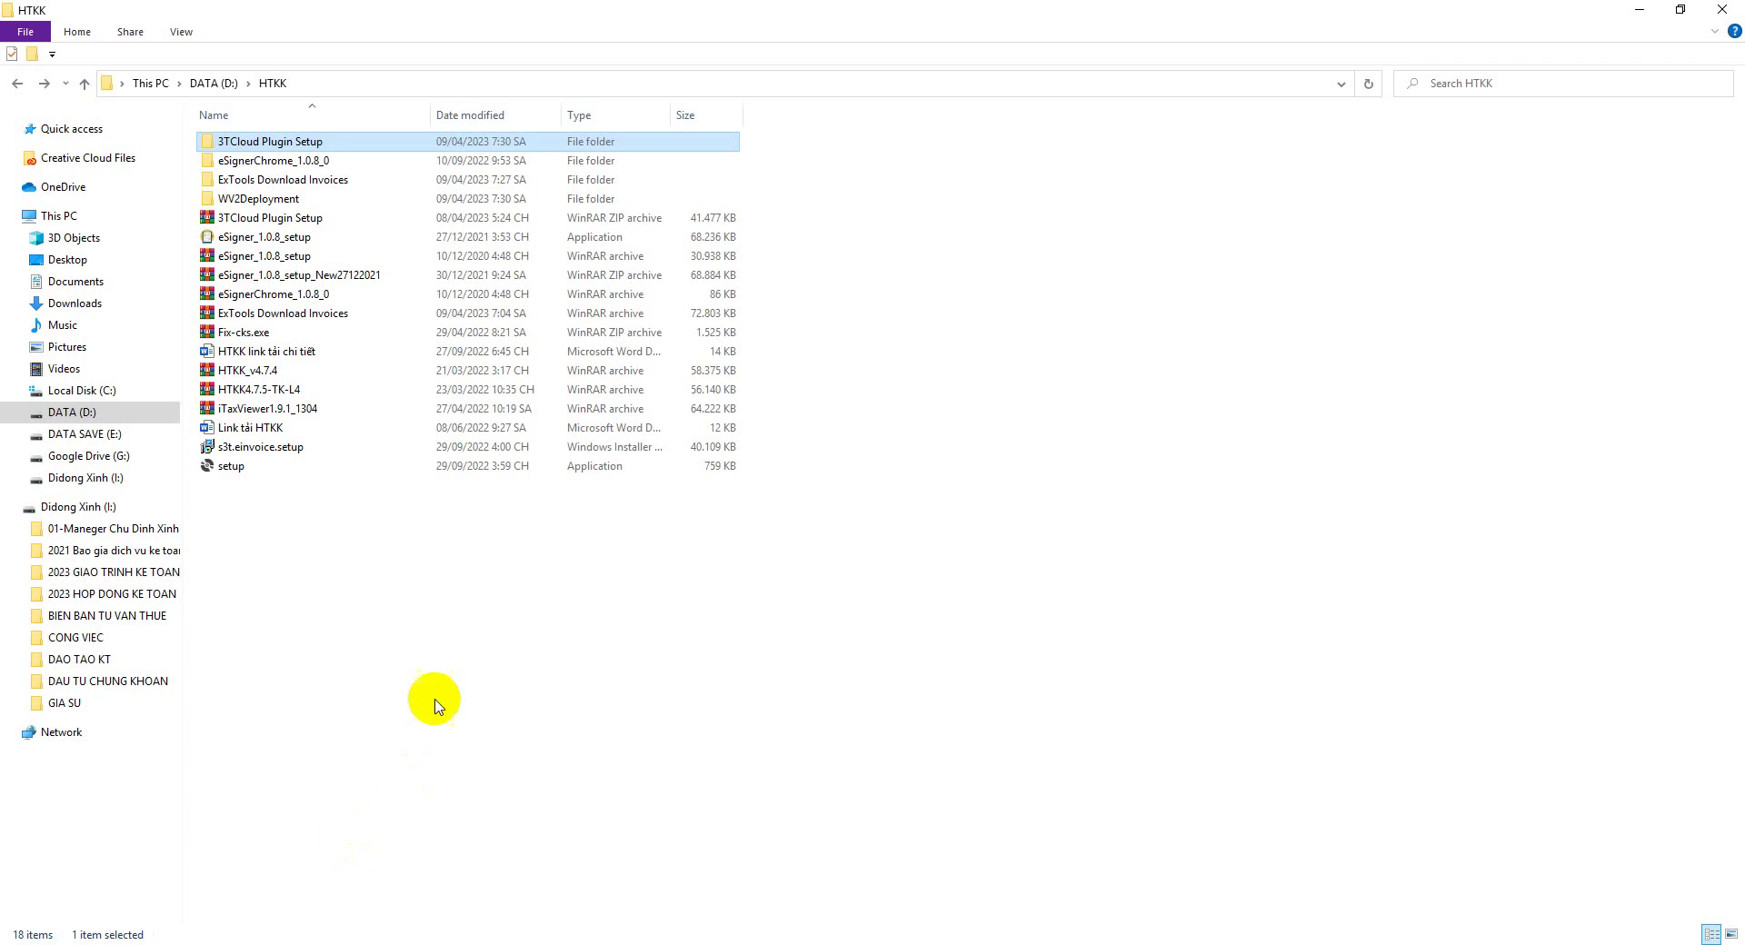
click(299, 223)
double_click(303, 143)
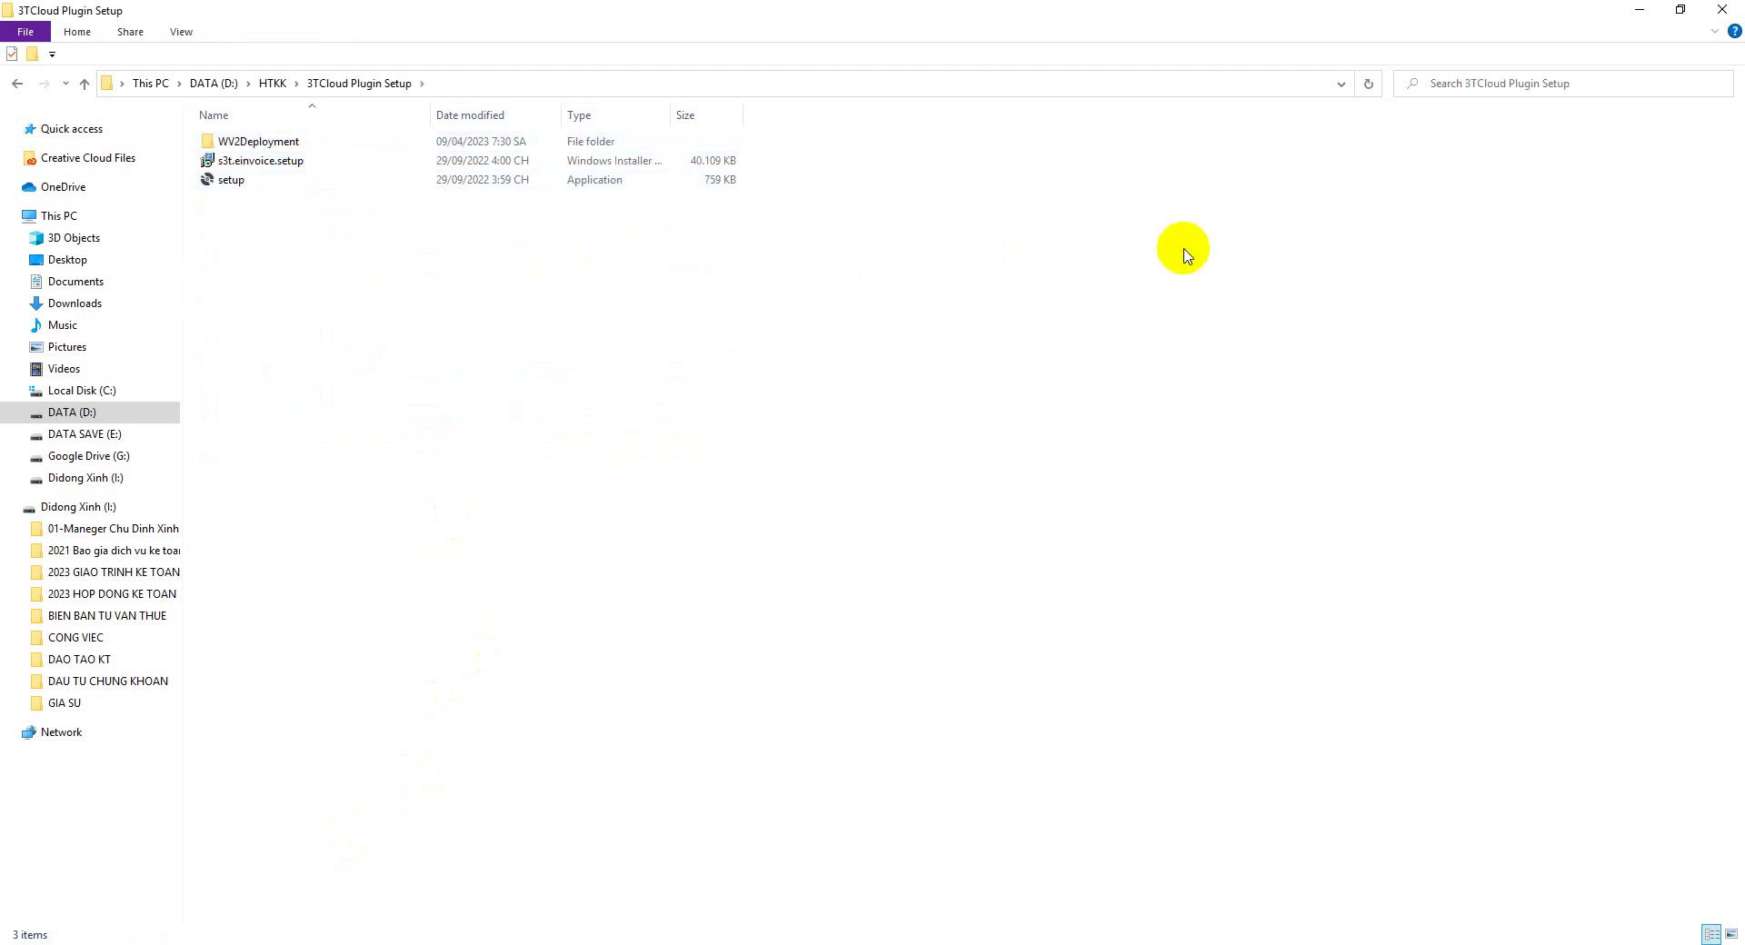
click(1723, 16)
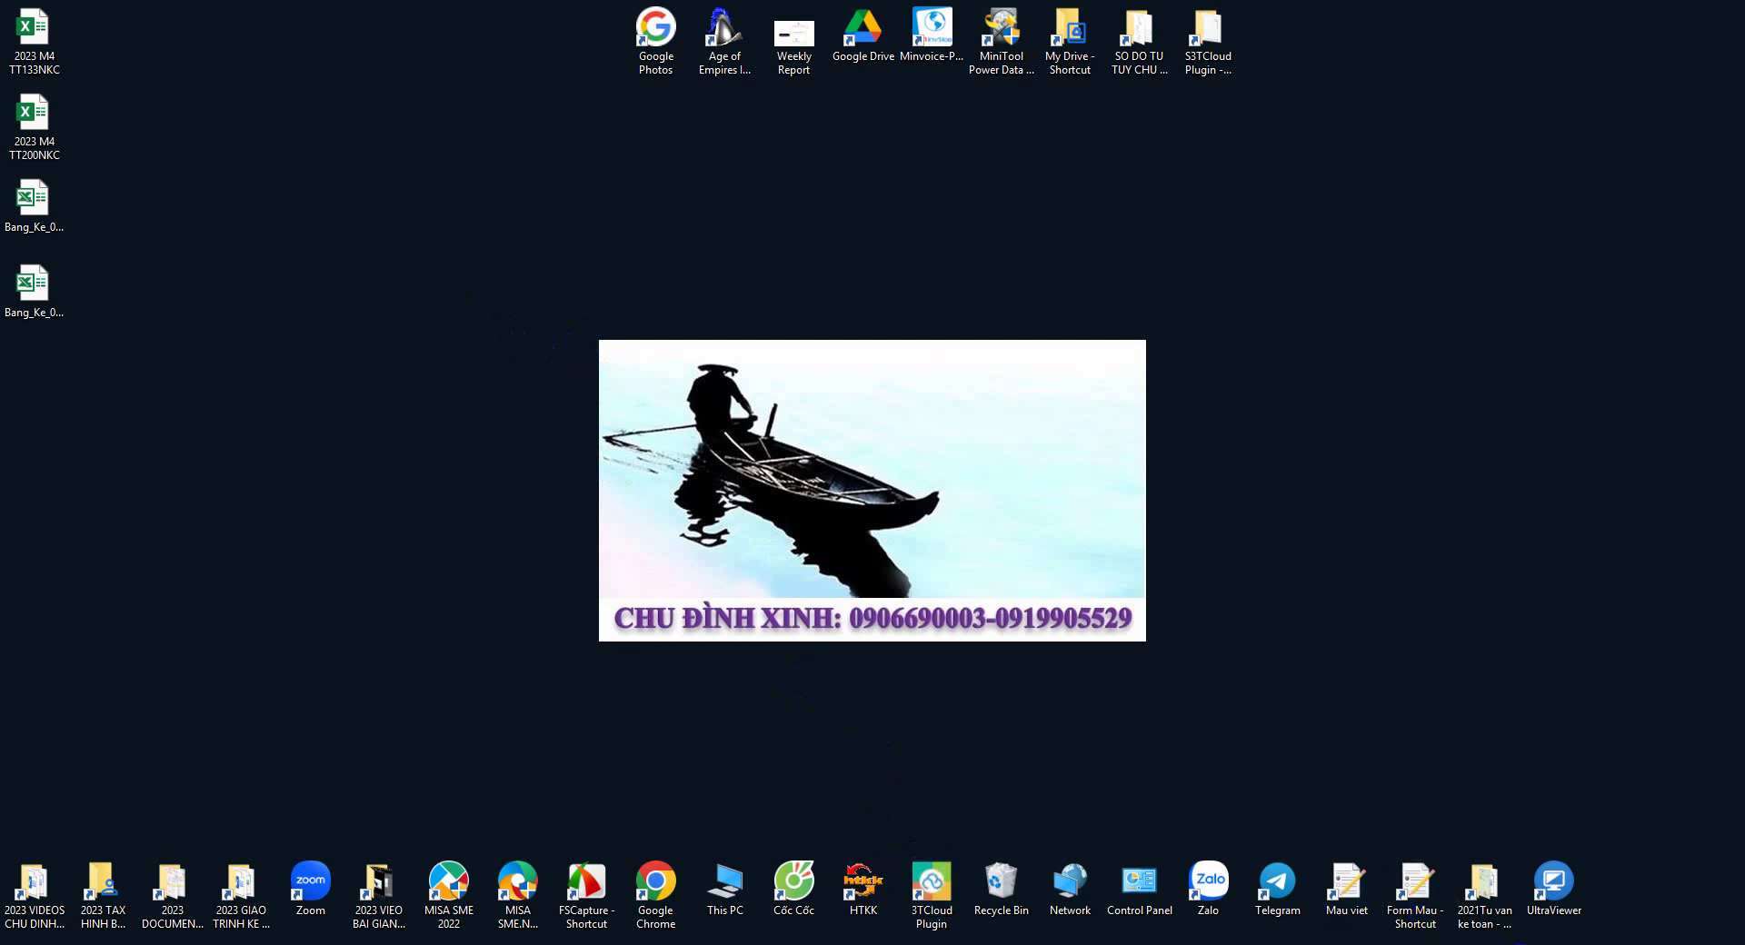
- Display the commands offered by the 3TCloud plugin running in the system tray
click(1519, 944)
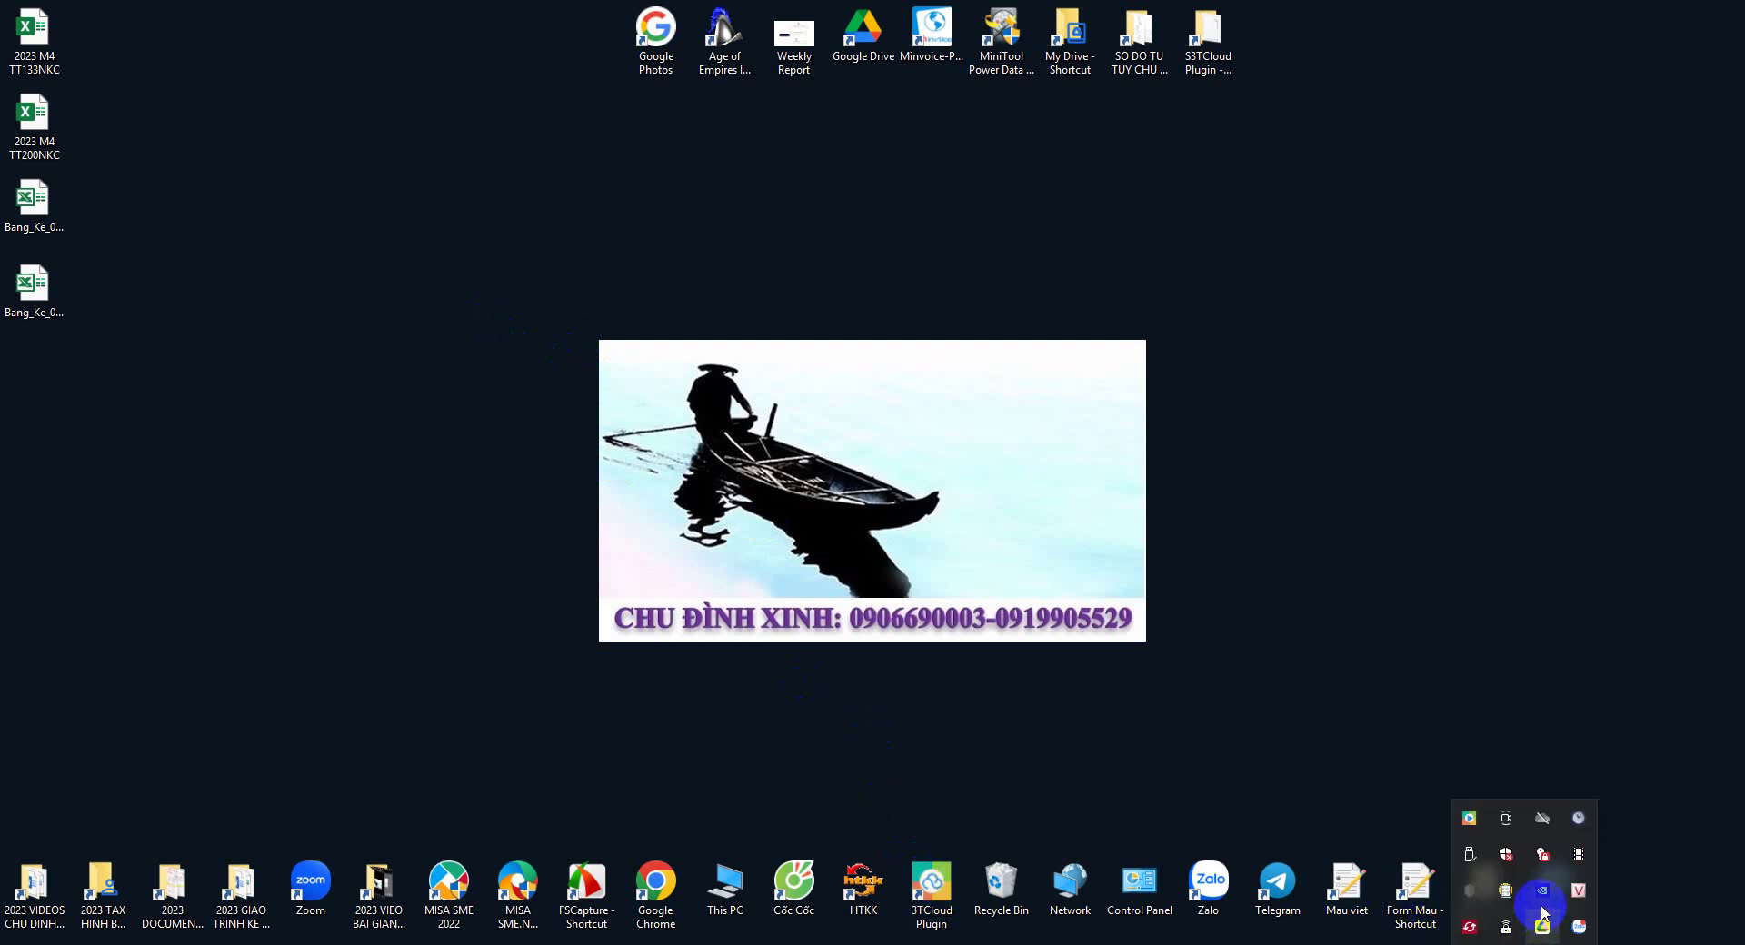
right_click(1469, 819)
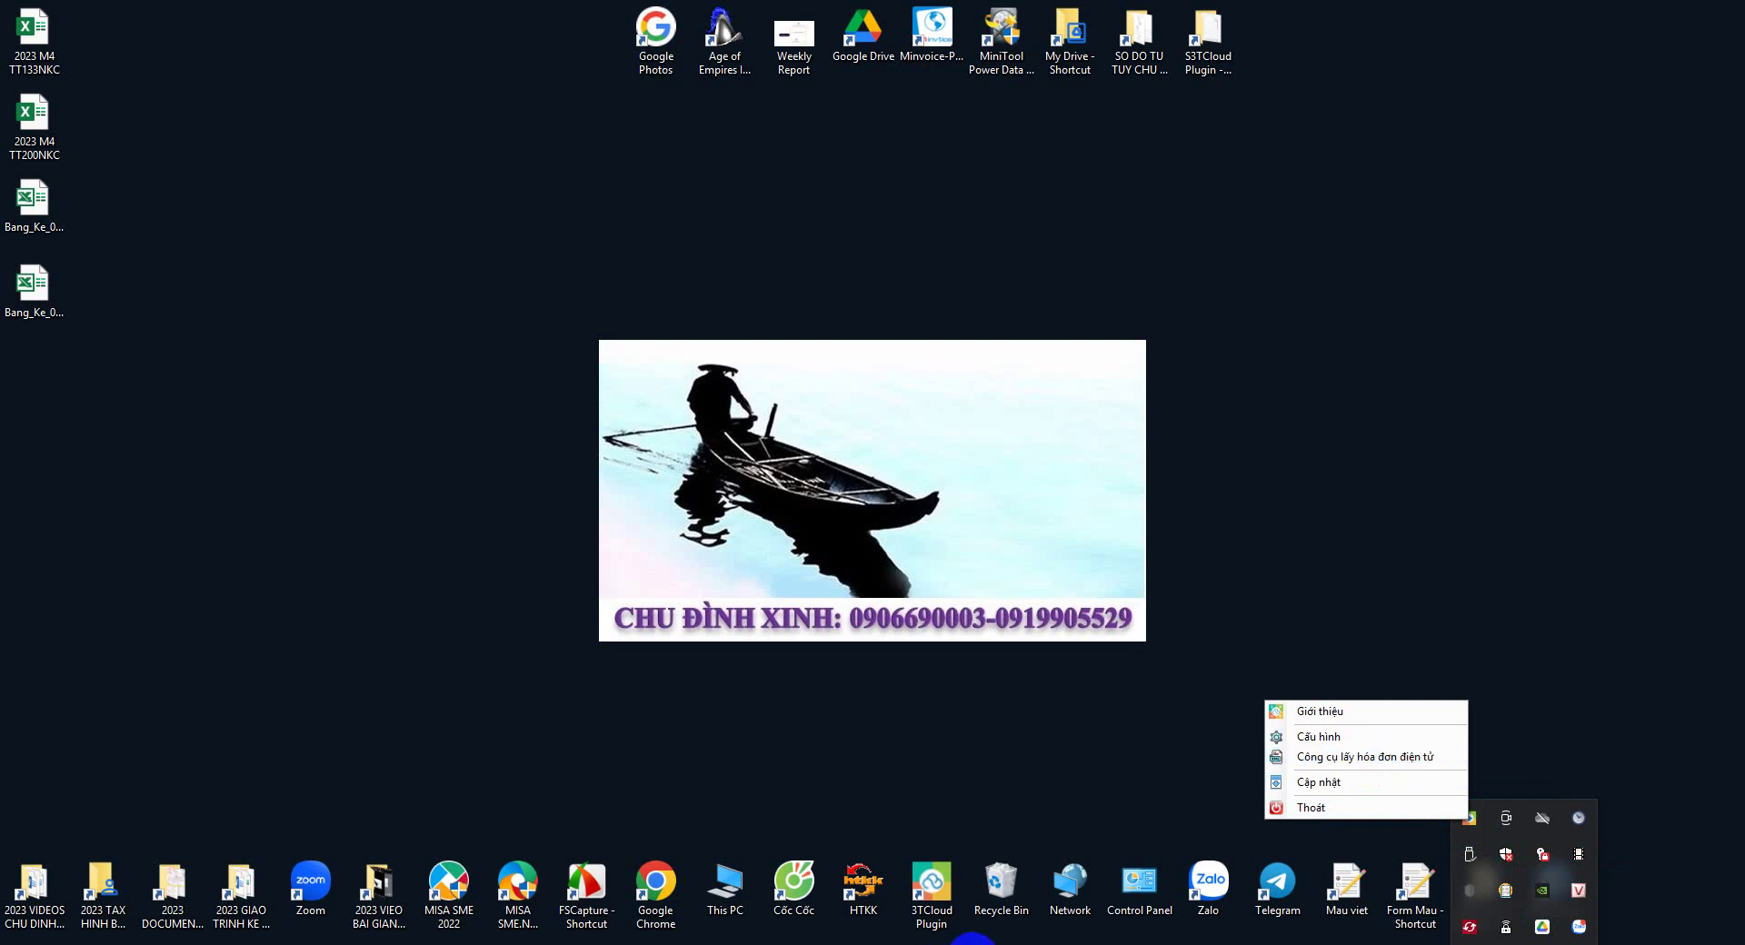
- Switch to the 2023 KE HOACH CONG VIEC workbook in Excel and make row 23 (HÓA ĐƠN ĐIỆN TỬ TT78) bold and red
click(783, 920)
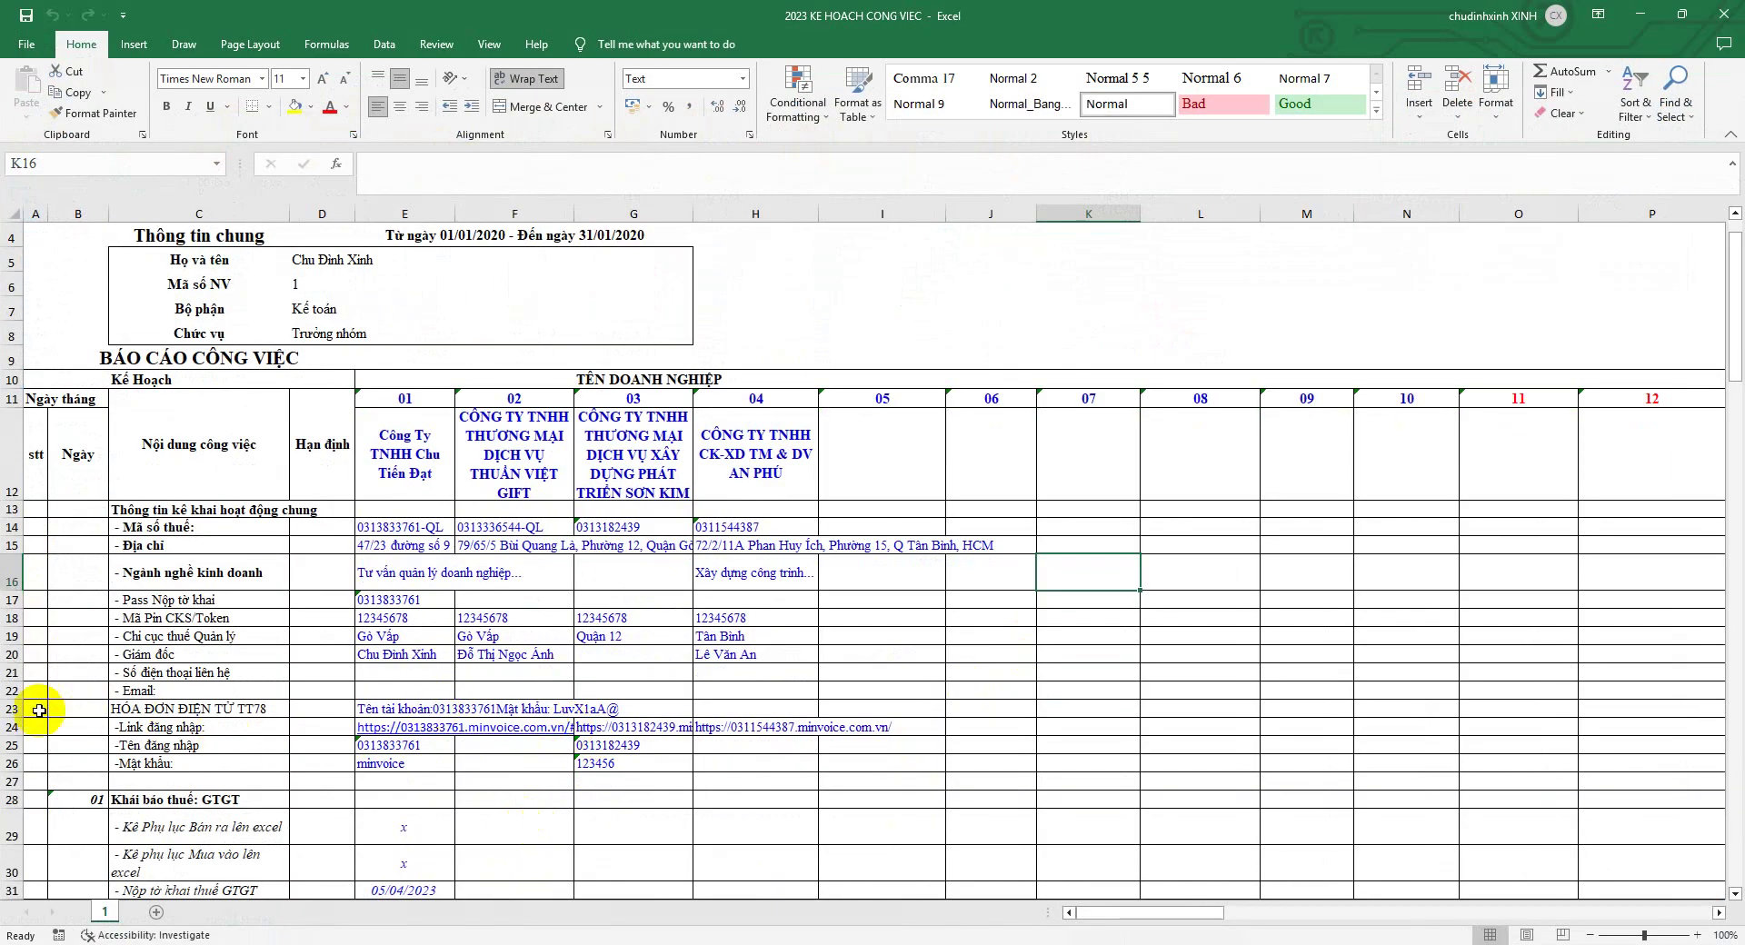
click(12, 709)
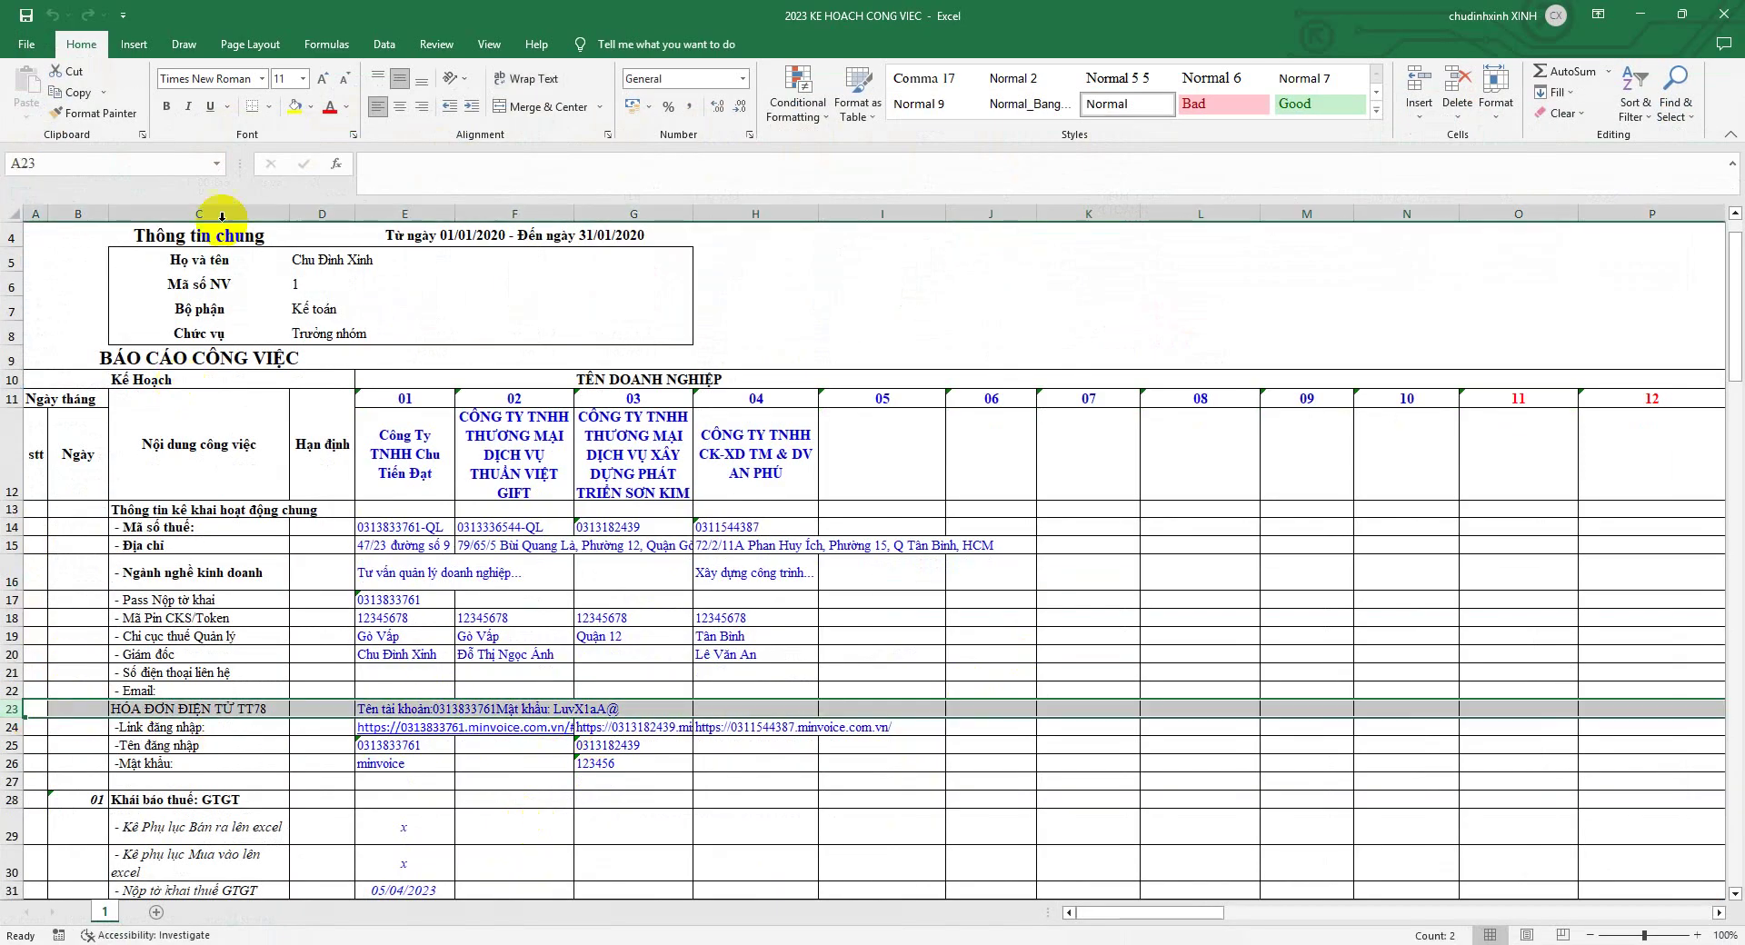
click(167, 106)
click(332, 111)
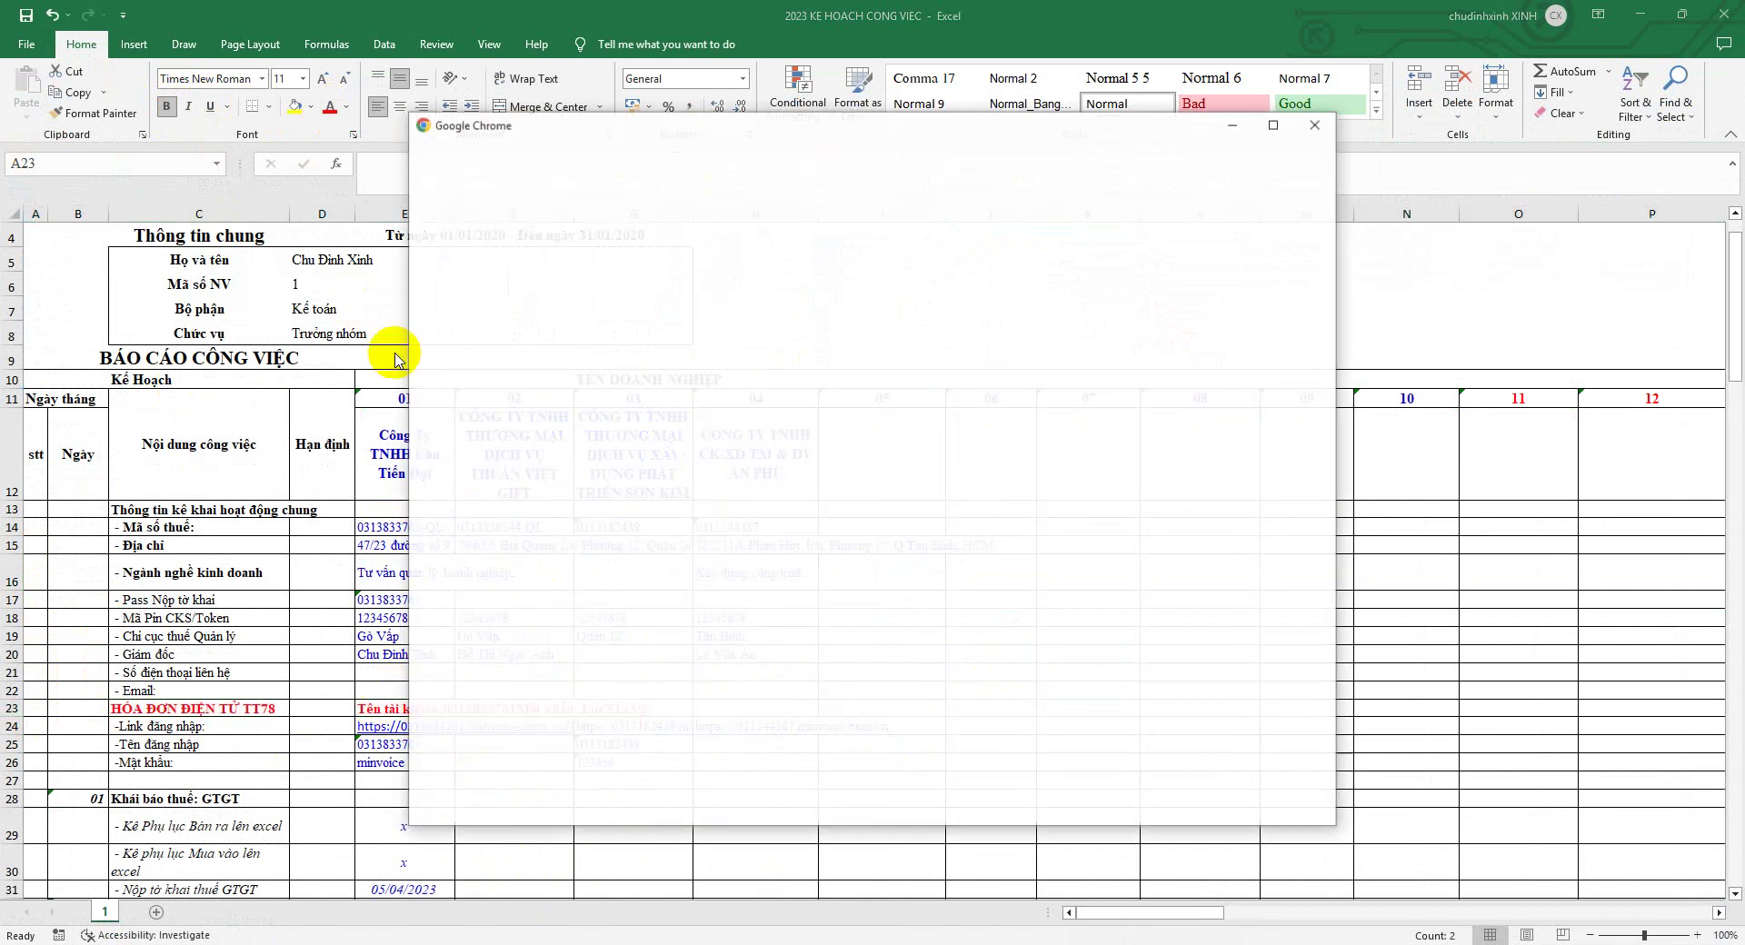
- Switch to Google Chrome with the second listed profile and search Google for hoadondientu
double_click(1249, 152)
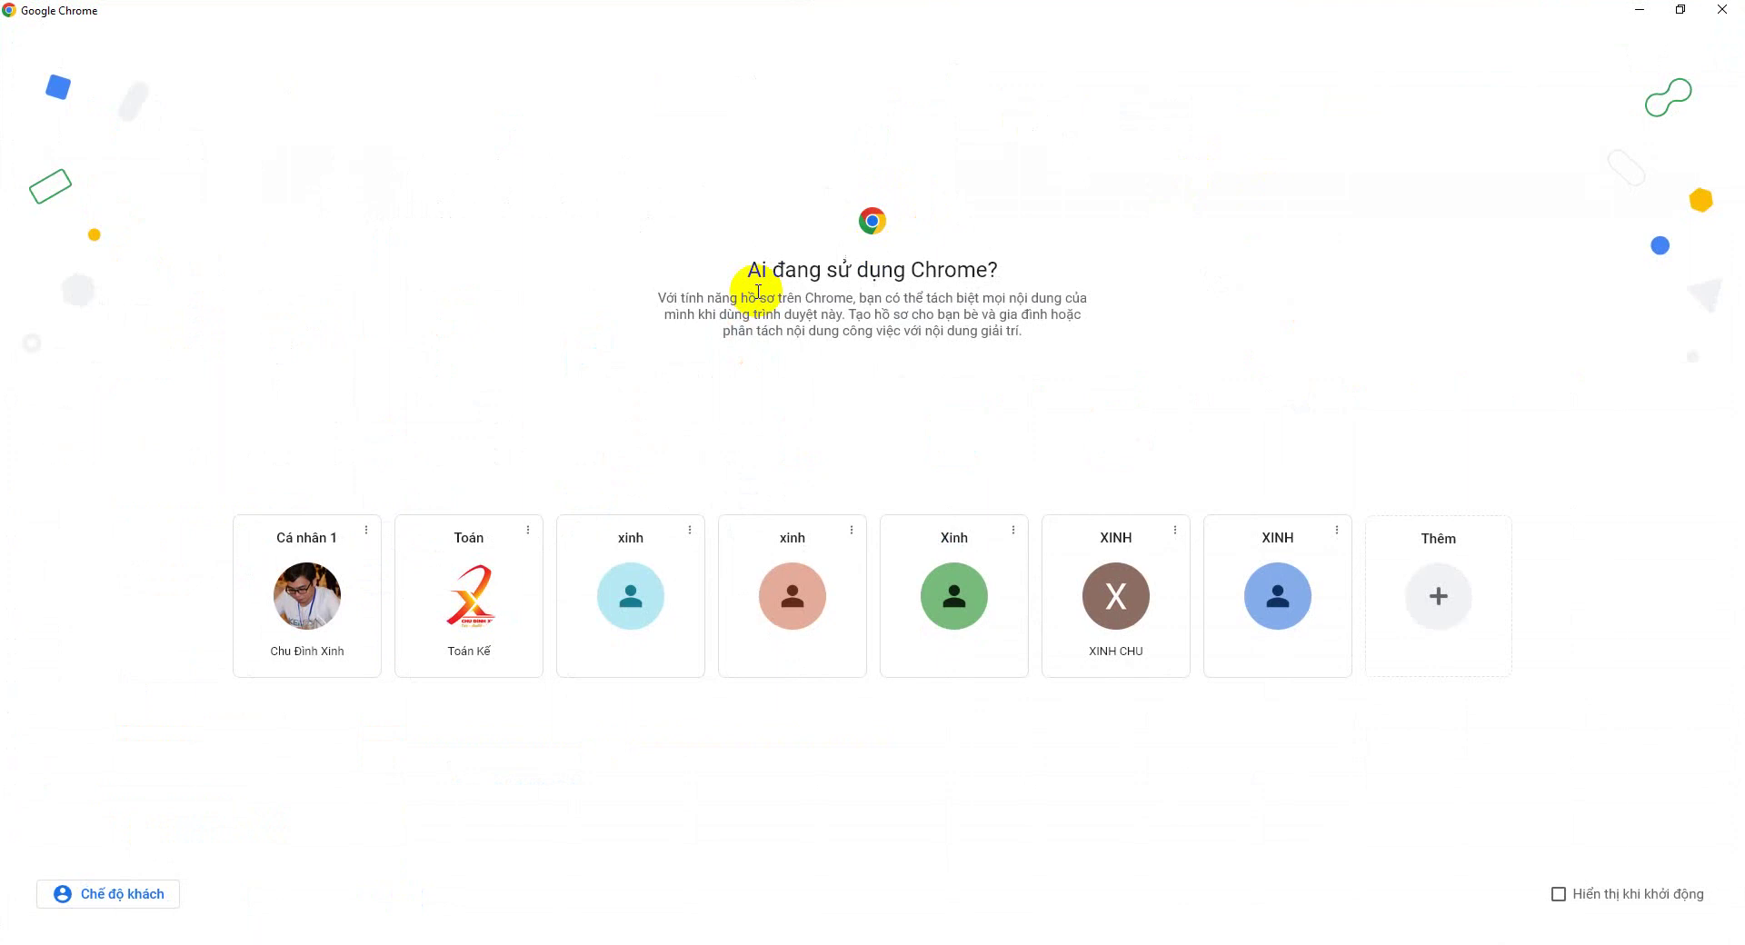
click(471, 592)
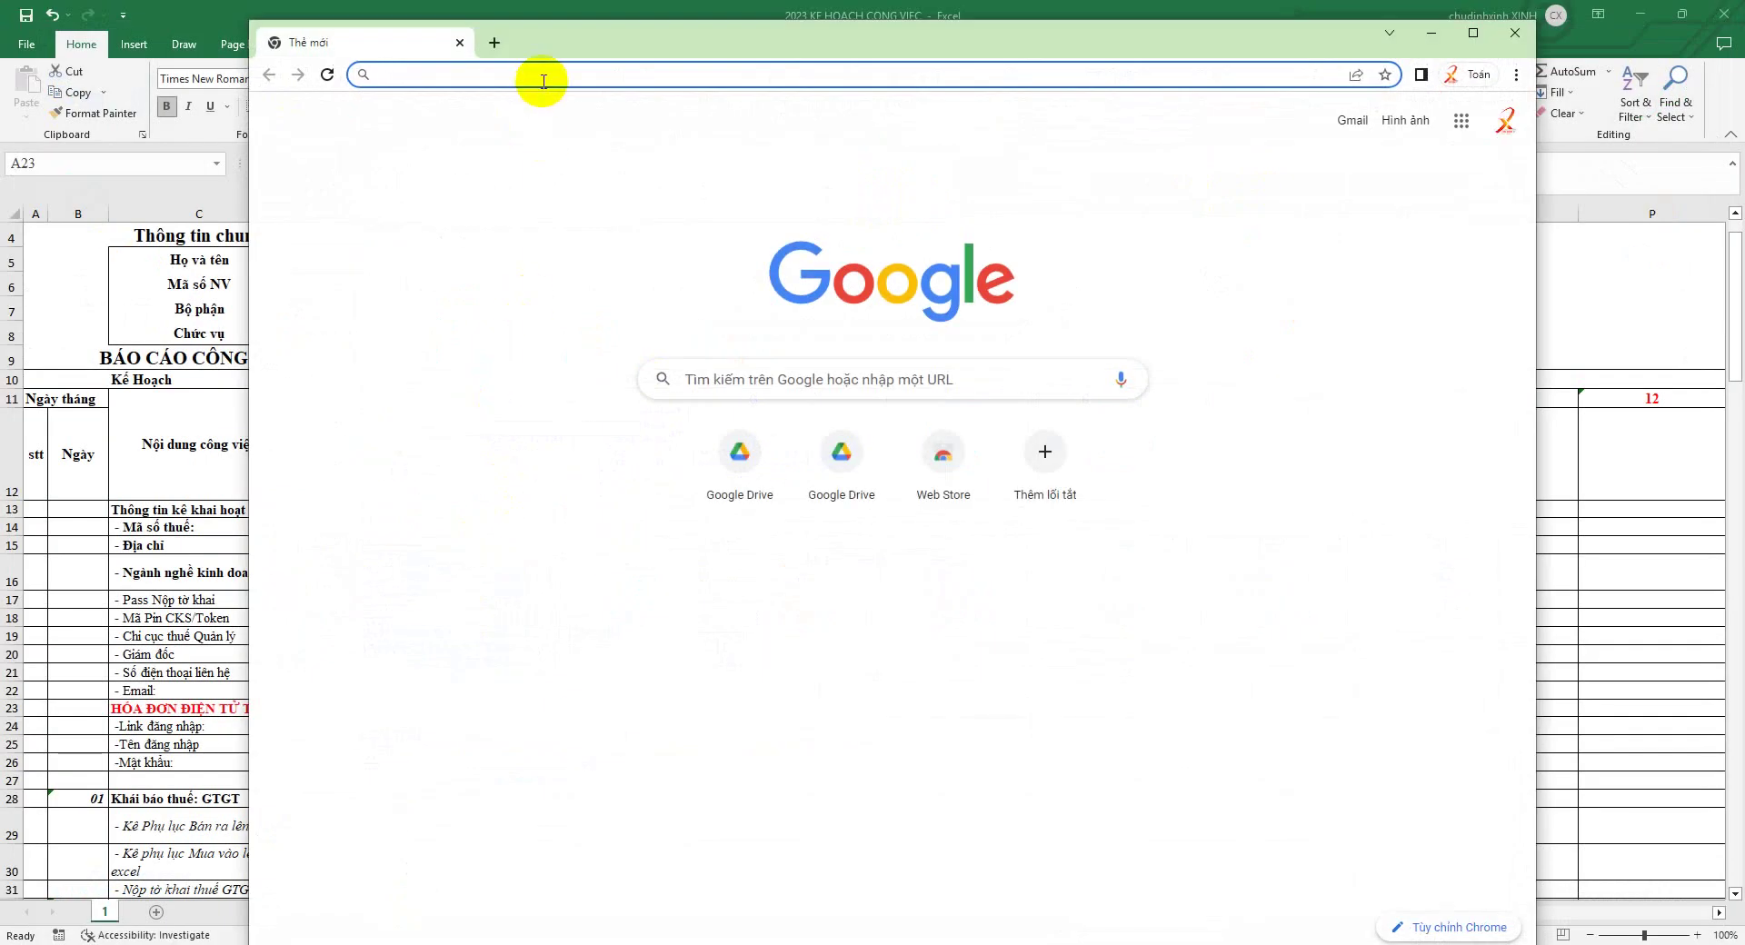
text(ho)
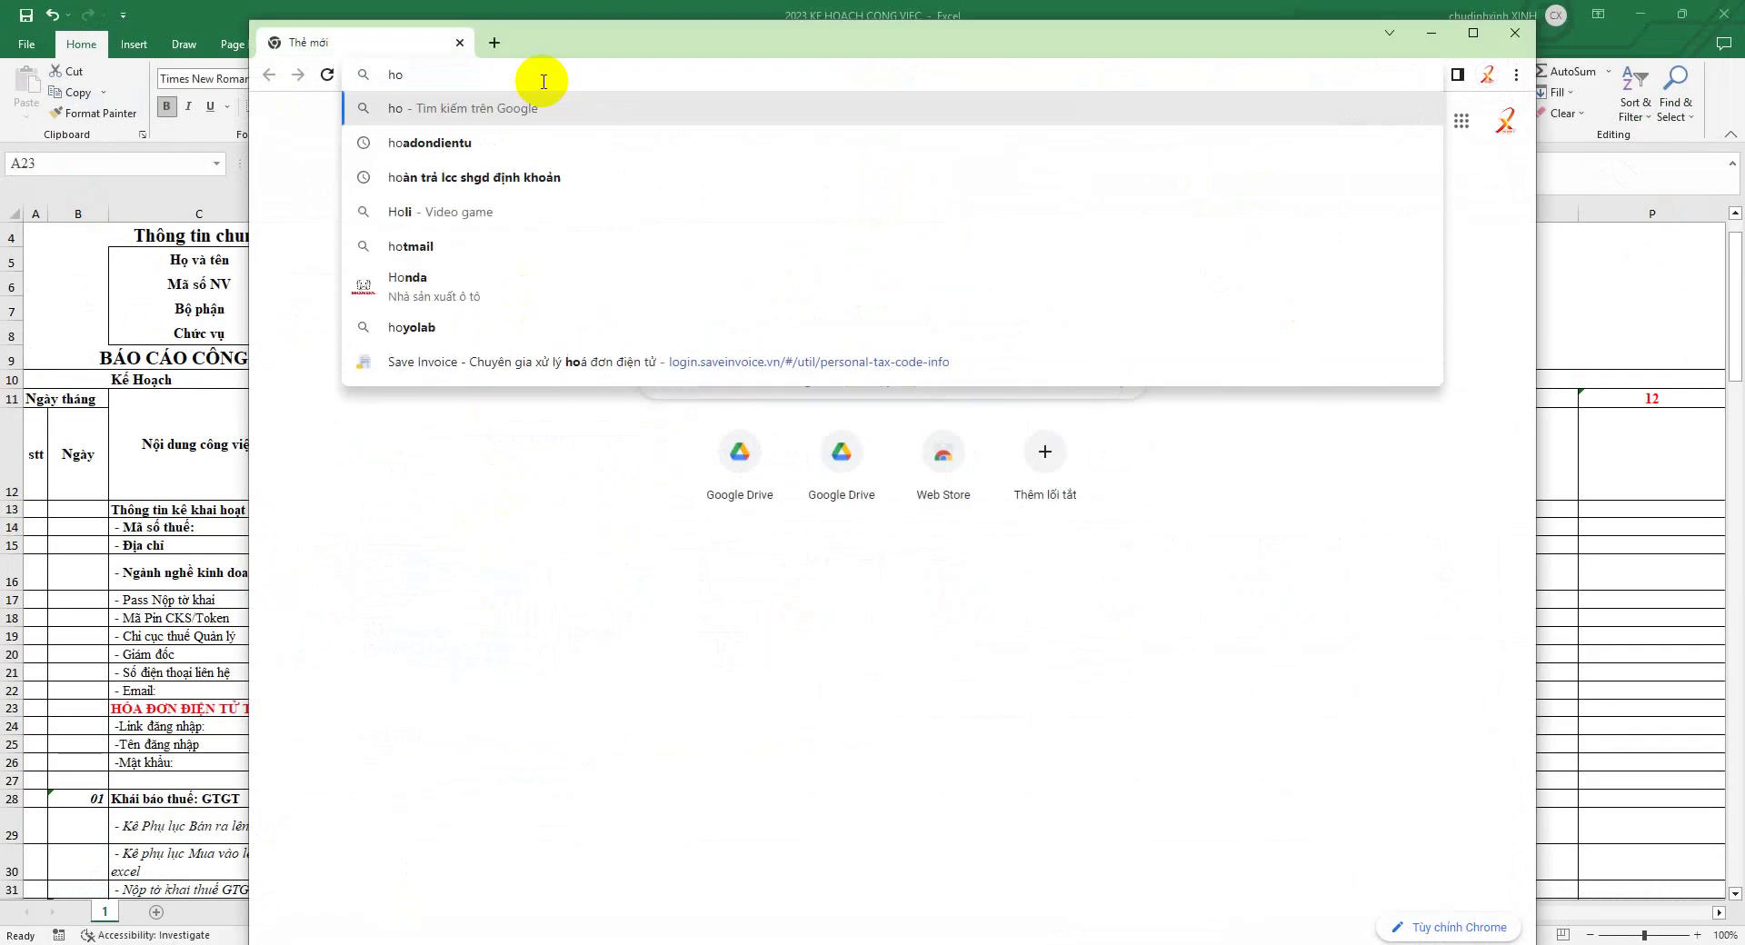
click(440, 143)
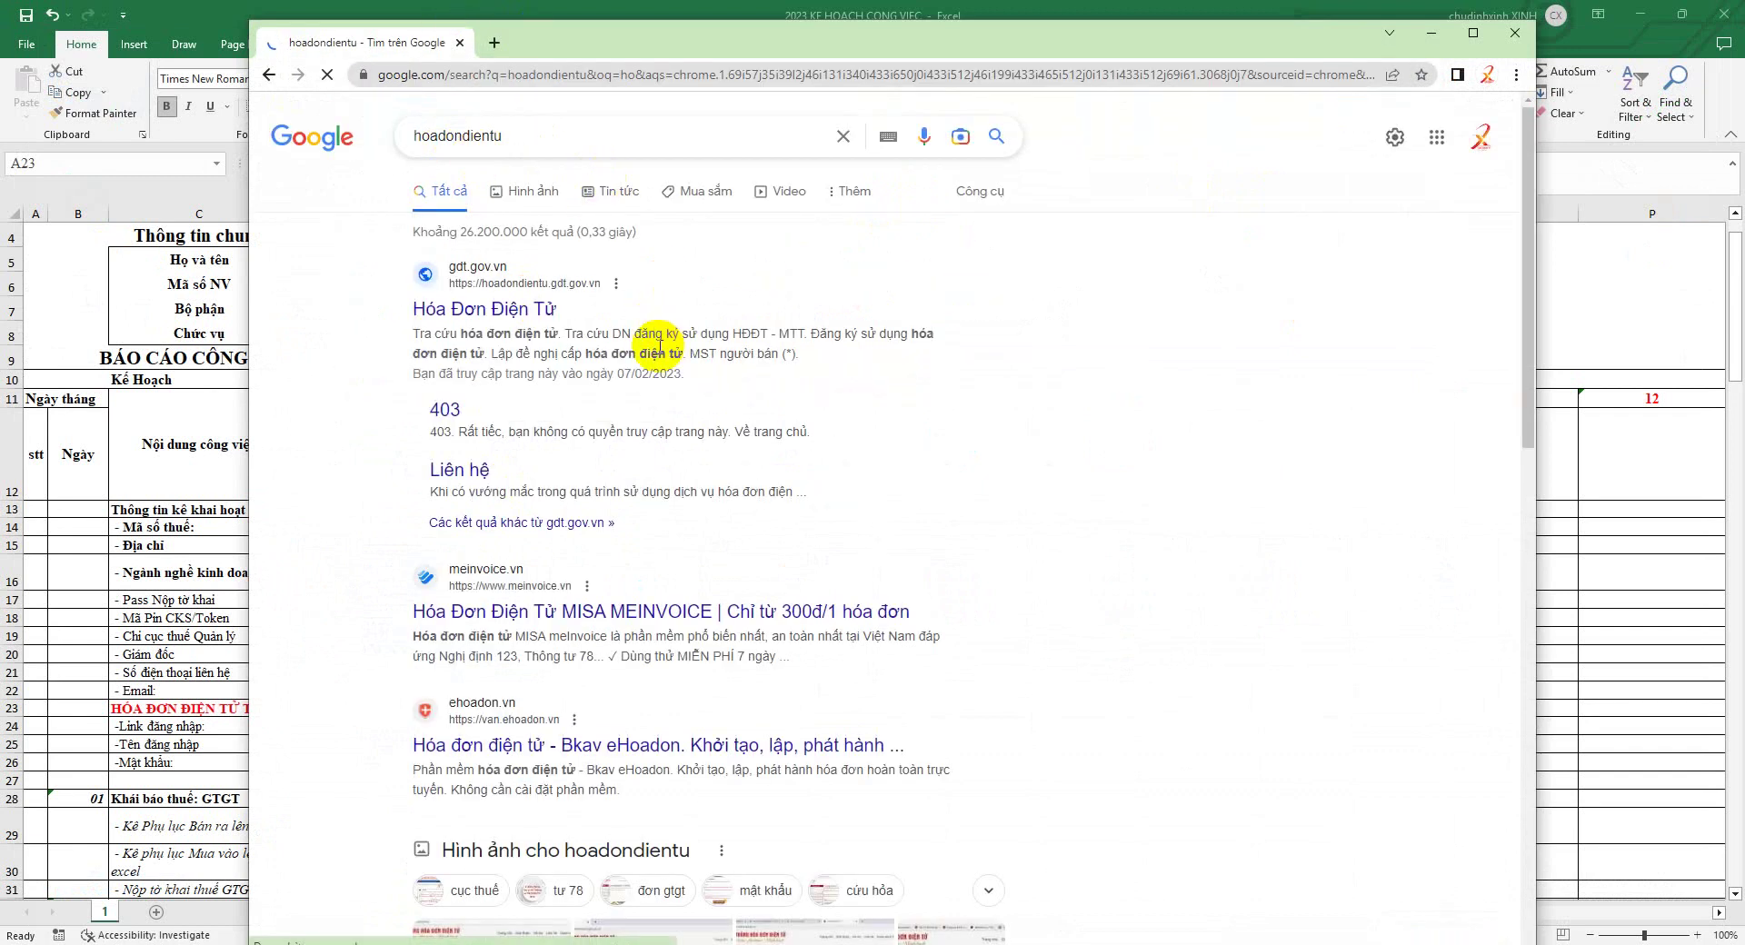
- Skim the einvoice.vn article on looking up electronic invoices from the image results, and close it
scroll(642, 459, down, 4)
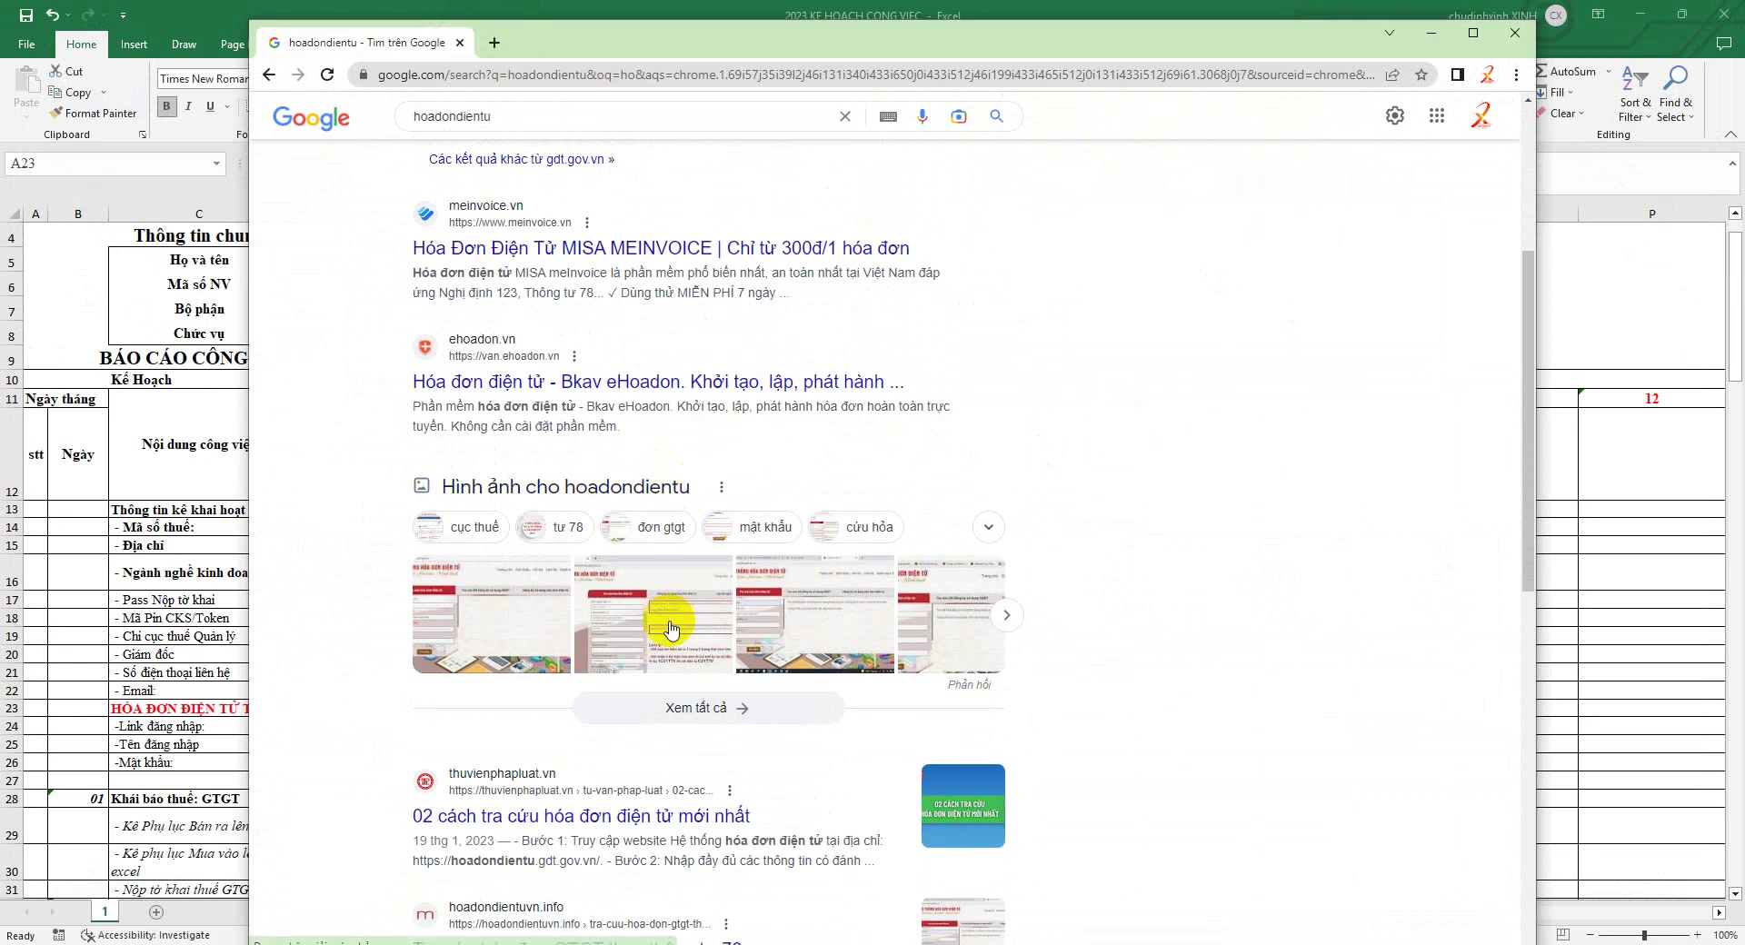
scroll(670, 618, down, 1)
click(653, 505)
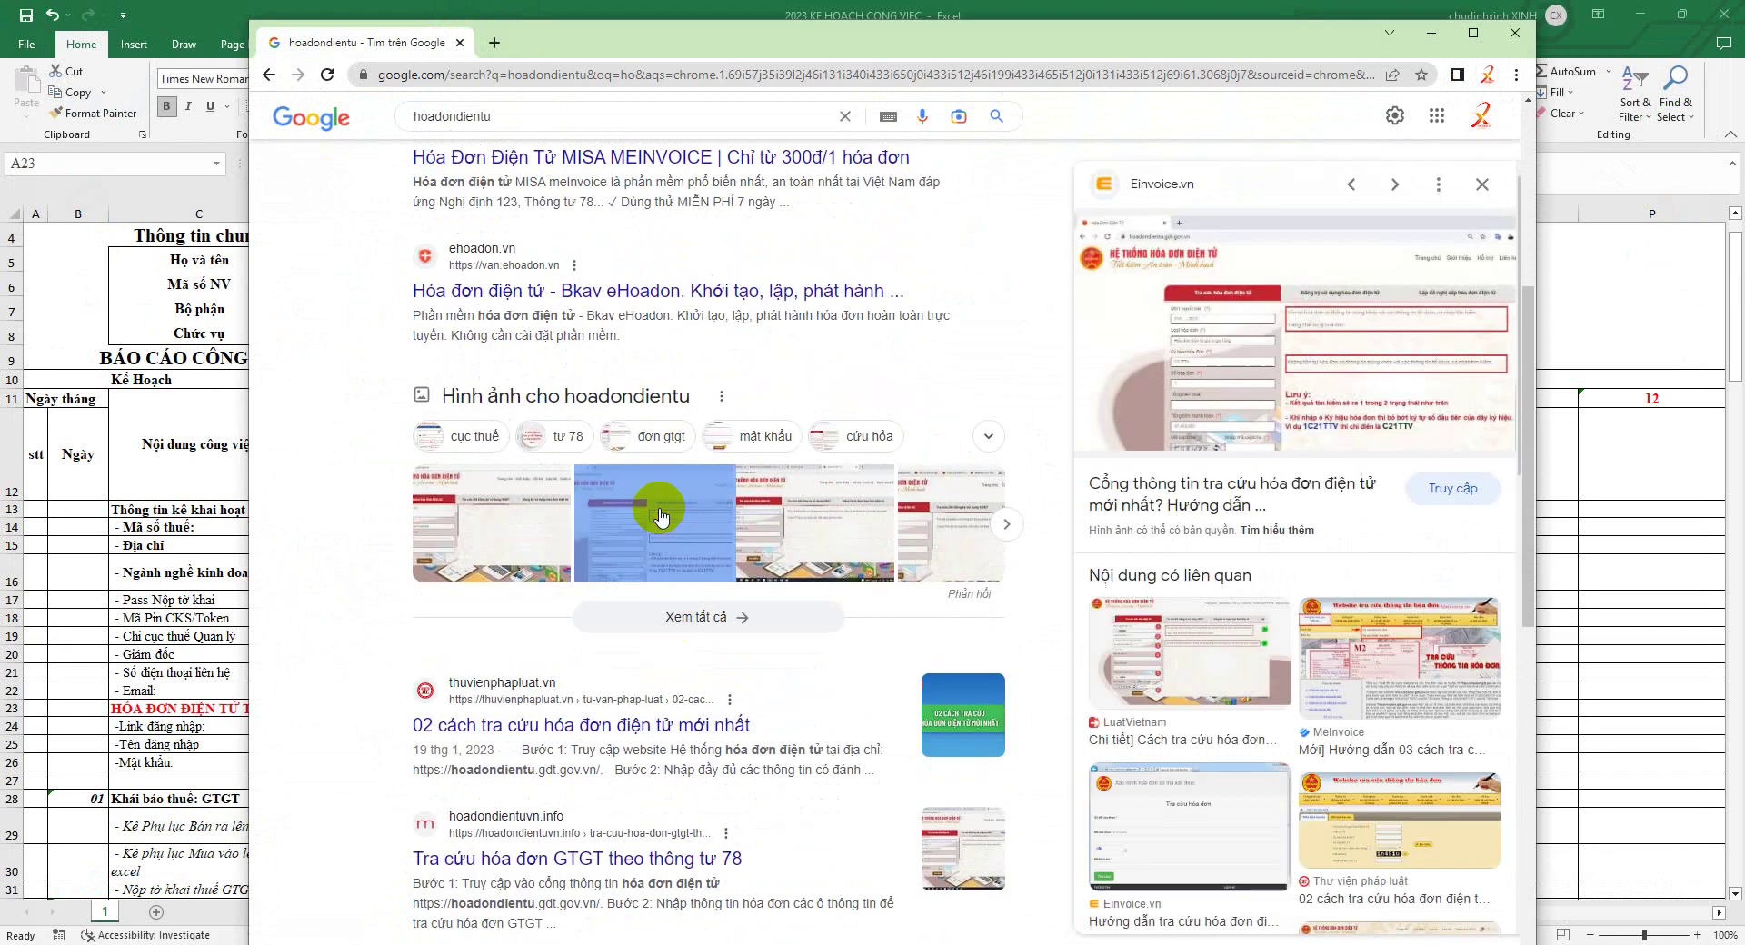
click(1303, 348)
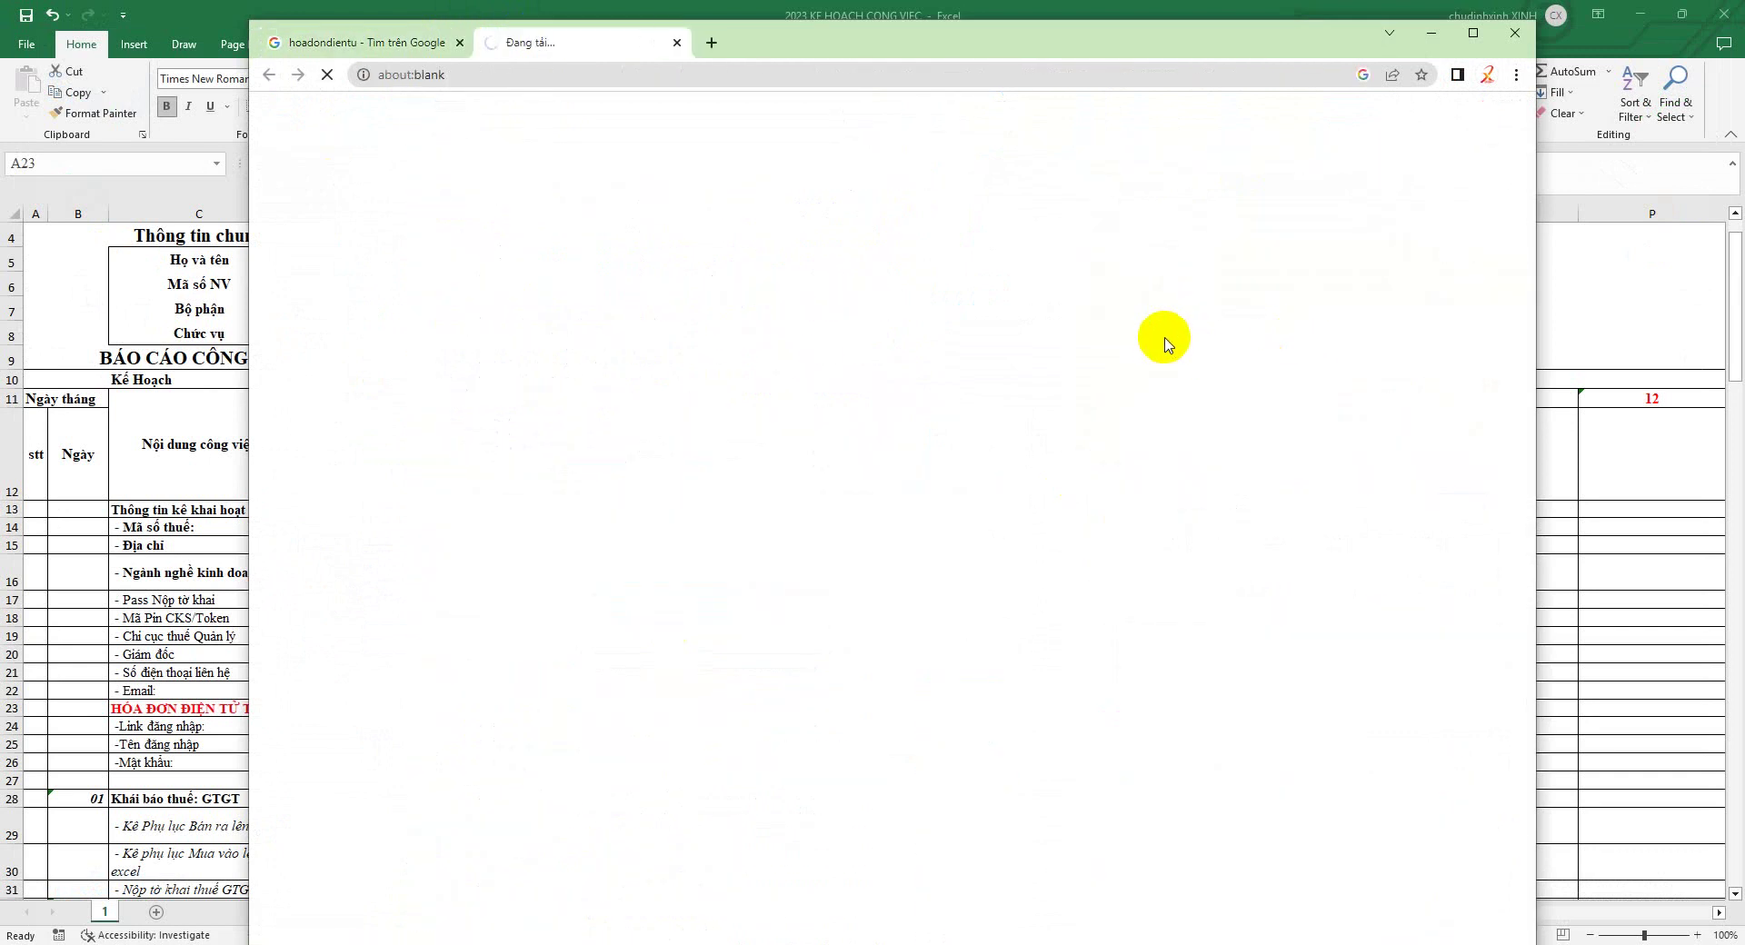
click(1473, 32)
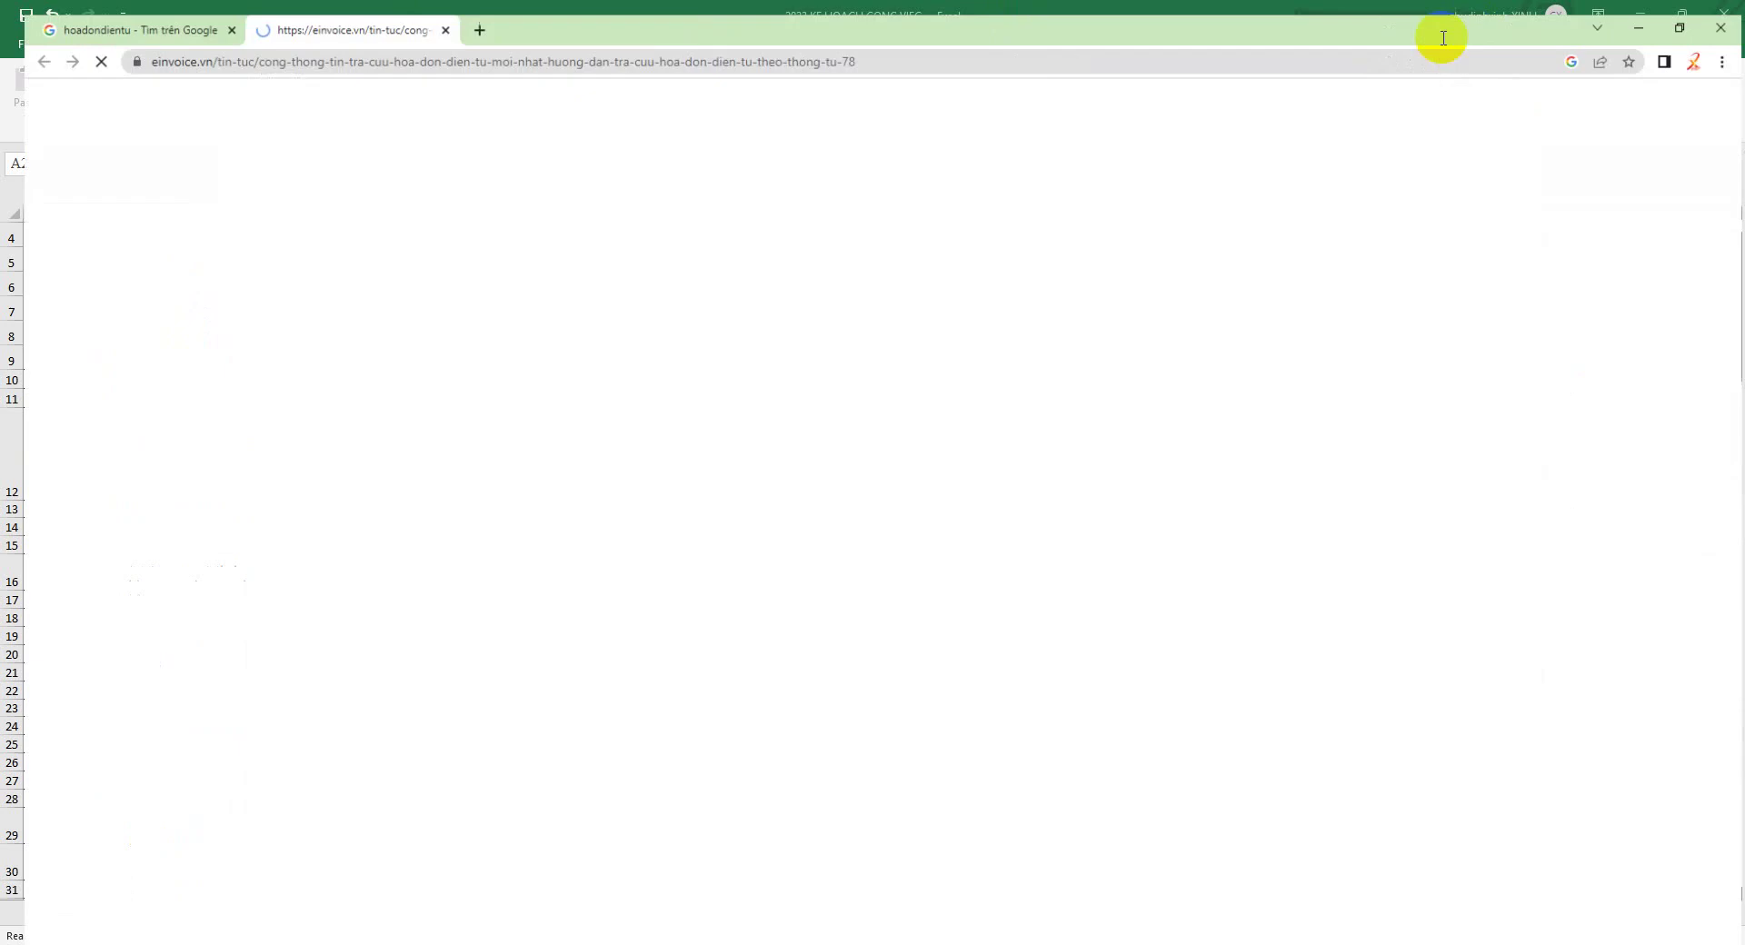
scroll(521, 515, down, 14)
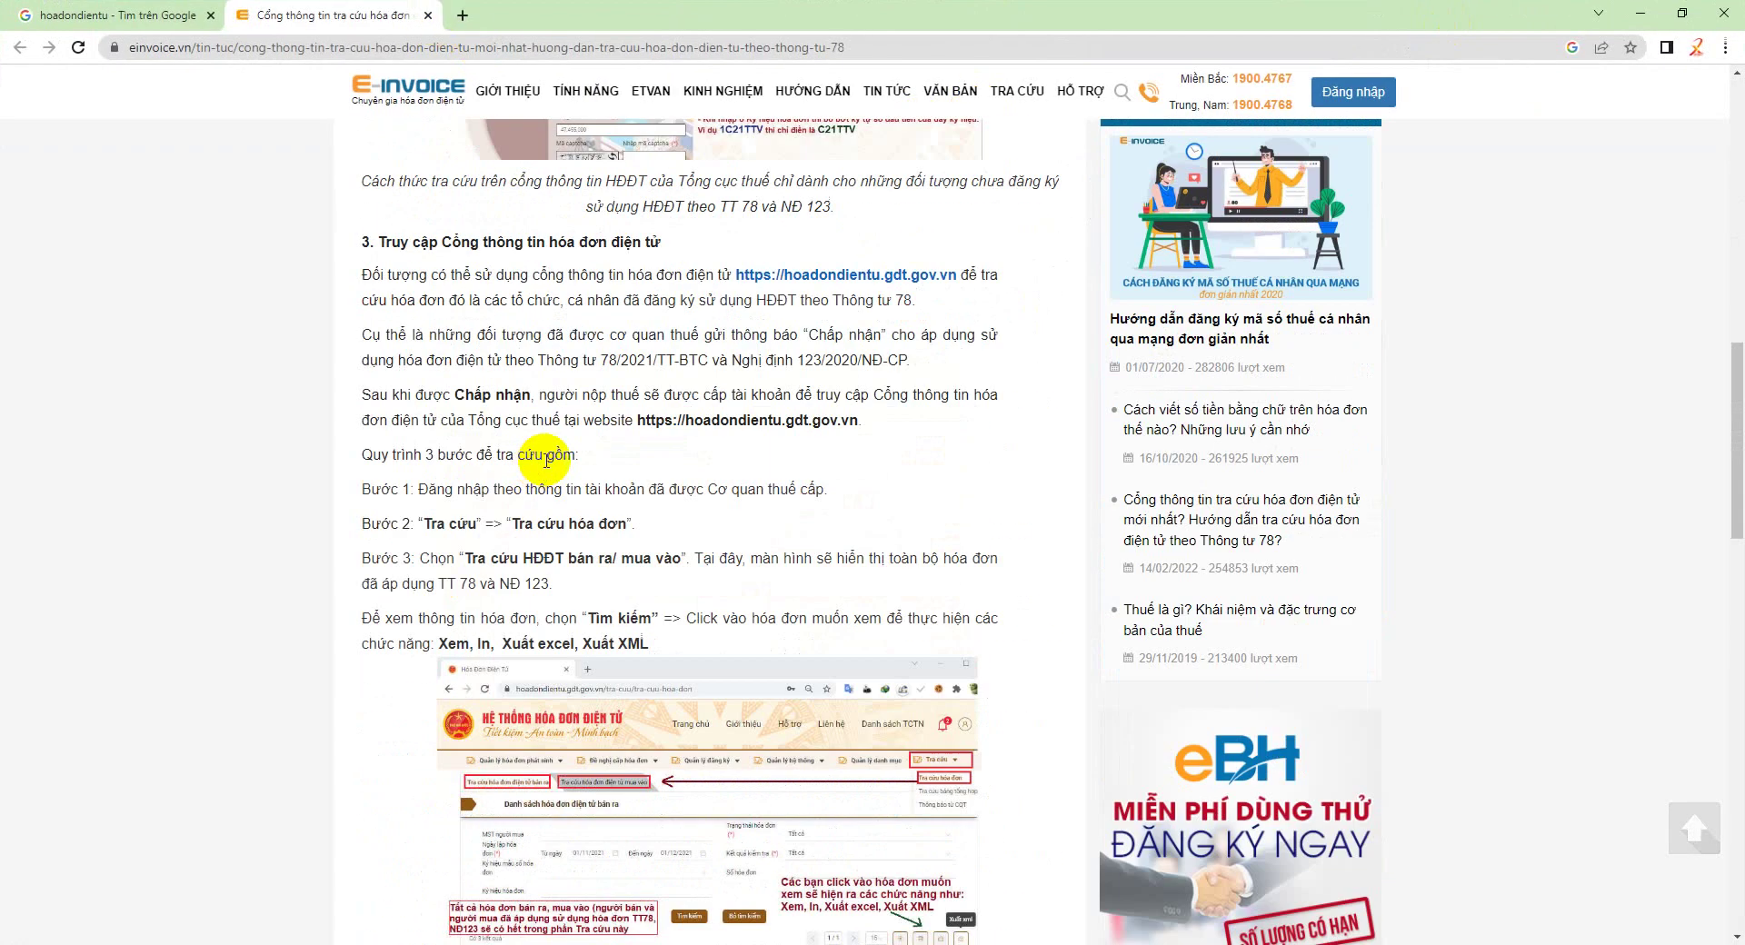
scroll(671, 333, up, 4)
click(428, 15)
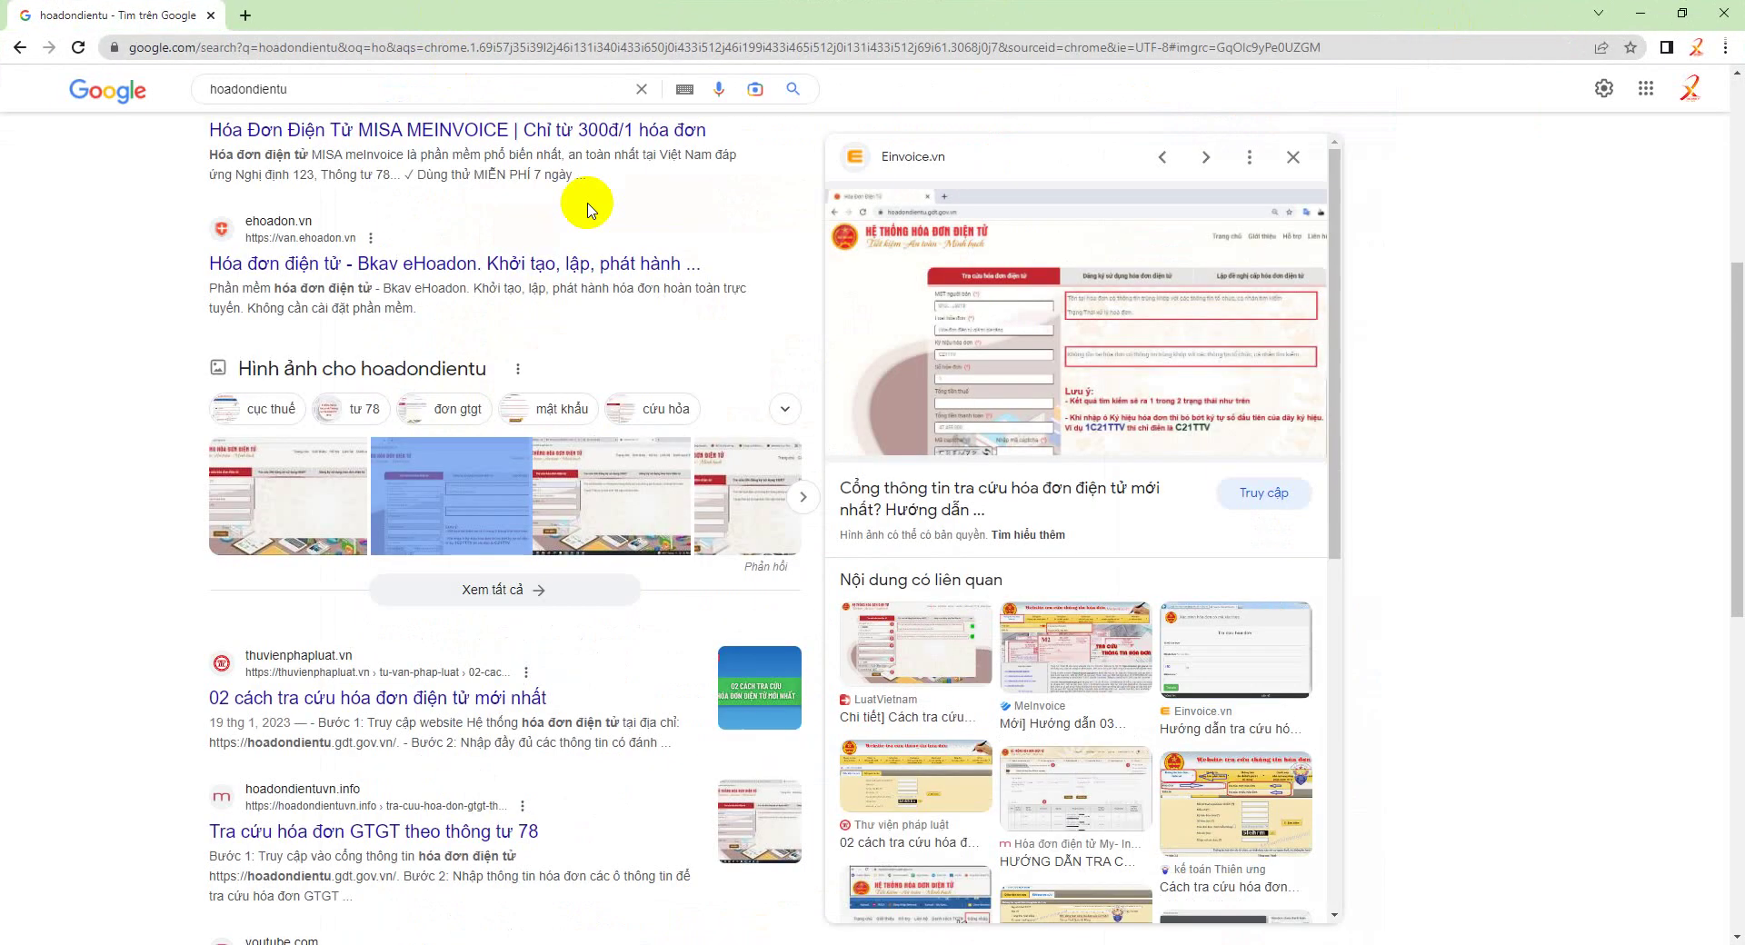
- View the hoadondientu.gdt.gov.vn portal from the search results and close the browser
click(338, 284)
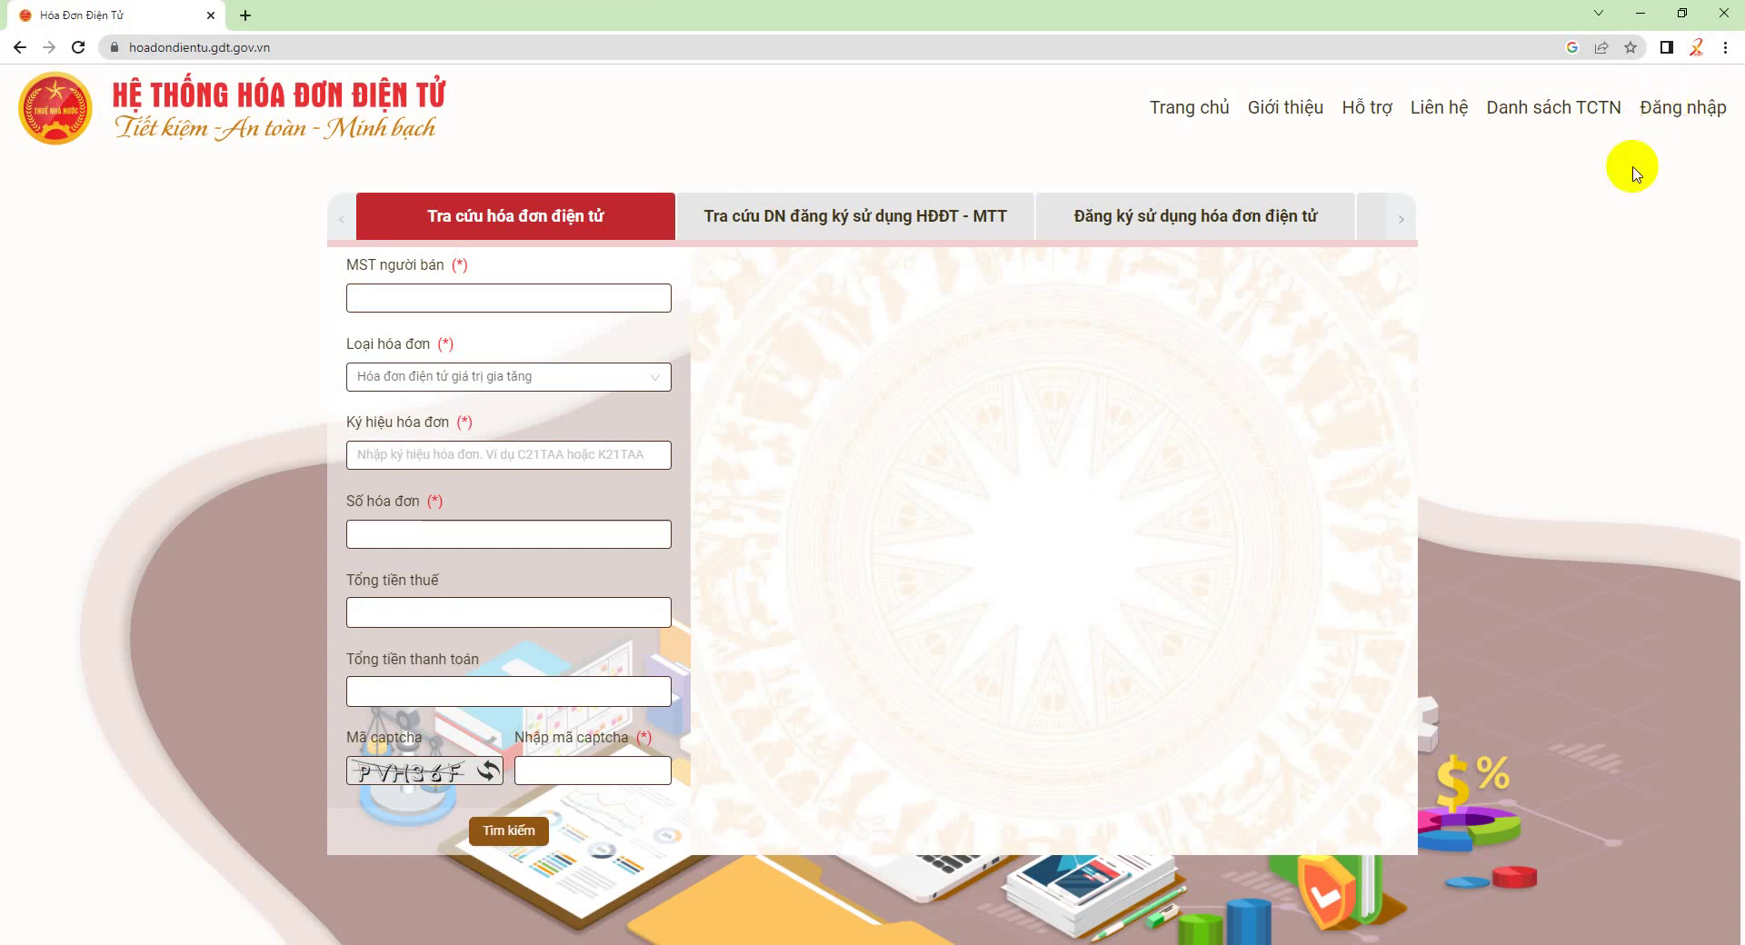
click(1731, 14)
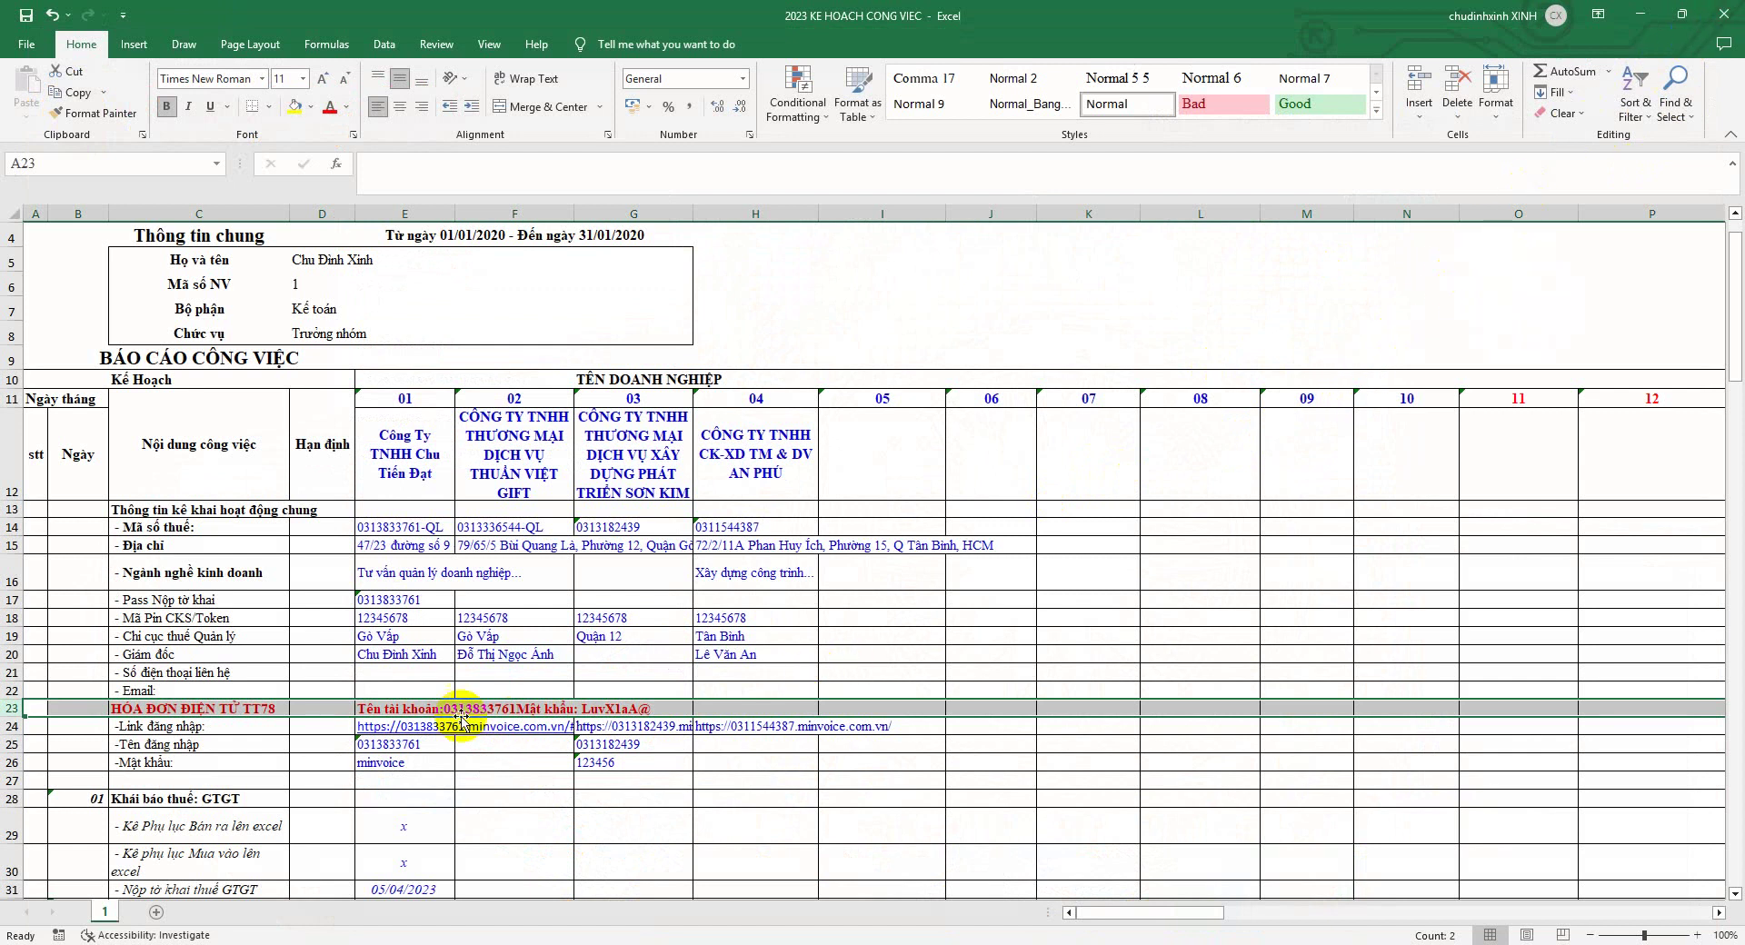
- Launch the 3TCloud plugin's electronic invoice retrieval tool (Công cụ lấy hóa đơn điện tử) and close the Excel workbook without saving
click(399, 708)
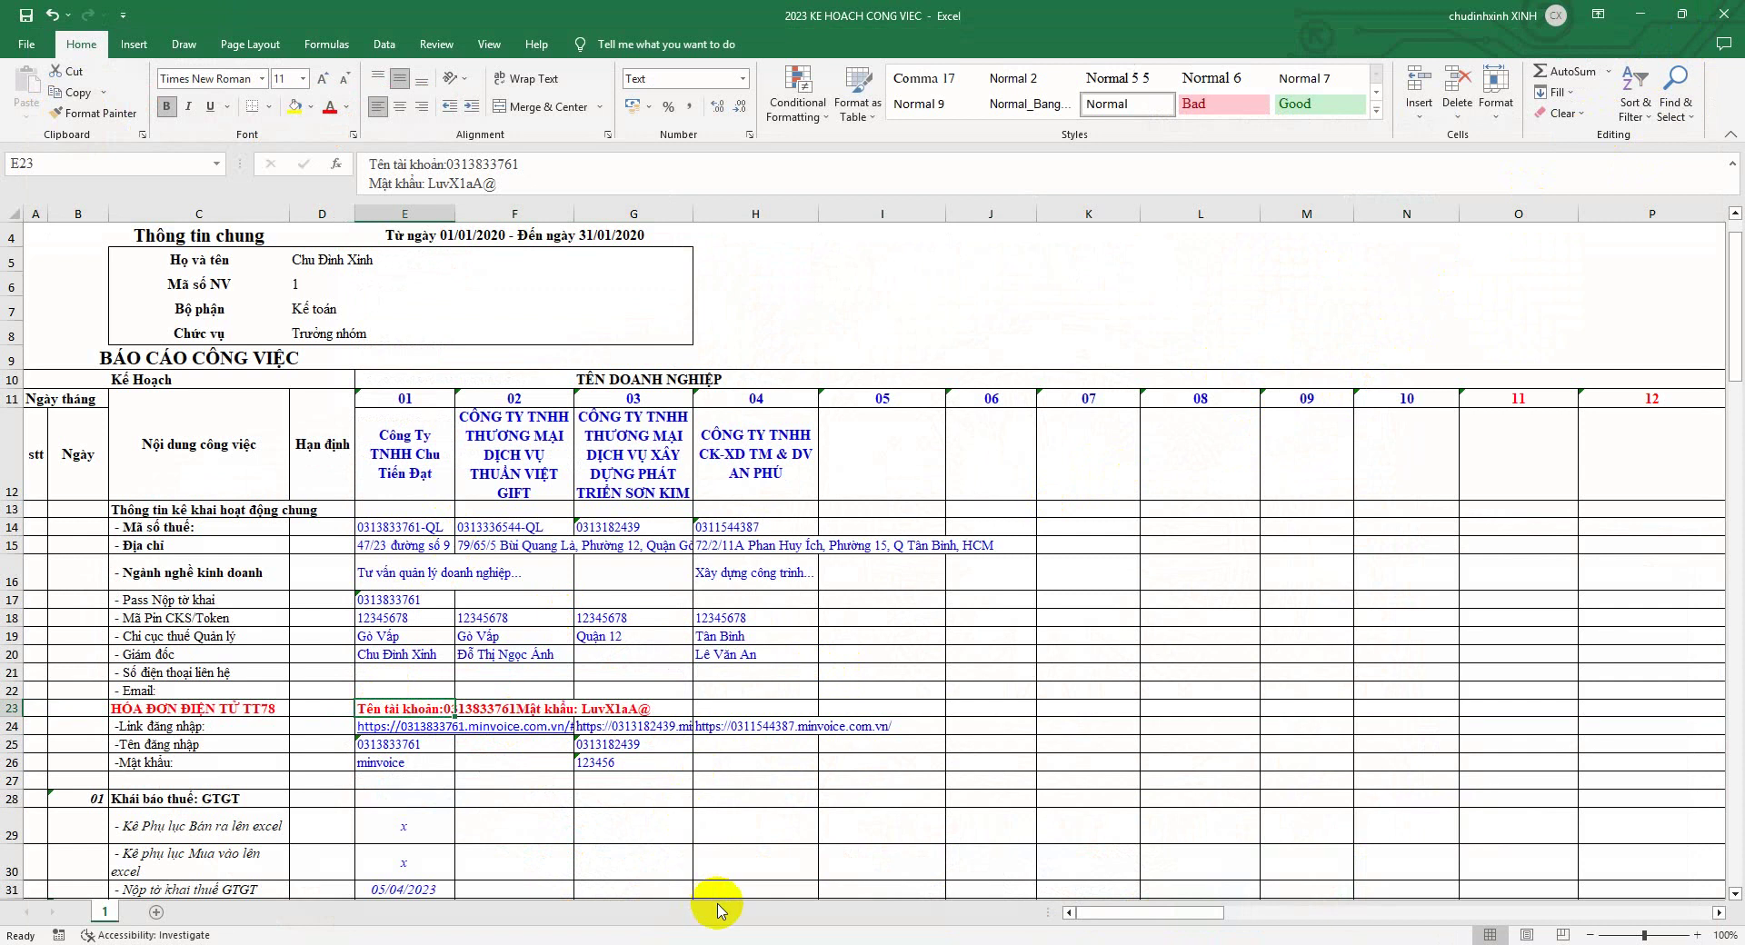
click(1515, 942)
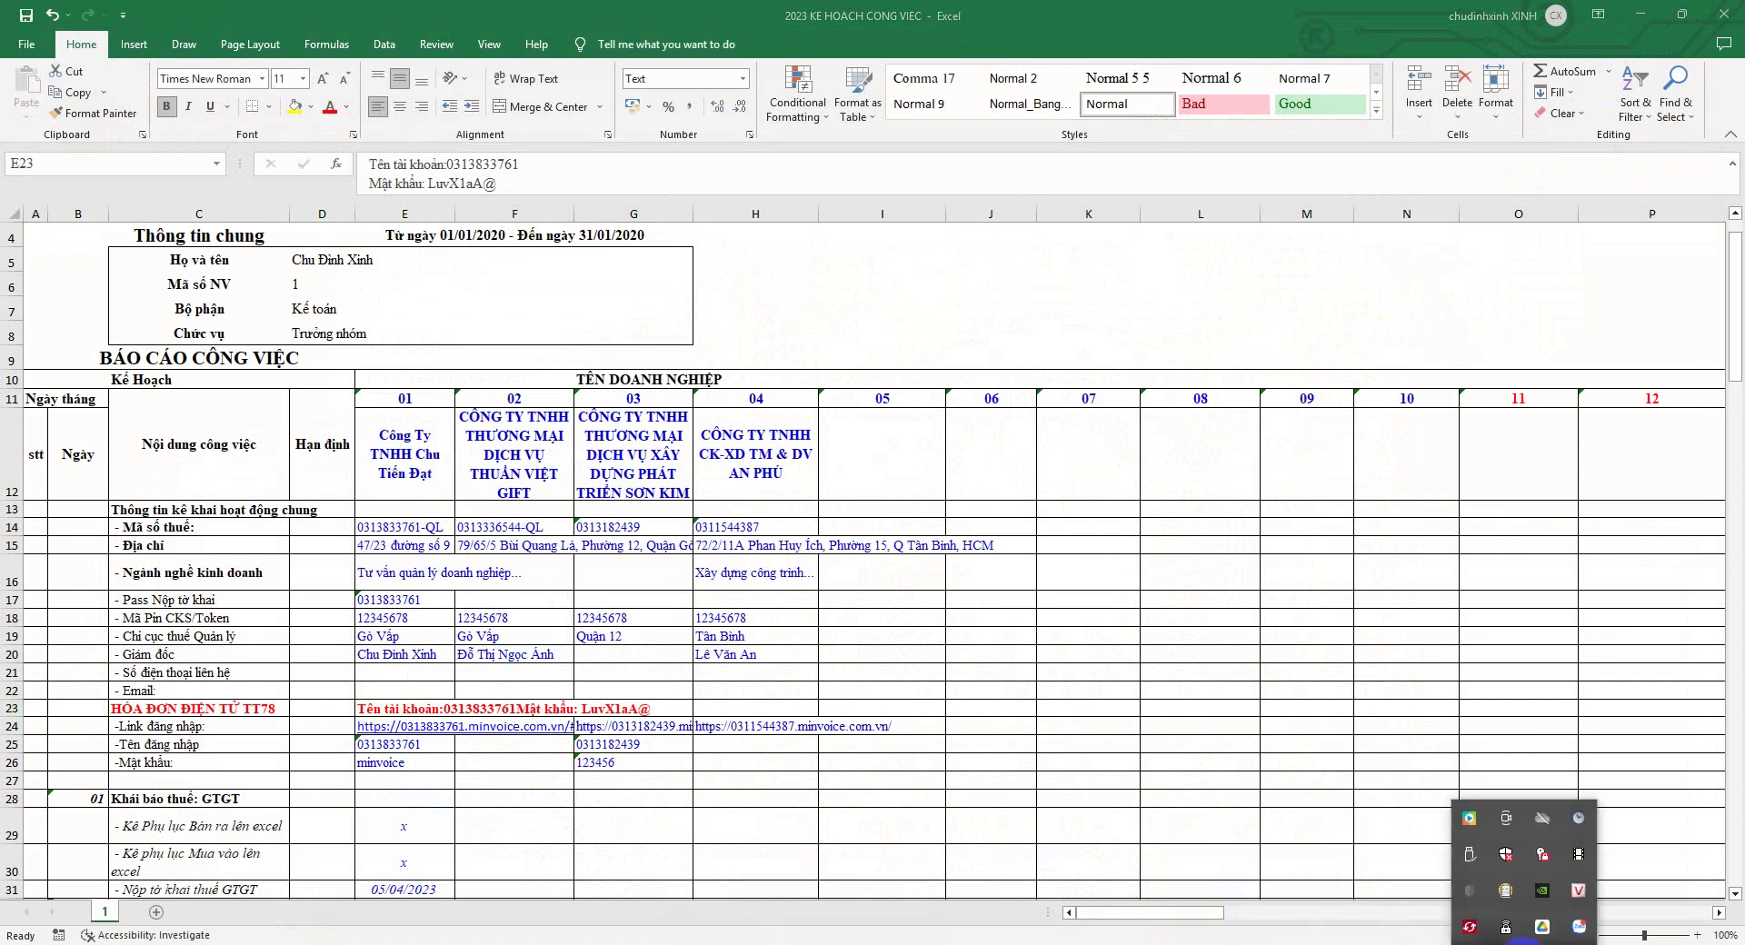
right_click(1470, 820)
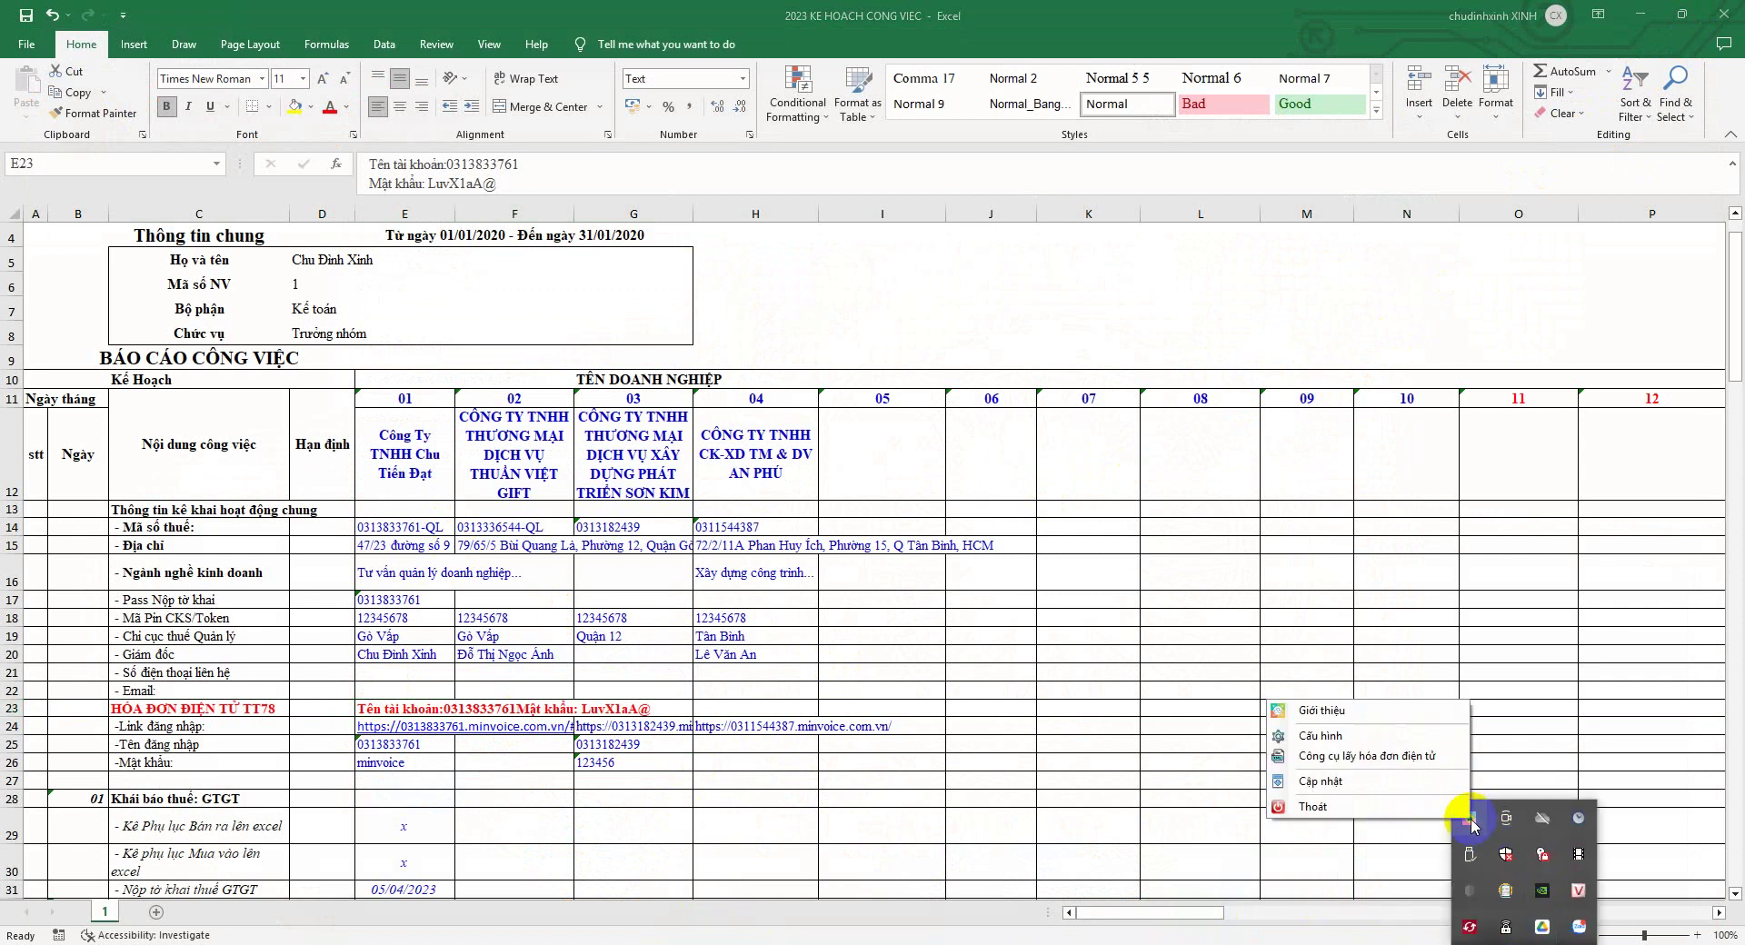
click(1376, 756)
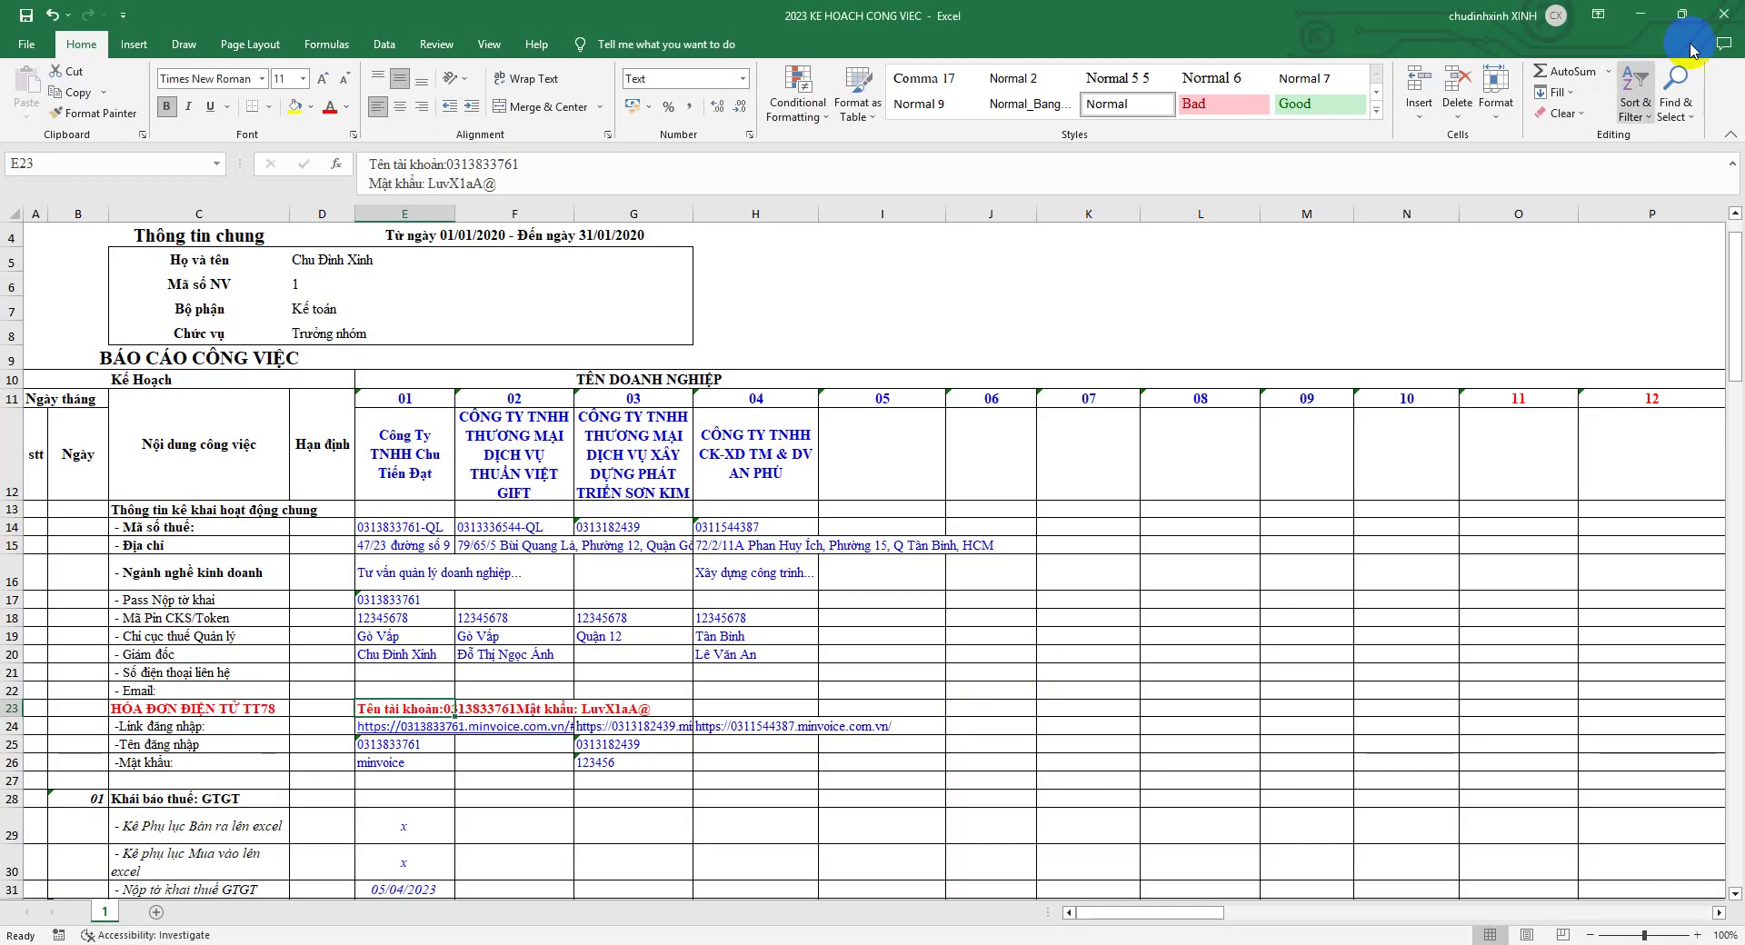
click(1726, 15)
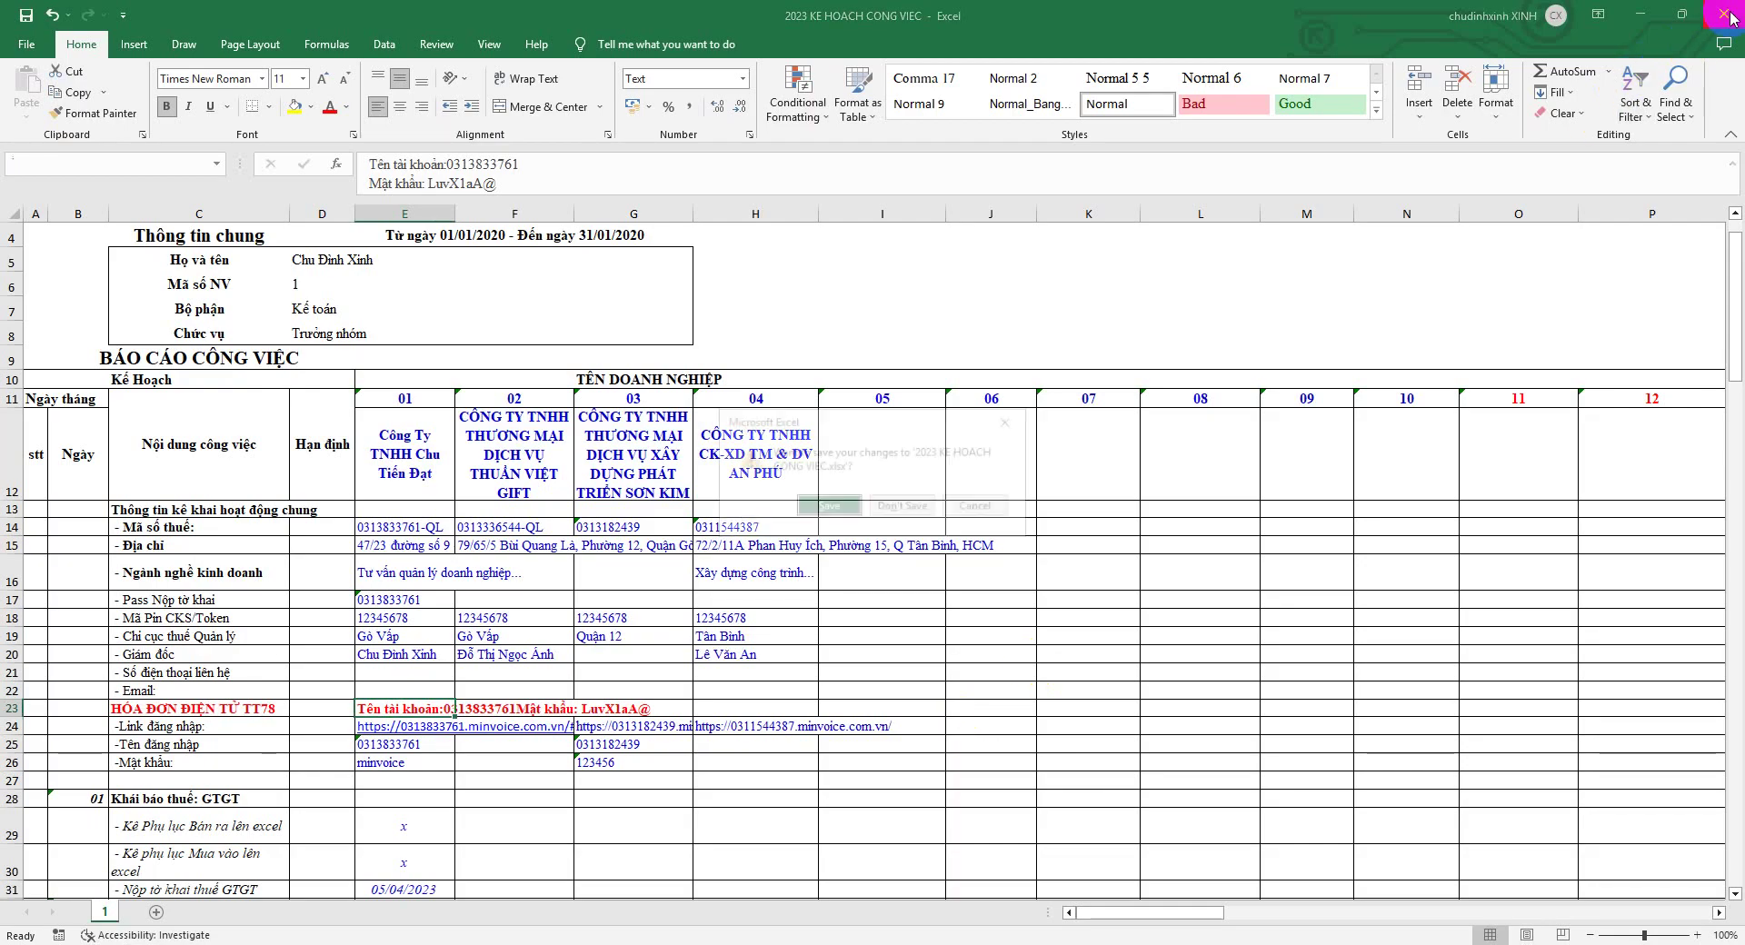
click(889, 507)
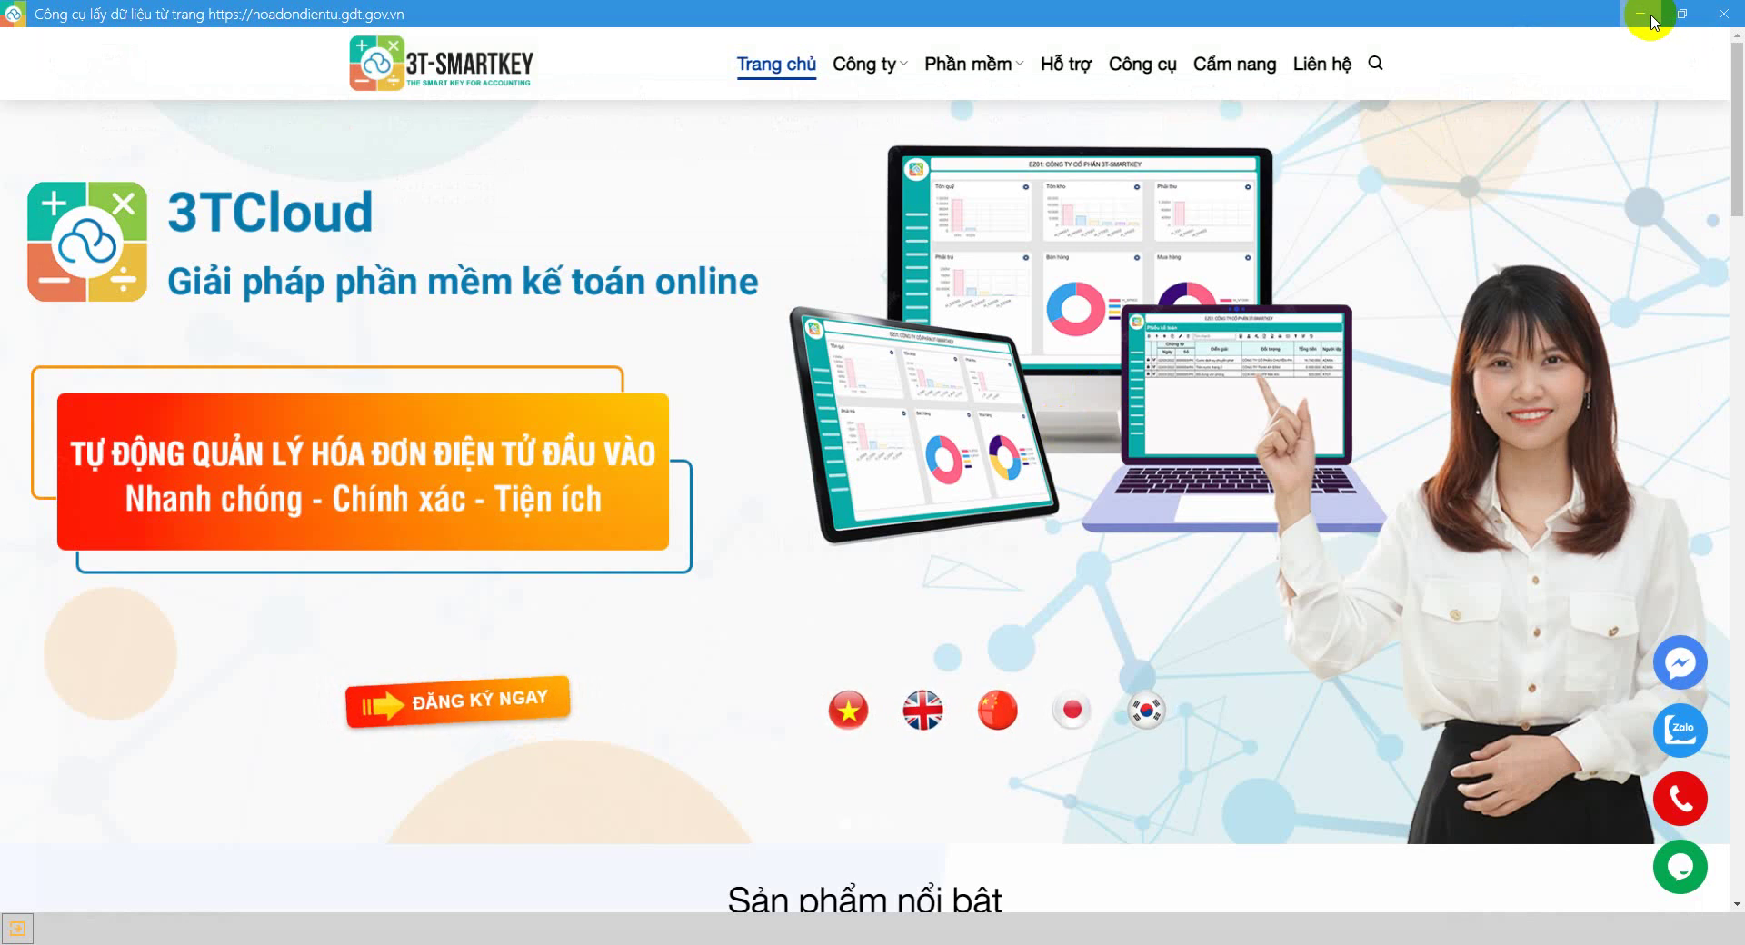
- Log in to the retrieval tool with the remembered account and open invoice retrieval for CTY TIEN DAT
click(22, 930)
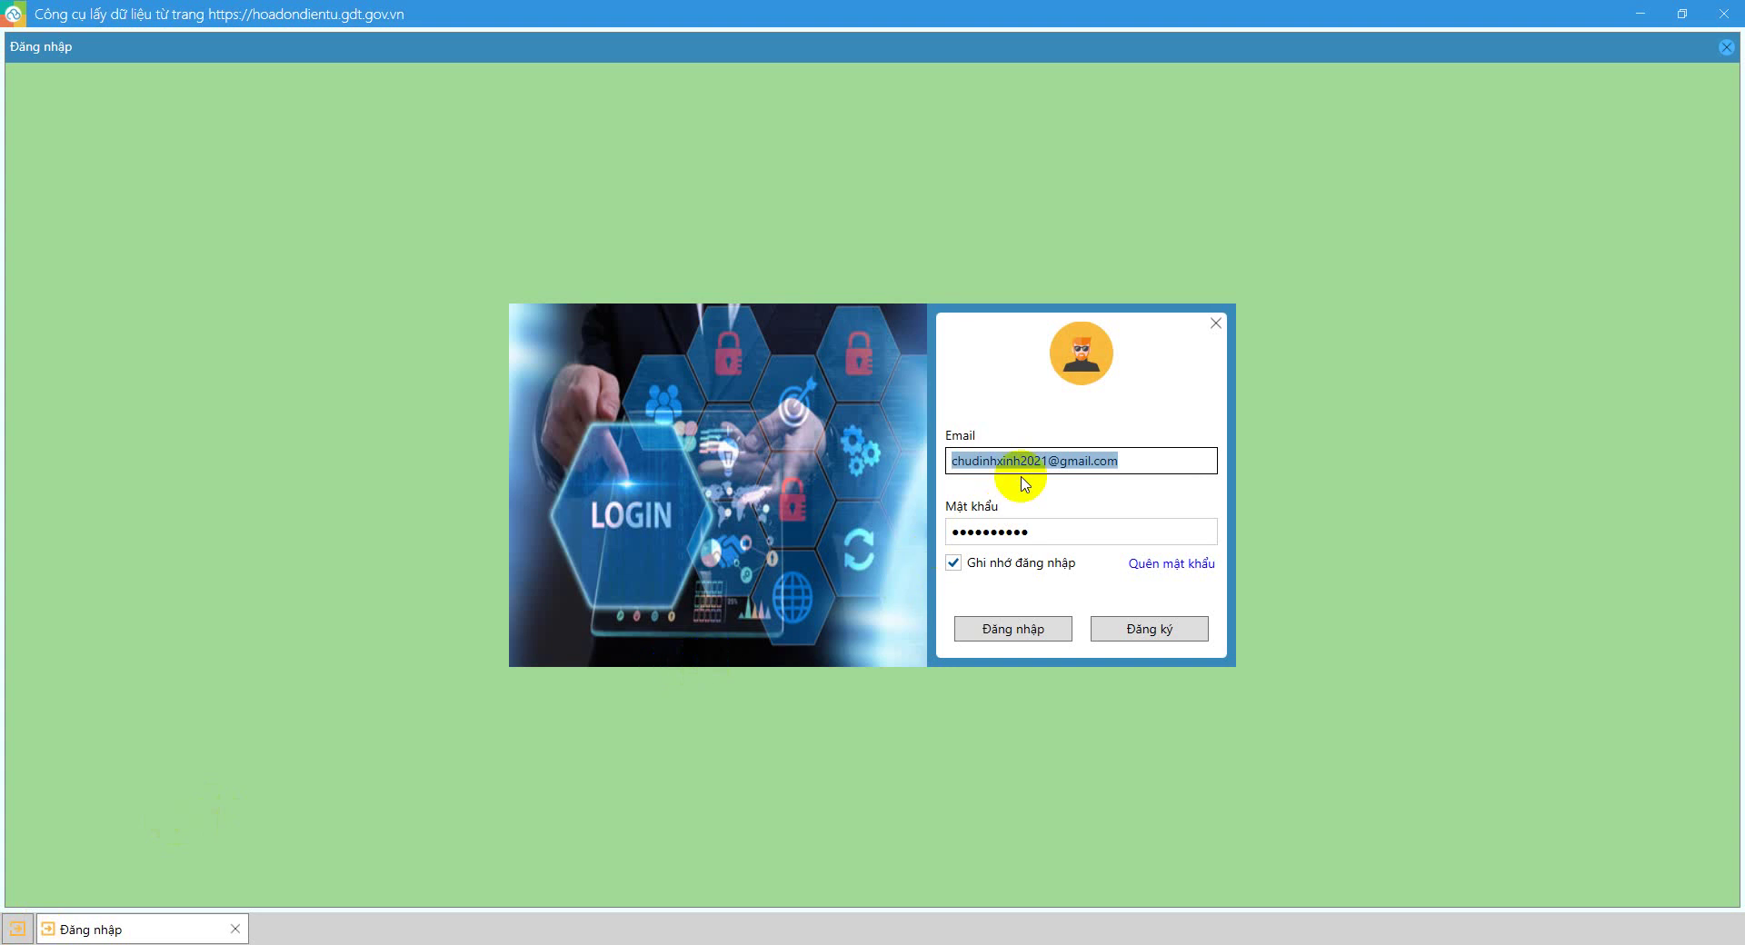
click(1030, 636)
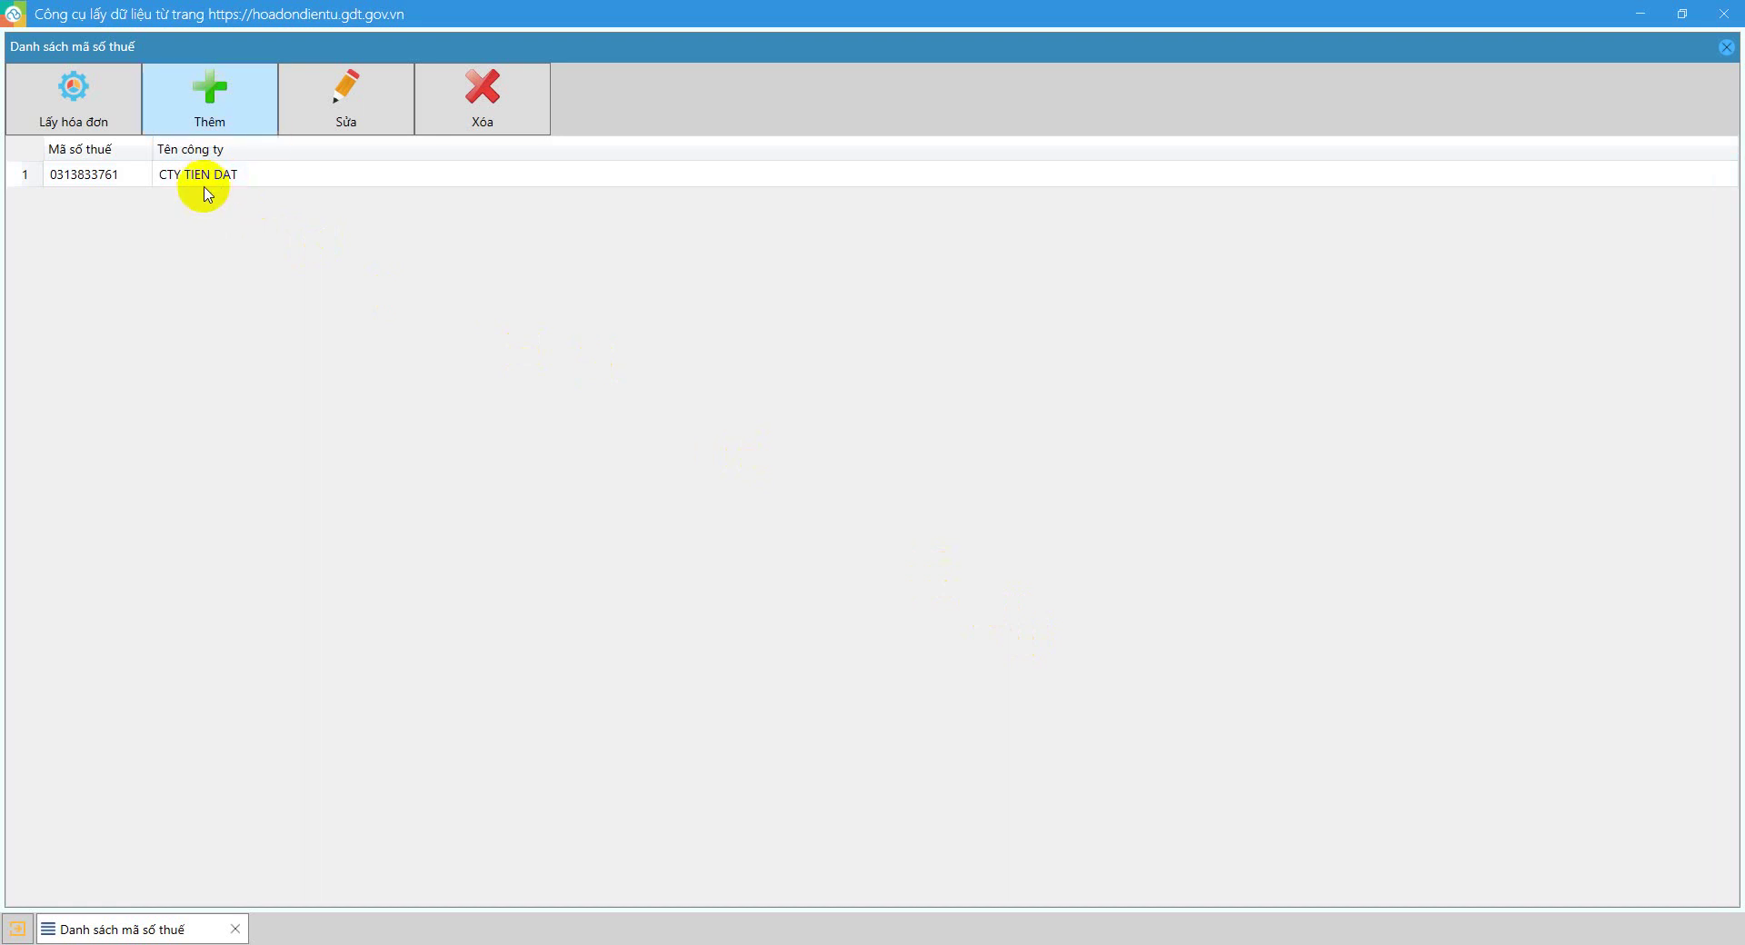
click(100, 177)
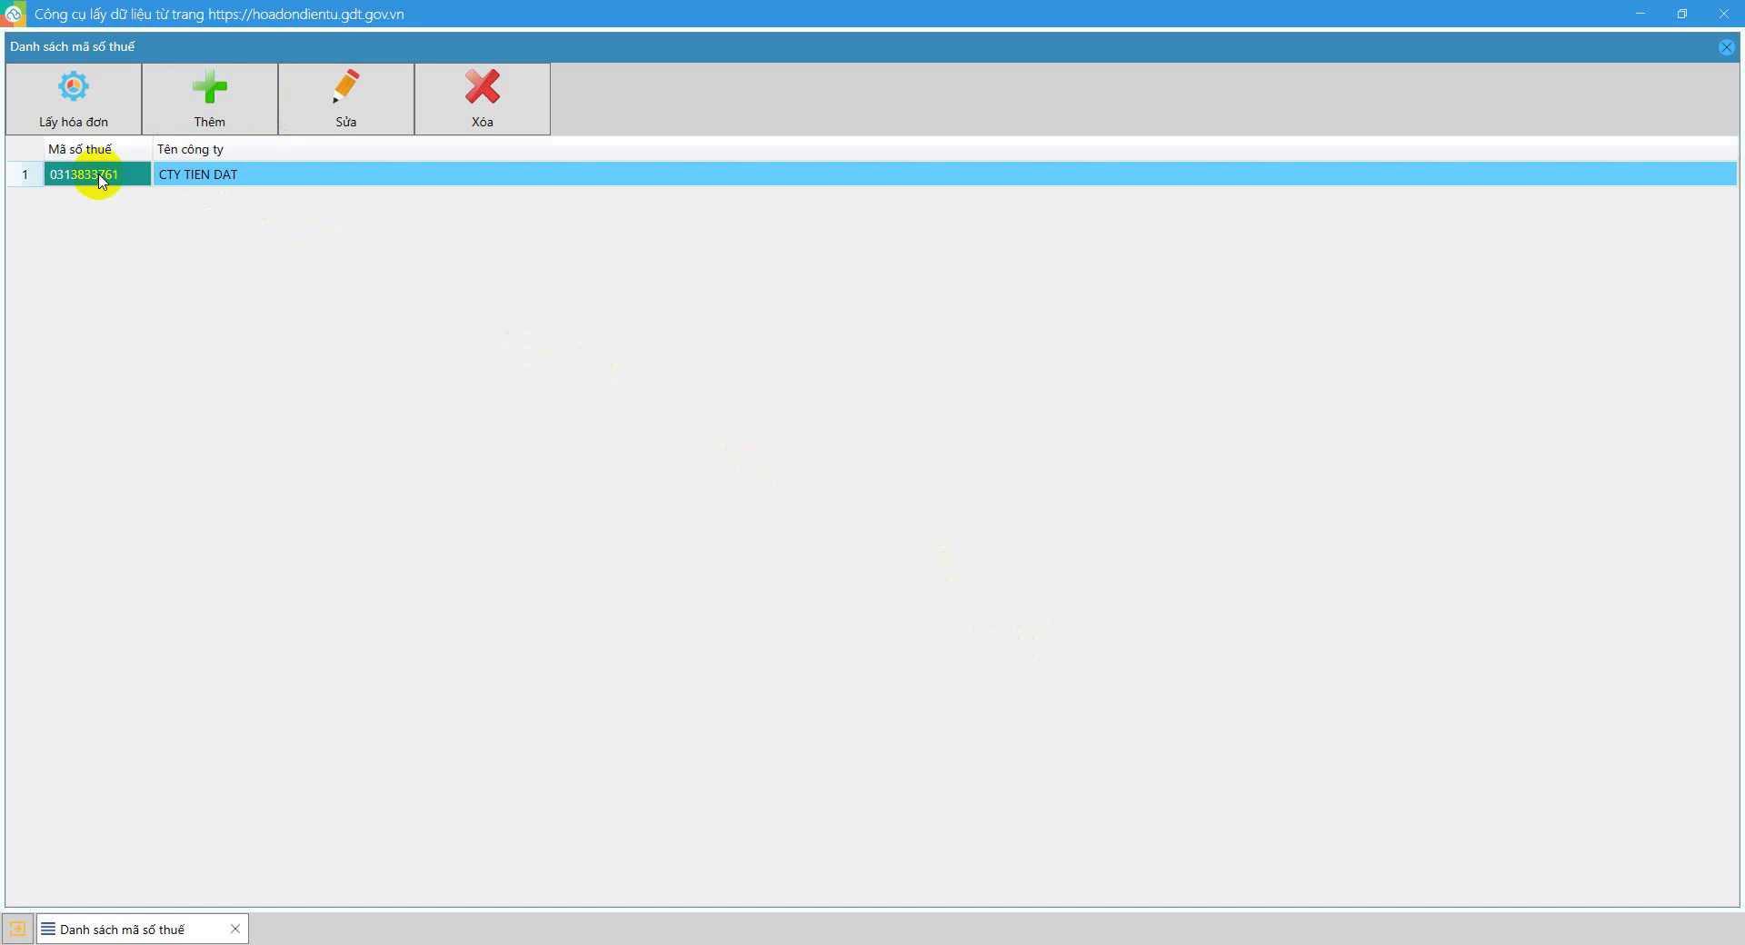
click(94, 107)
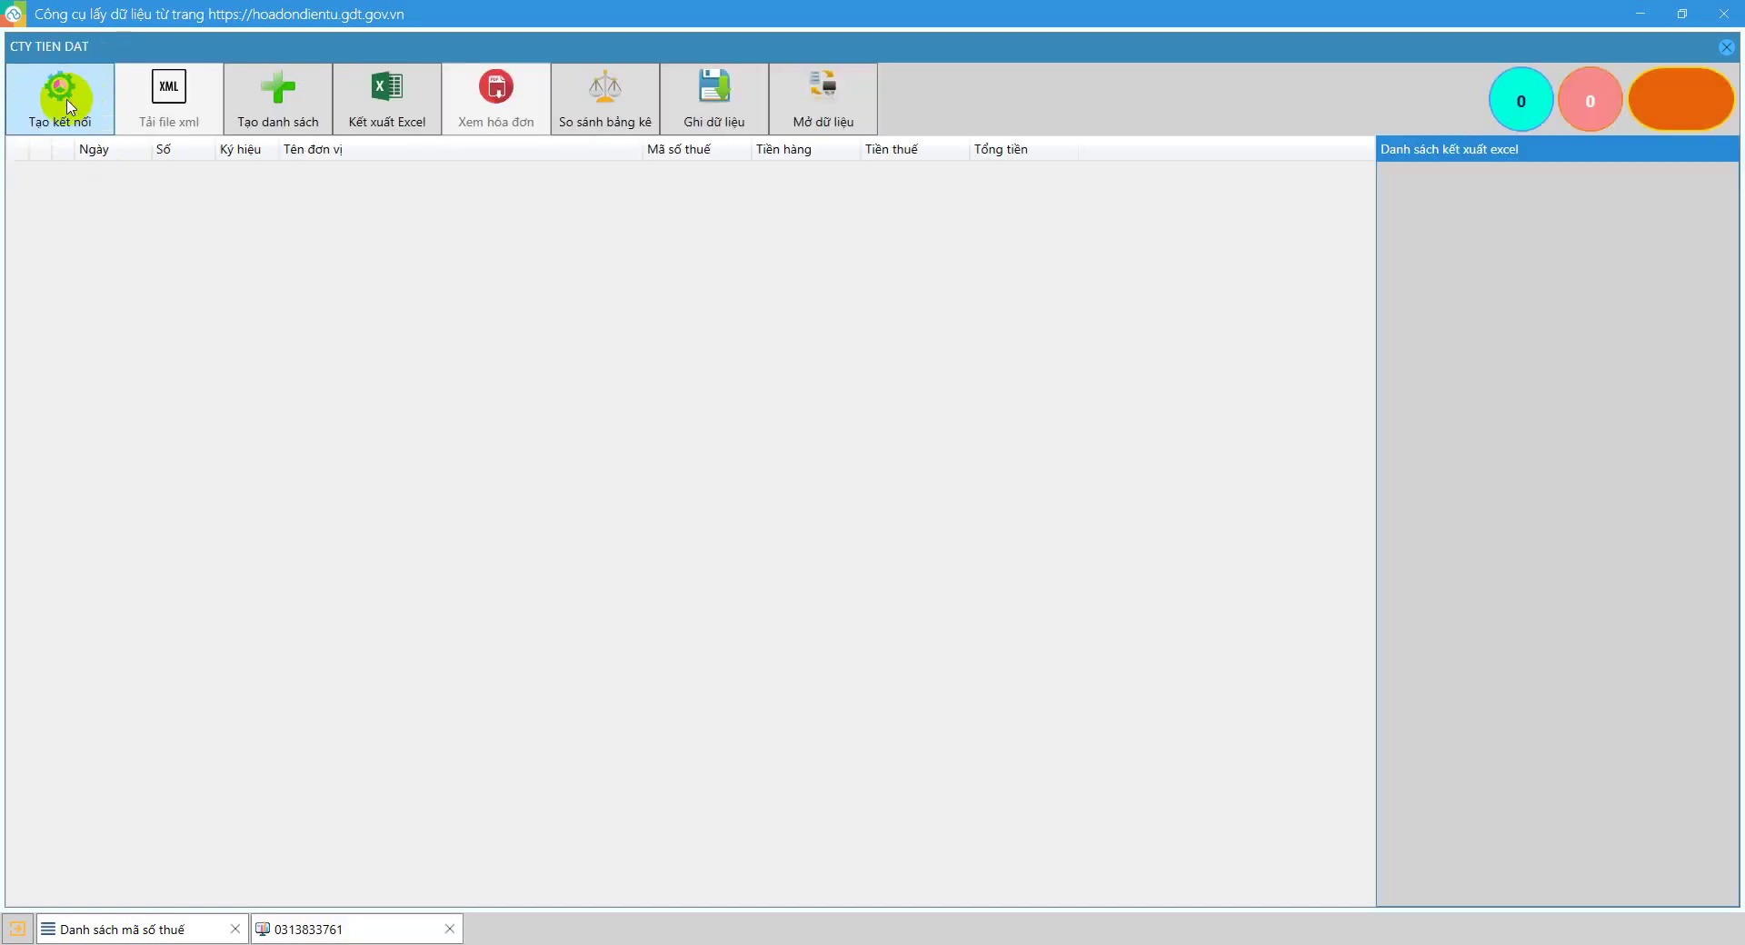
- Connect to the tax authority's invoice system by entering the displayed verification code, and dismiss the notice
click(69, 105)
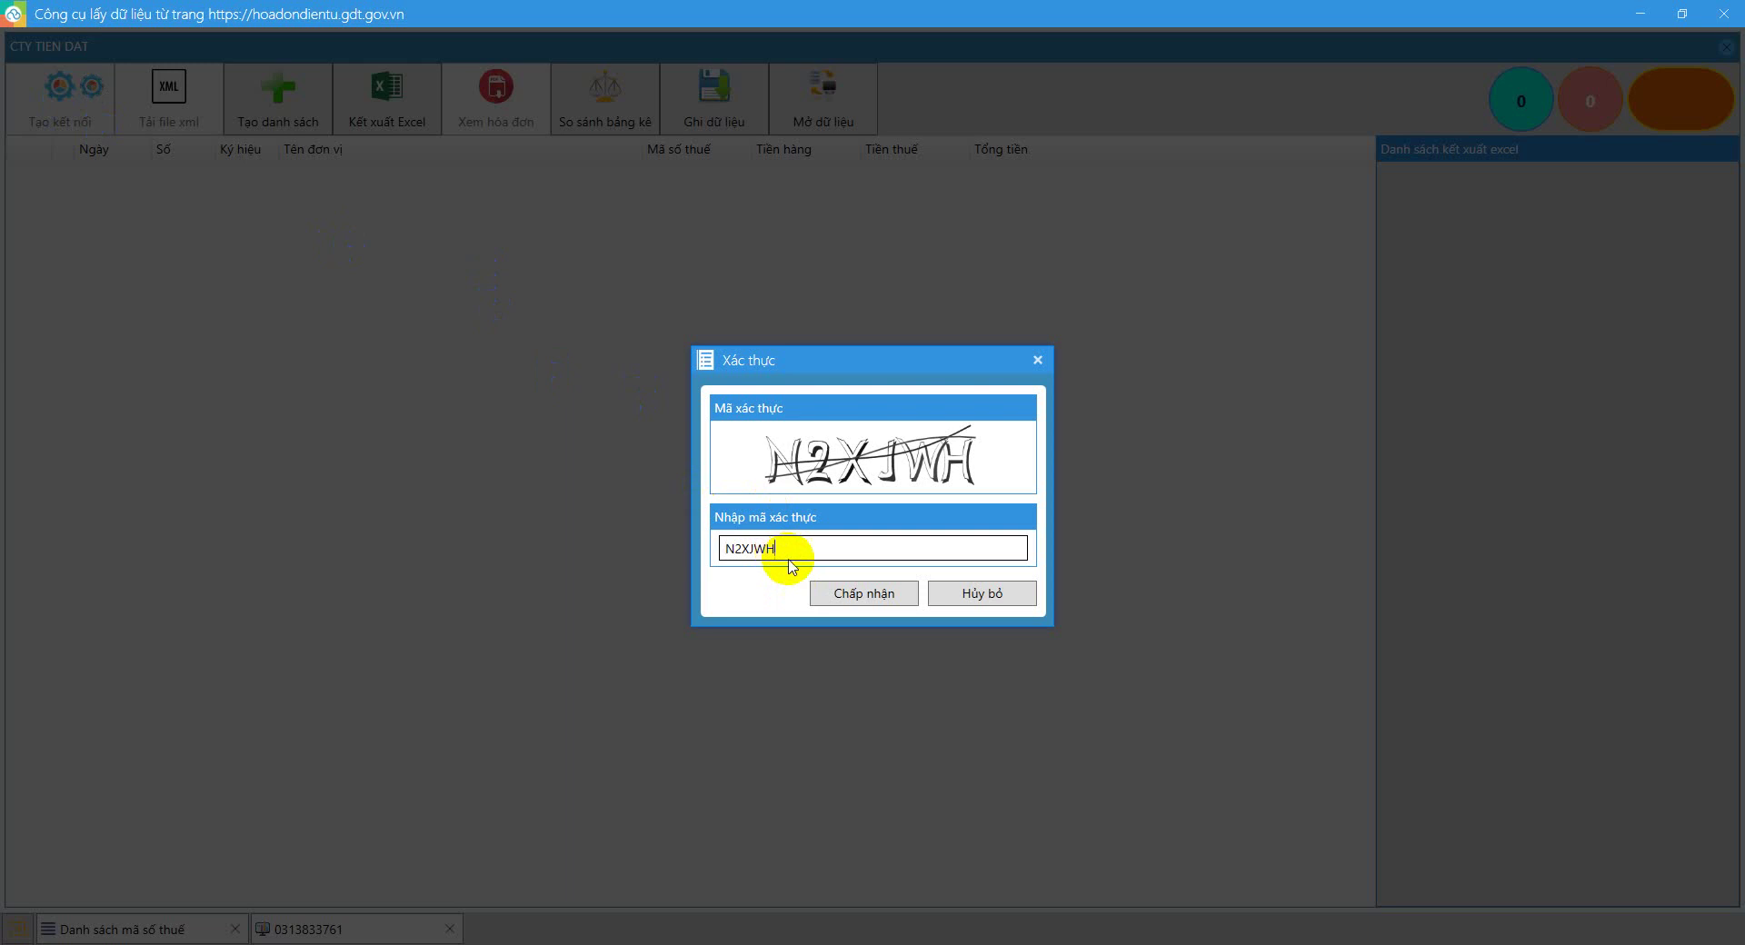
click(875, 595)
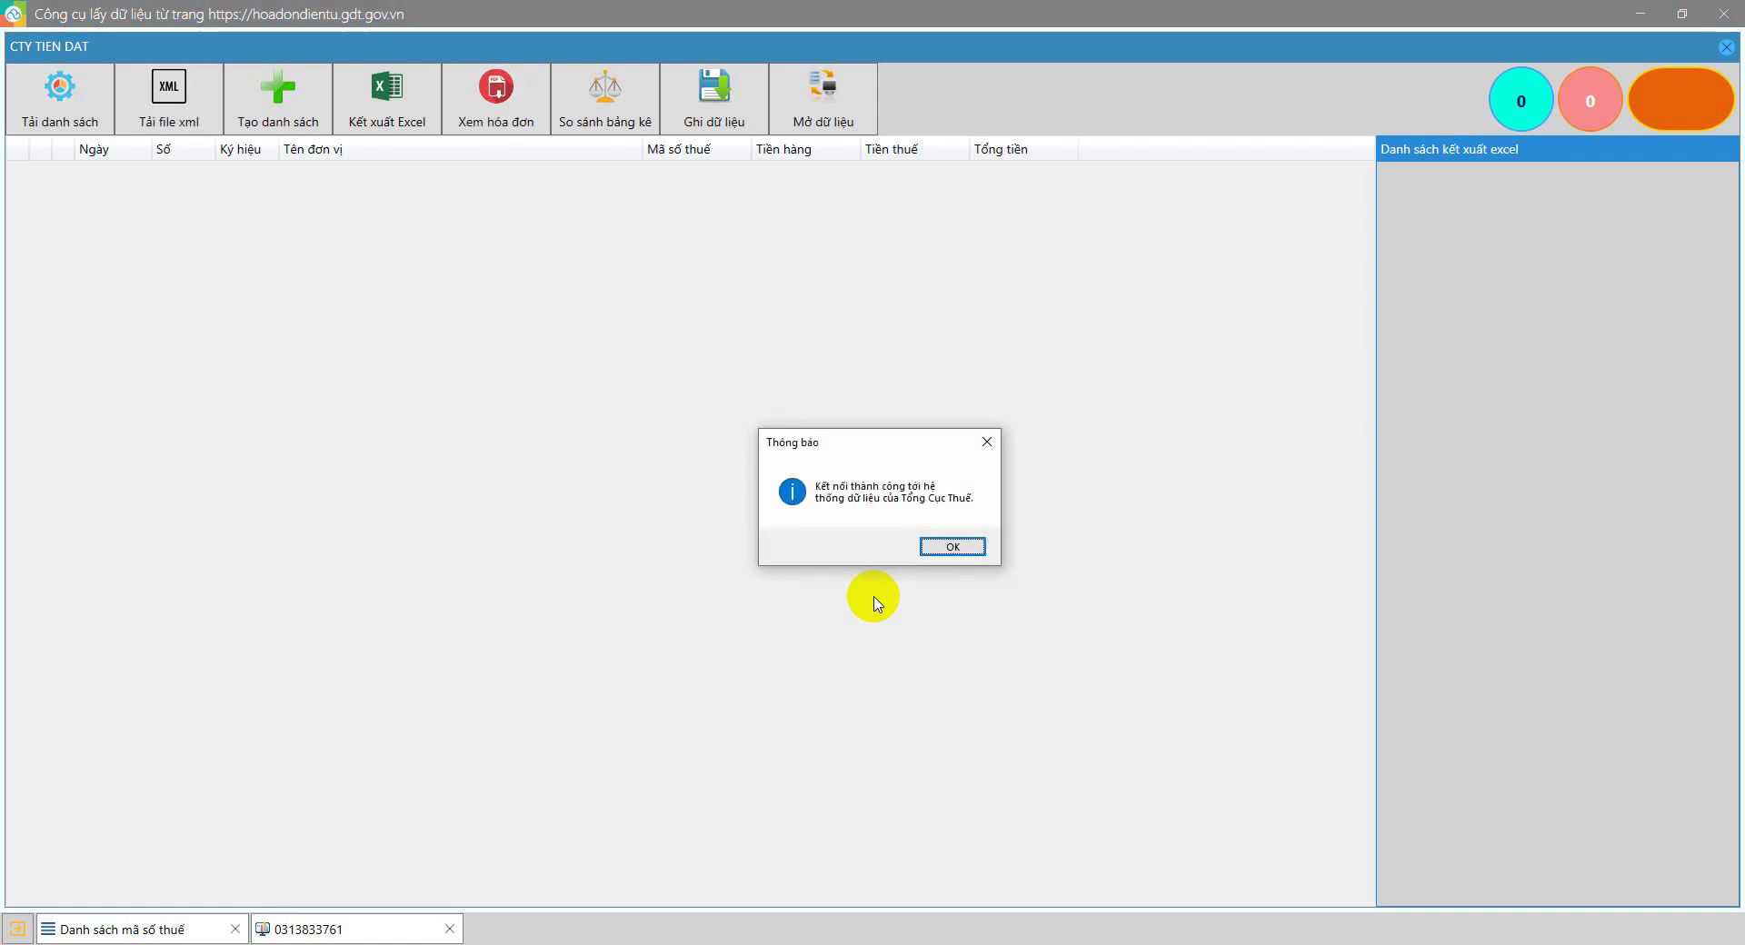
click(940, 546)
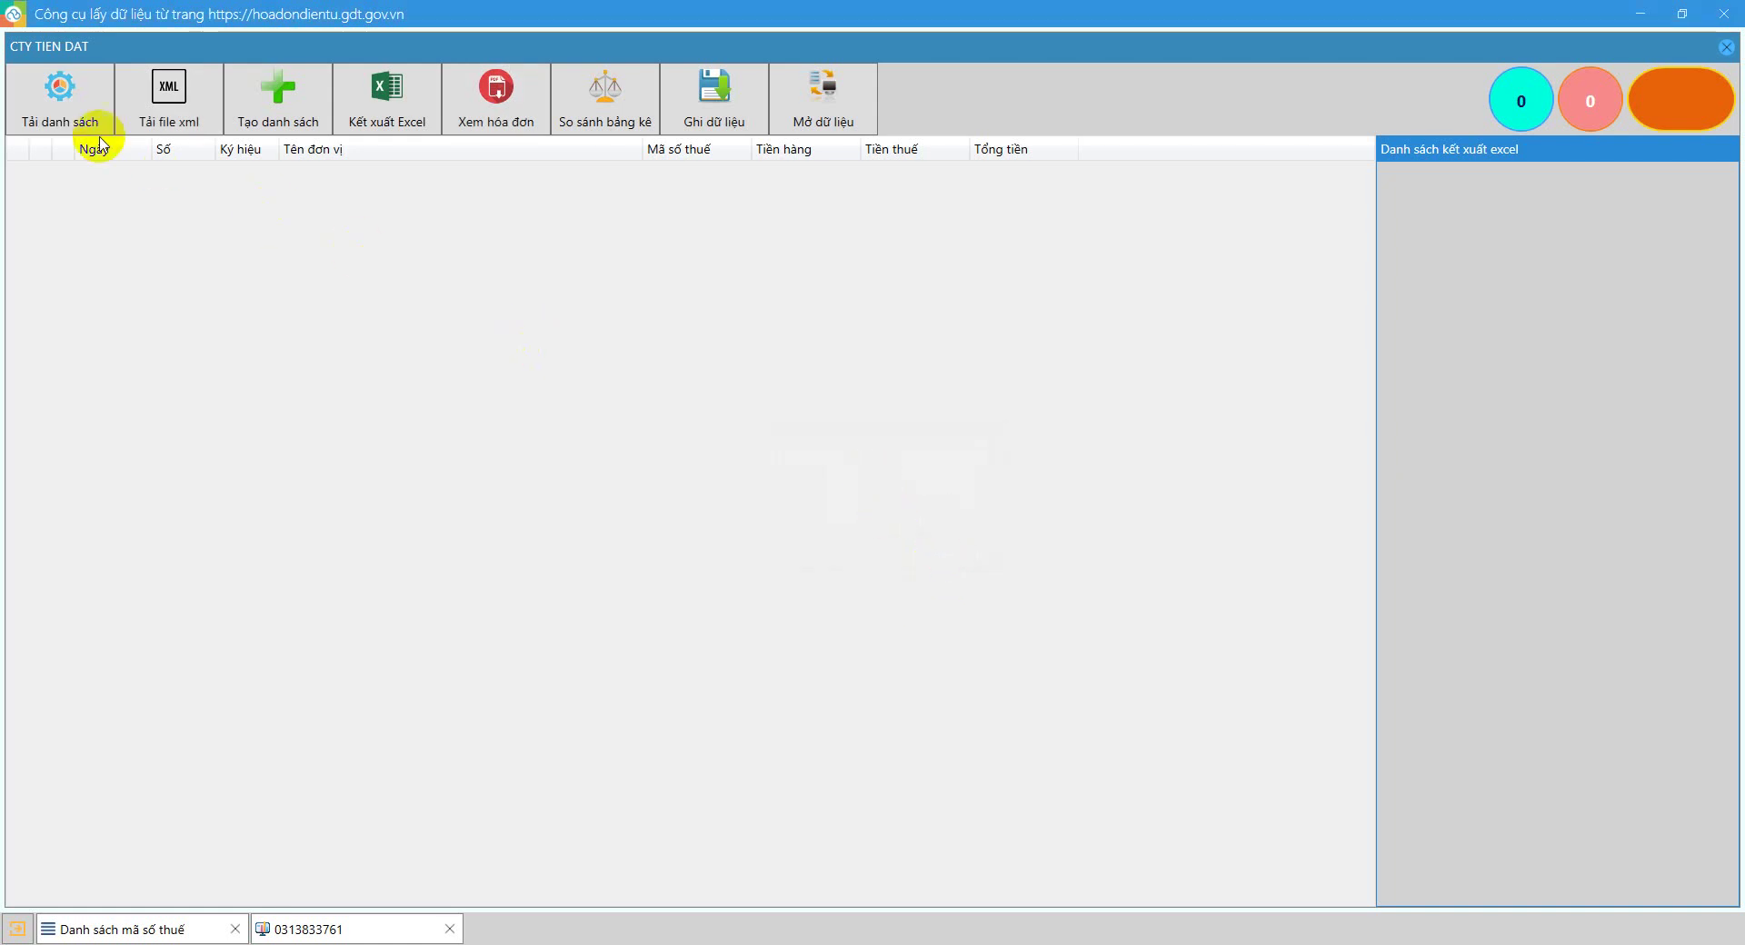
- Start an invoice list download and set its start date (Từ ngày) to 1/1/2023
click(65, 103)
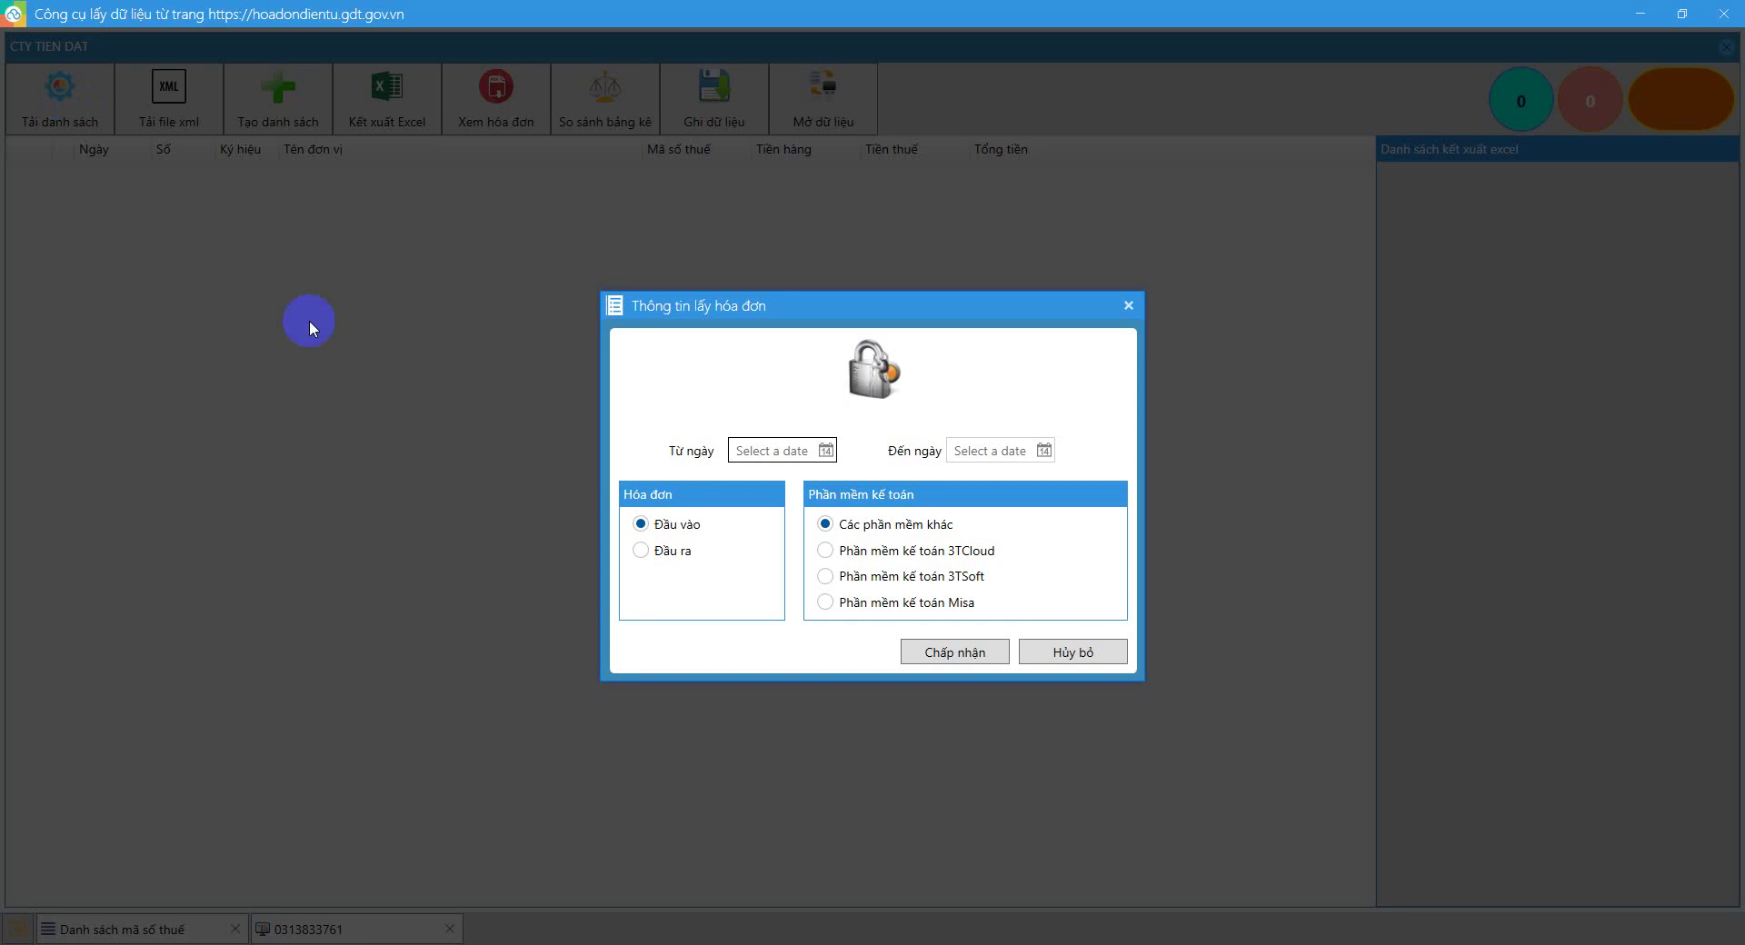
click(825, 450)
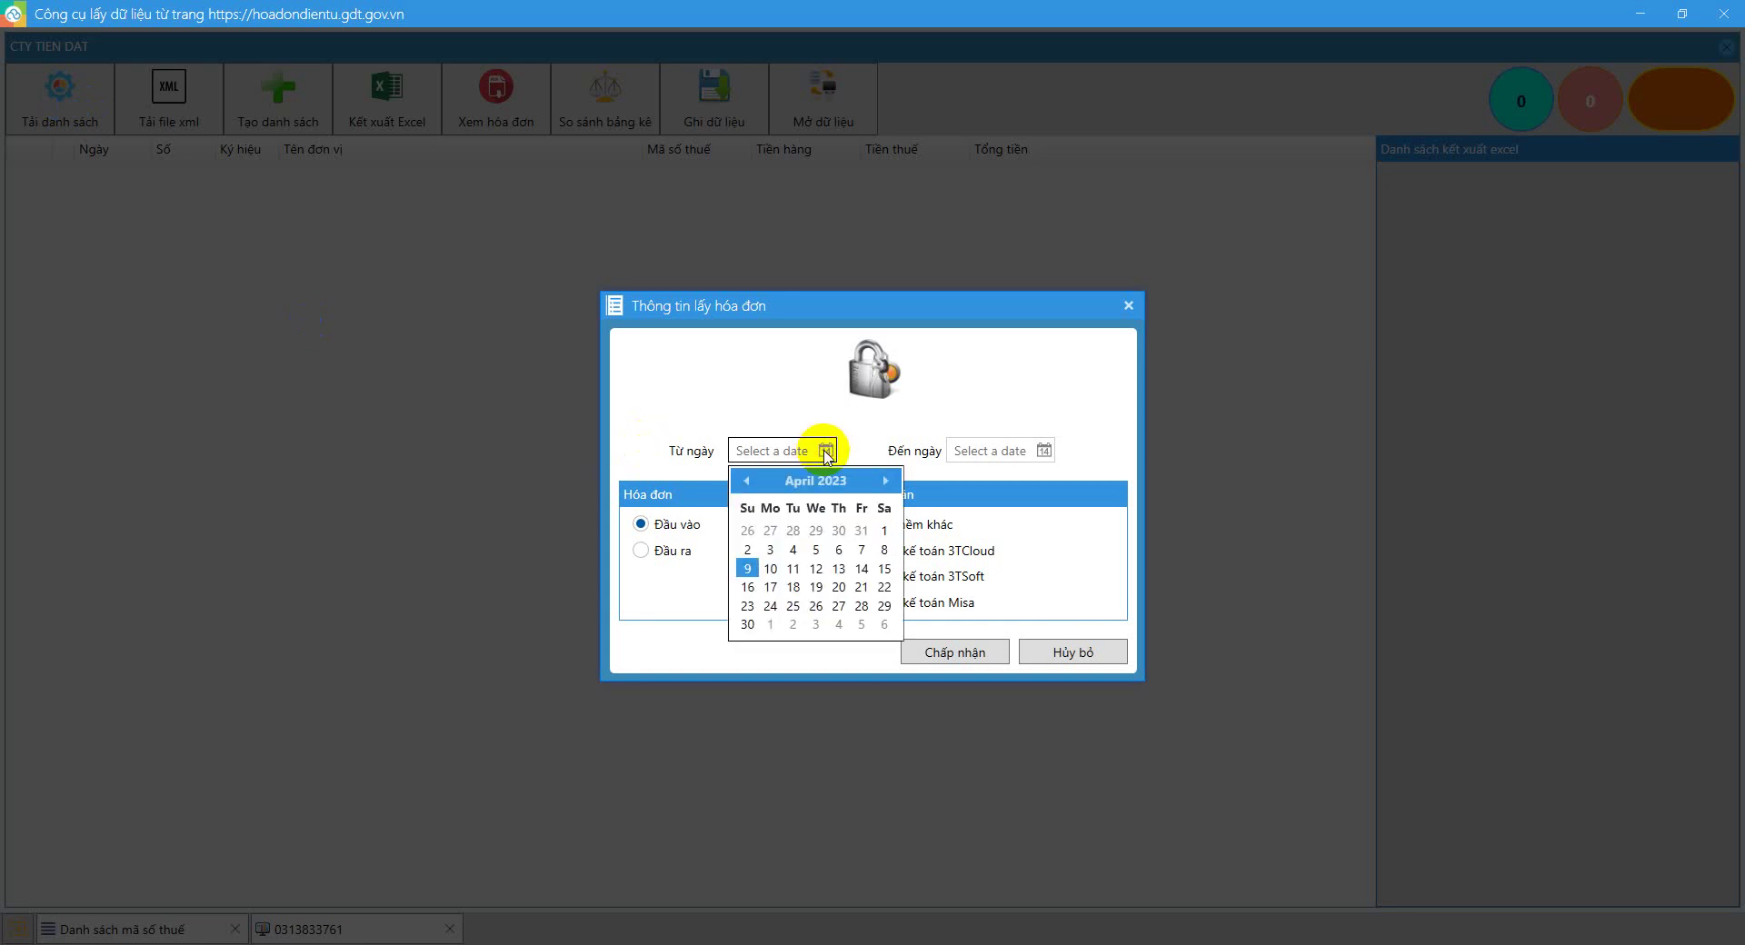
click(747, 481)
click(747, 482)
click(747, 481)
click(747, 482)
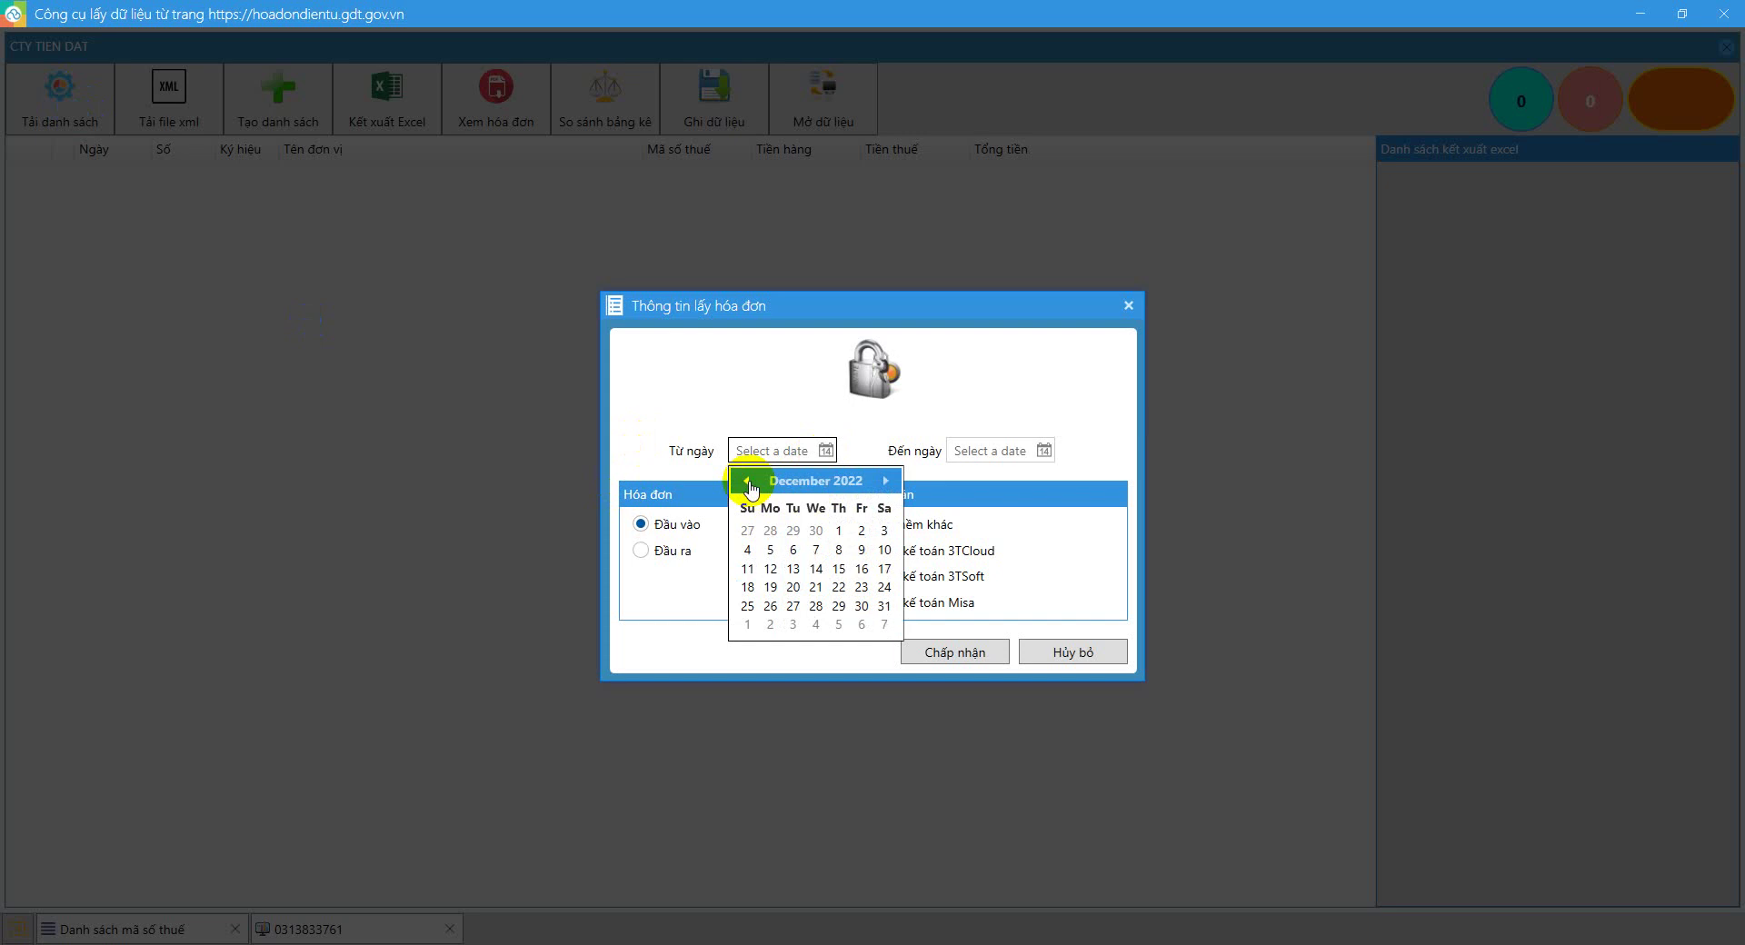
click(884, 482)
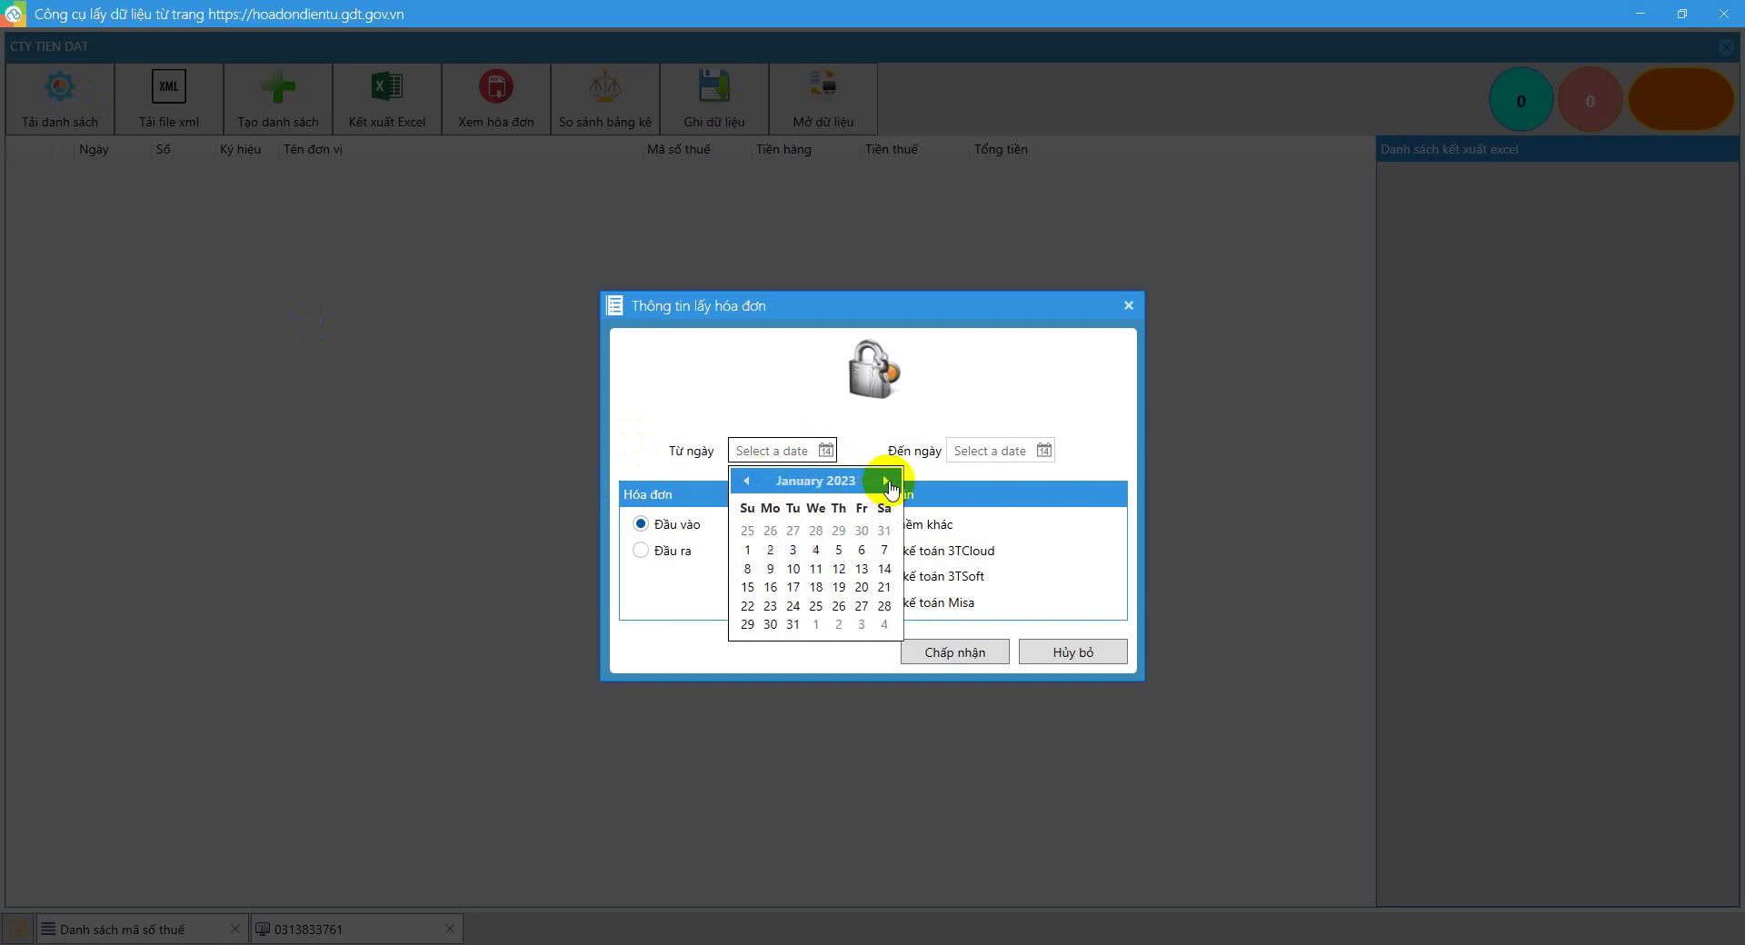
click(746, 550)
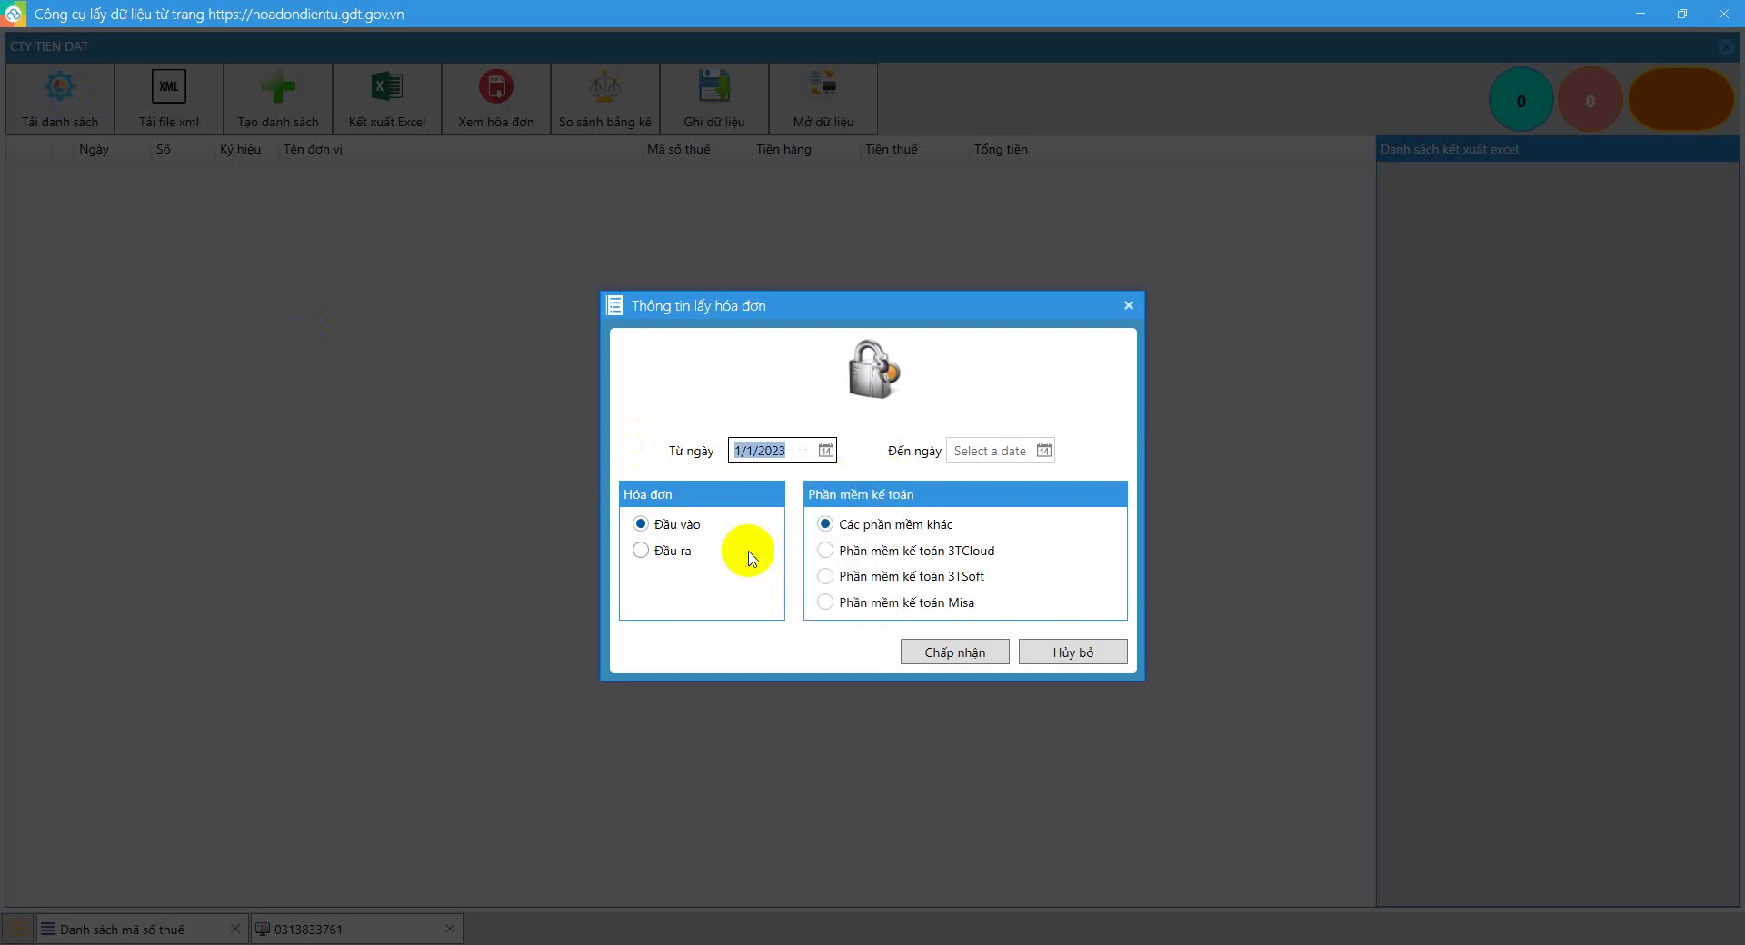
- Set the end date (Đến ngày) to 3/31/2023 and retrieve the input invoices (Đầu vào) for Phần mềm kế toán Misa, dismissing the notice
click(976, 451)
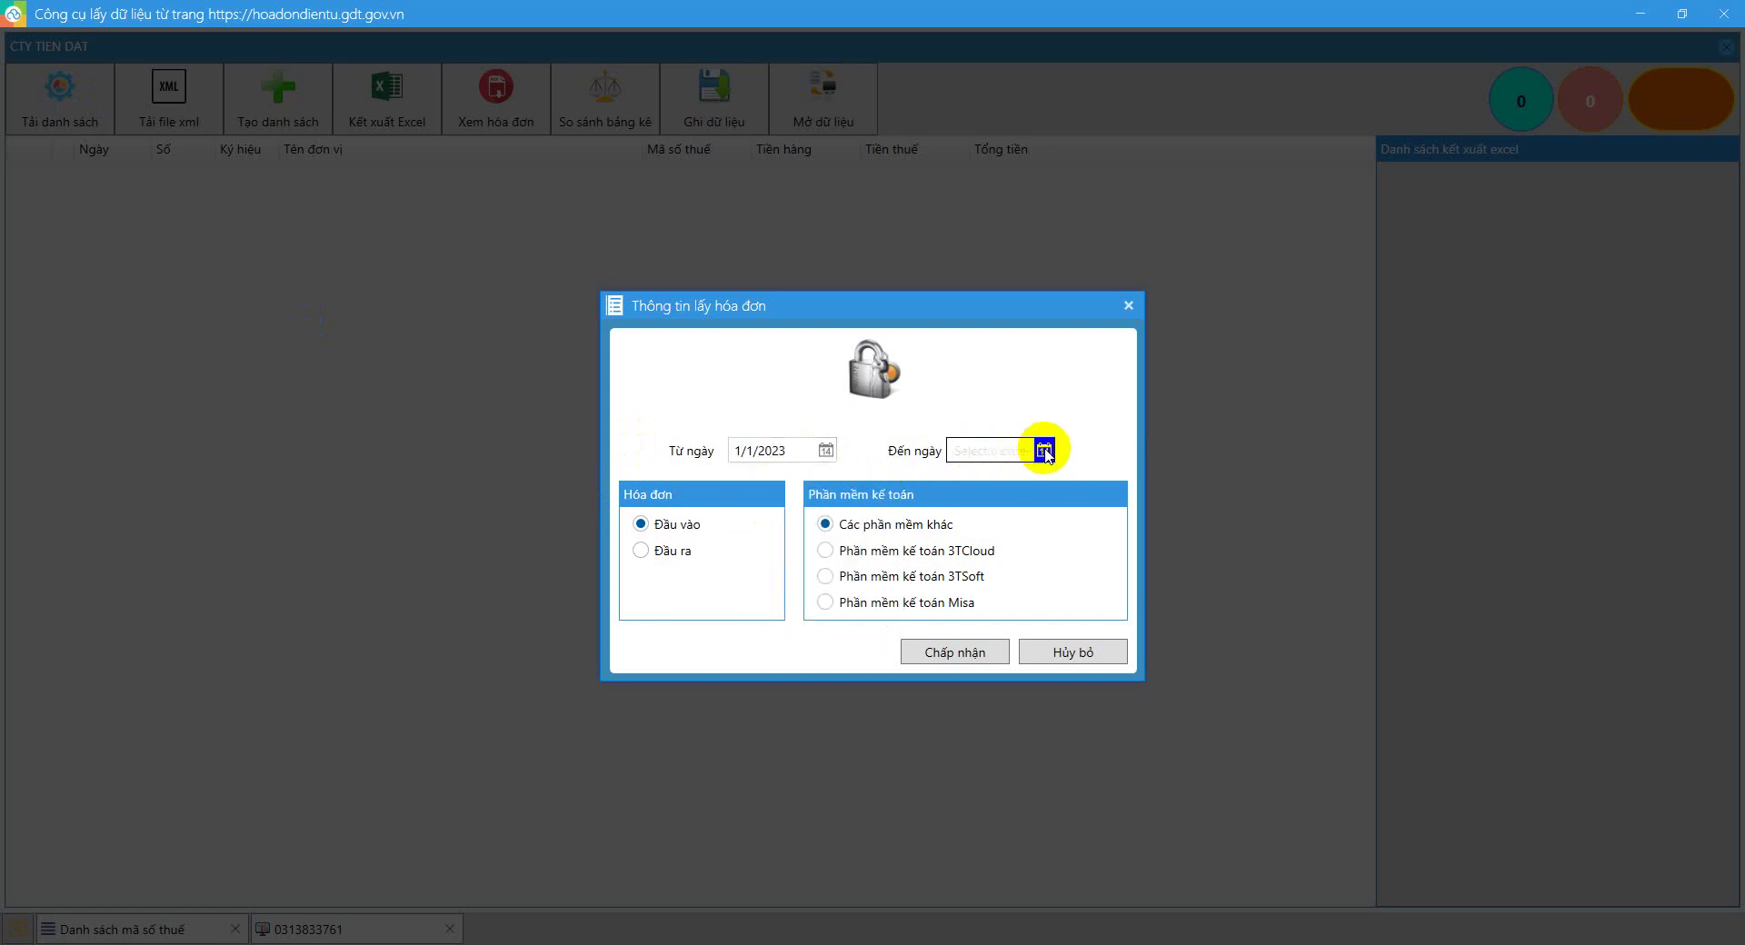
click(1045, 450)
click(964, 480)
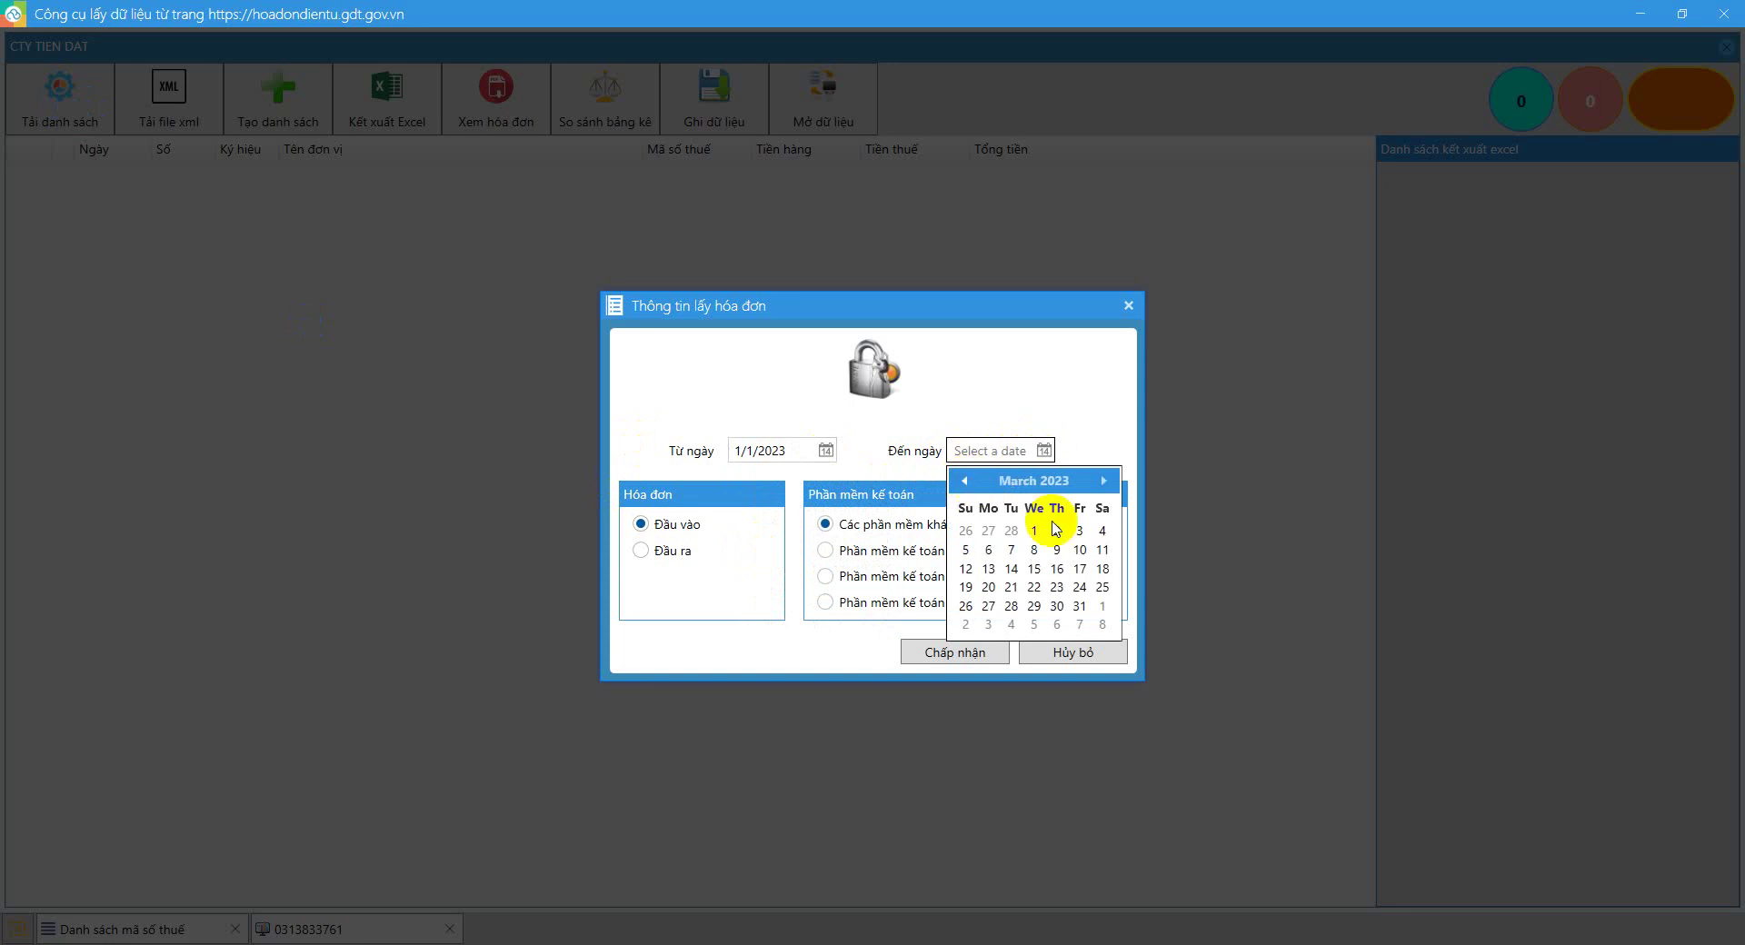
click(1080, 605)
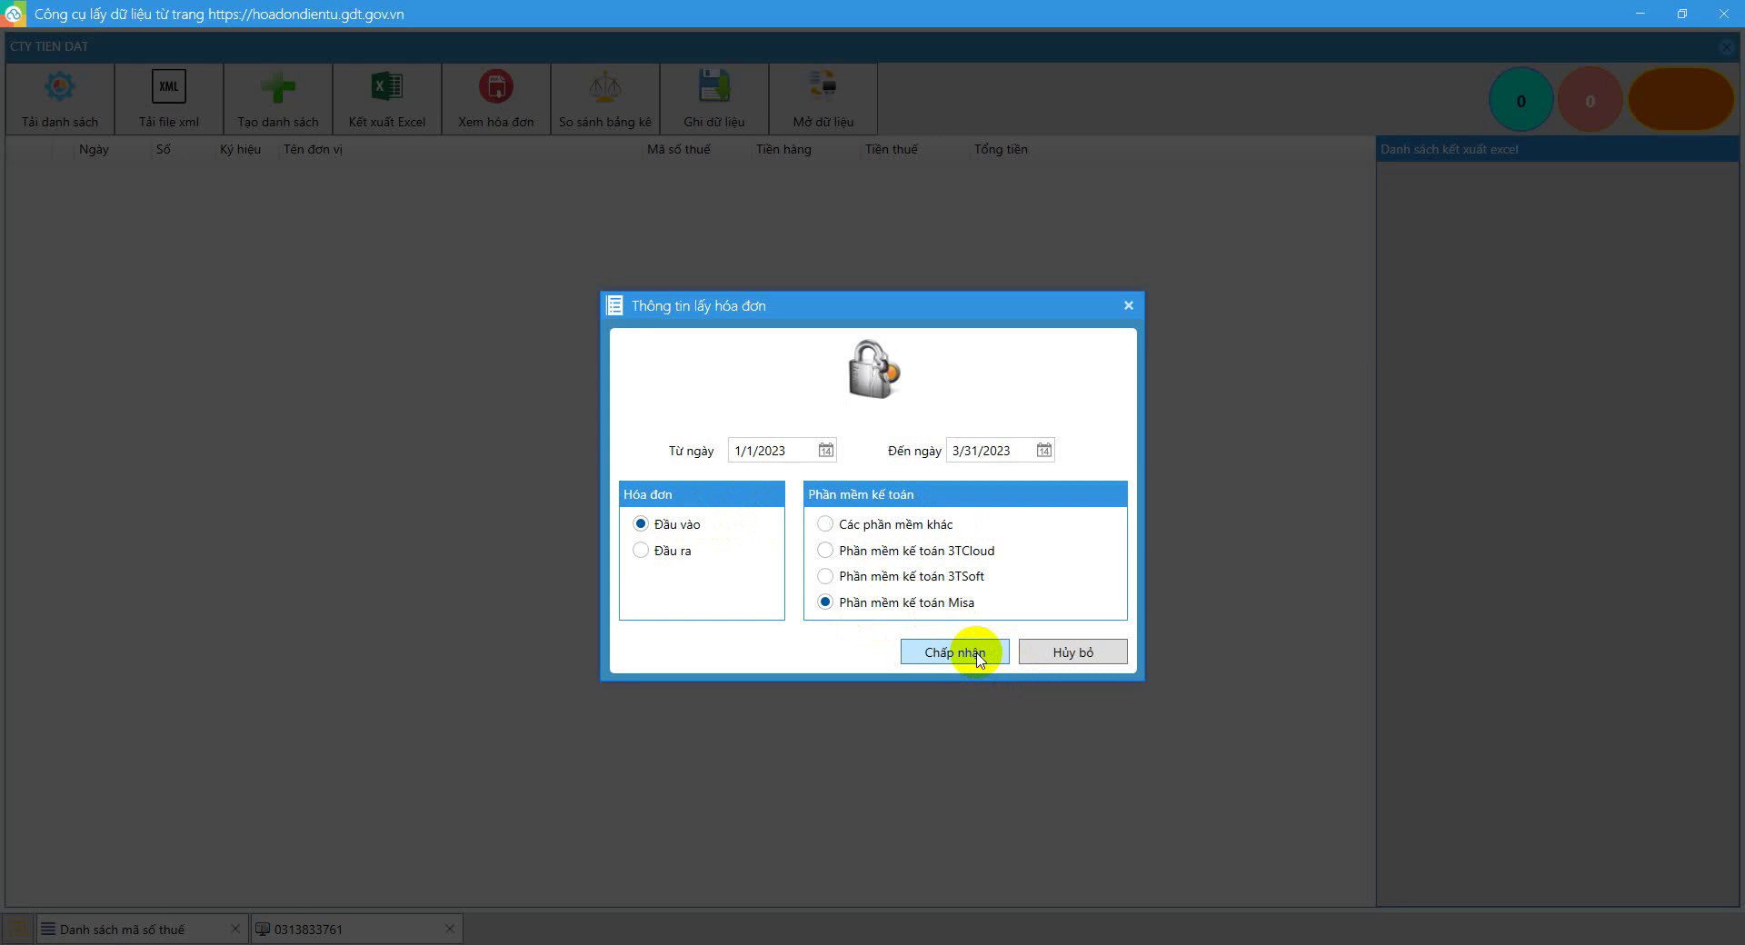
click(980, 655)
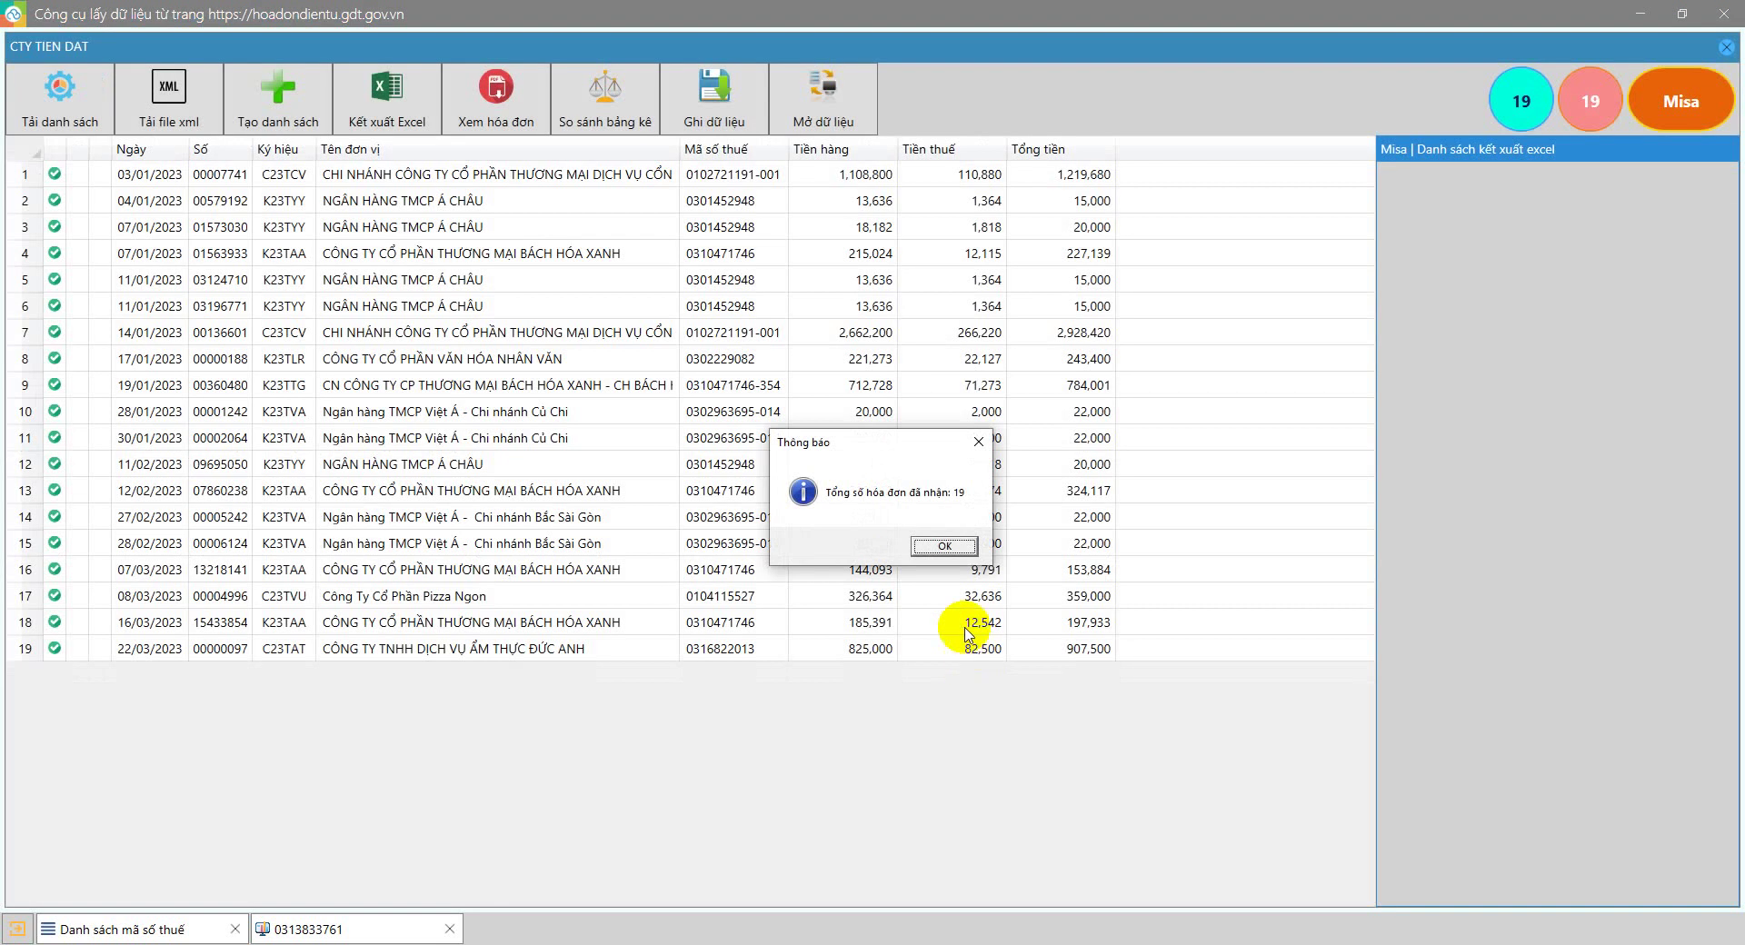
click(943, 547)
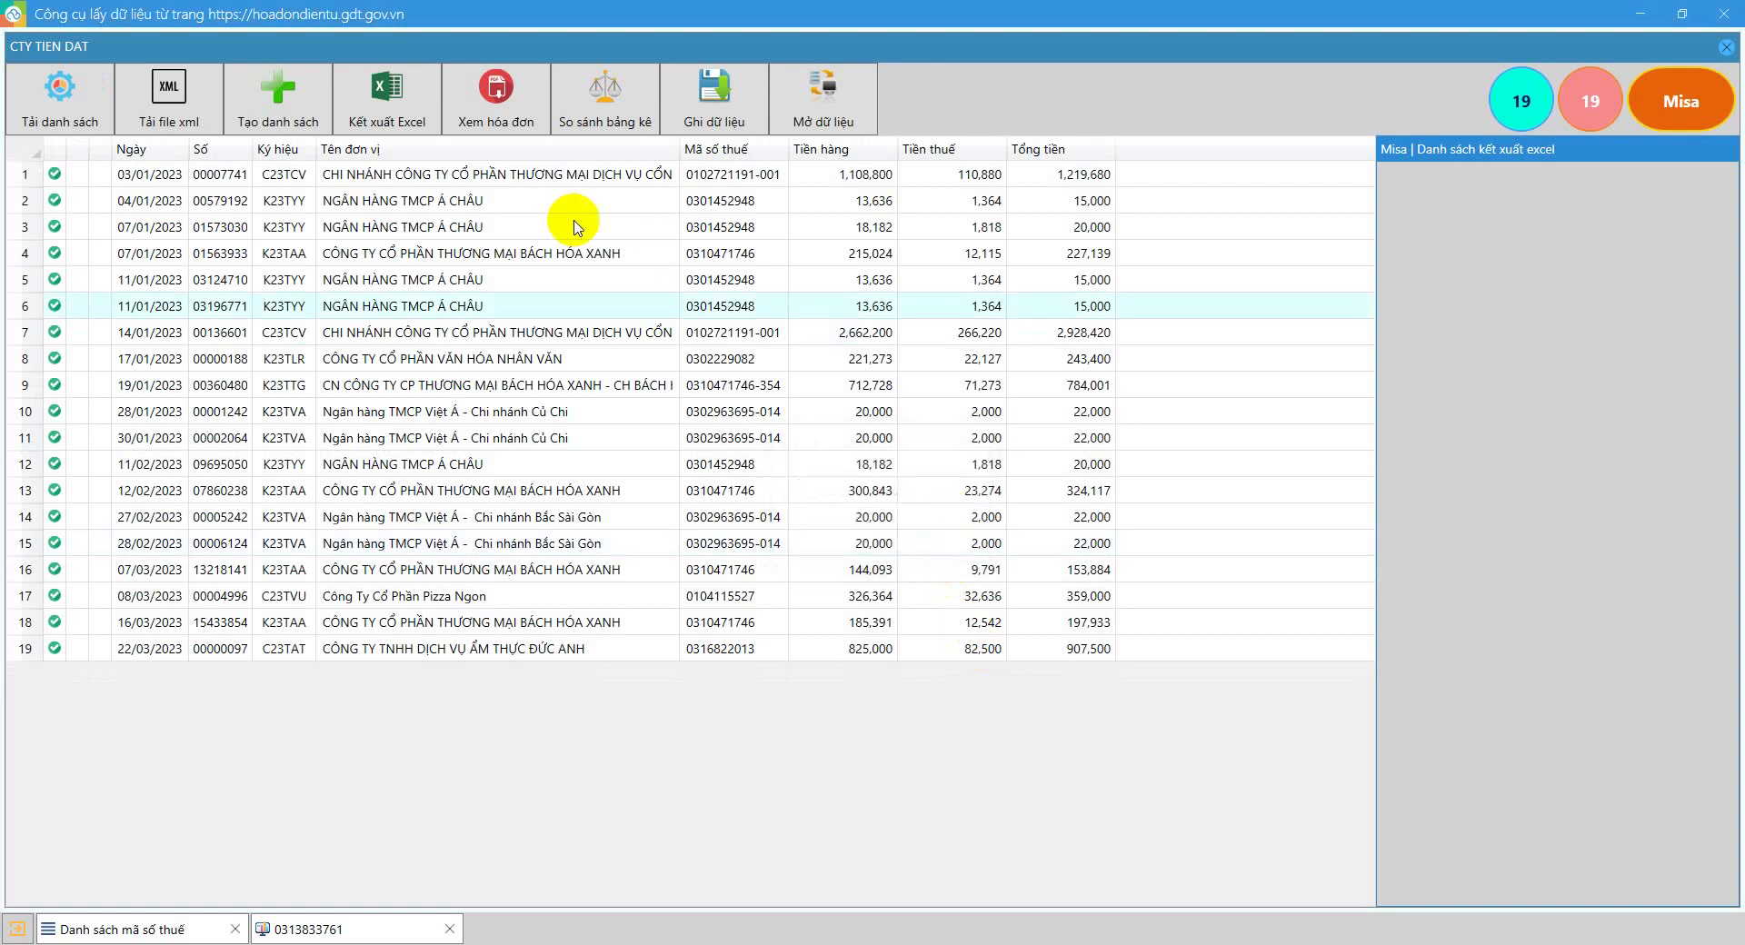
- Download the XML files for the listed invoices and view the item details of the invoices in rows 4 and 1
click(448, 184)
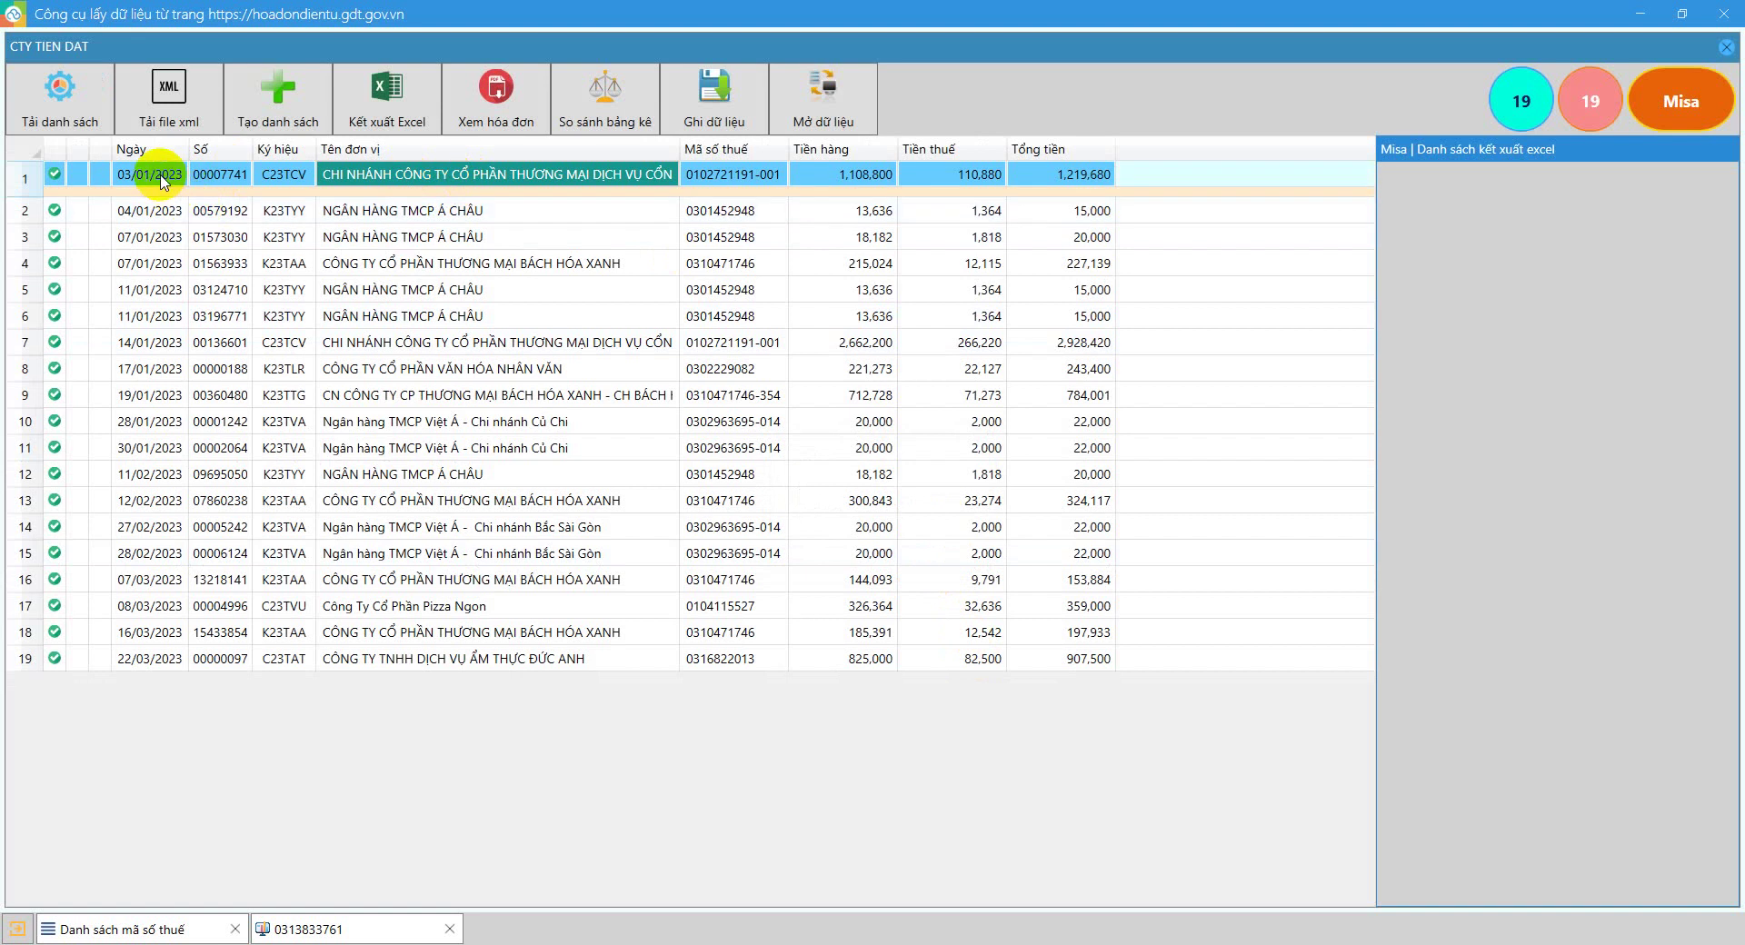
click(477, 262)
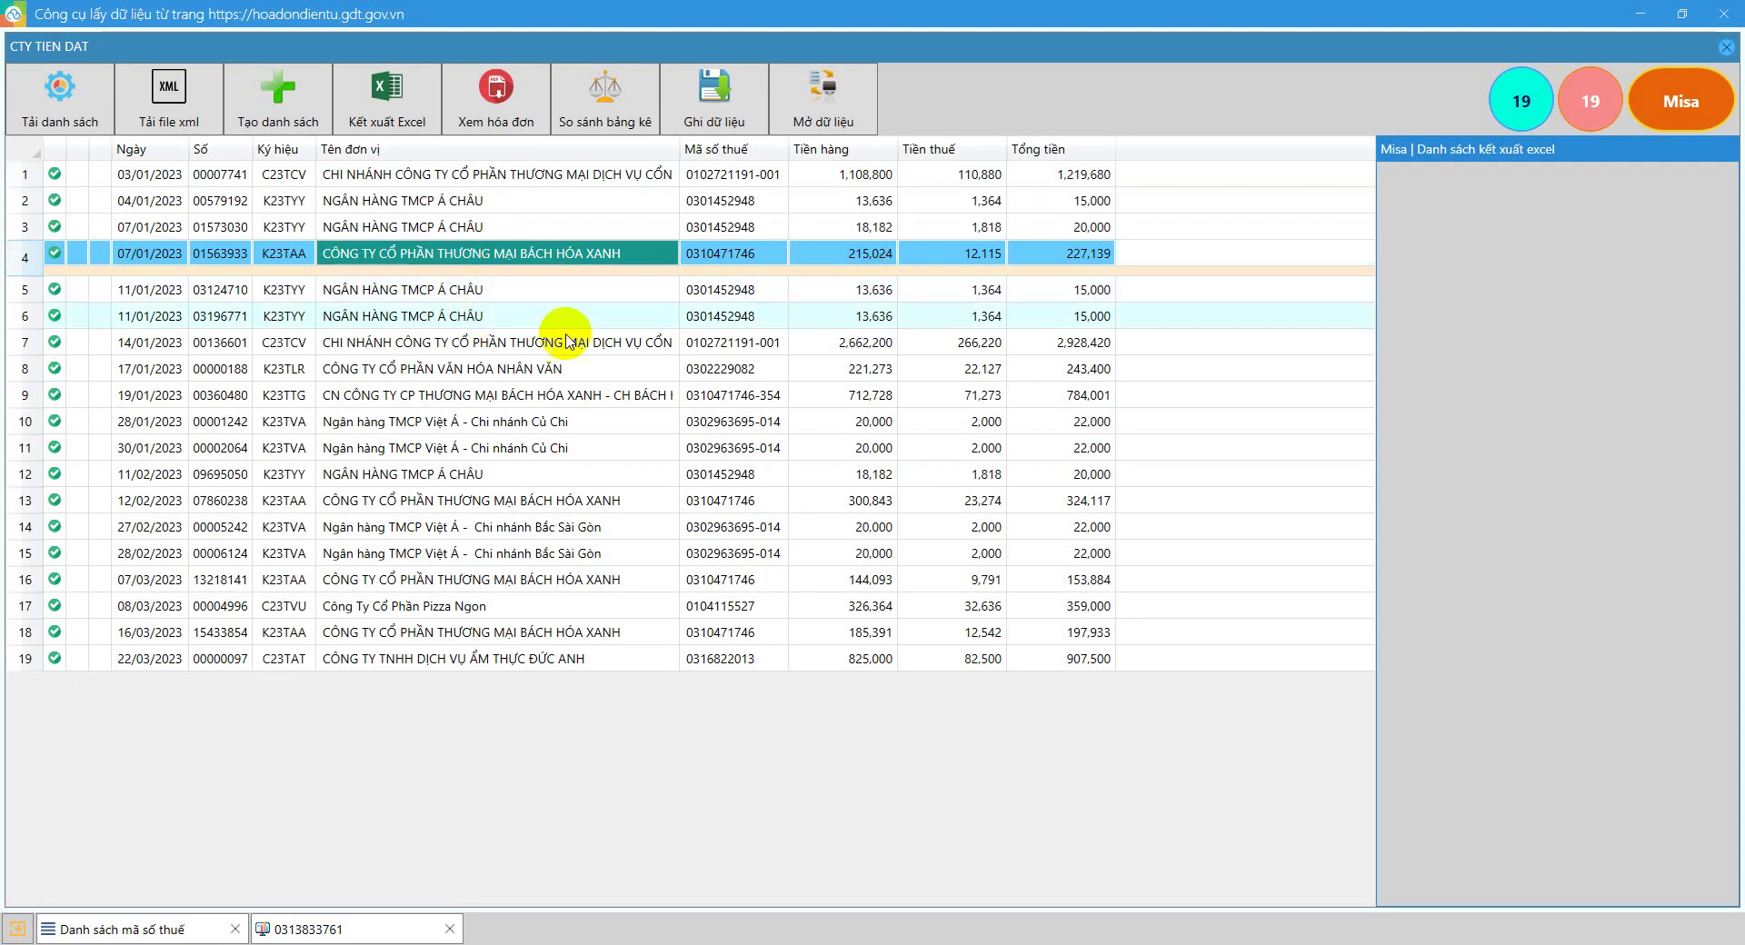
click(519, 348)
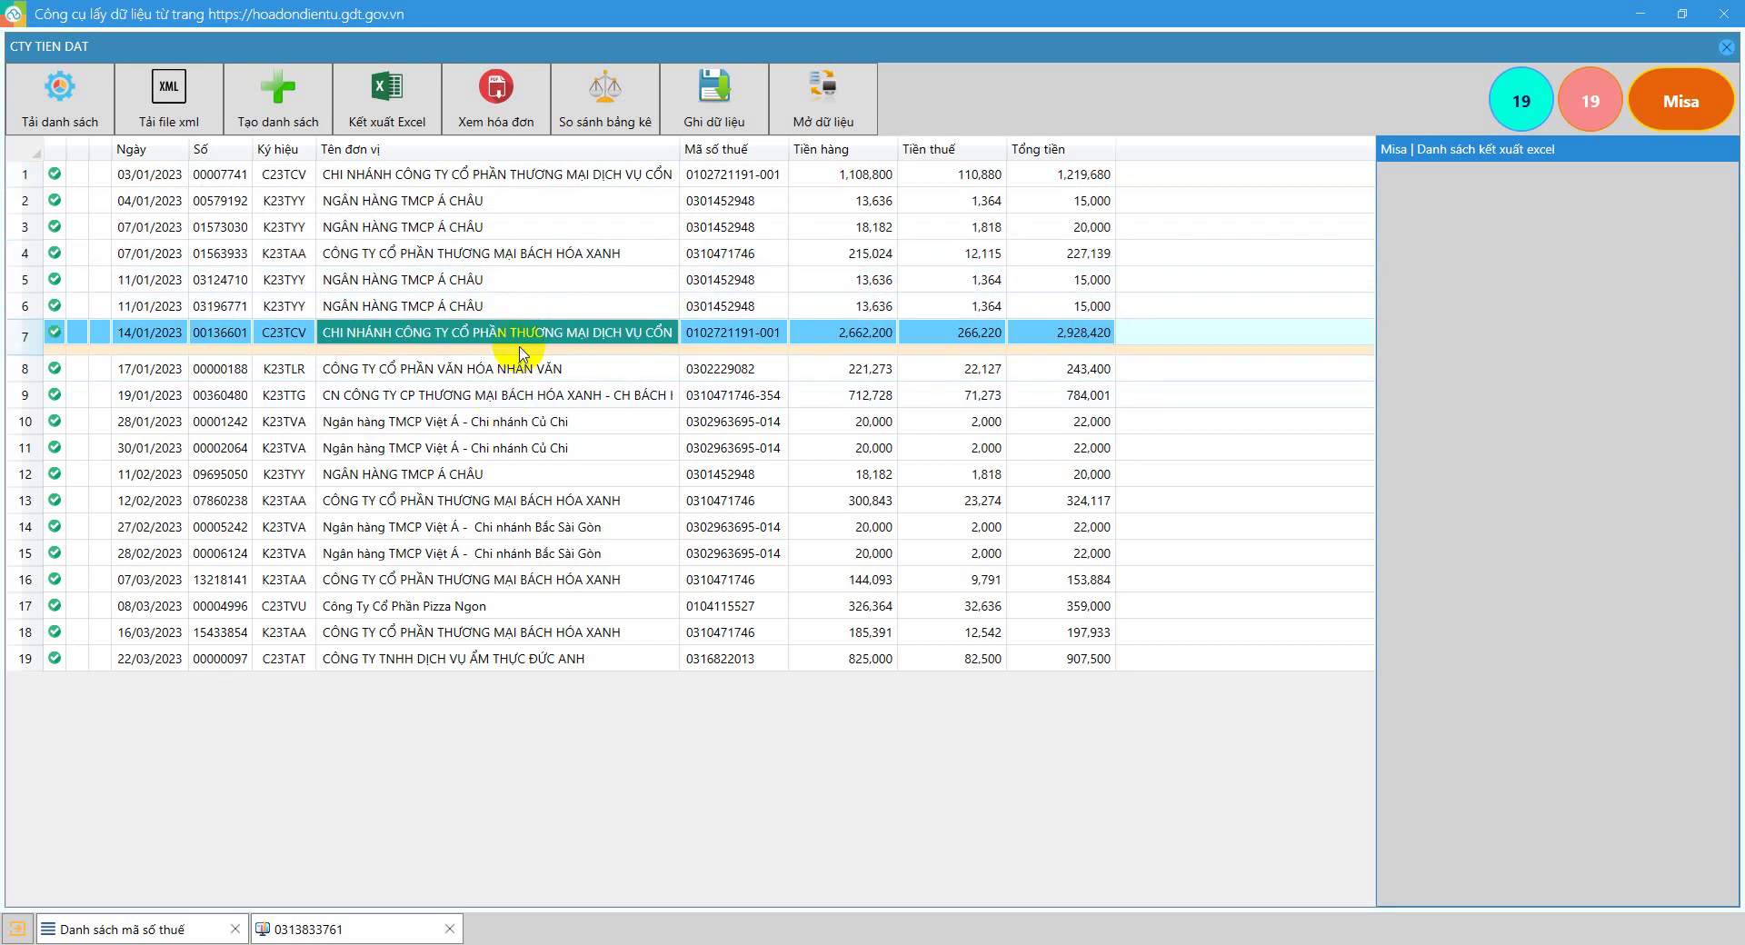
click(175, 102)
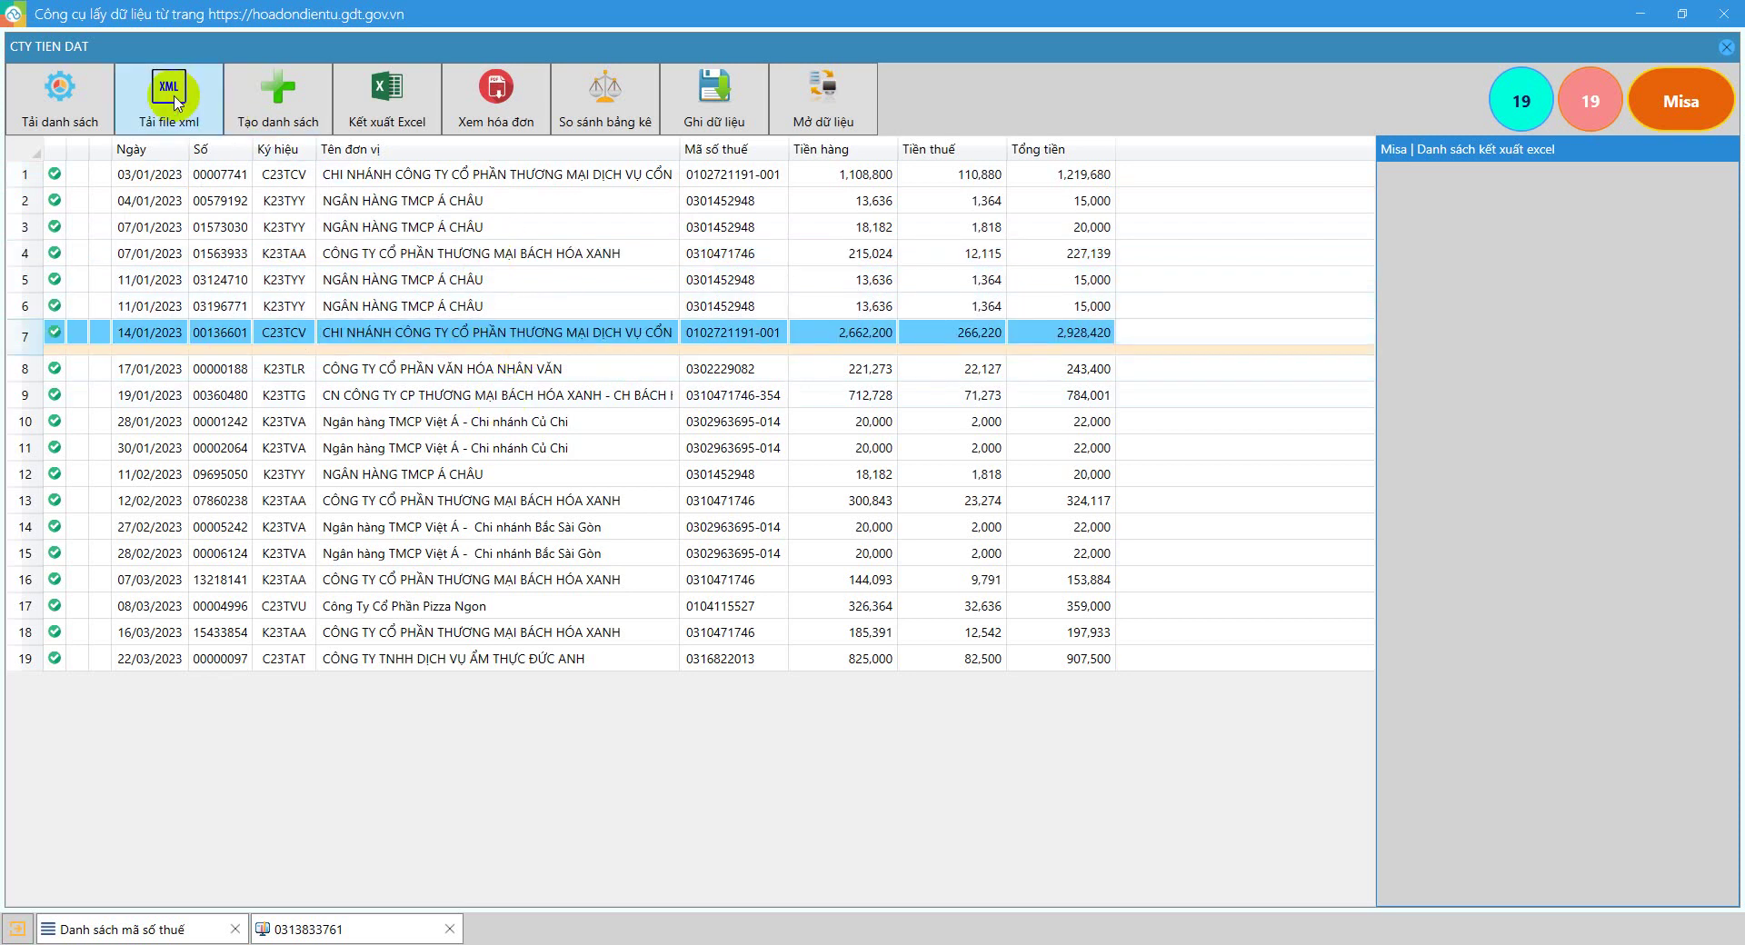
click(441, 256)
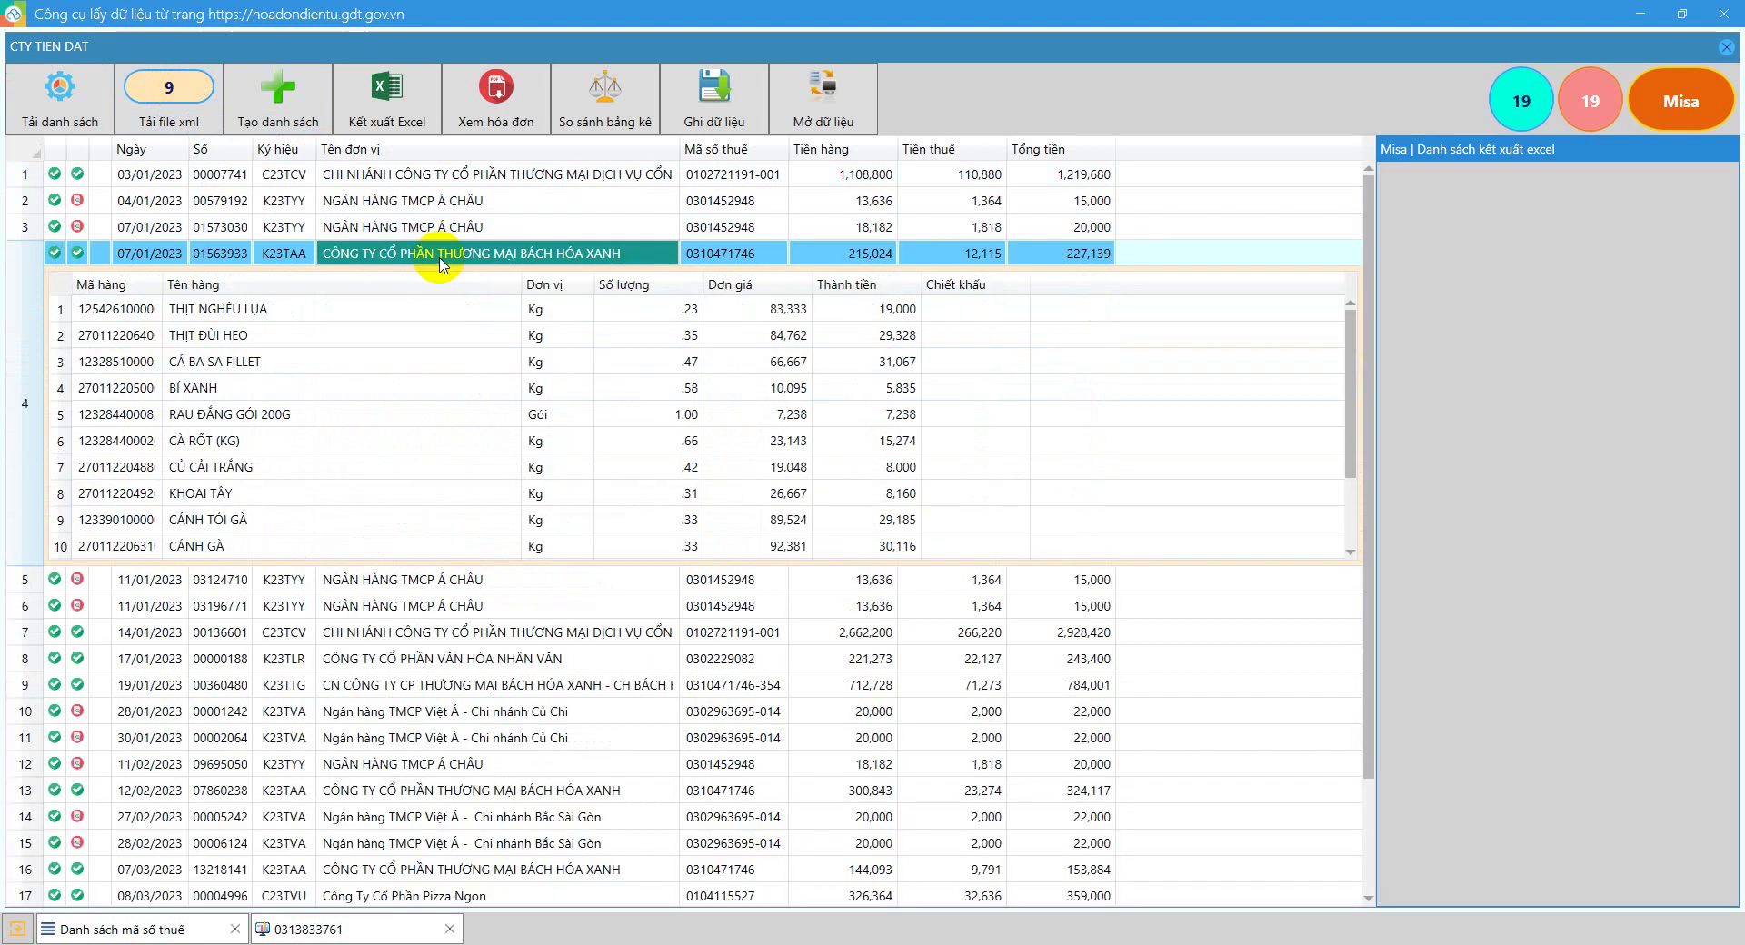
scroll(509, 441, down, 2)
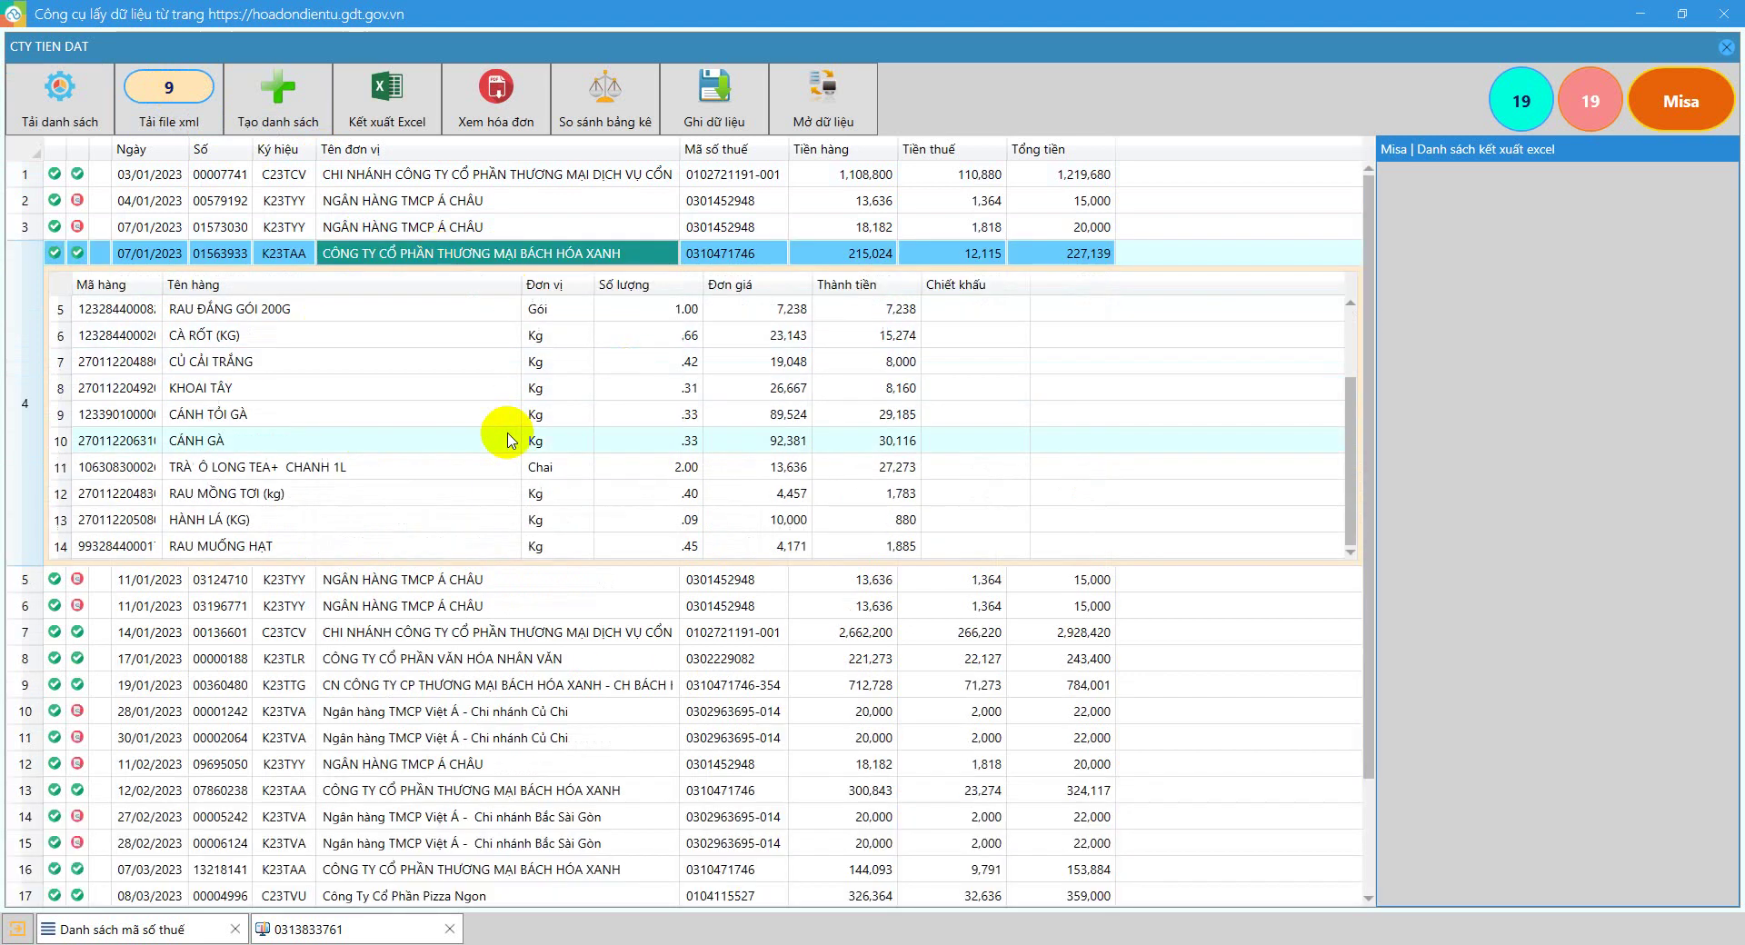
click(459, 175)
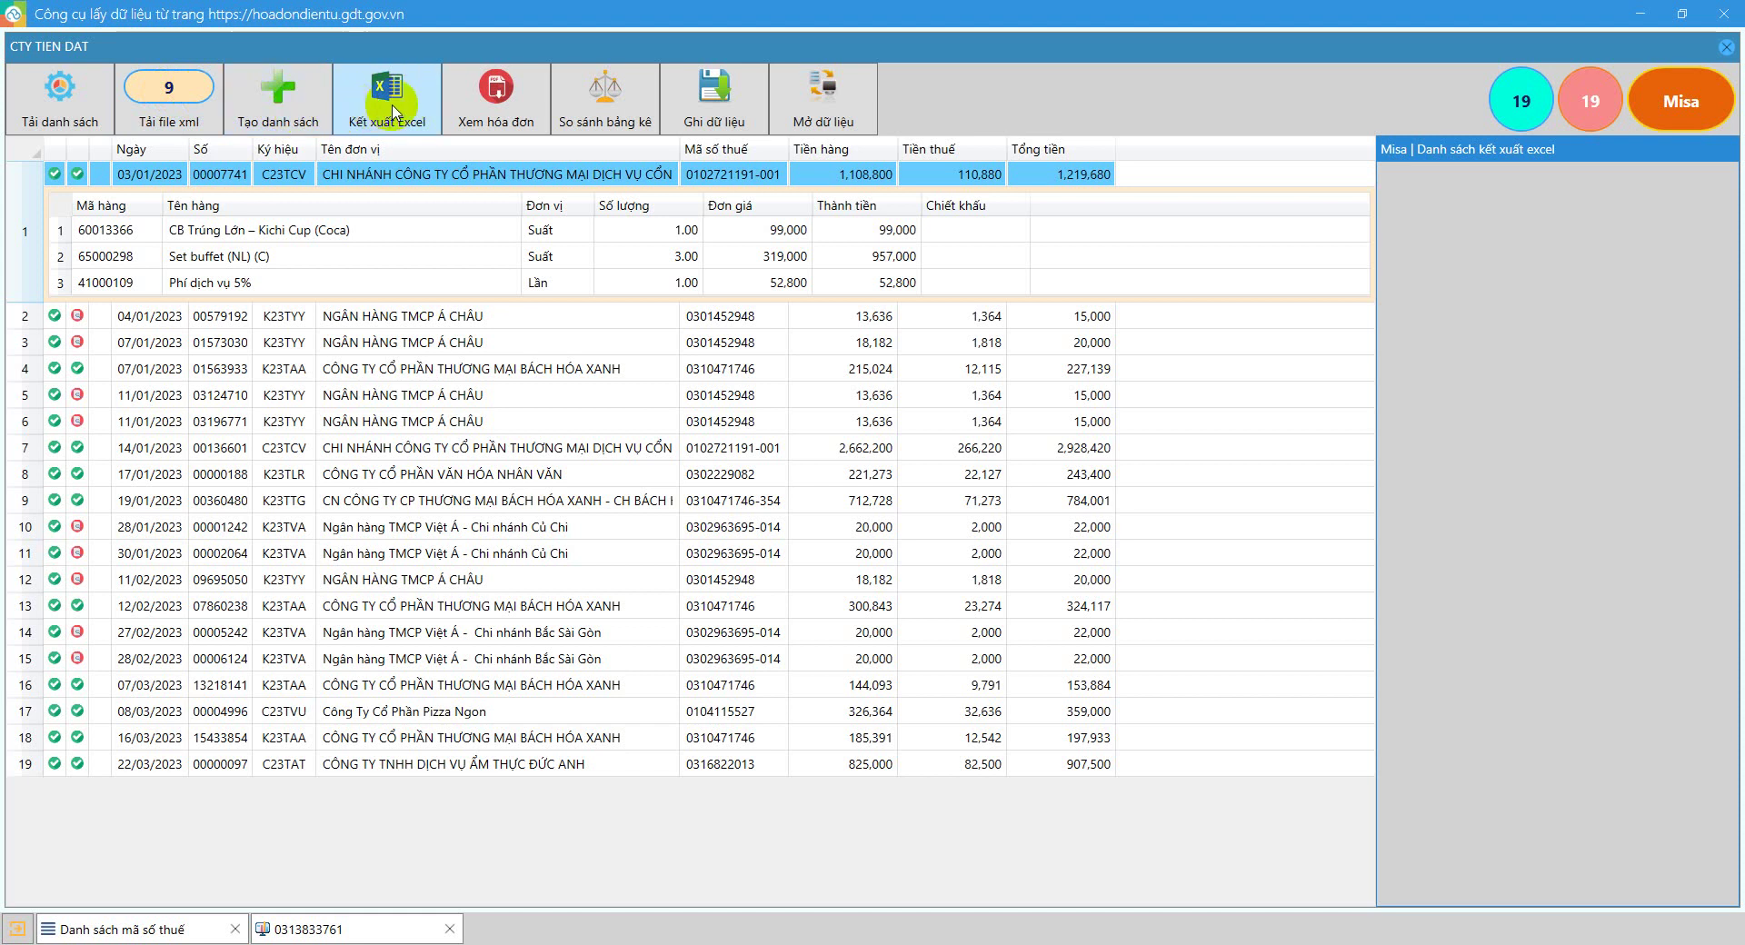
- Create an Excel export list of type Phiếu kế toán (accounting voucher)
click(278, 109)
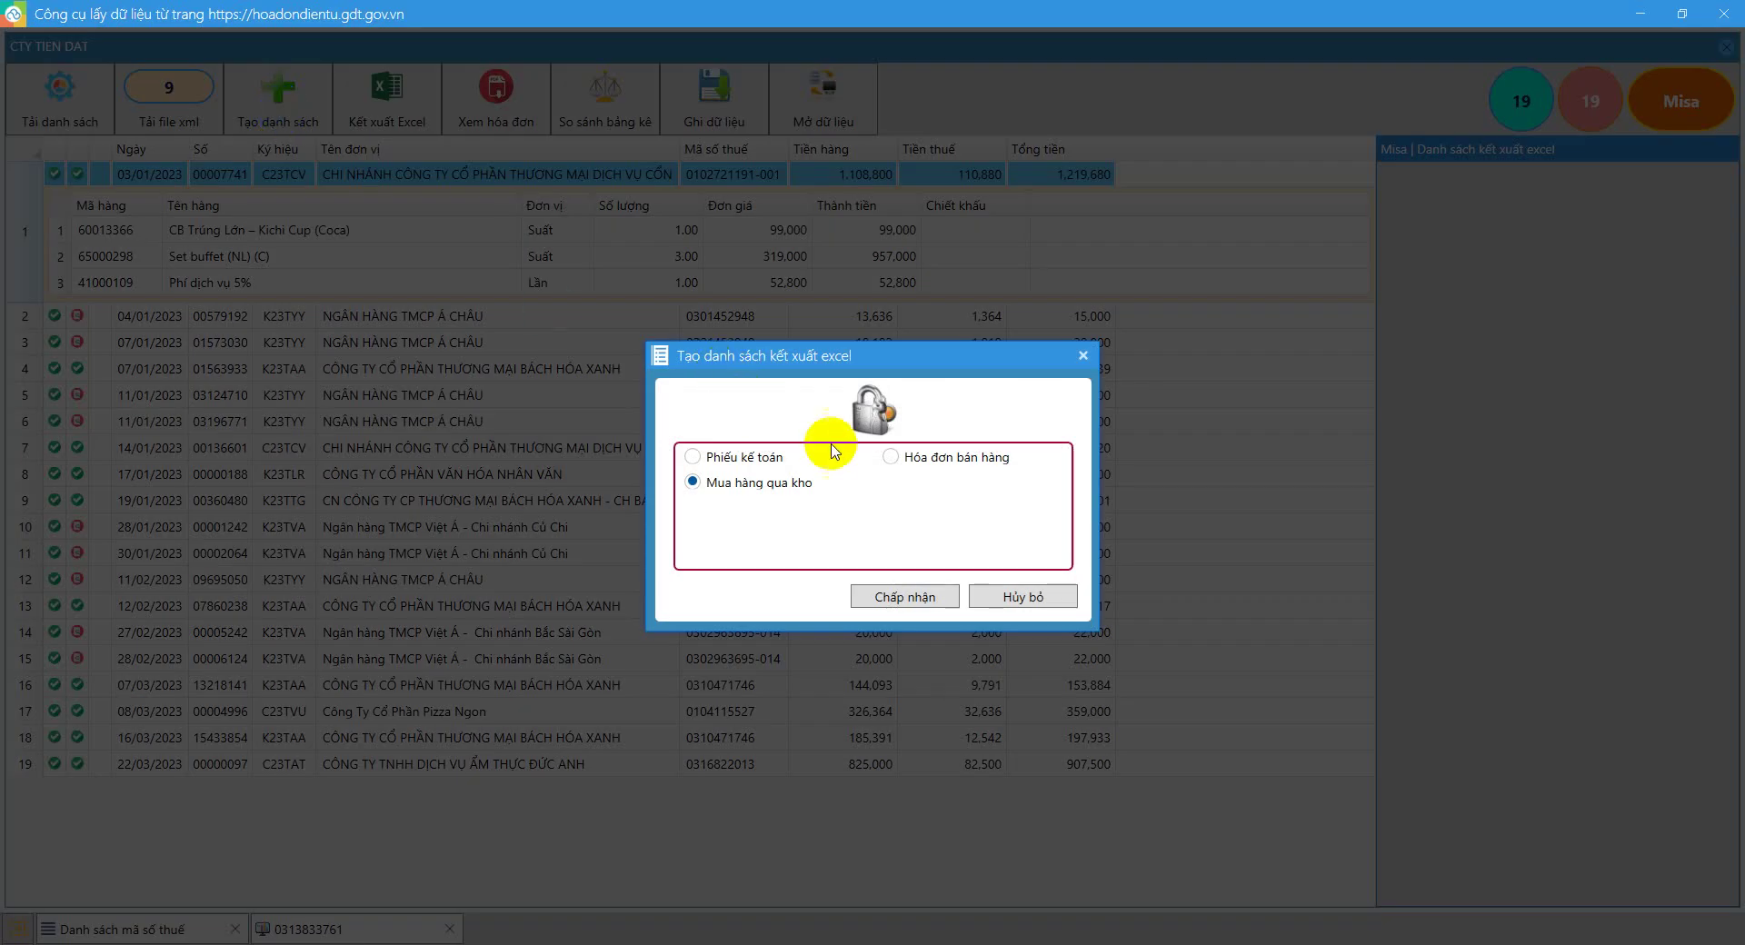
click(890, 458)
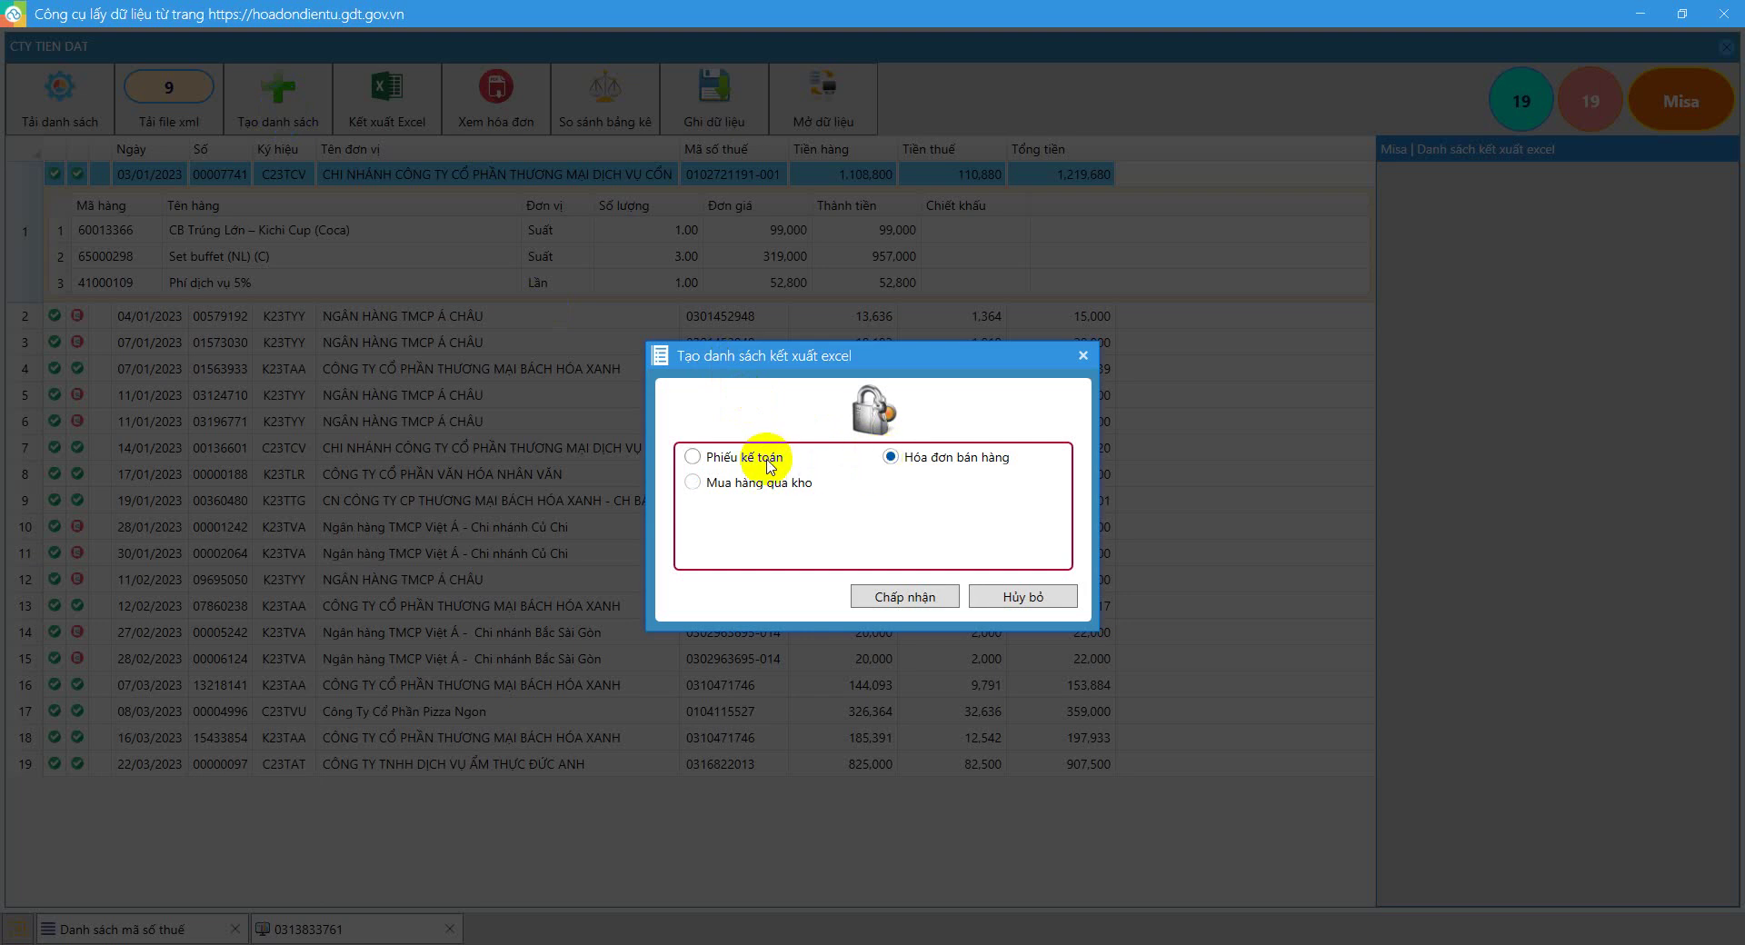
click(909, 596)
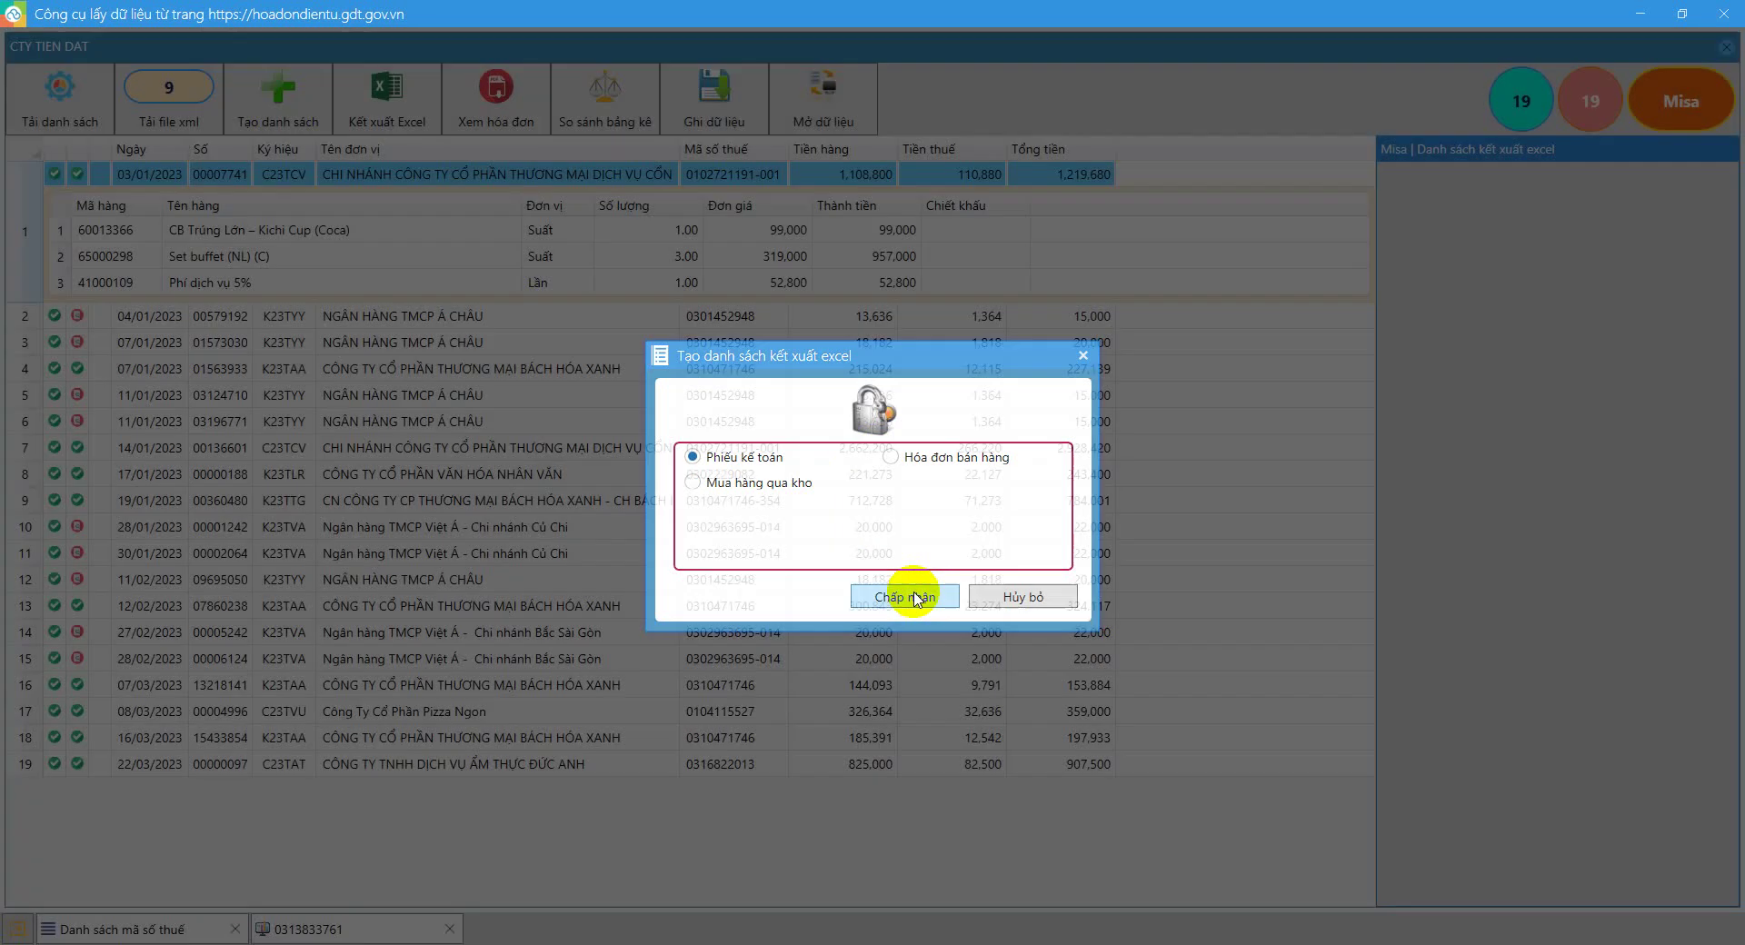
- Export to Excel with Danh mục đối tượng and Danh mục vật tư, hàng hóa included, dismiss the notice and bring up the exported workbook
click(393, 112)
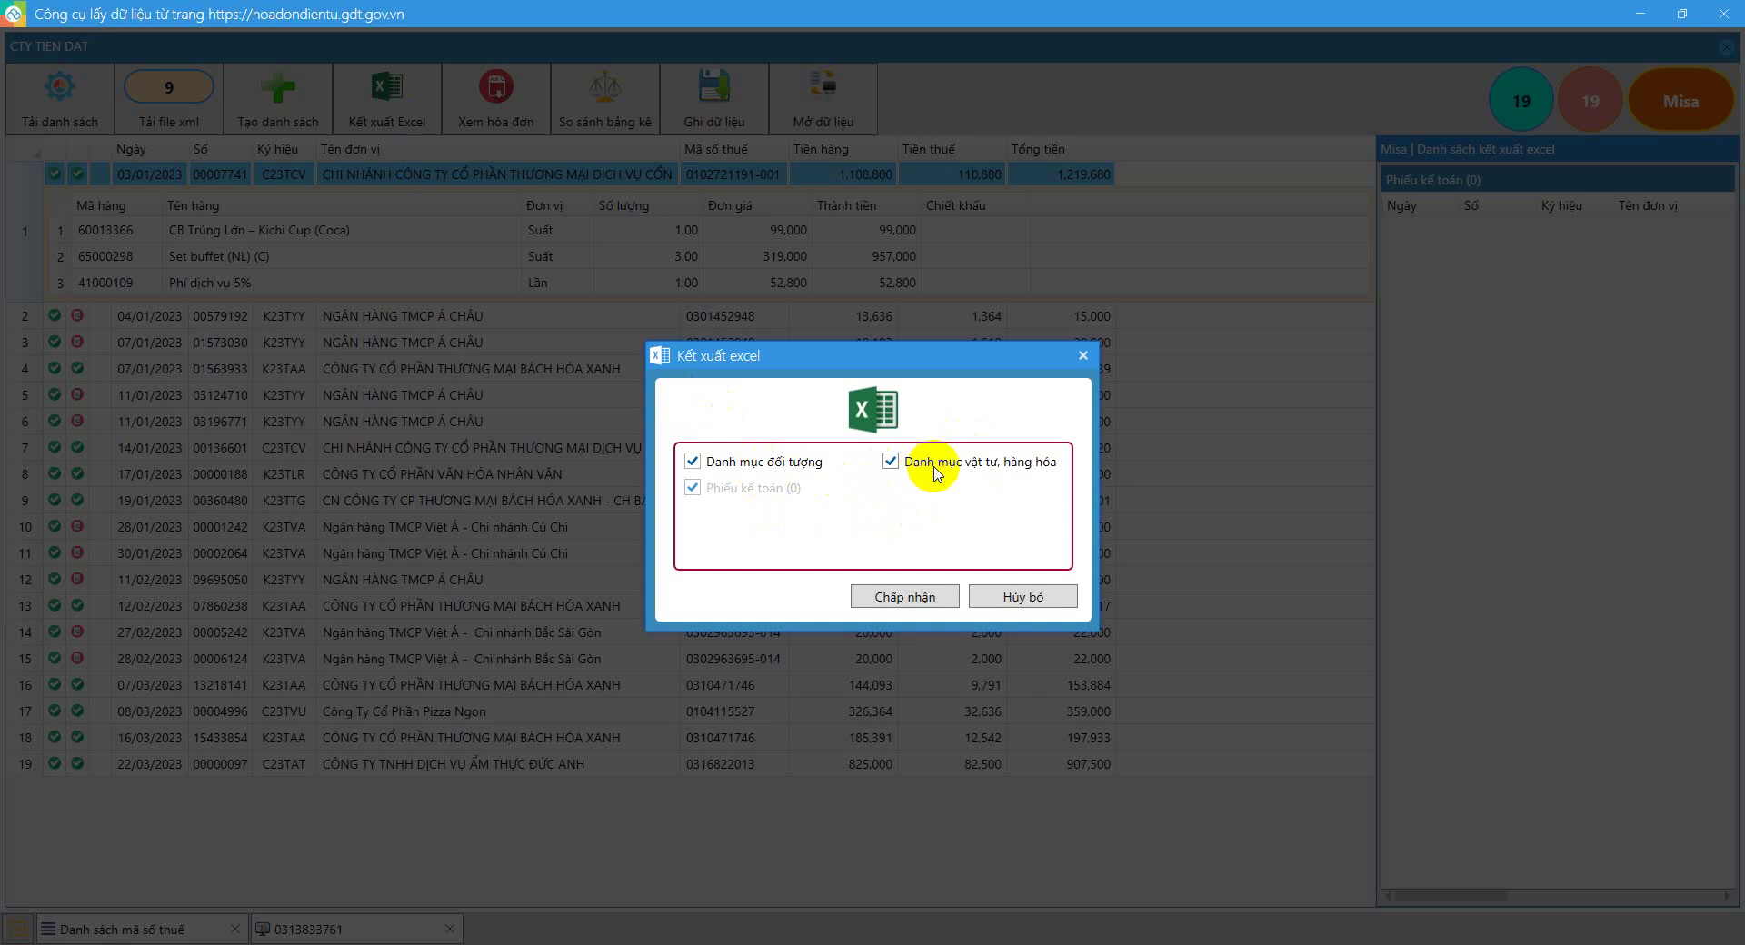
click(897, 600)
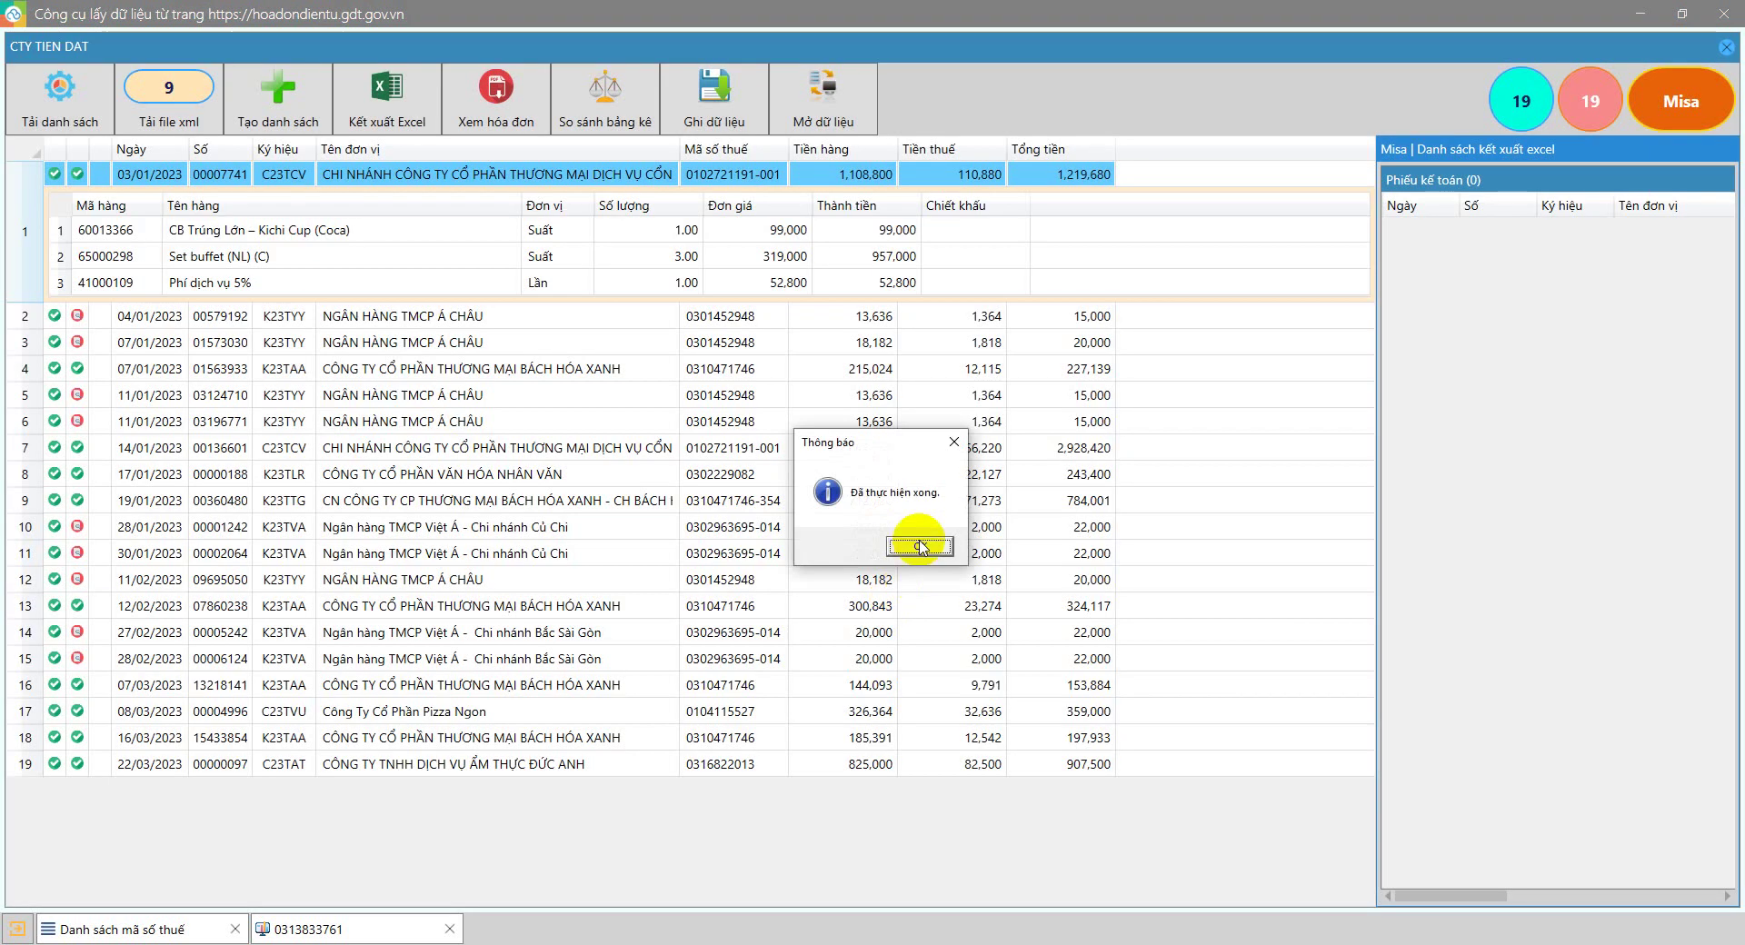
click(914, 548)
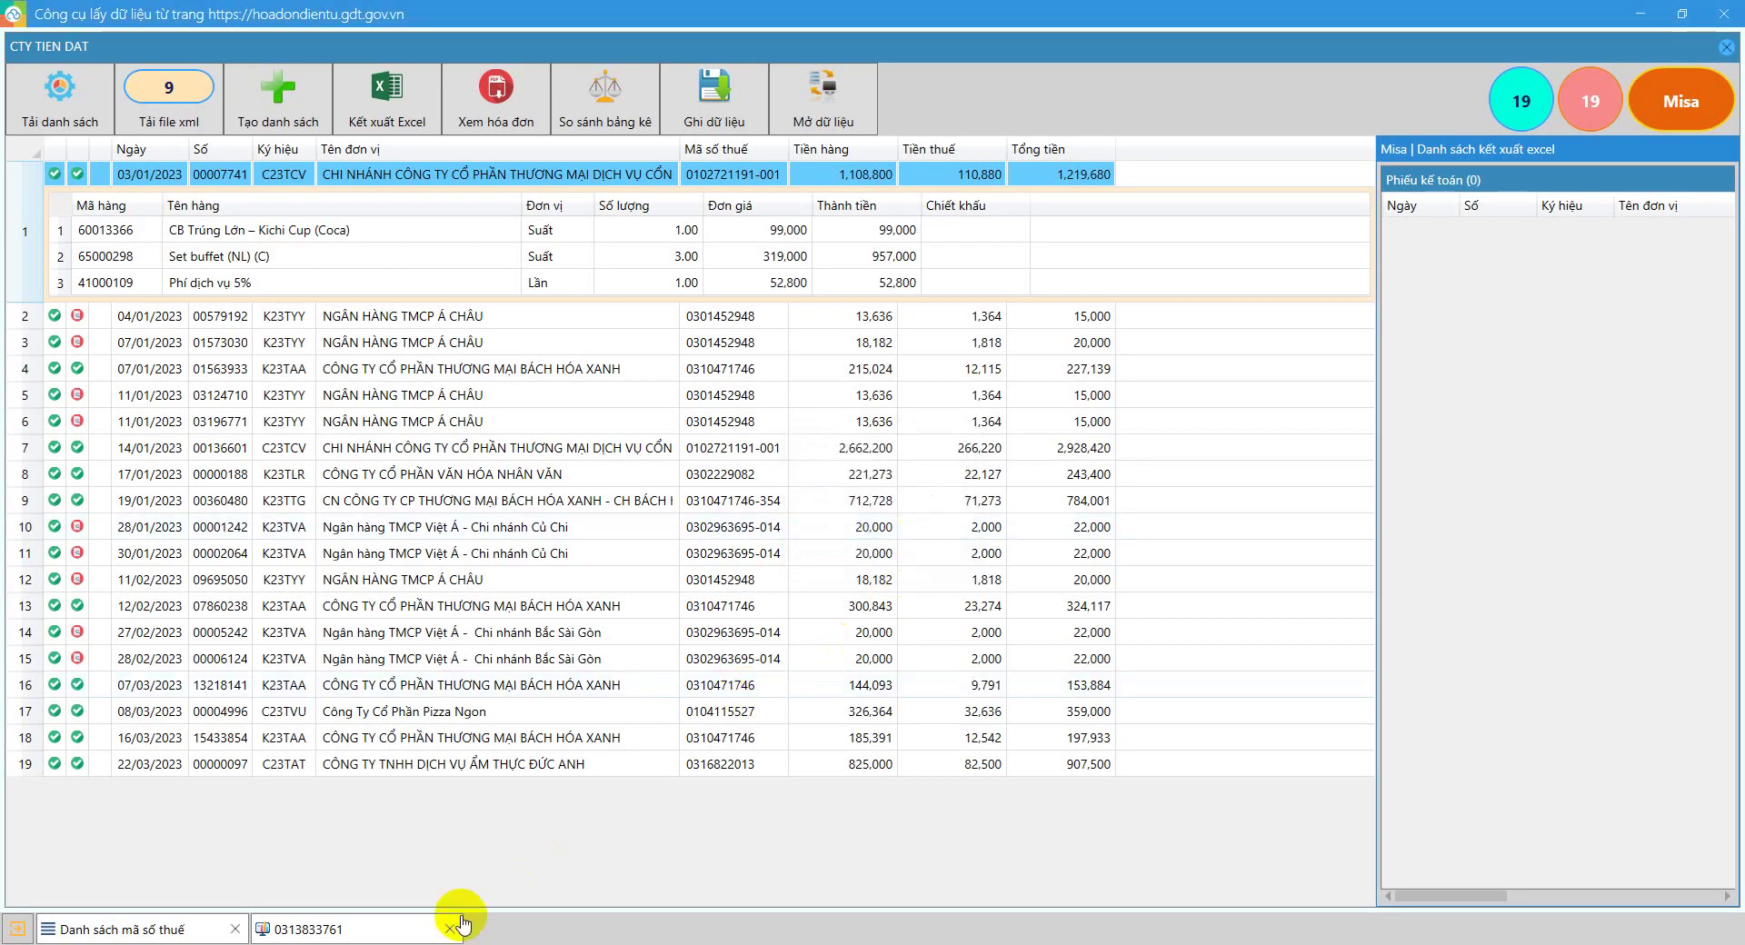
click(418, 934)
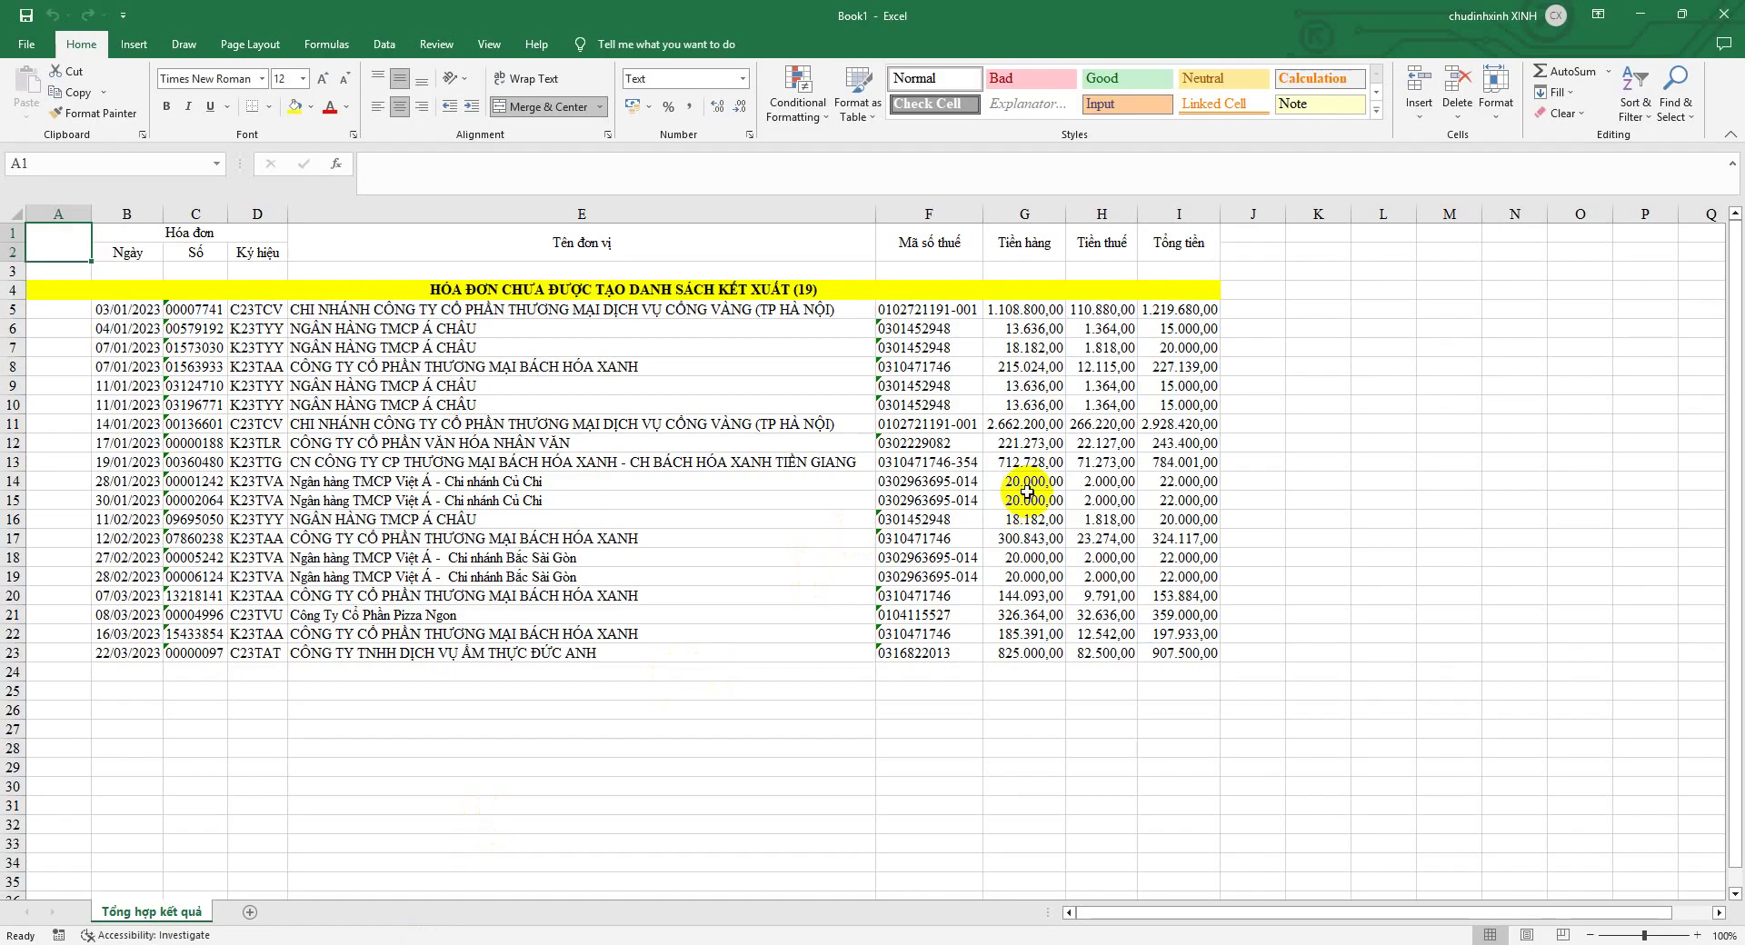
- Examine the invoices not yet in an export list on the Tổng hợp kết quả sheet and close the workbook
drag(123, 311, 1147, 641)
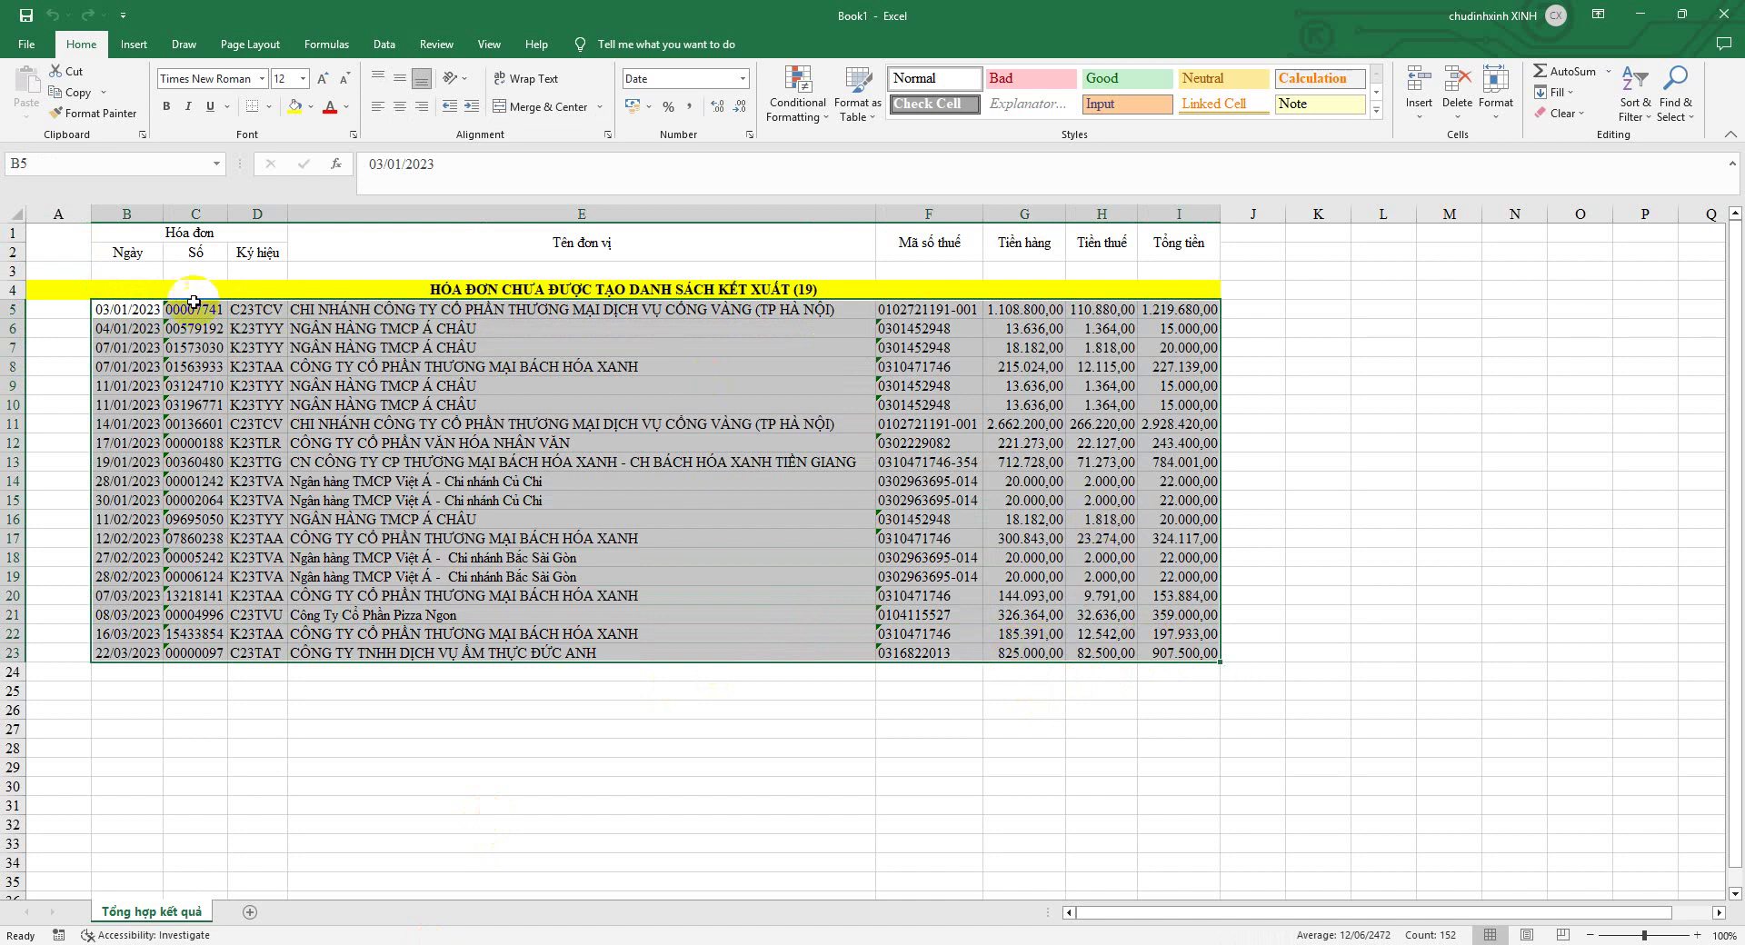
drag(141, 290, 1160, 651)
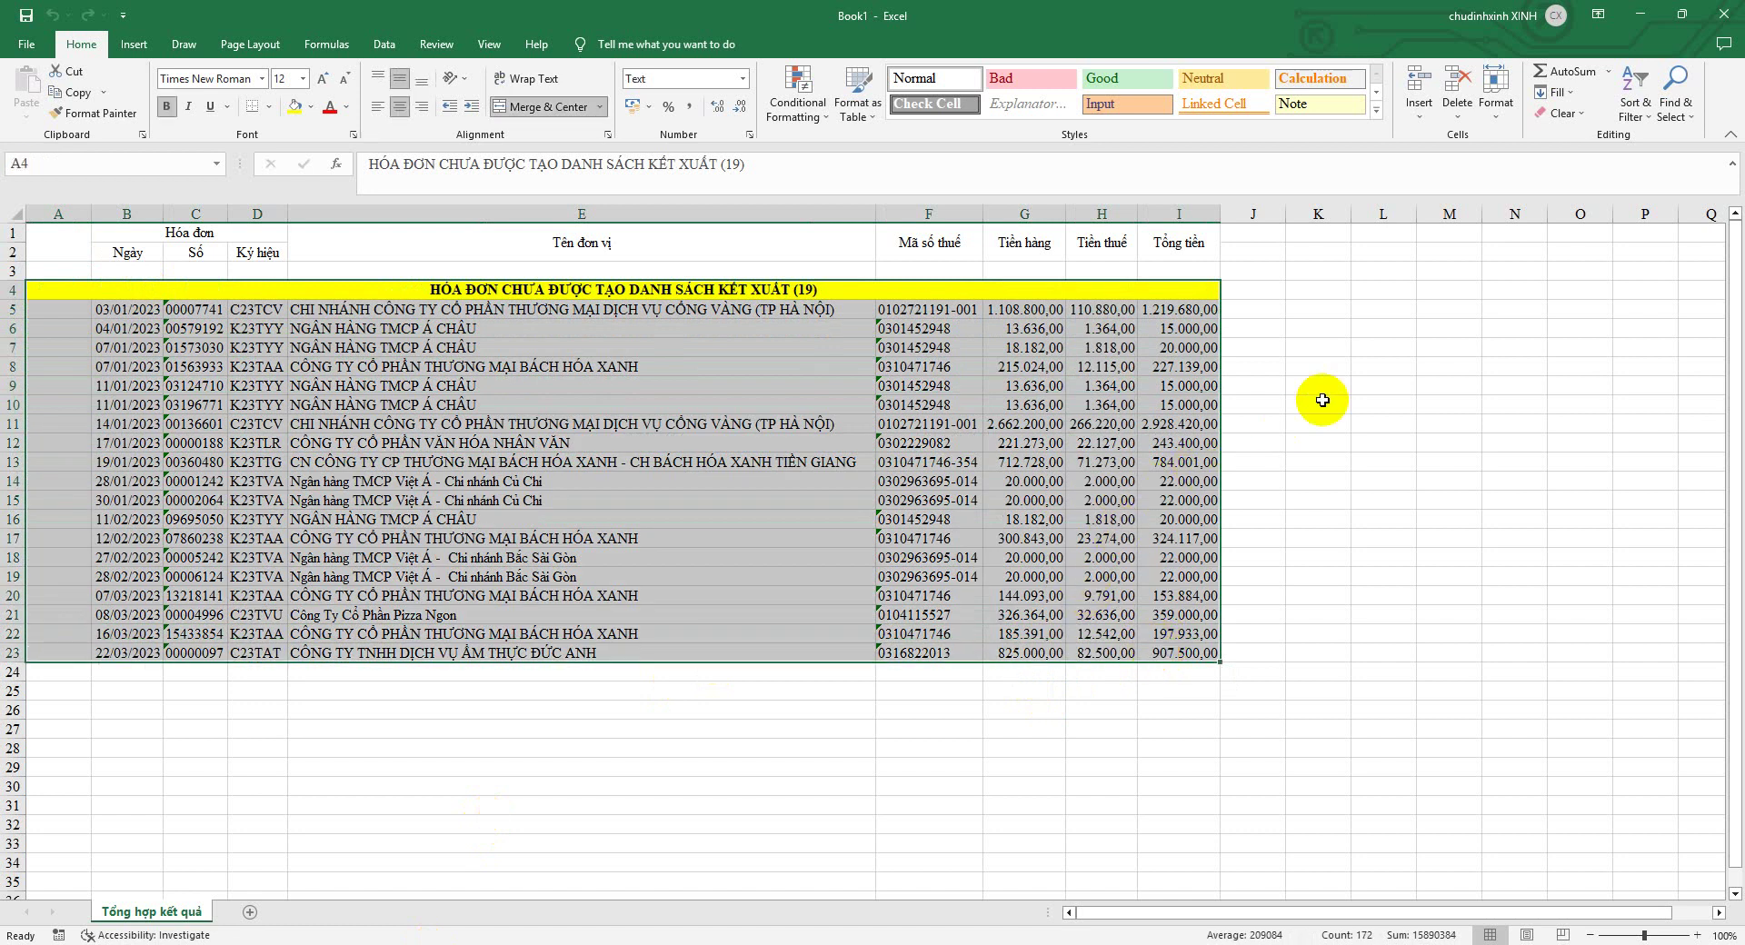
click(1723, 14)
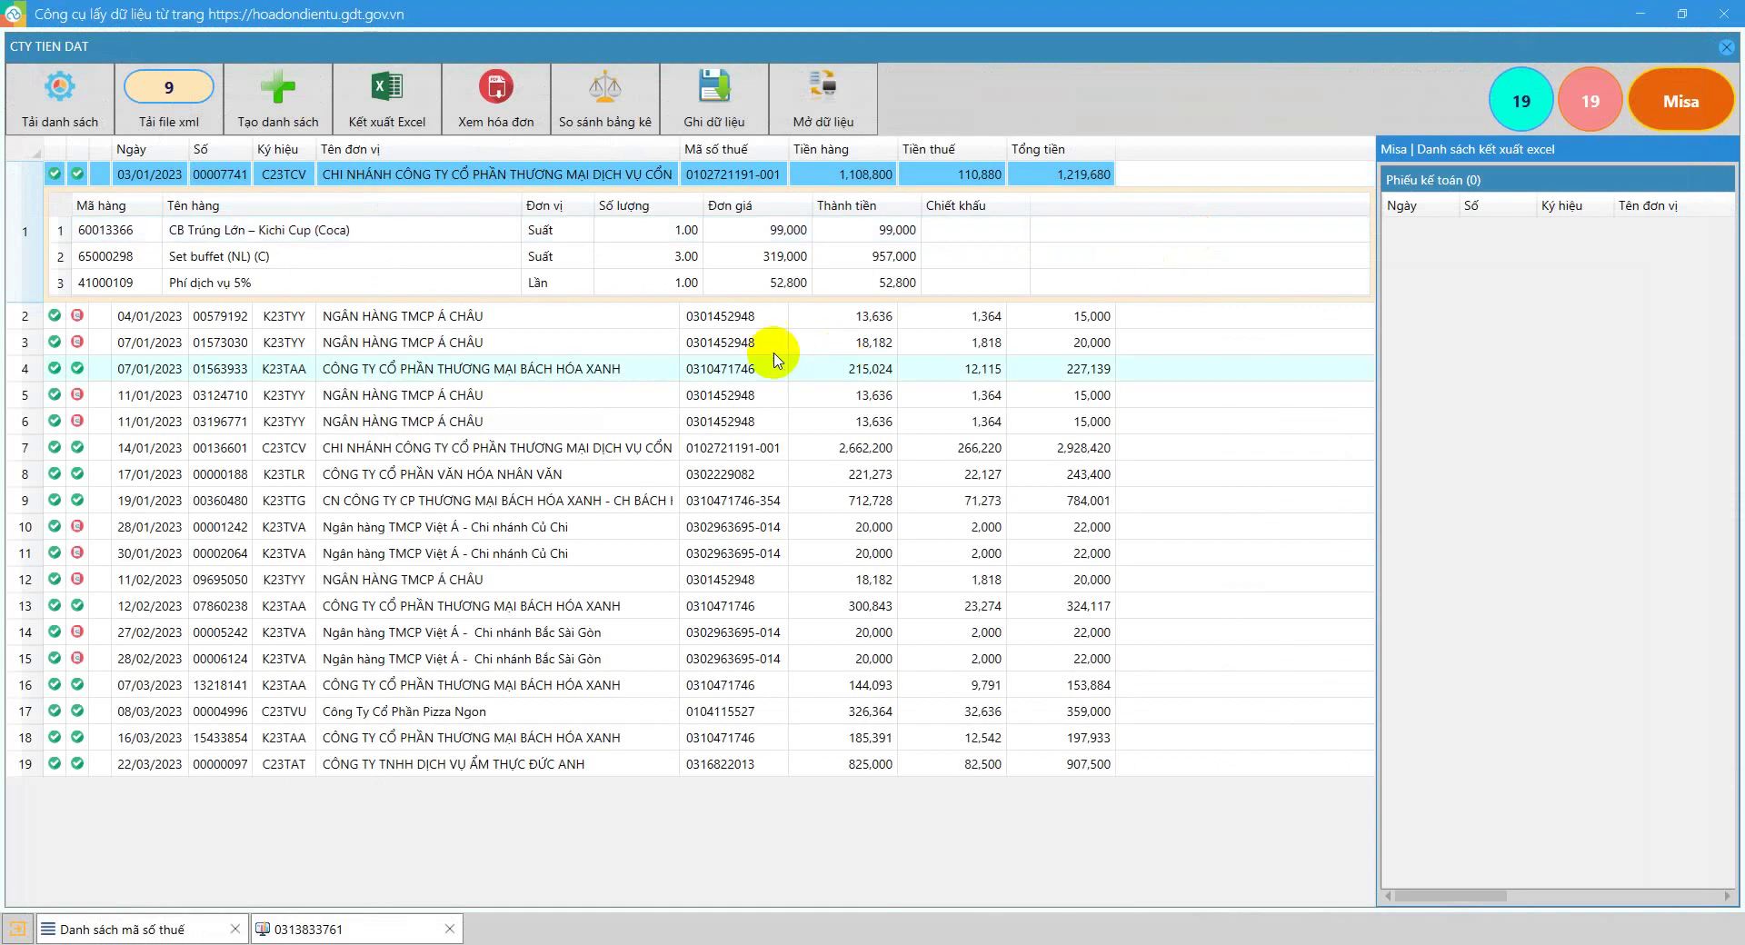
- Create a second Excel export list, again of type Phiếu kế toán
click(278, 102)
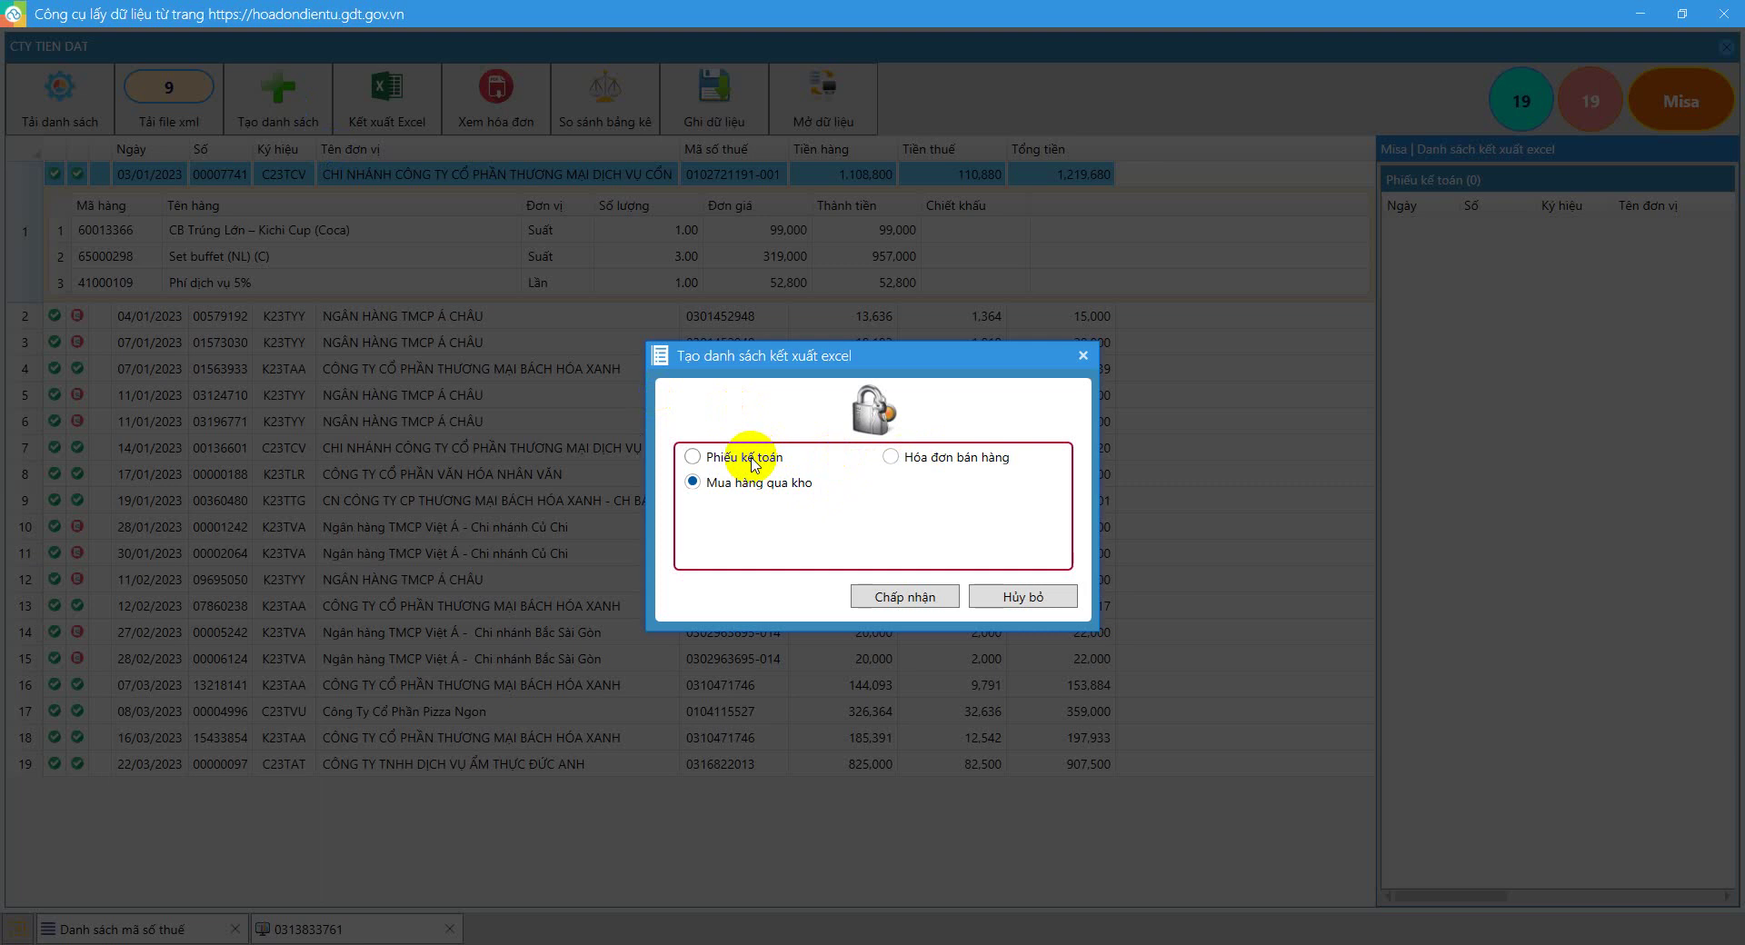
click(697, 457)
click(890, 598)
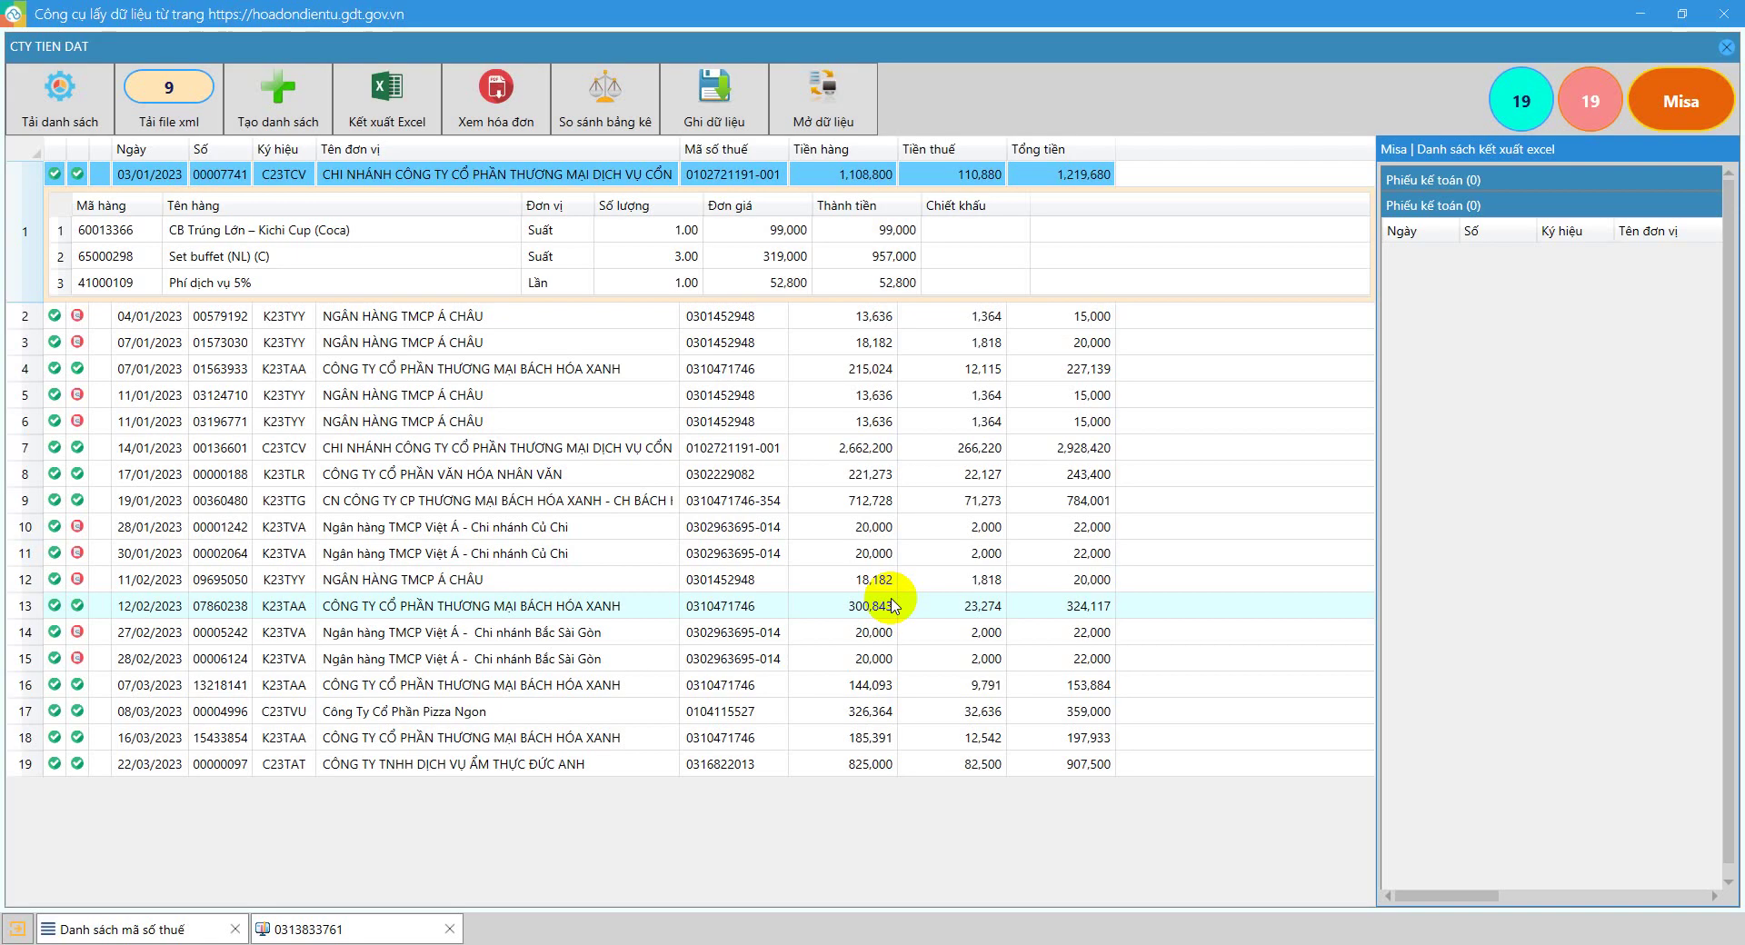
- Export to Excel again with Danh mục đối tượng and Danh mục vật tư, hàng hóa excluded, and dismiss the notice
click(402, 116)
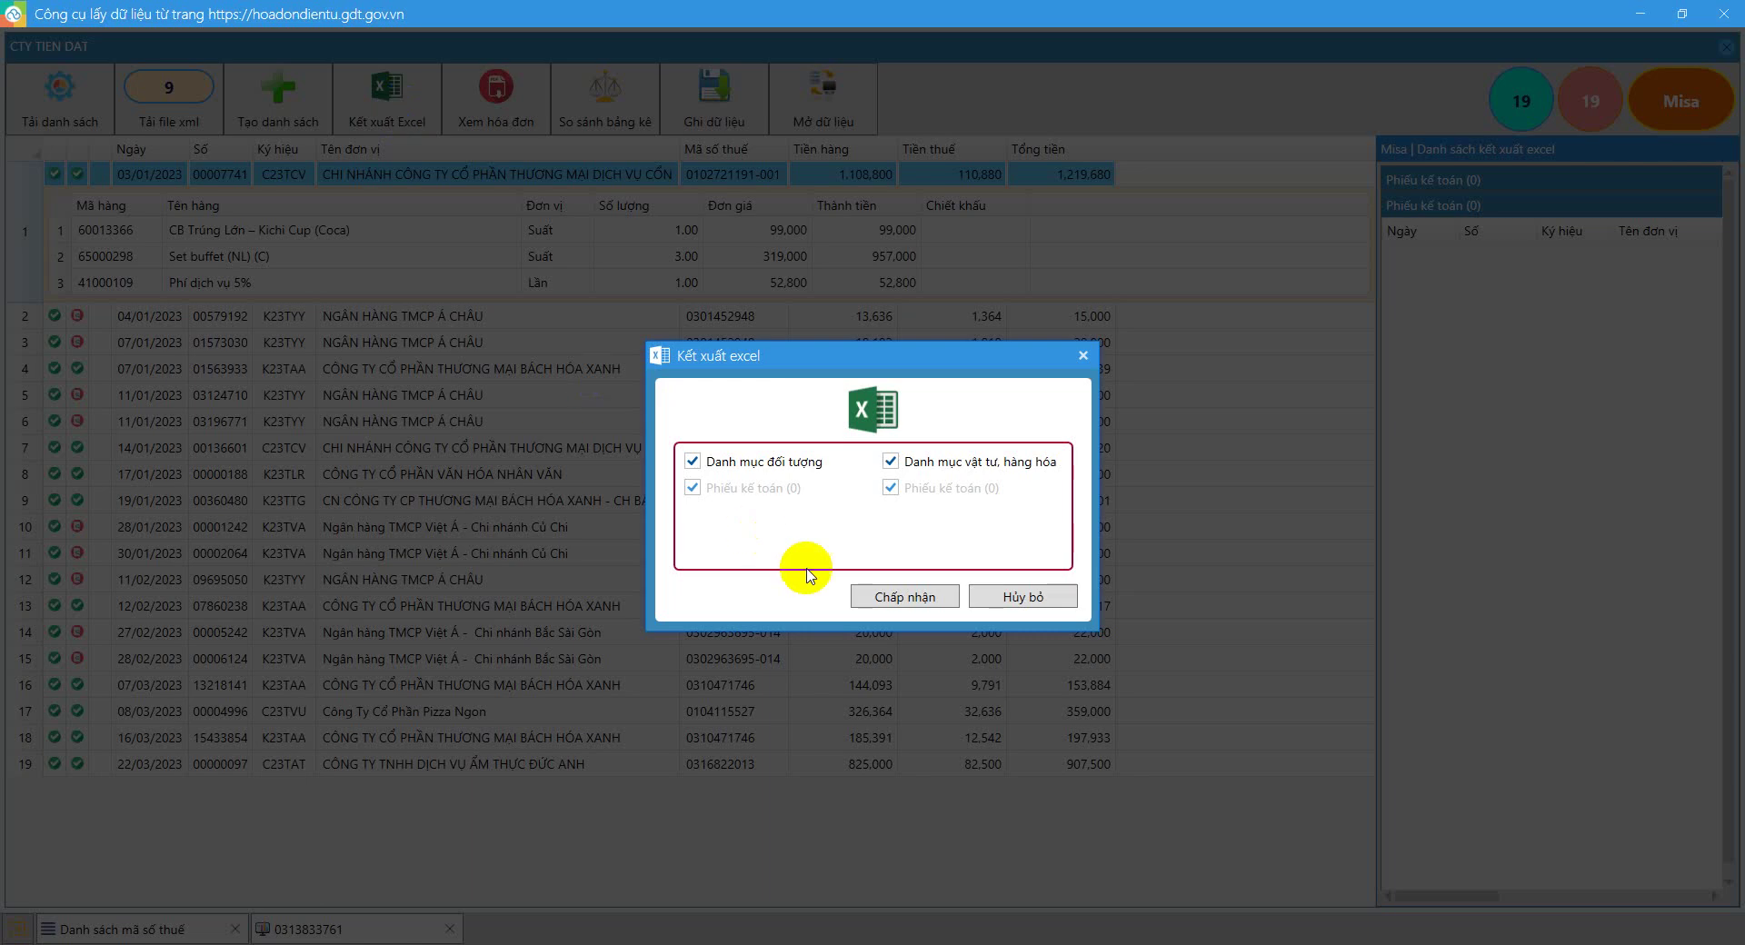
click(722, 466)
click(936, 465)
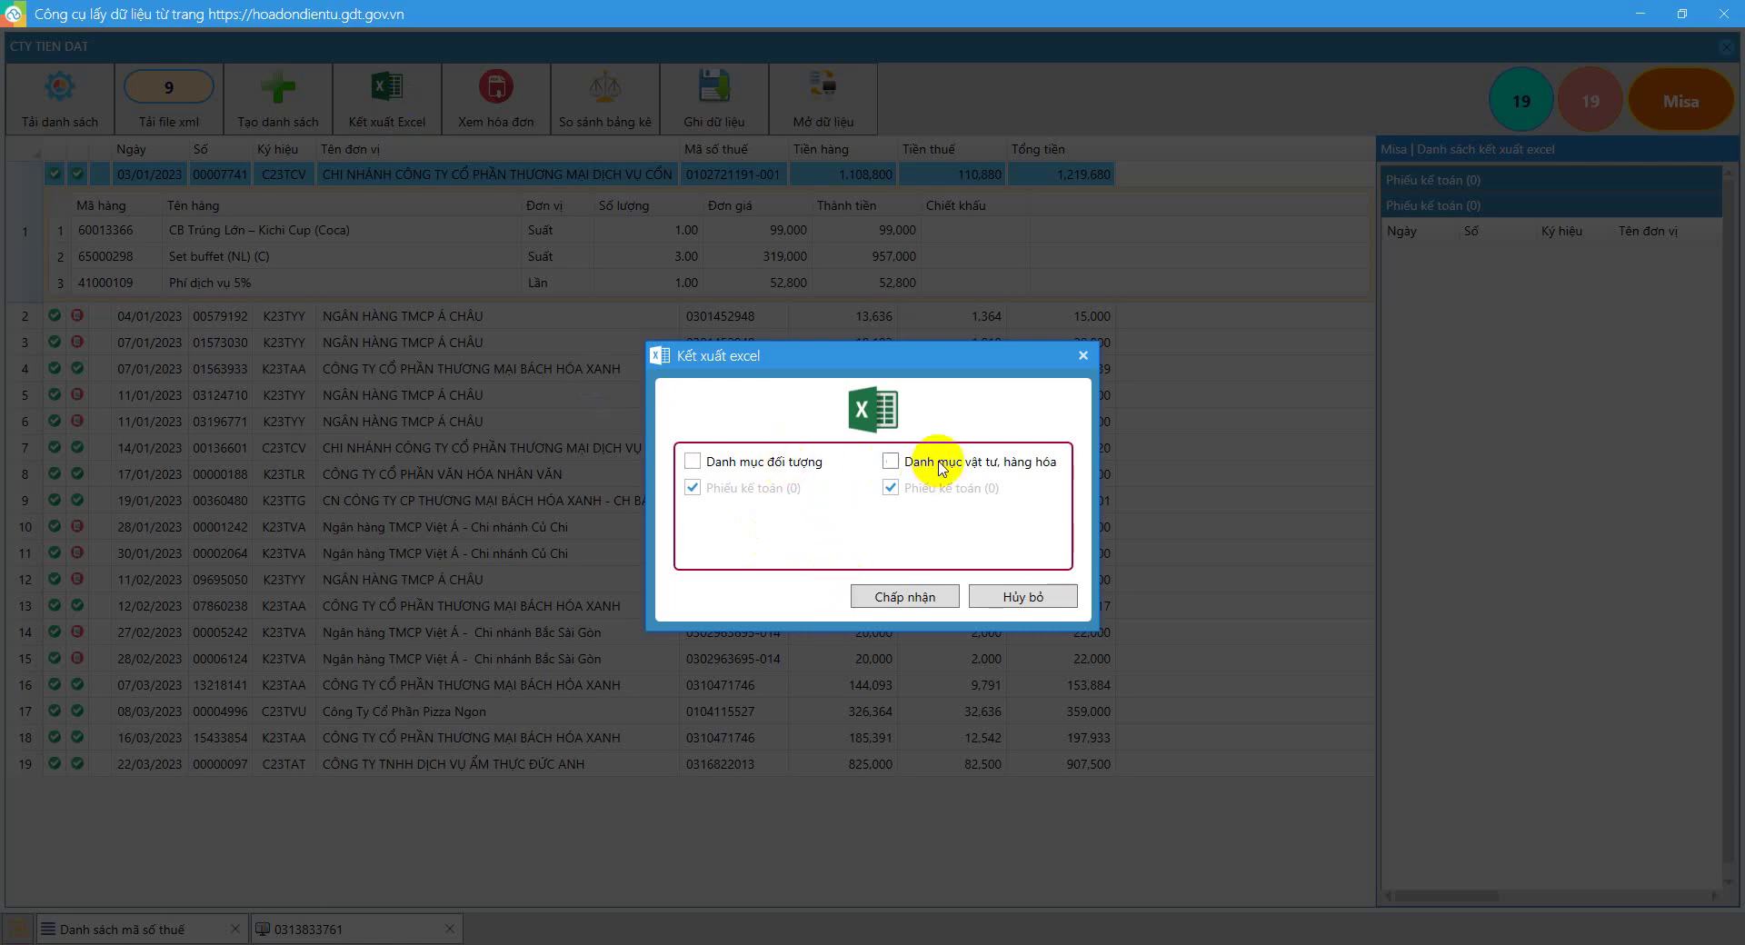
click(902, 597)
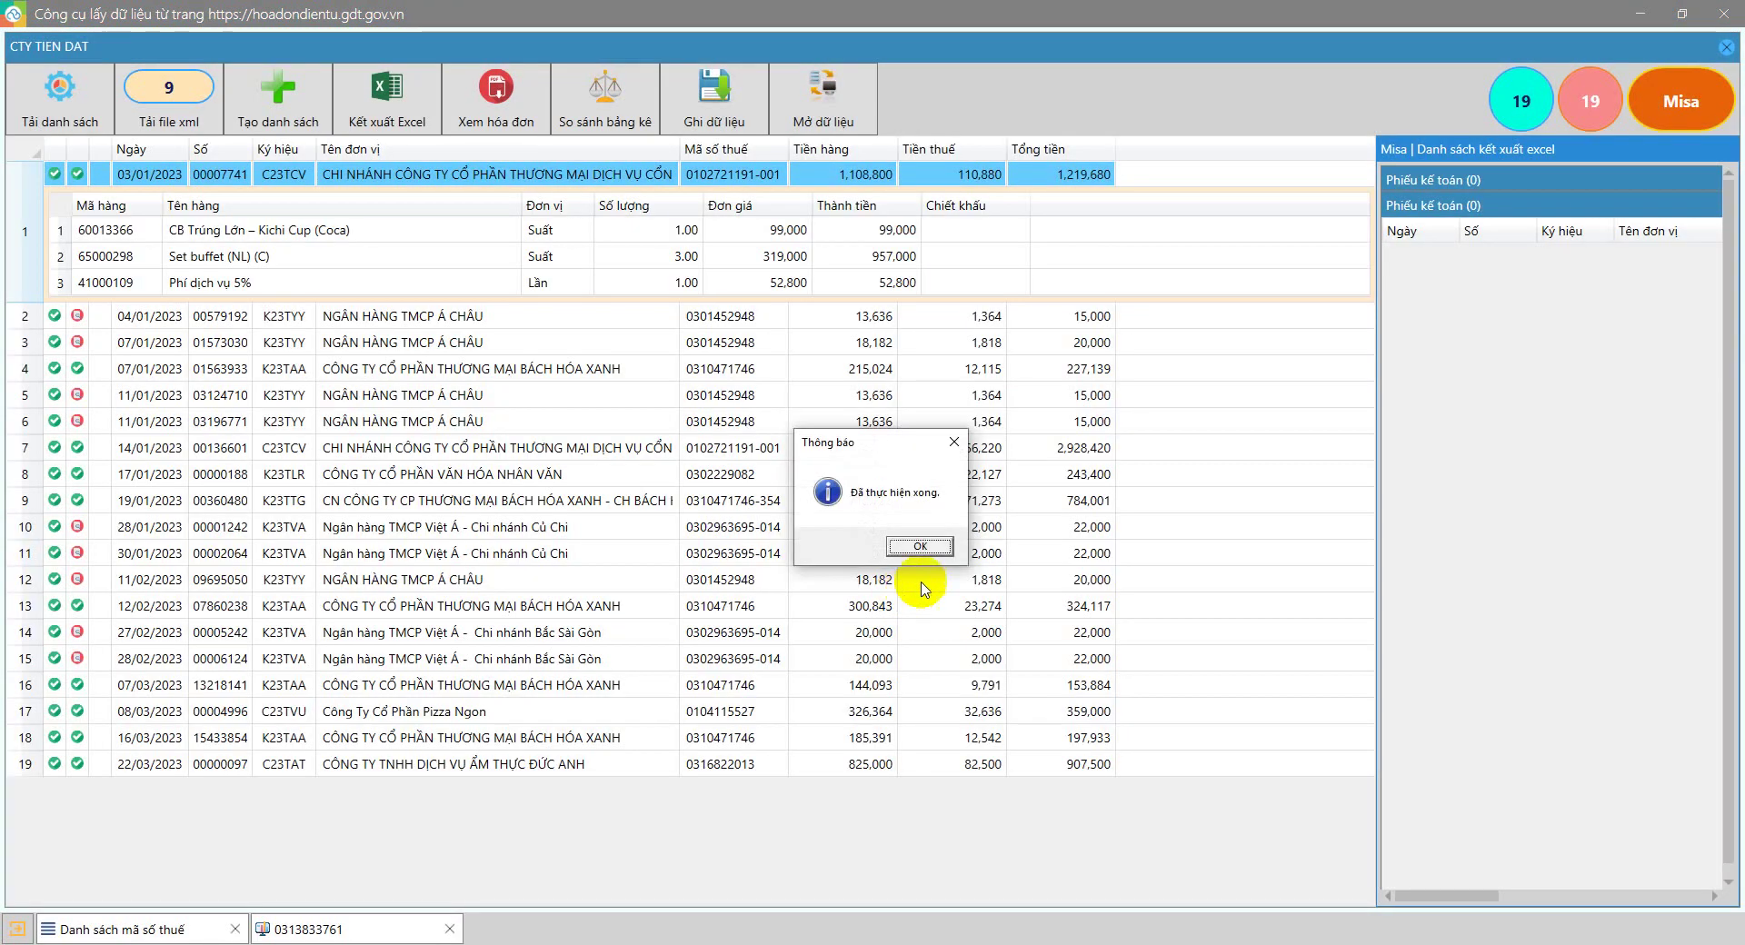
click(919, 545)
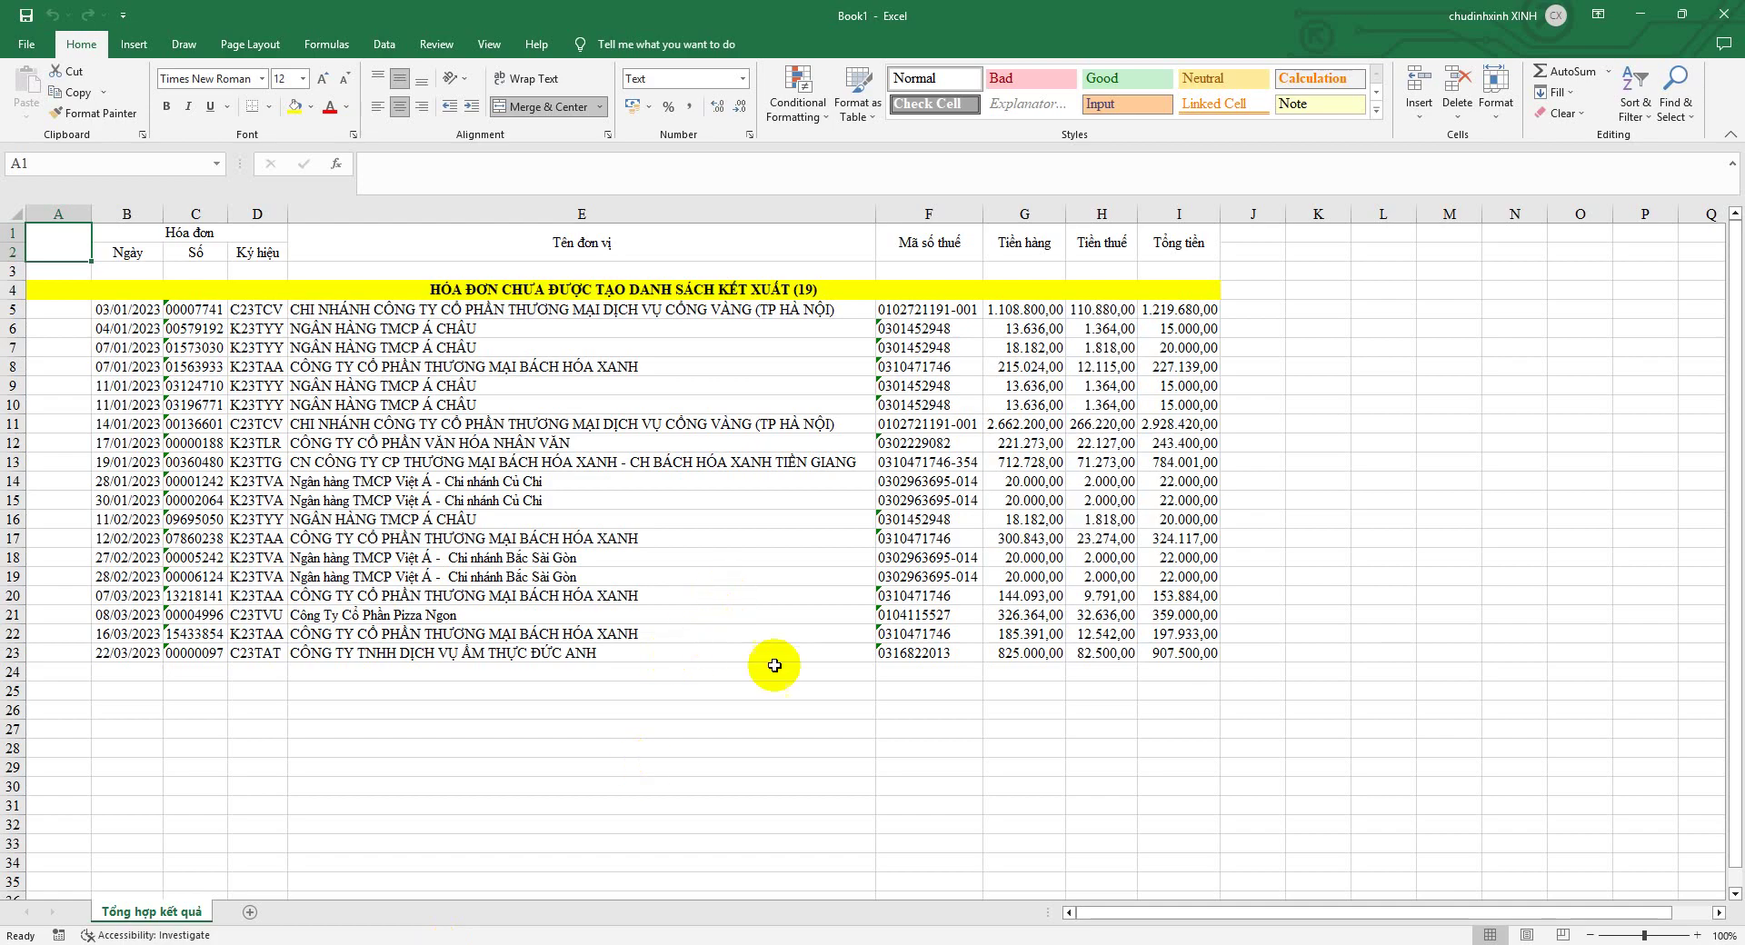
- Look through the invoice rows of the newly exported workbook and close it
scroll(830, 700, down, 3)
scroll(833, 701, up, 3)
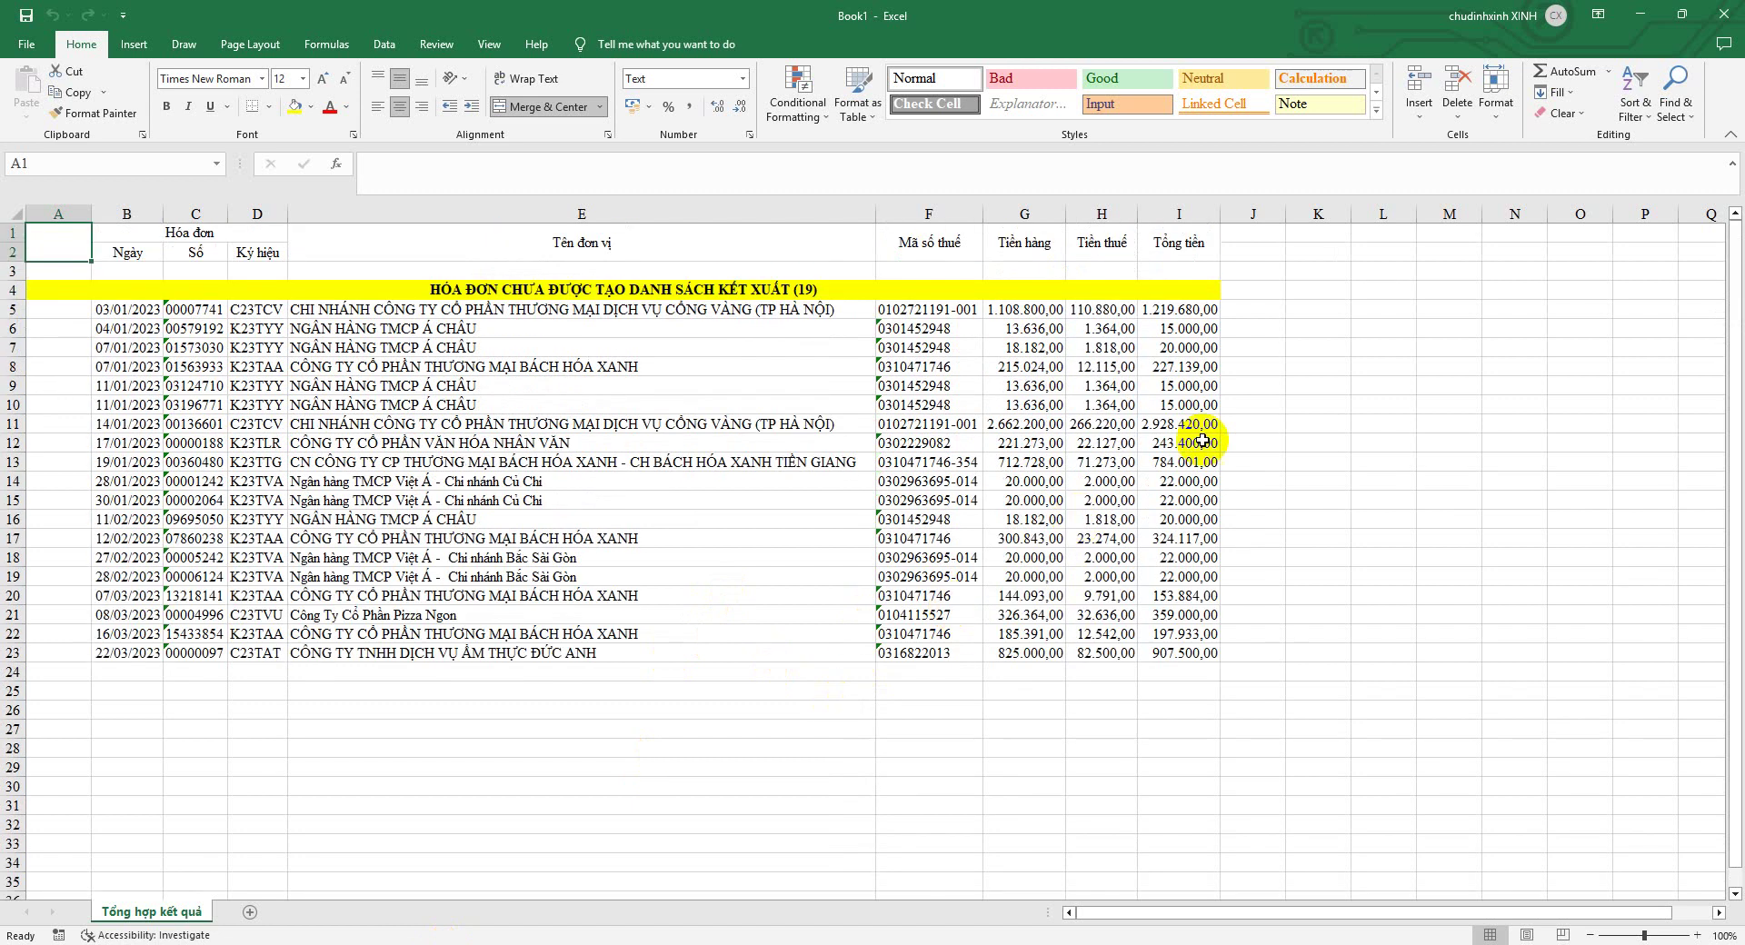
click(1723, 13)
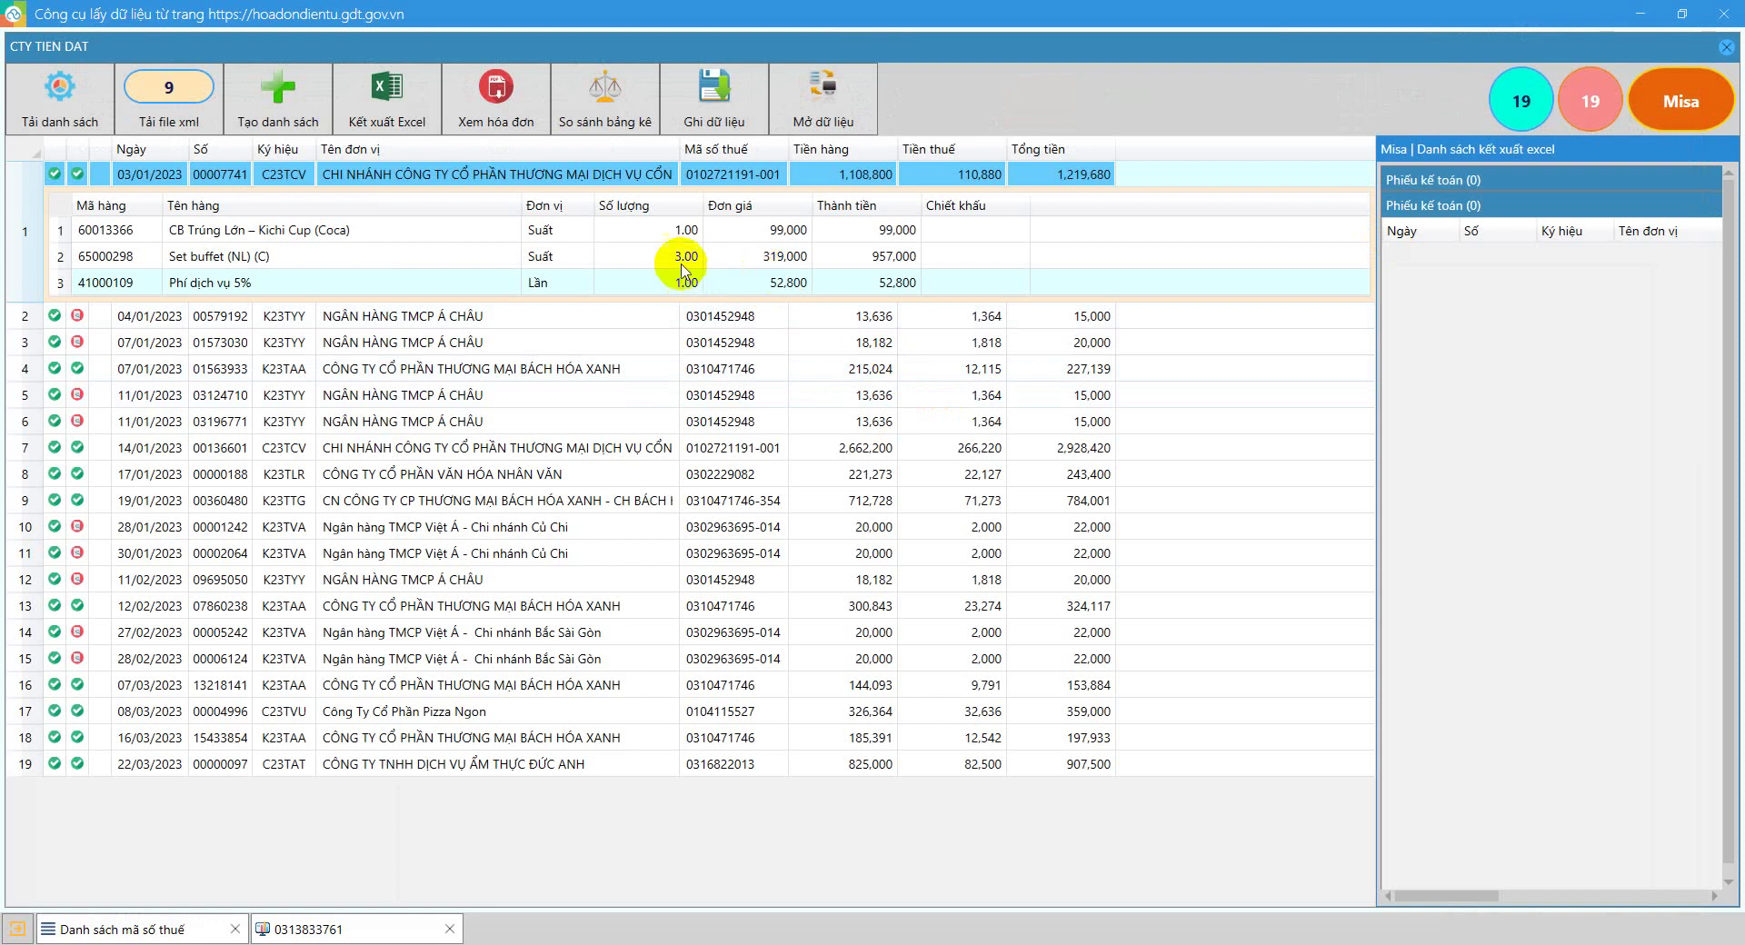
- Create another export list of type Phiếu kế toán and export to Excel with Danh mục đối tượng and Danh mục vật tư, hàng hóa included
click(300, 102)
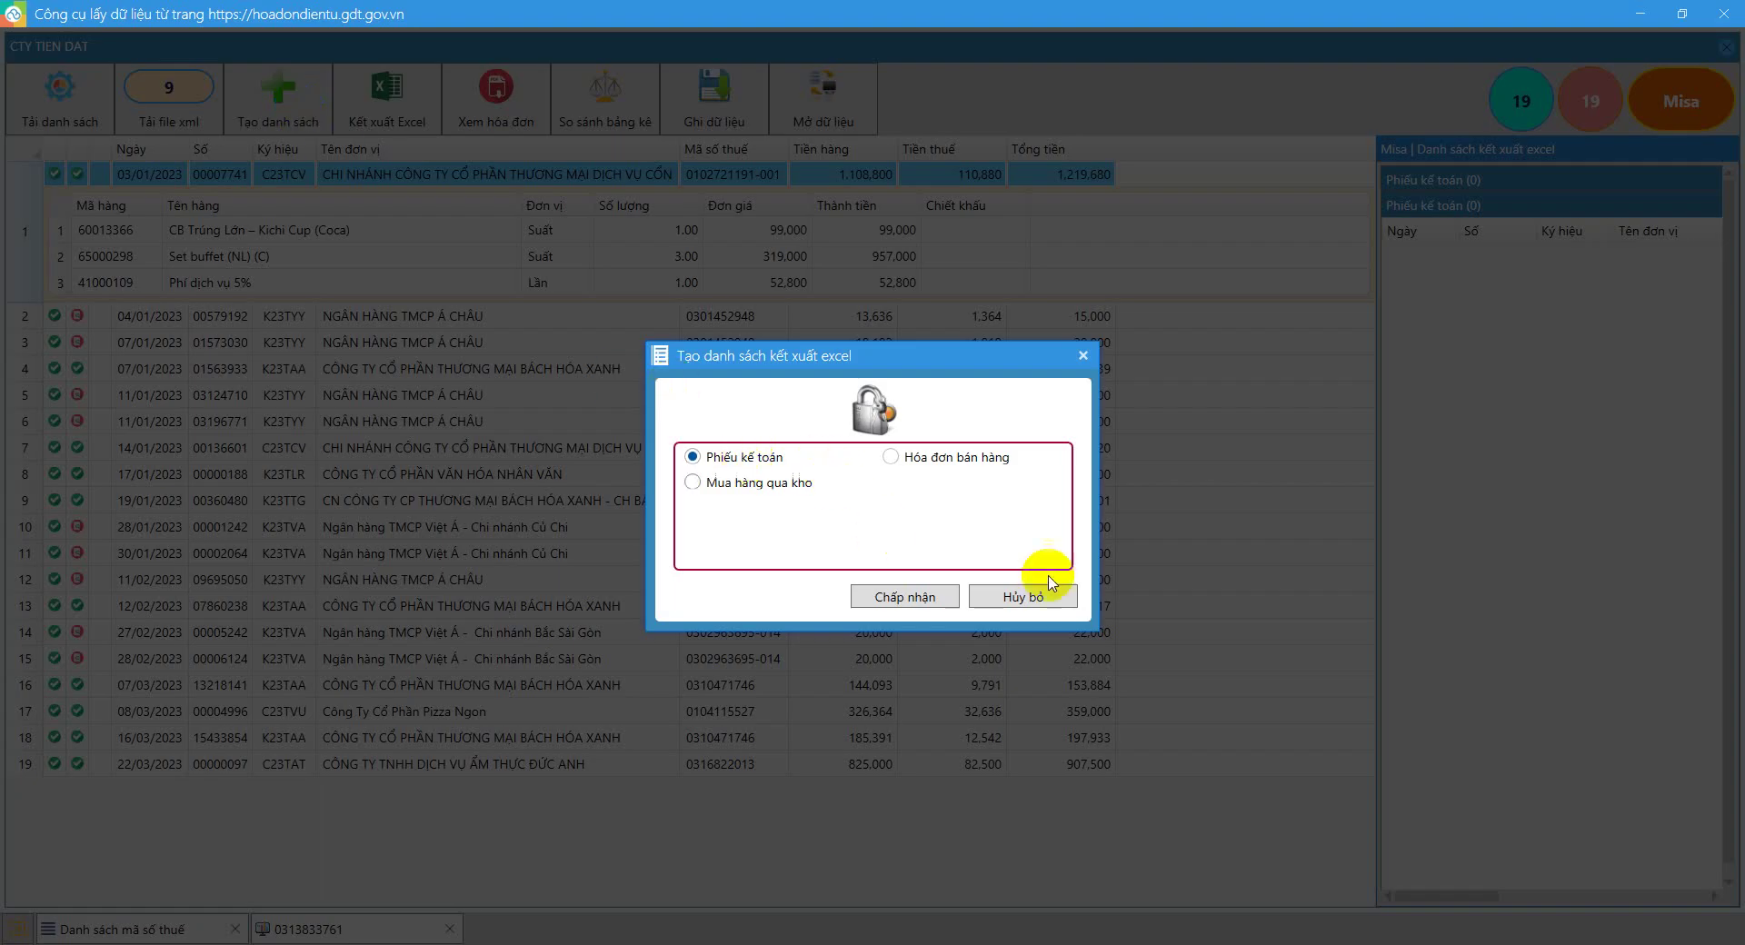
click(904, 596)
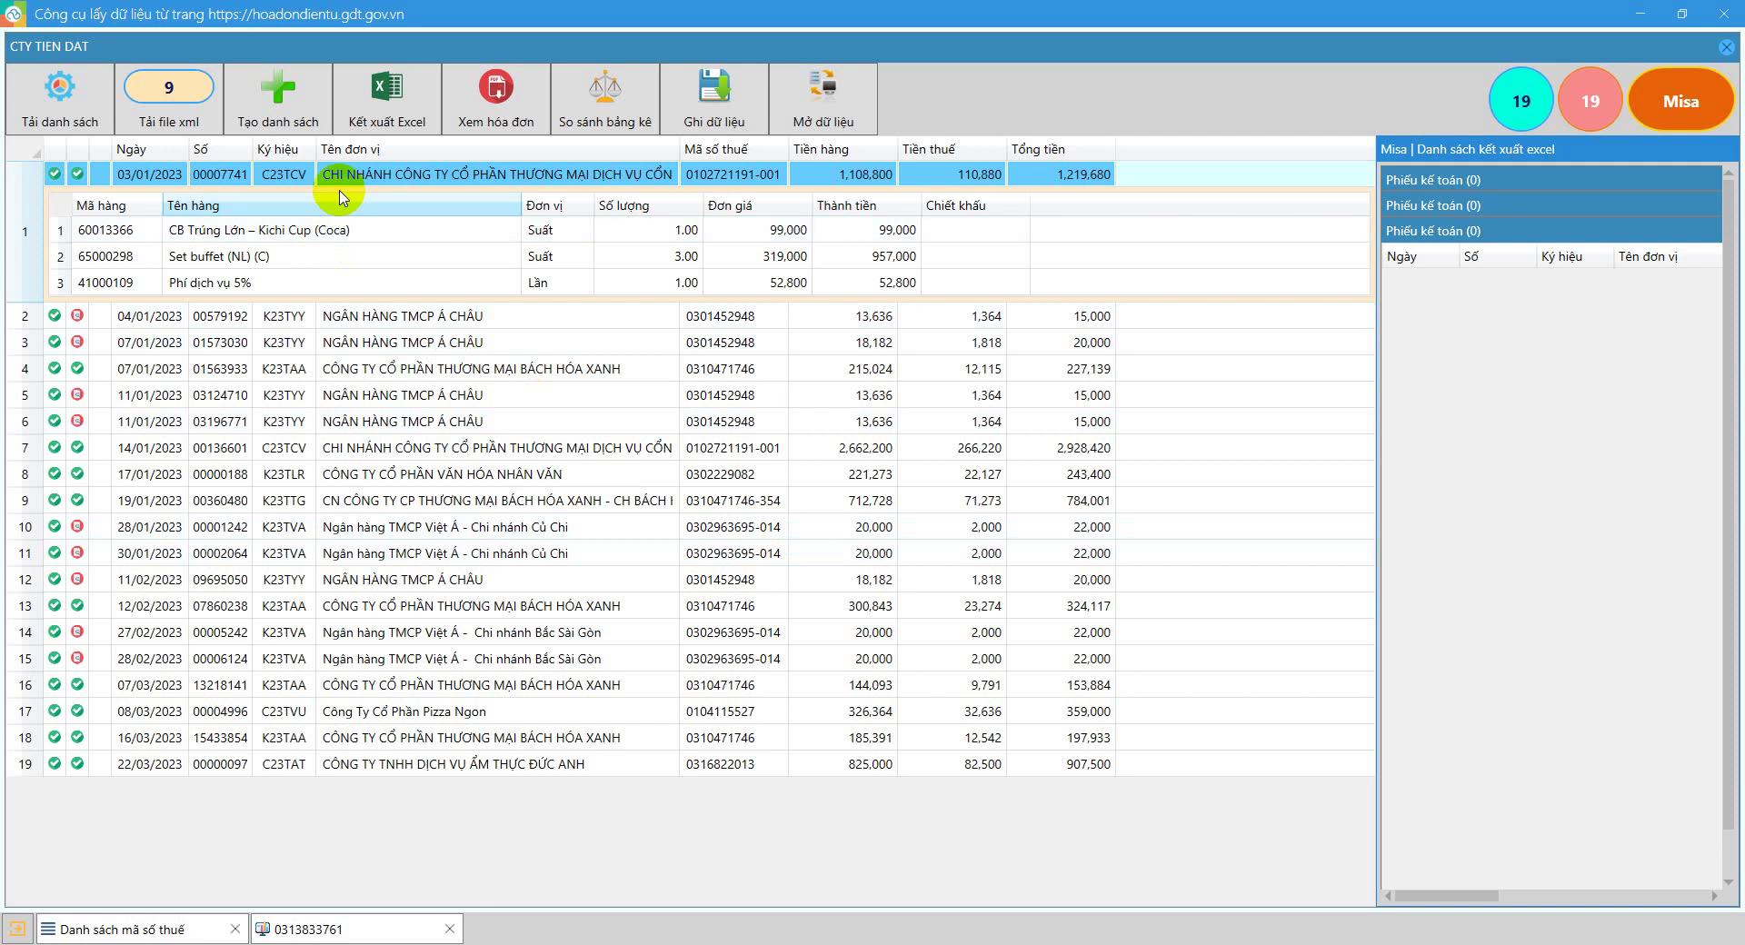
click(386, 98)
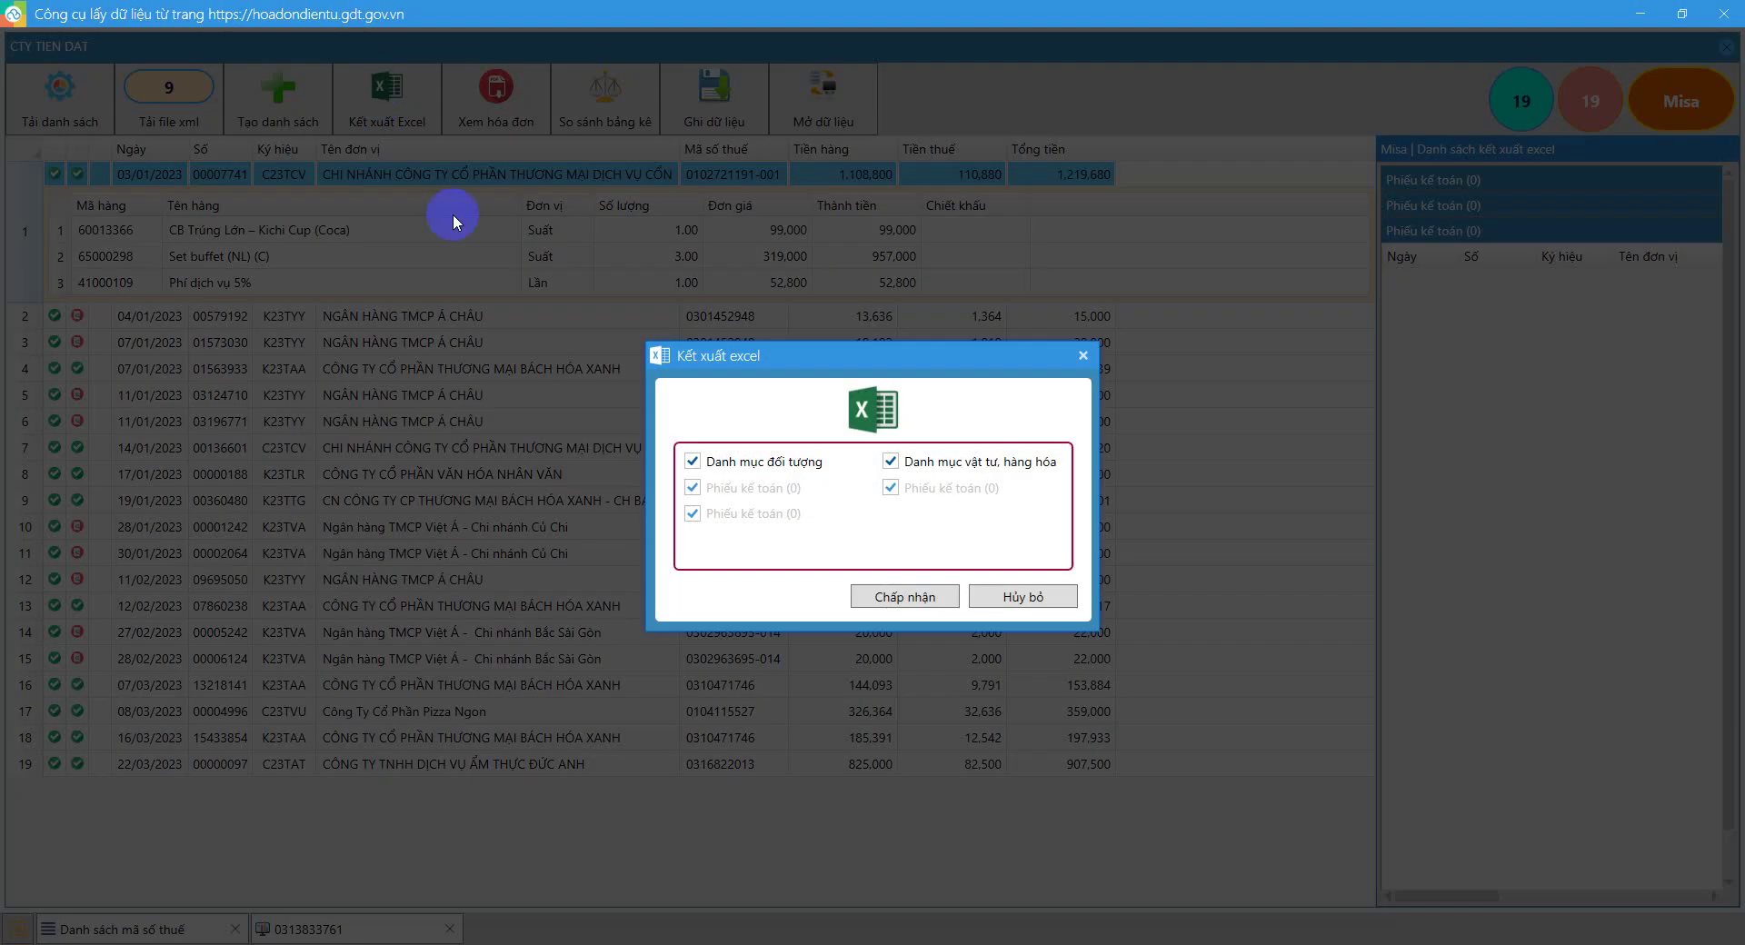
click(910, 599)
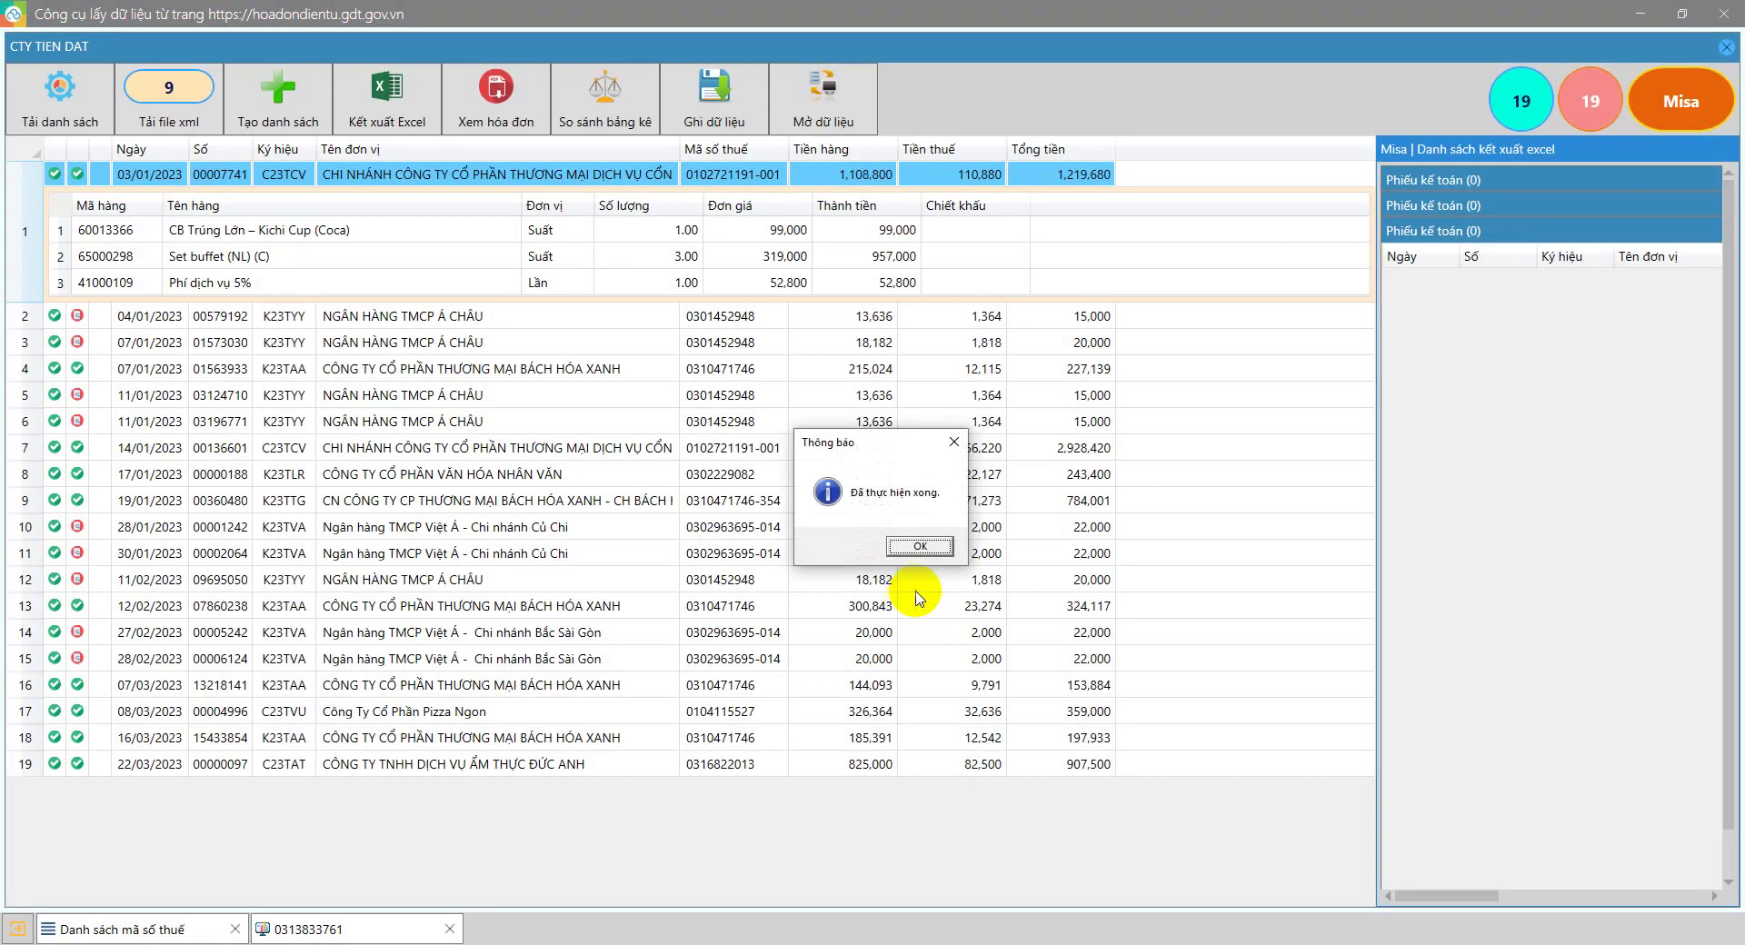
click(902, 550)
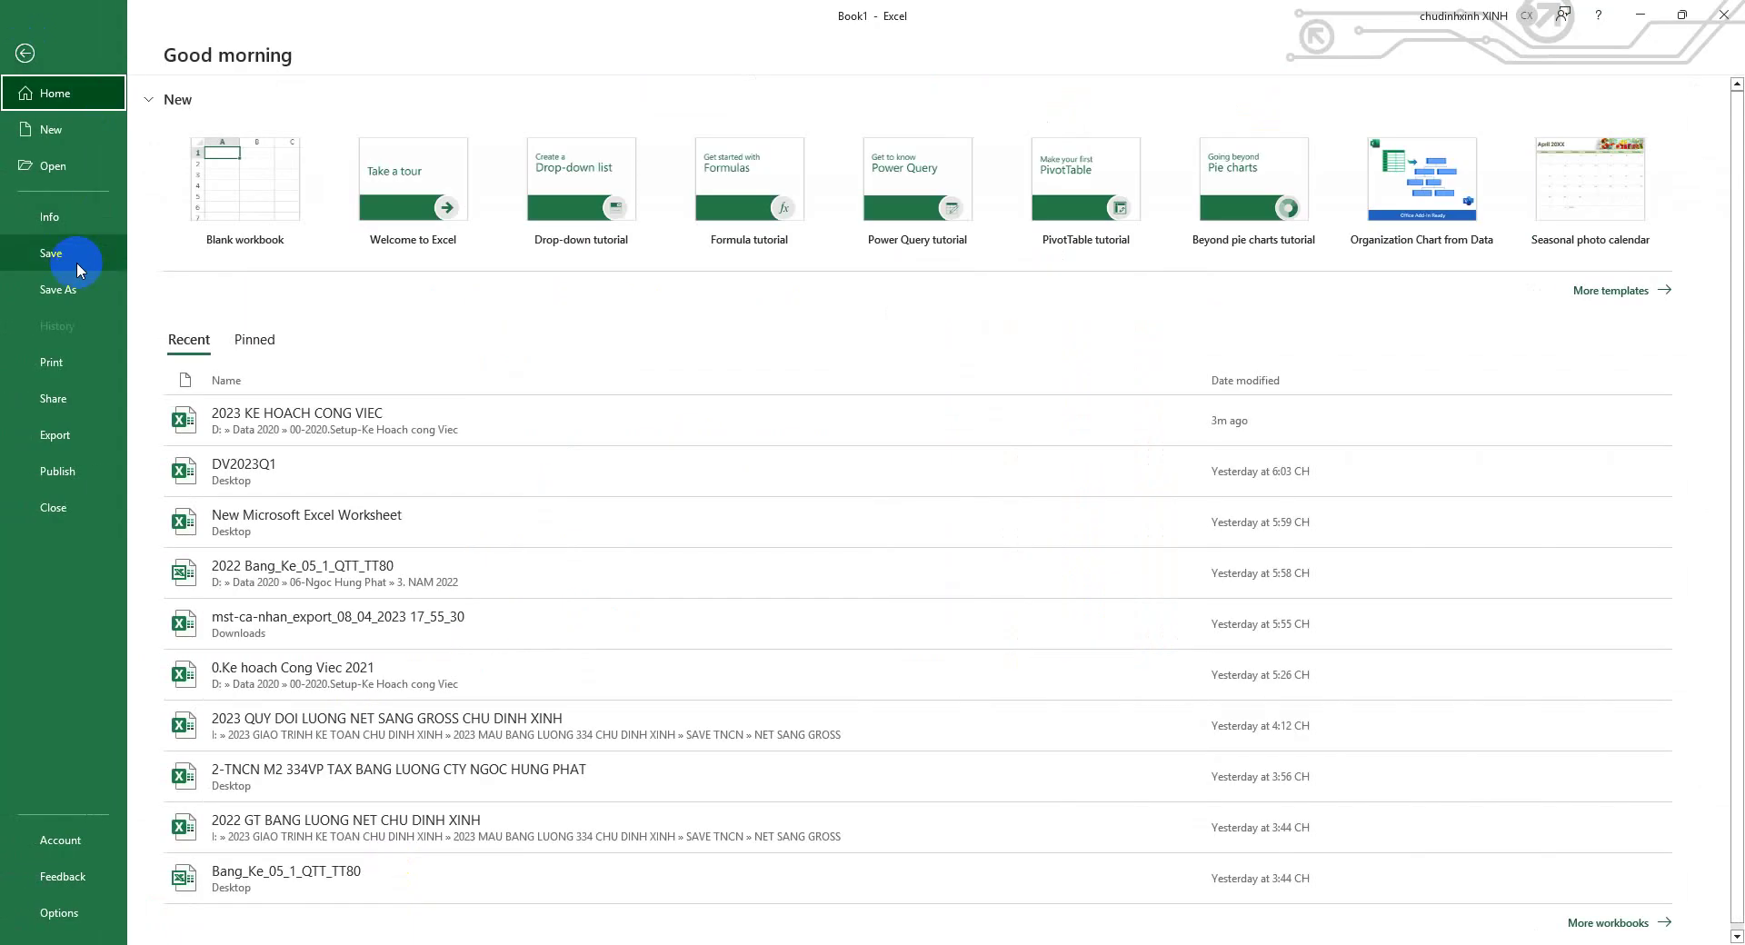
- Save the exported input-invoice workbook to the Desktop as 2023 Q1 DAU VAO
click(51, 287)
click(488, 301)
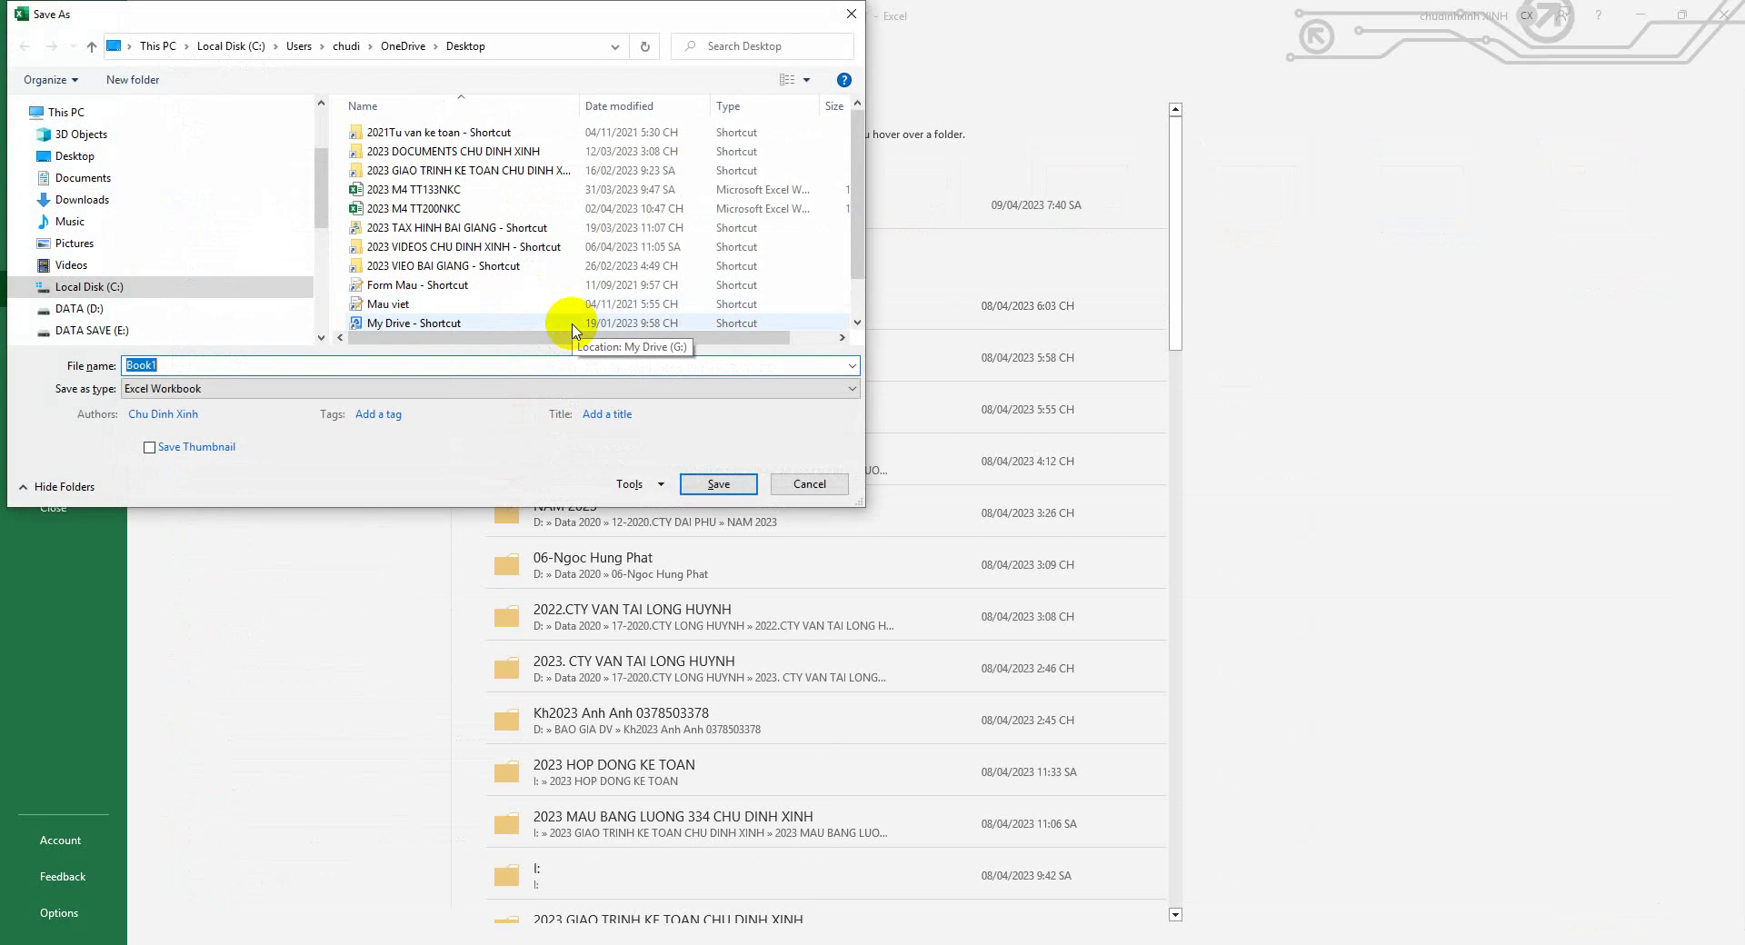
text(2)
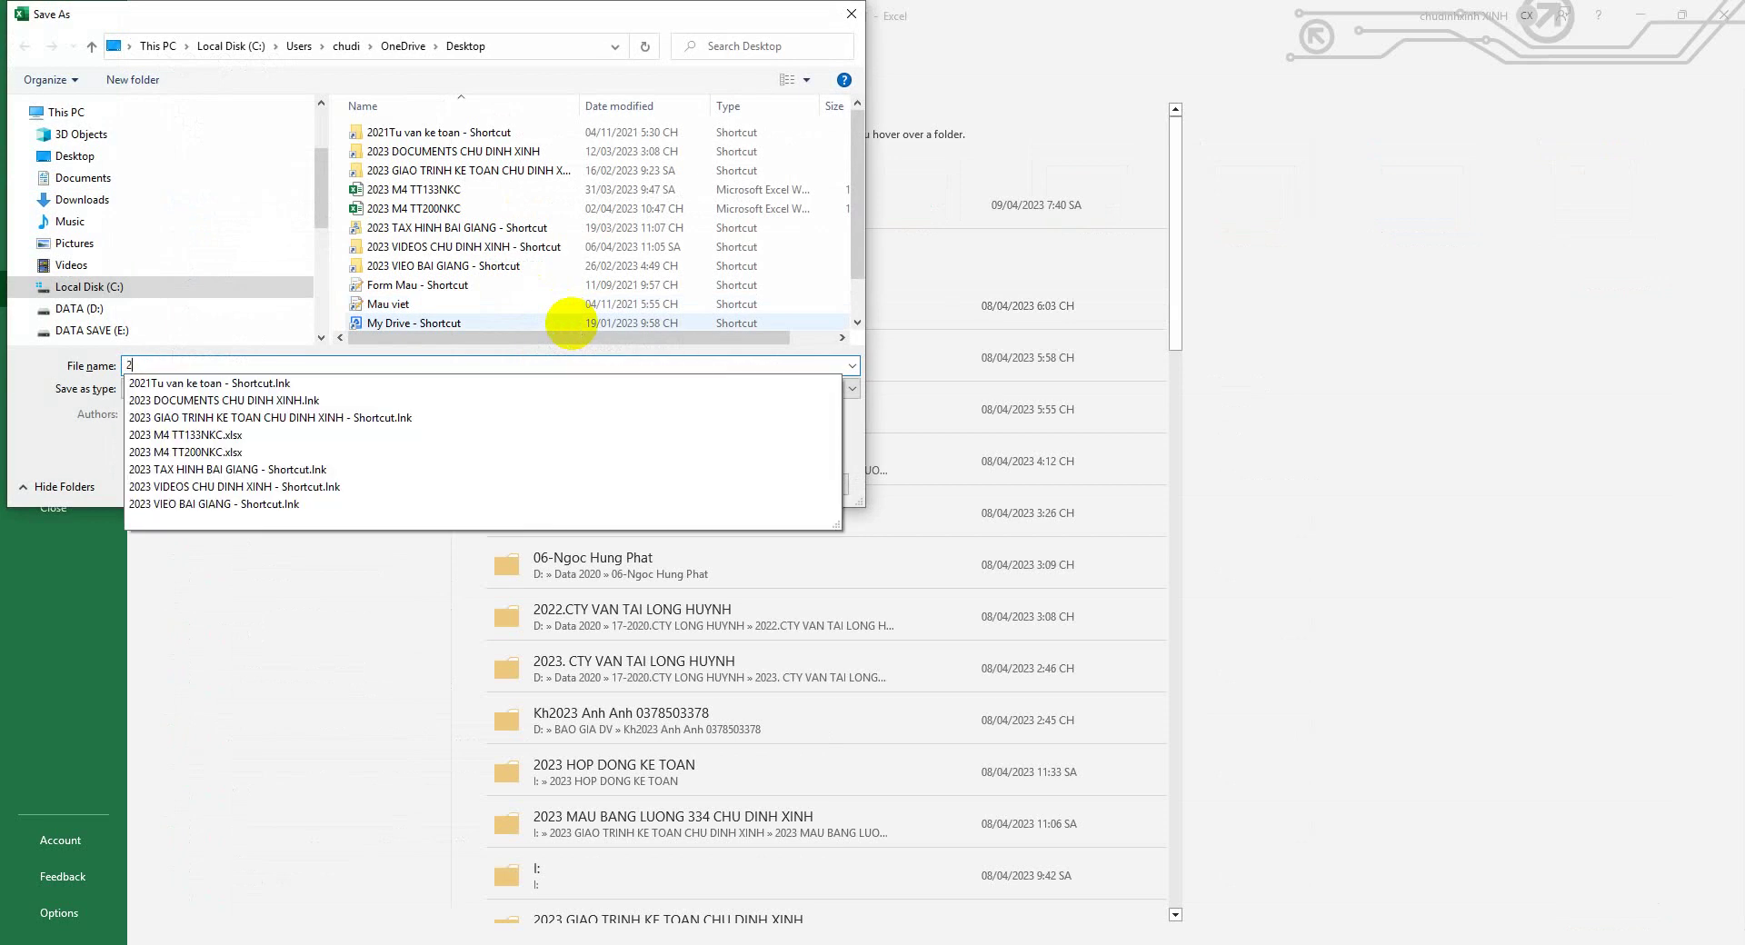
text(023 Q1 DAU VAO)
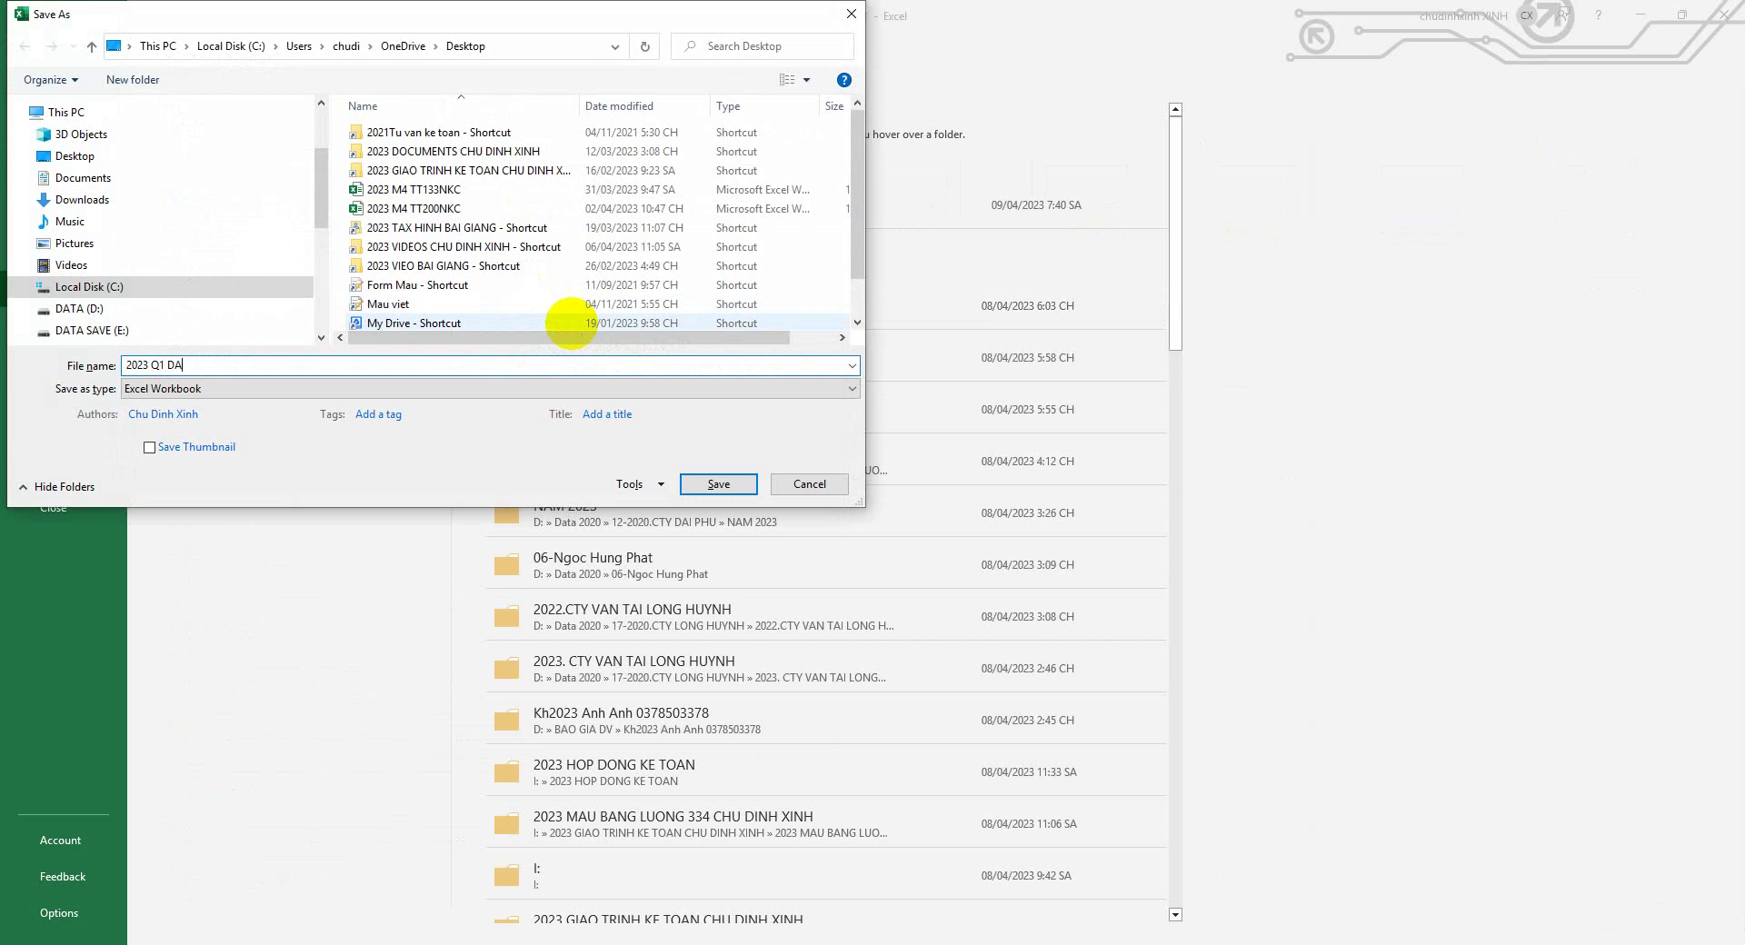
click(77, 155)
click(717, 483)
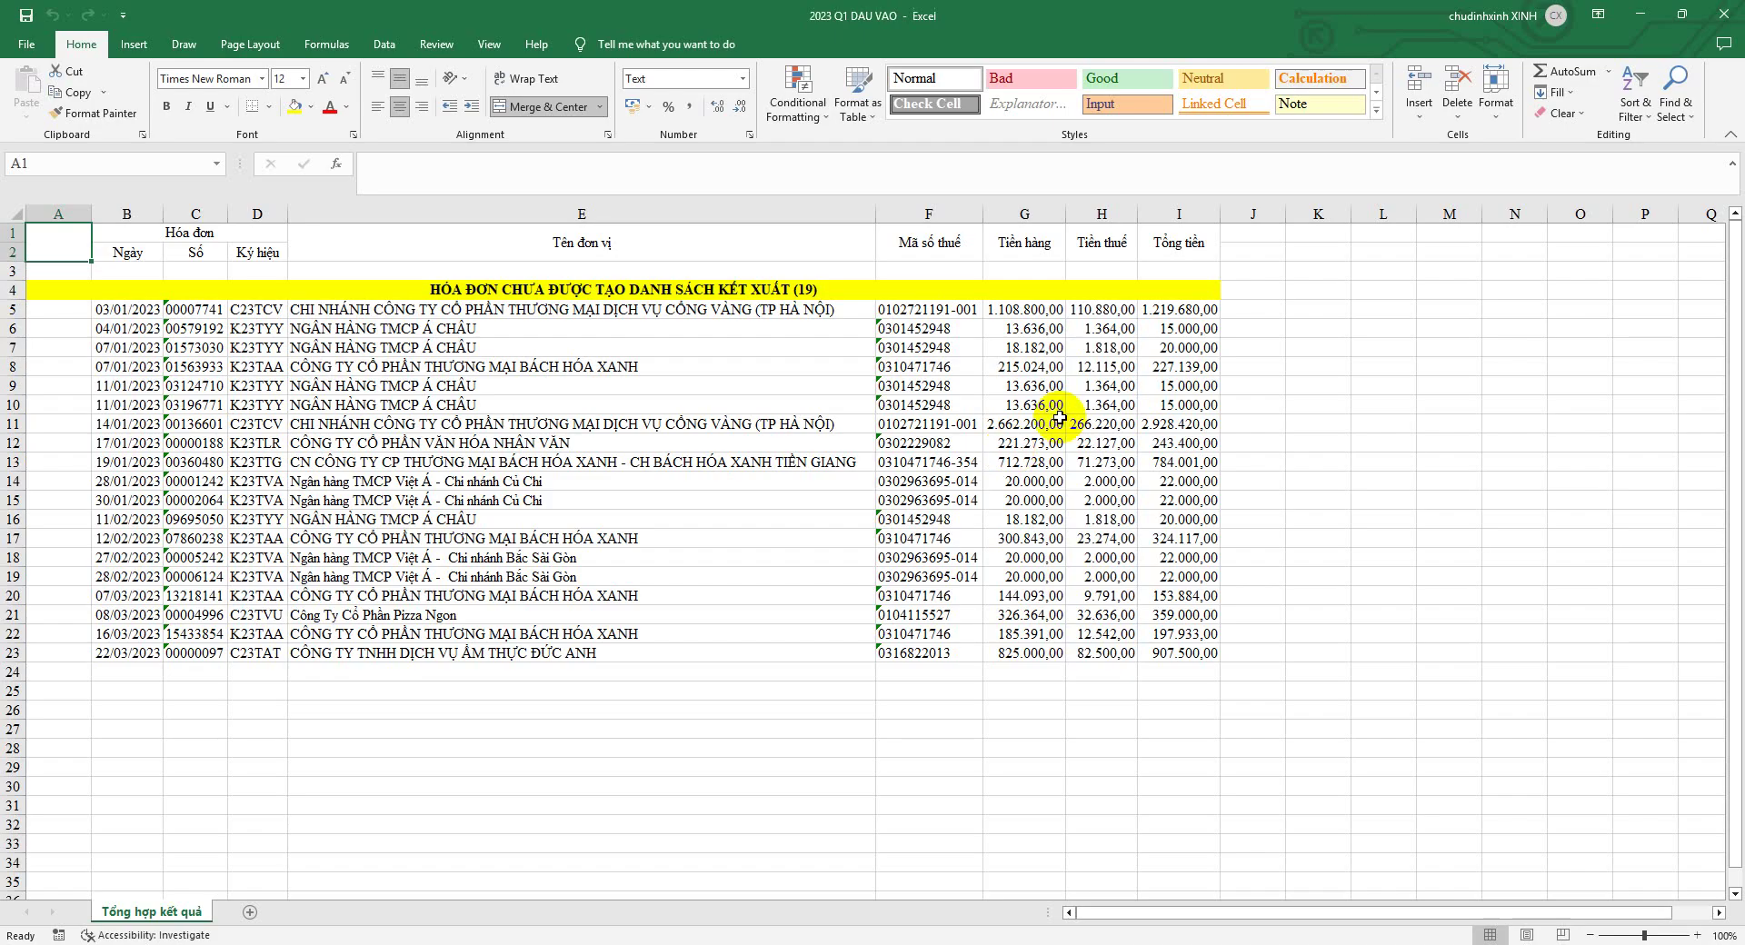
- Total the Tiền hàng and Tiền thuế columns in row 24, show the totals without decimals, and close the workbook
click(1061, 670)
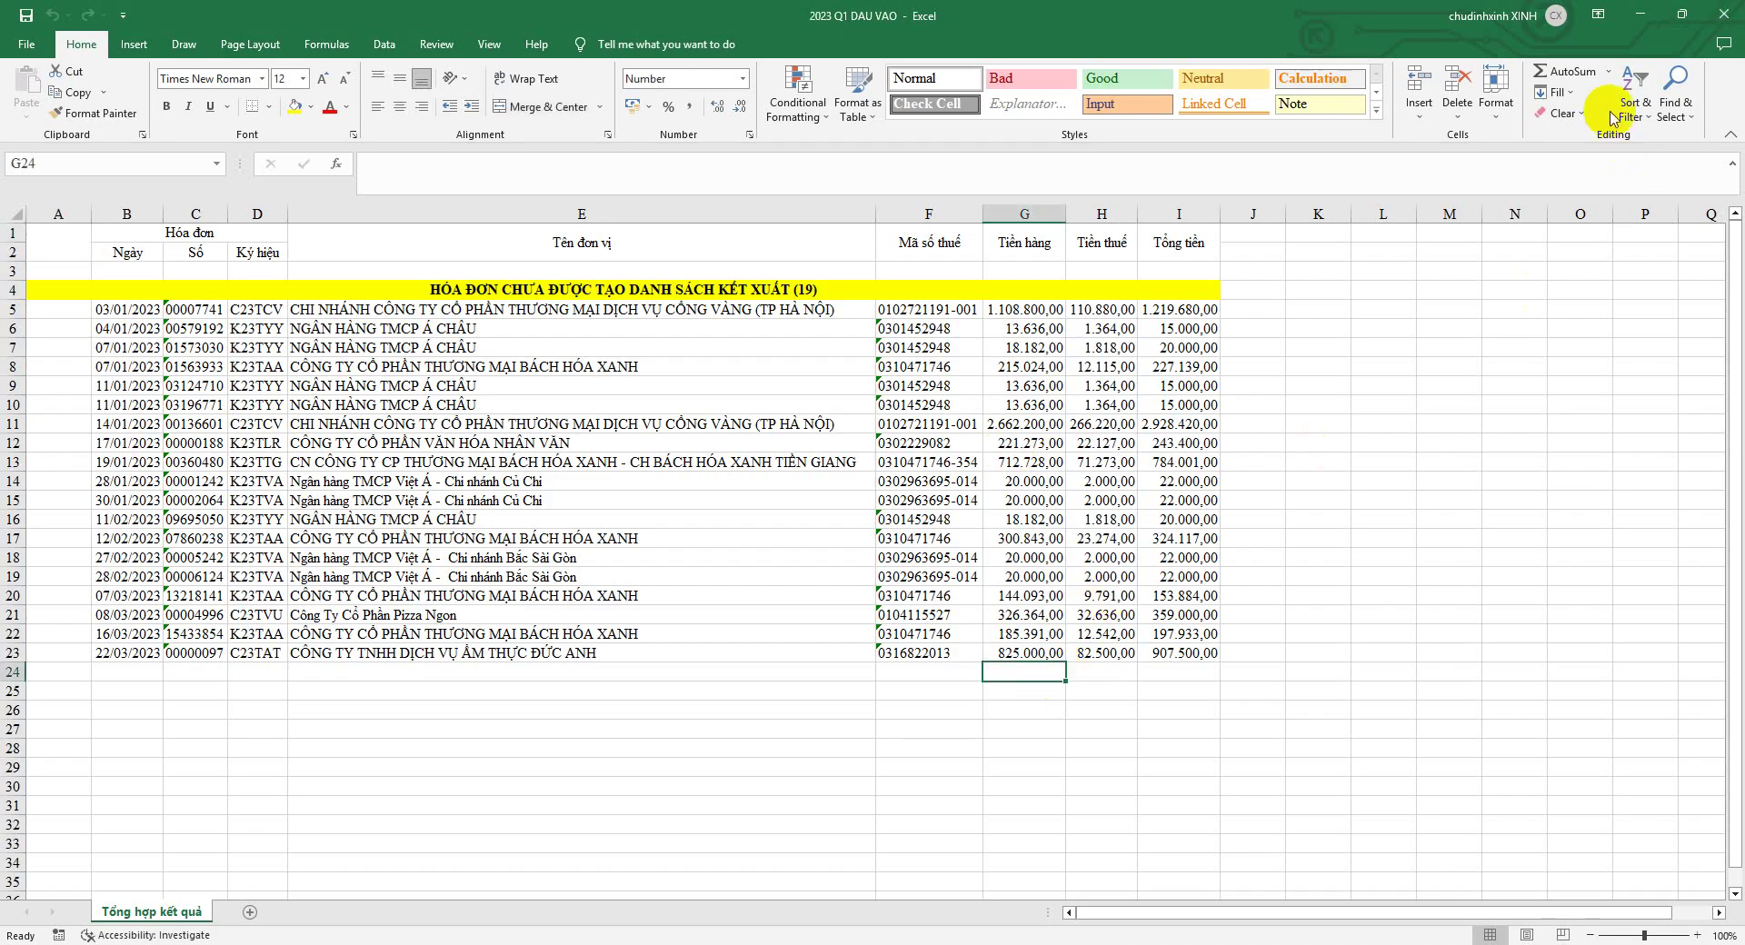
click(1569, 73)
click(1569, 73)
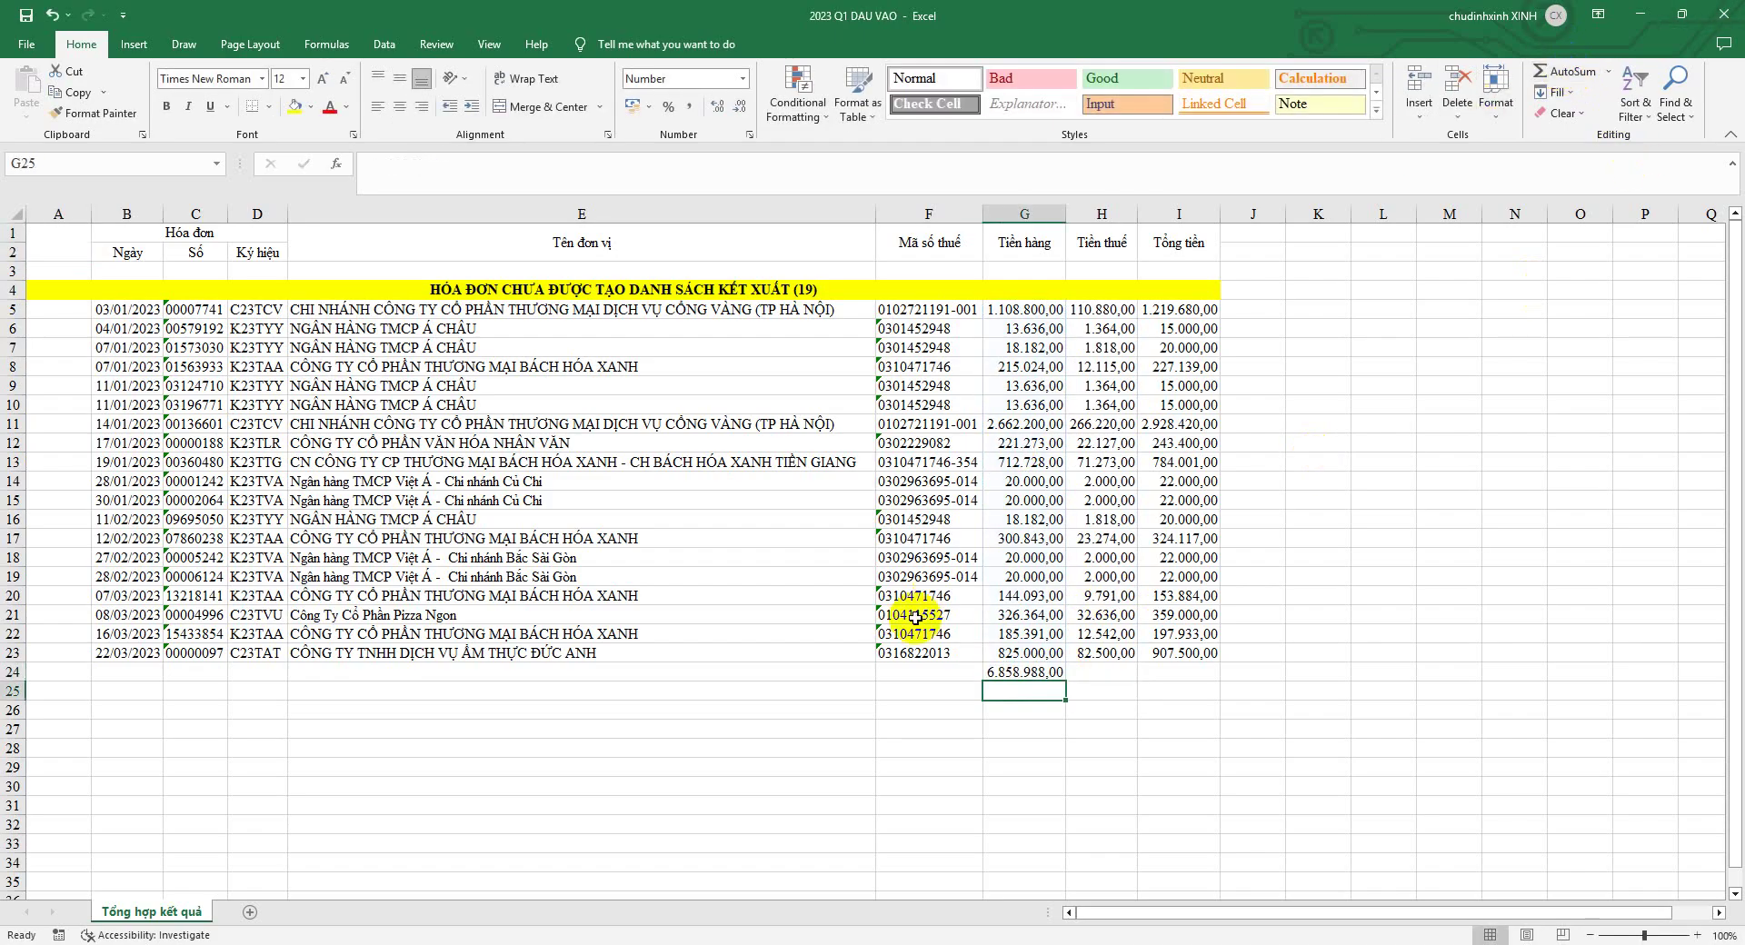
drag(1067, 682, 1109, 708)
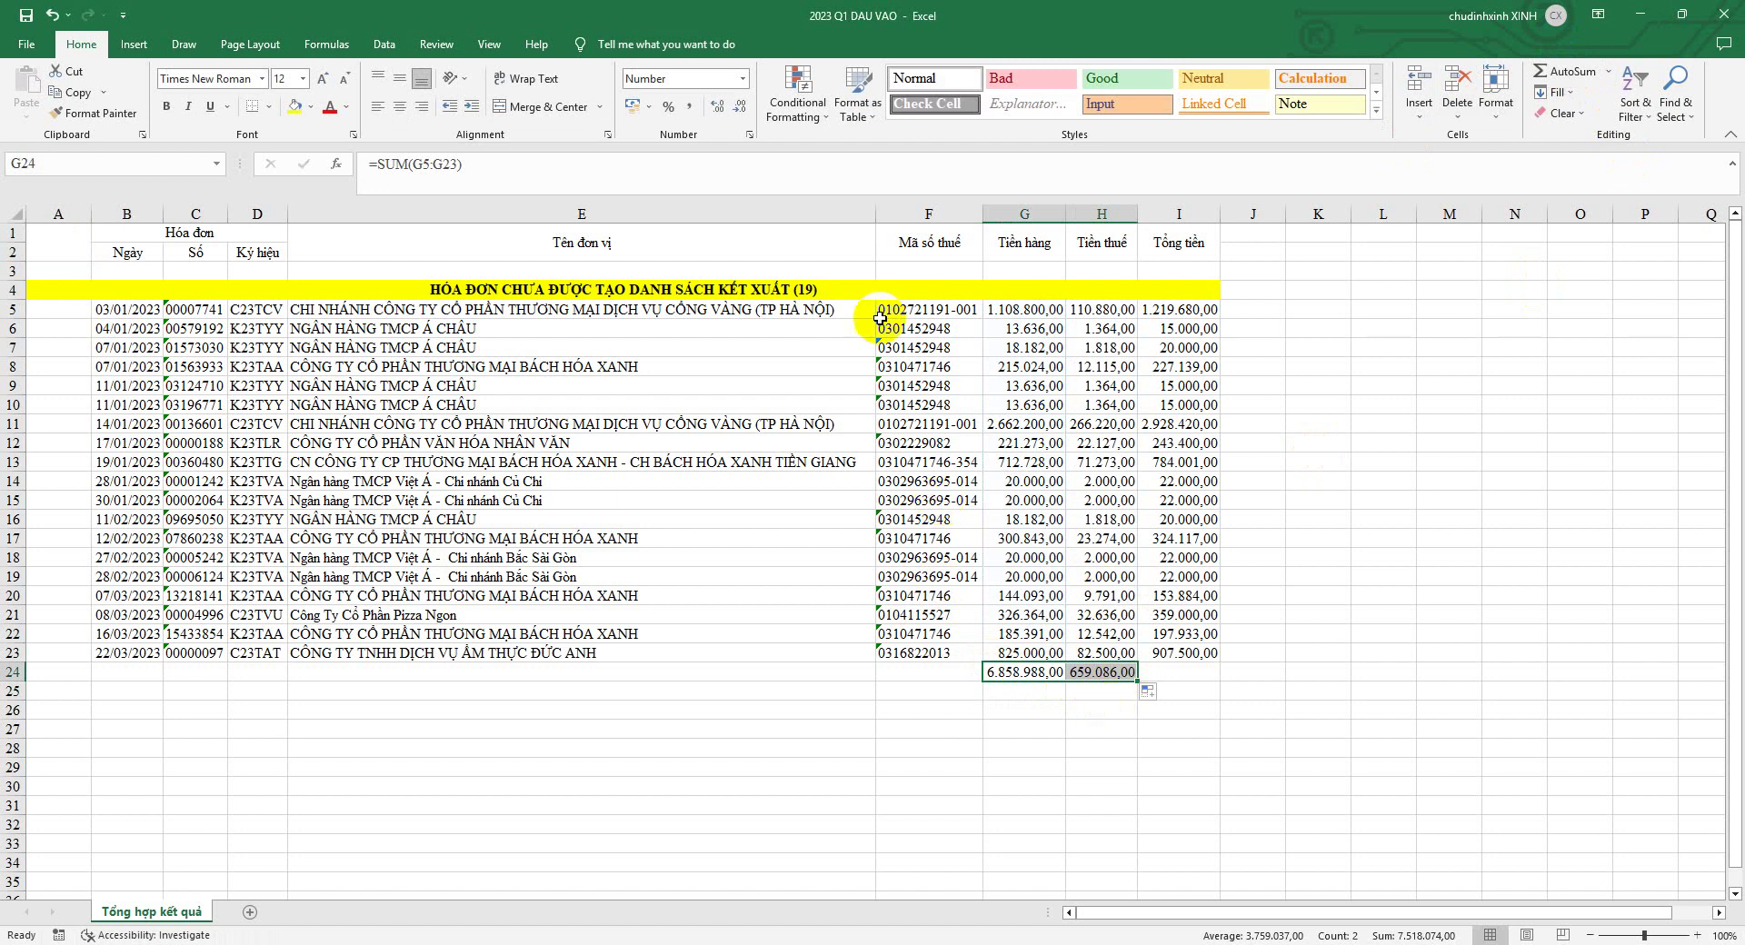
click(739, 106)
click(739, 106)
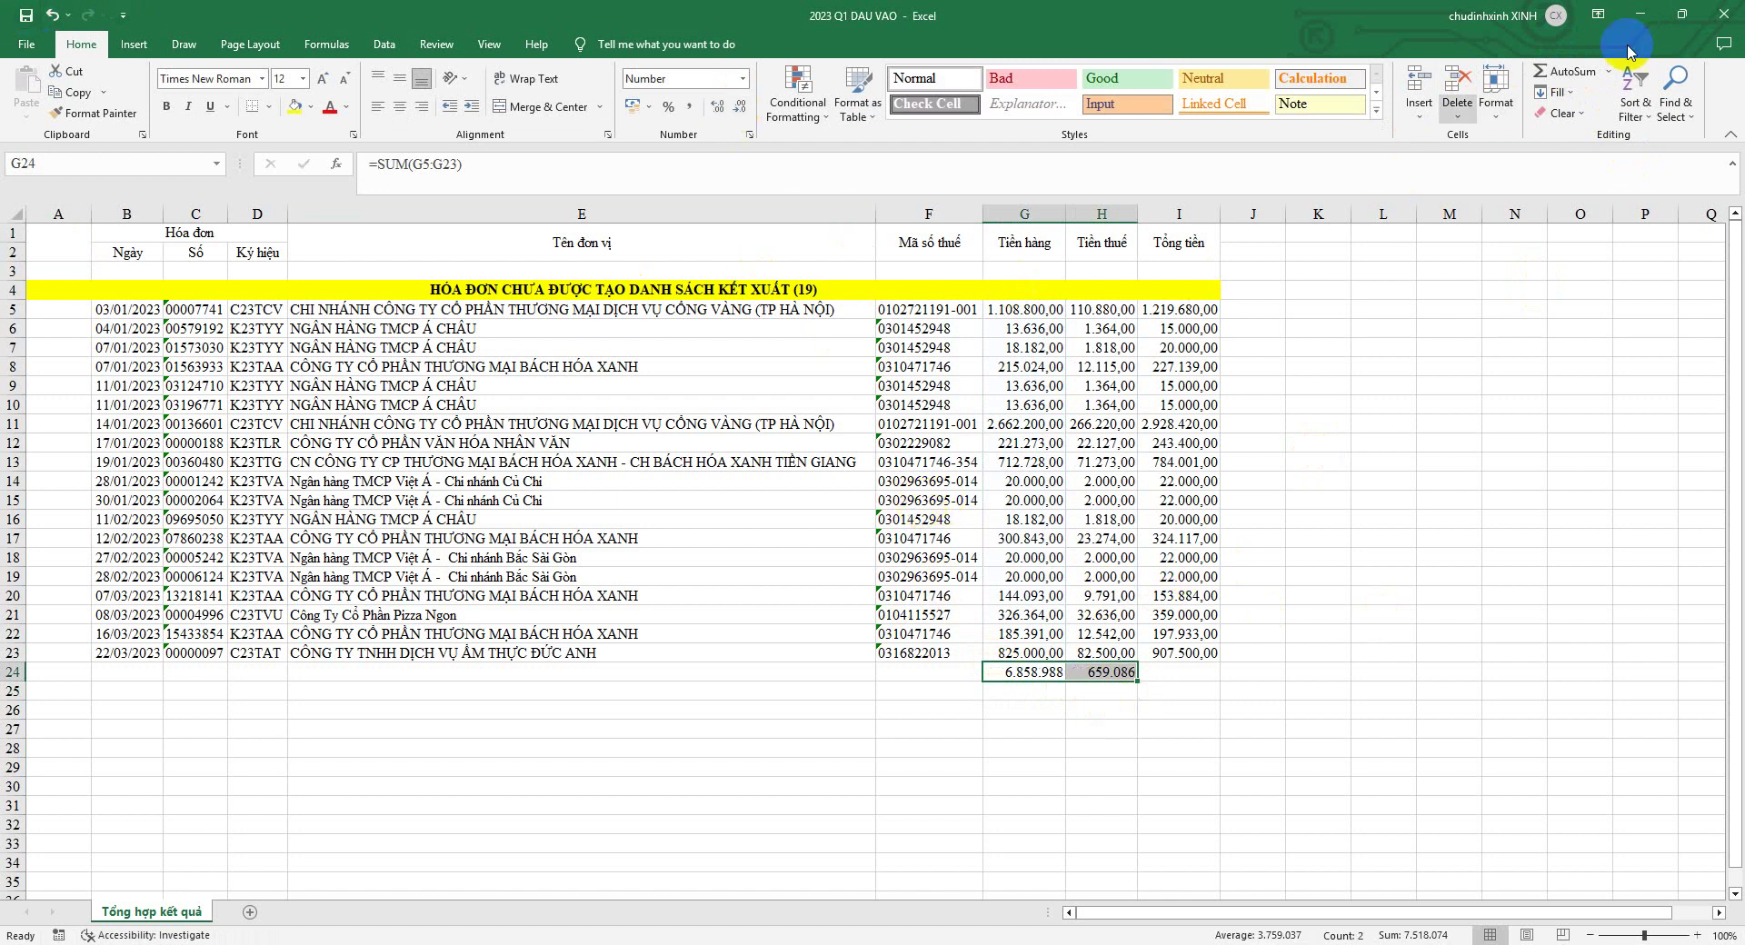
click(1724, 15)
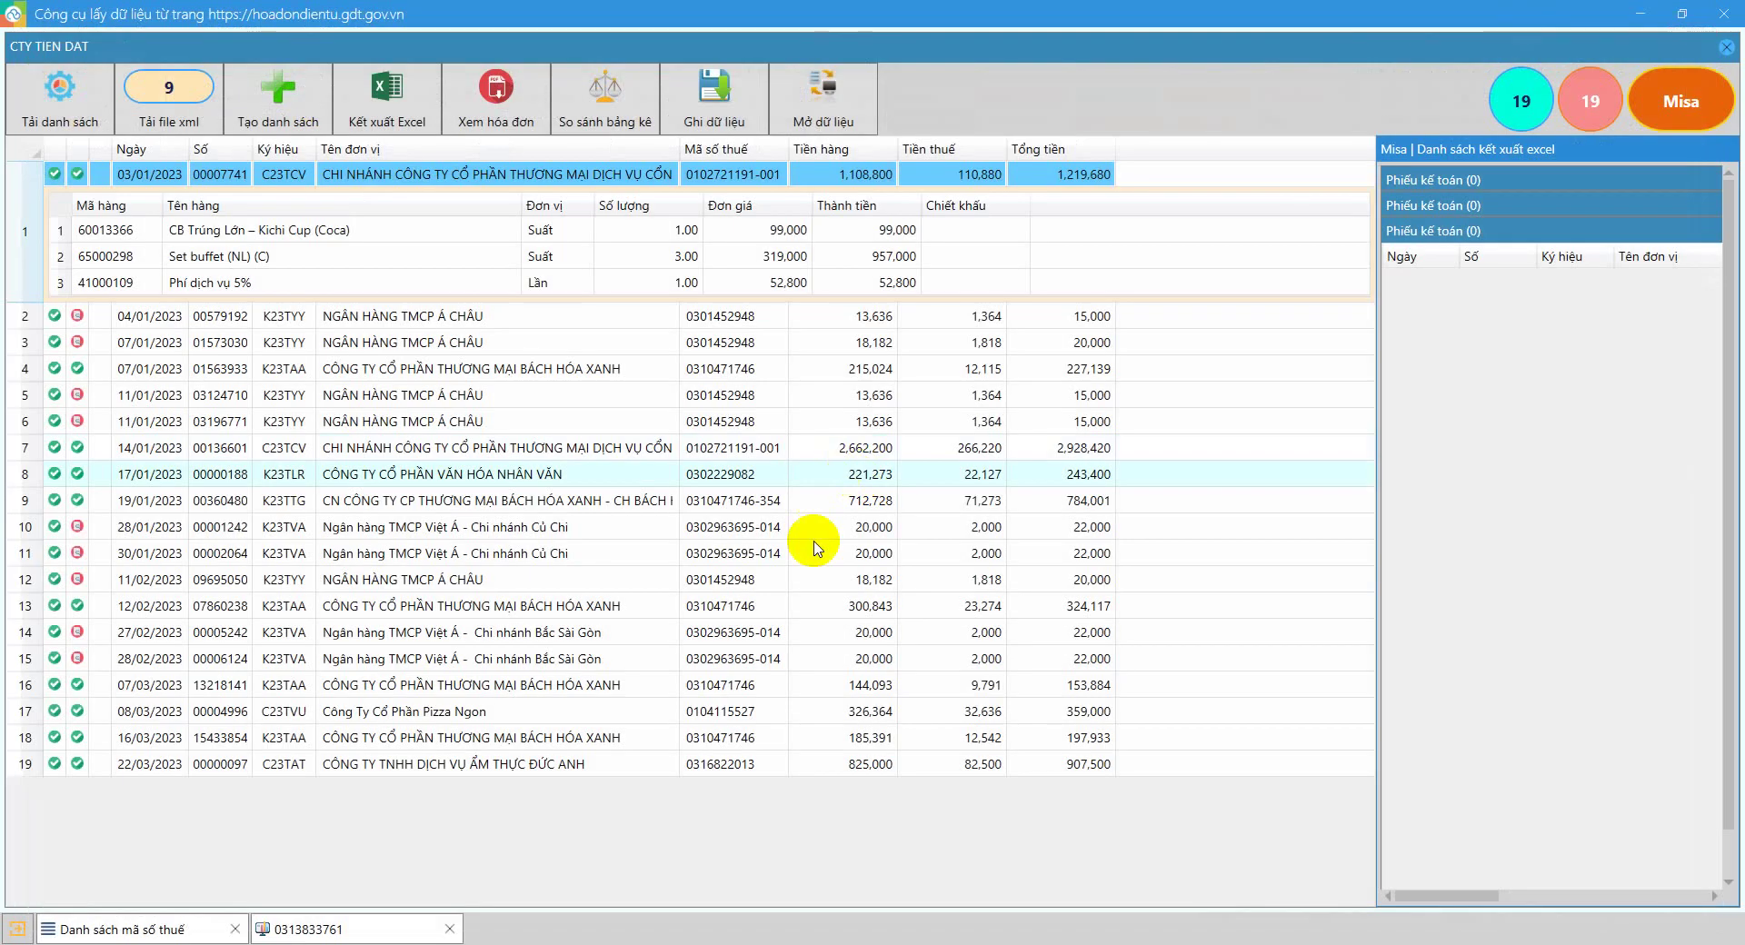
- Retrieve the Đầu ra invoices from 1/1/2023 to 3/31/2023 for Phần mềm kế toán Misa and download their XML files
click(57, 106)
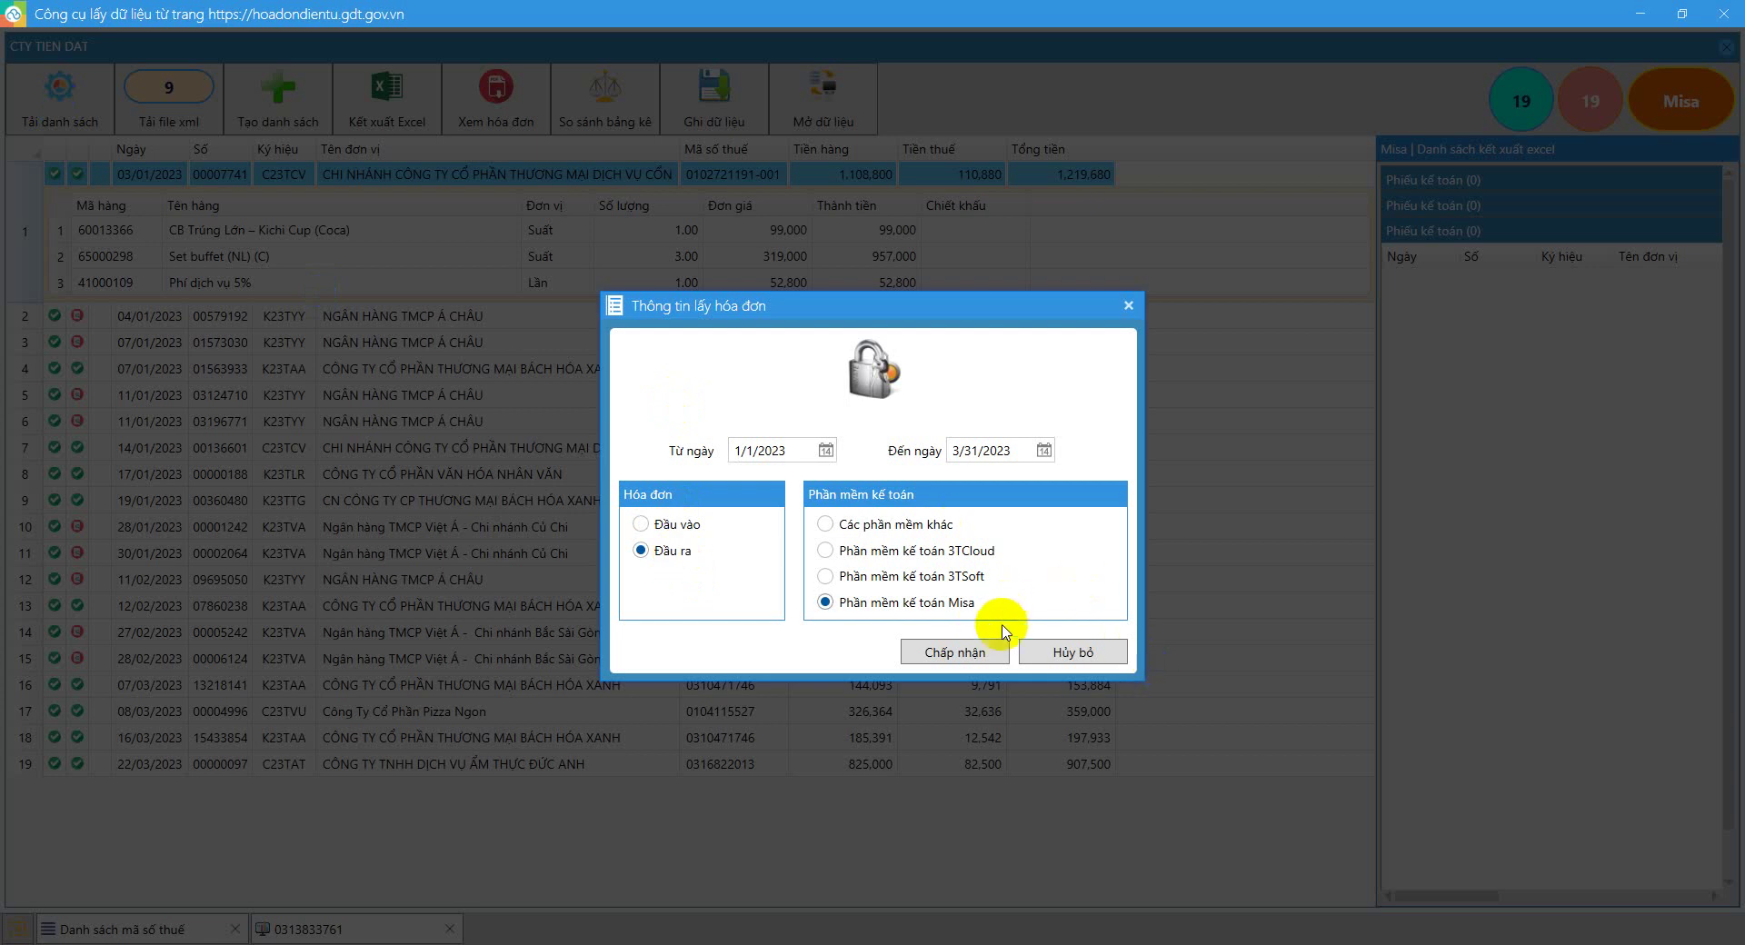
click(966, 658)
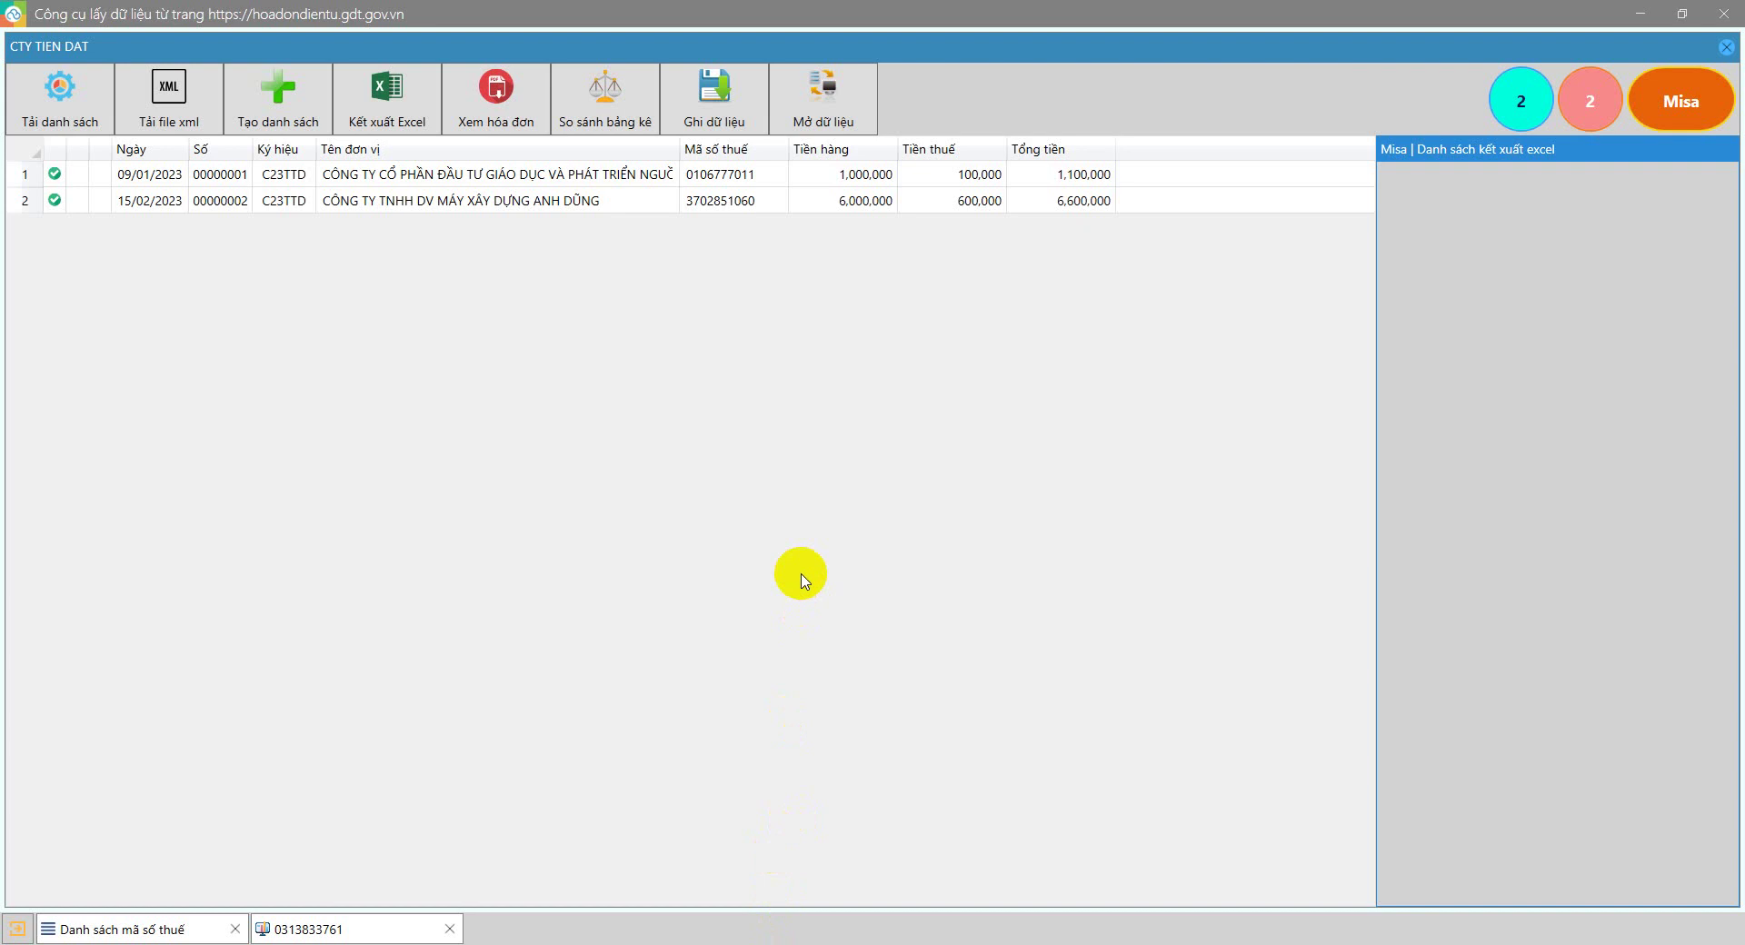
click(181, 105)
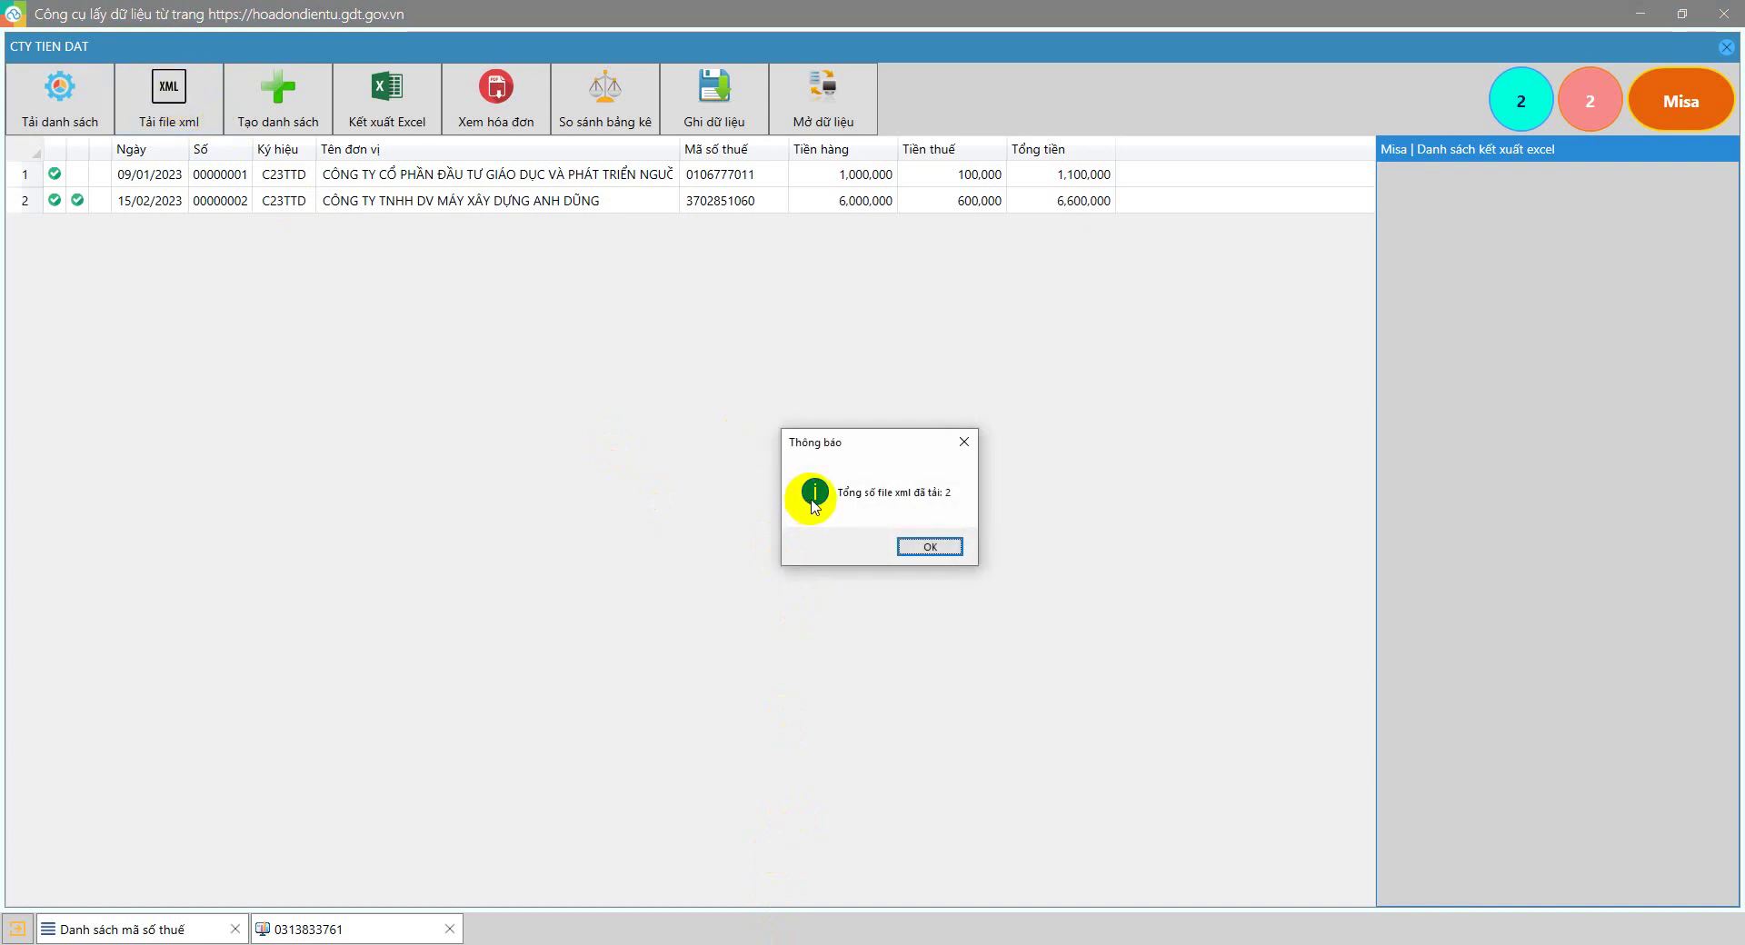
click(929, 546)
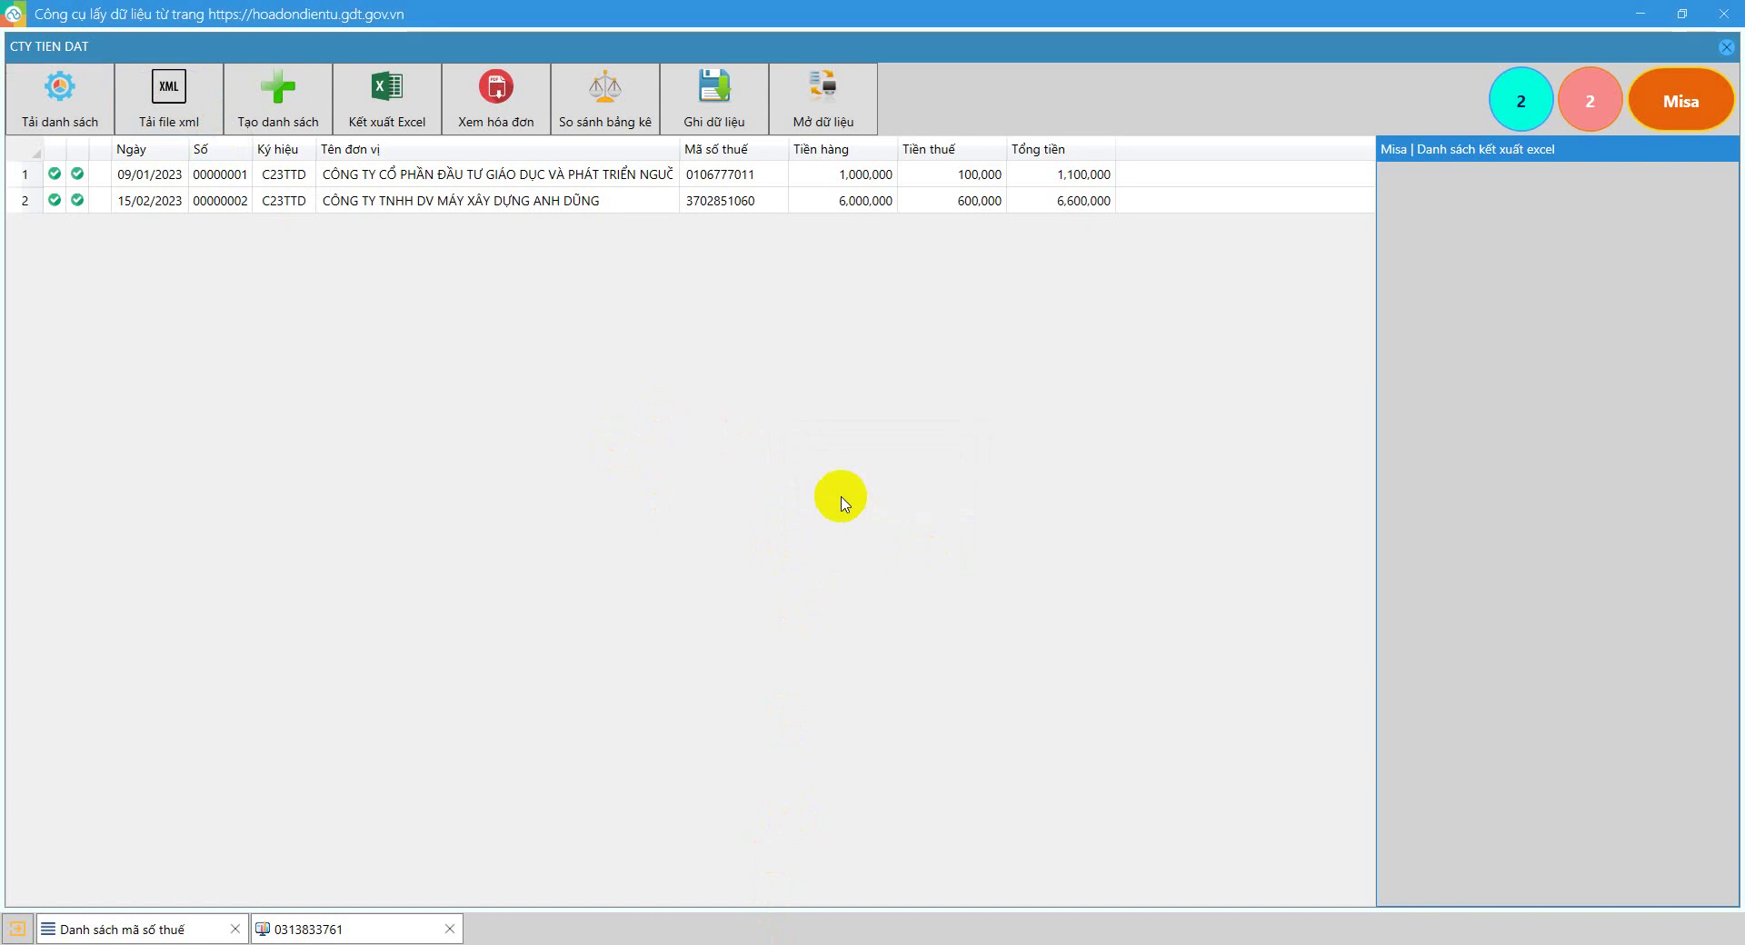
- Switch to the S3TCloud Plugin folder on the desktop and examine the downloaded files in the company's OUT folder
click(1640, 13)
click(1641, 13)
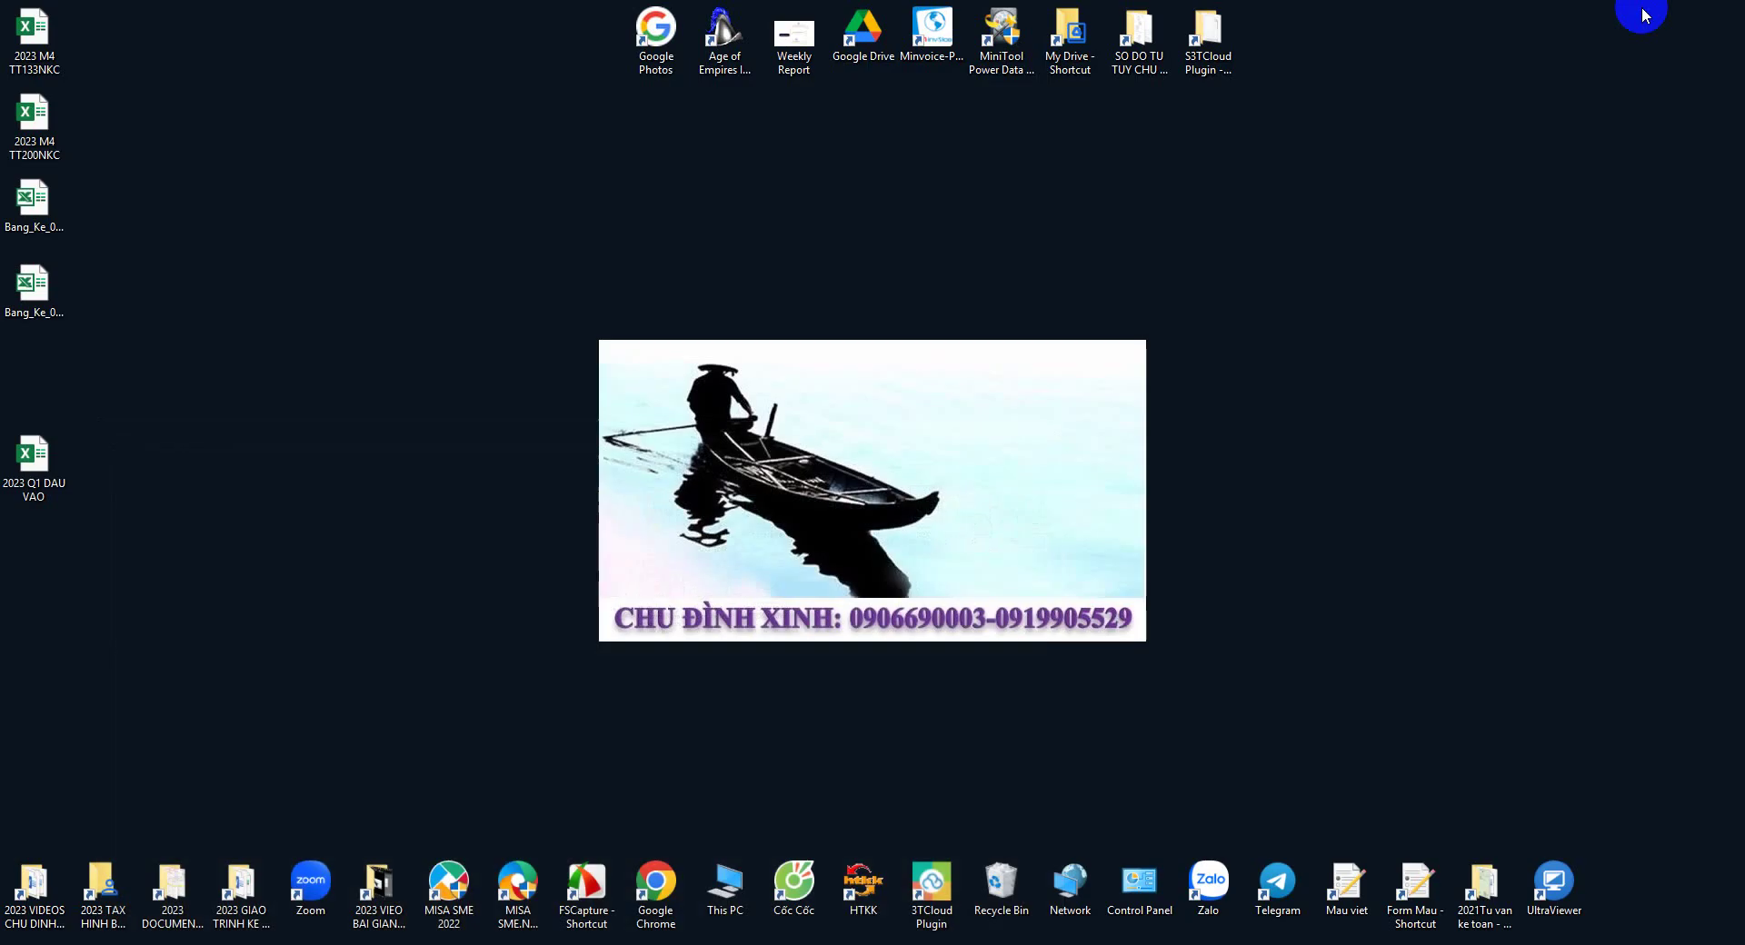
double_click(1207, 32)
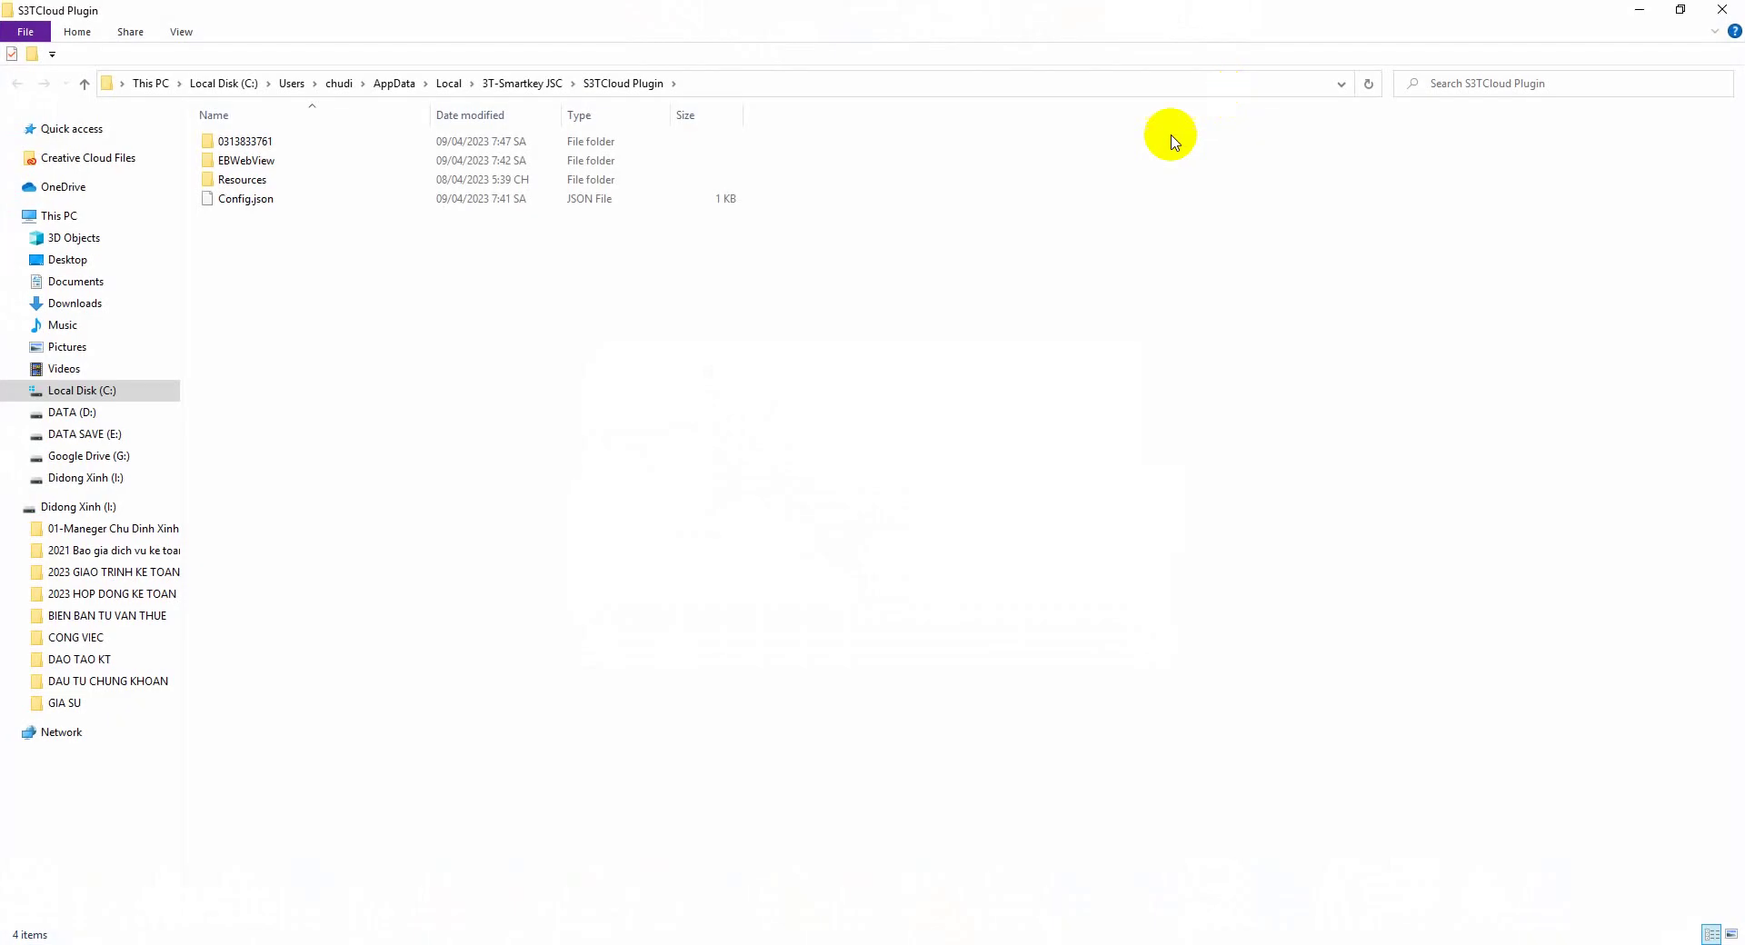
double_click(247, 142)
double_click(227, 160)
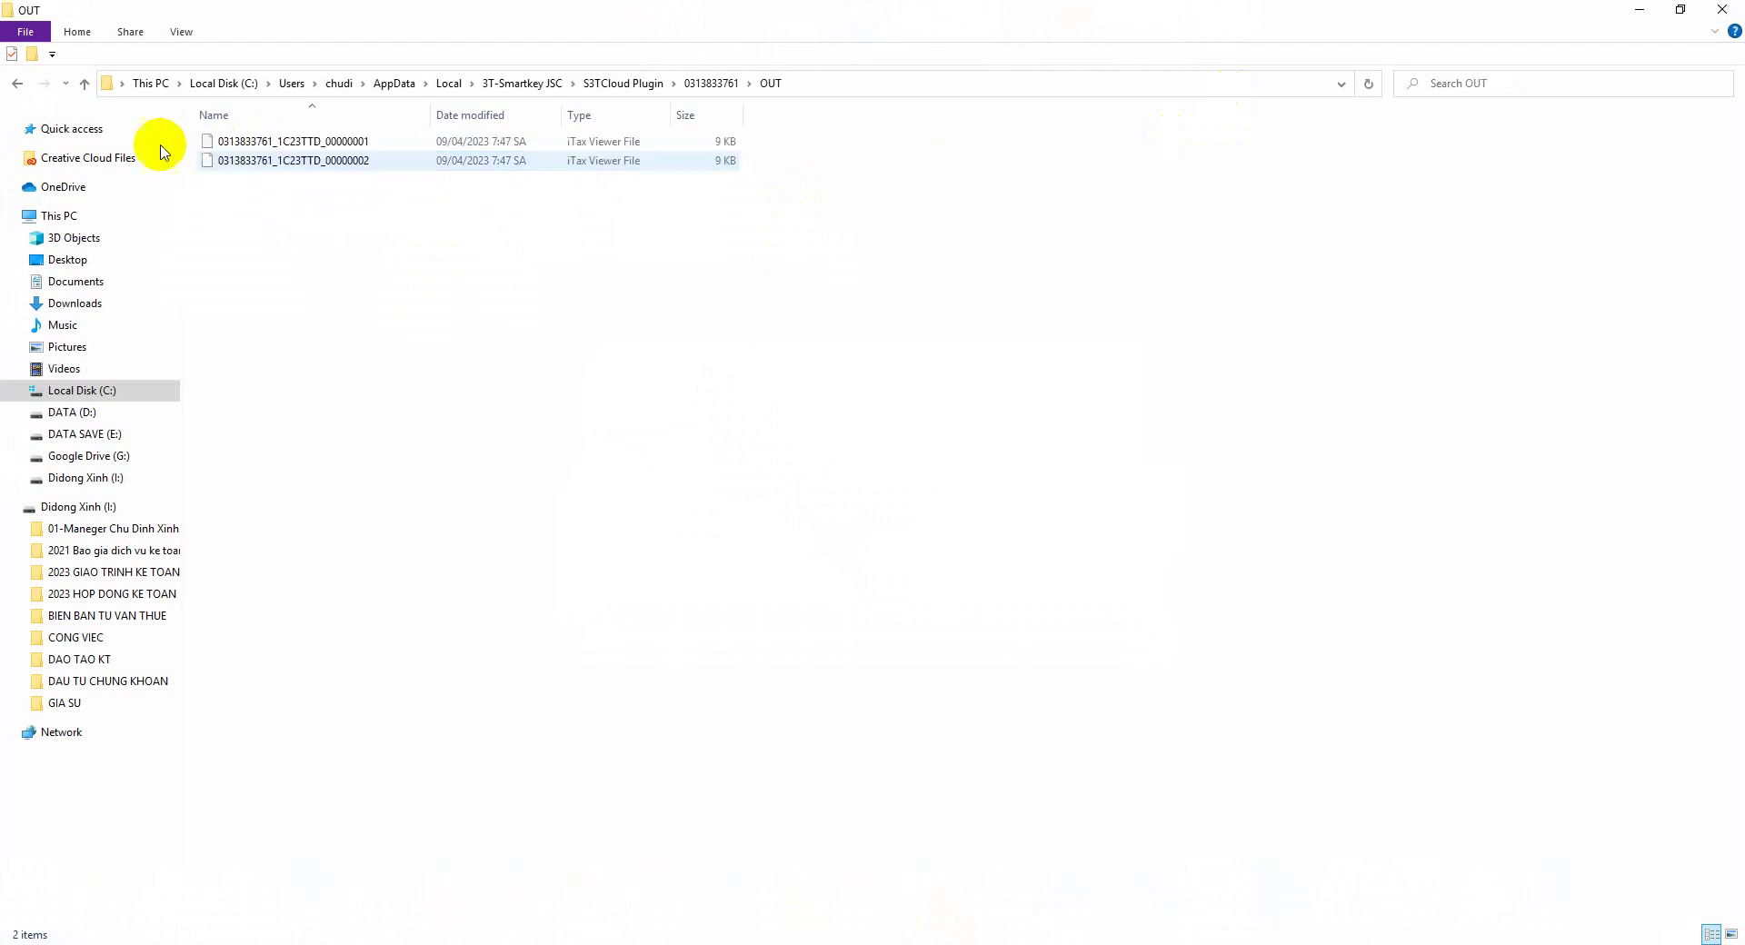
drag(429, 308, 292, 144)
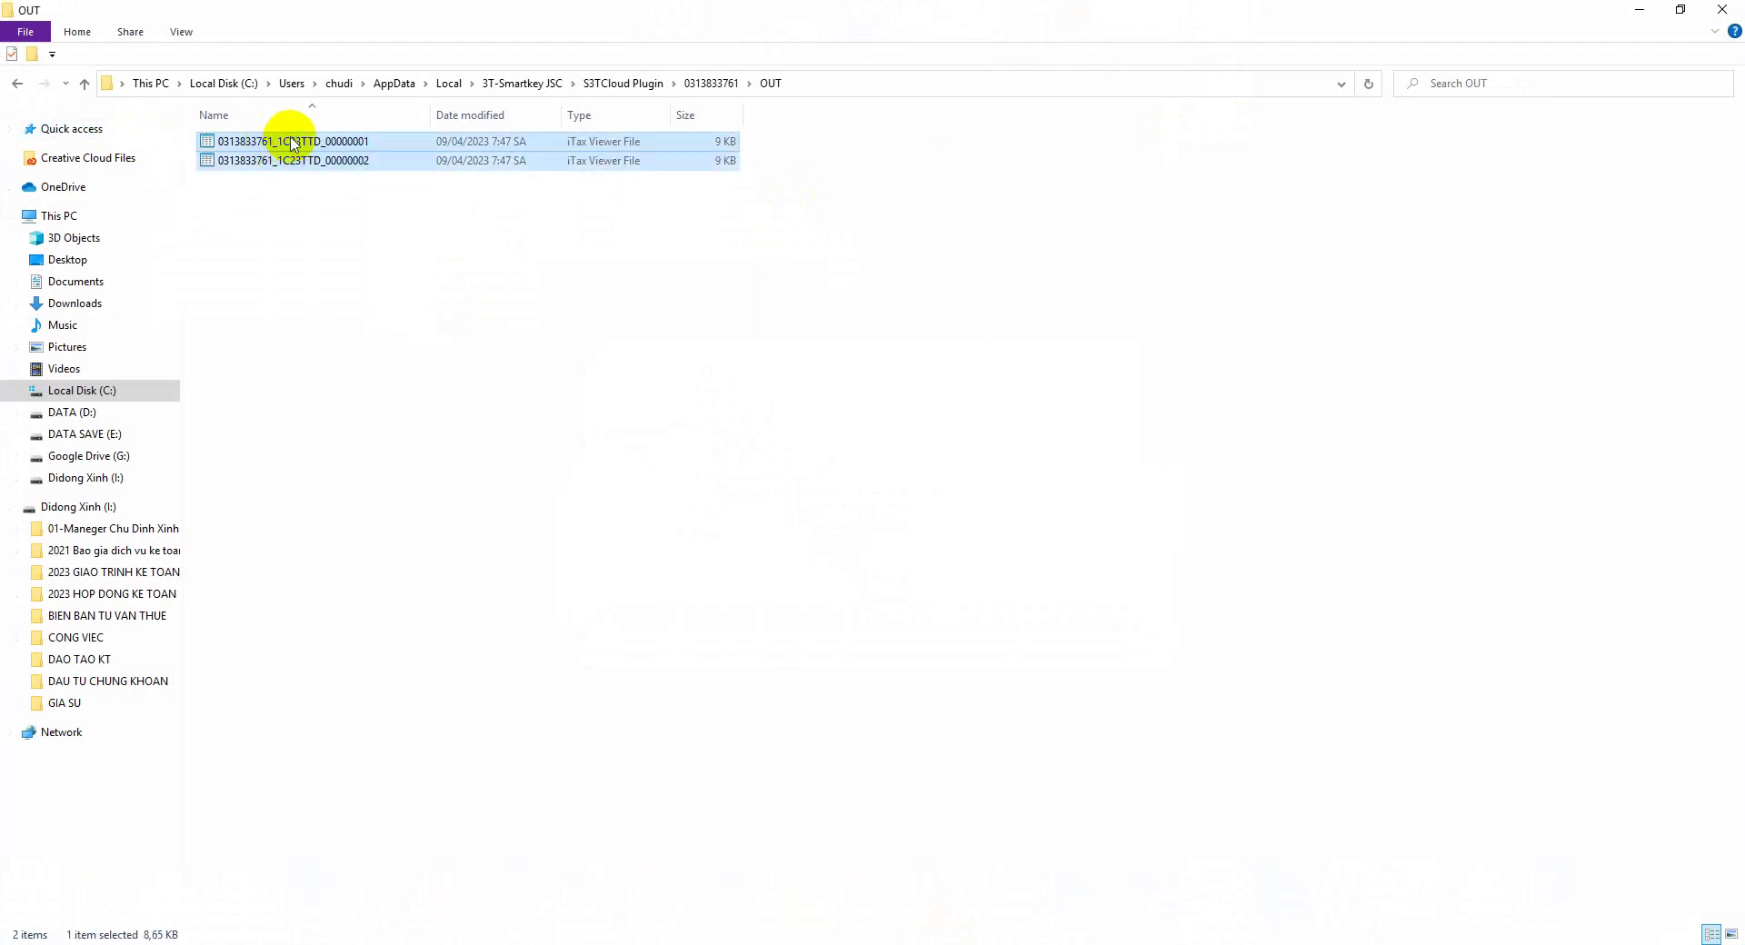
- Try to open the first output invoice file in iTax Viewer, and close the viewer
click(290, 143)
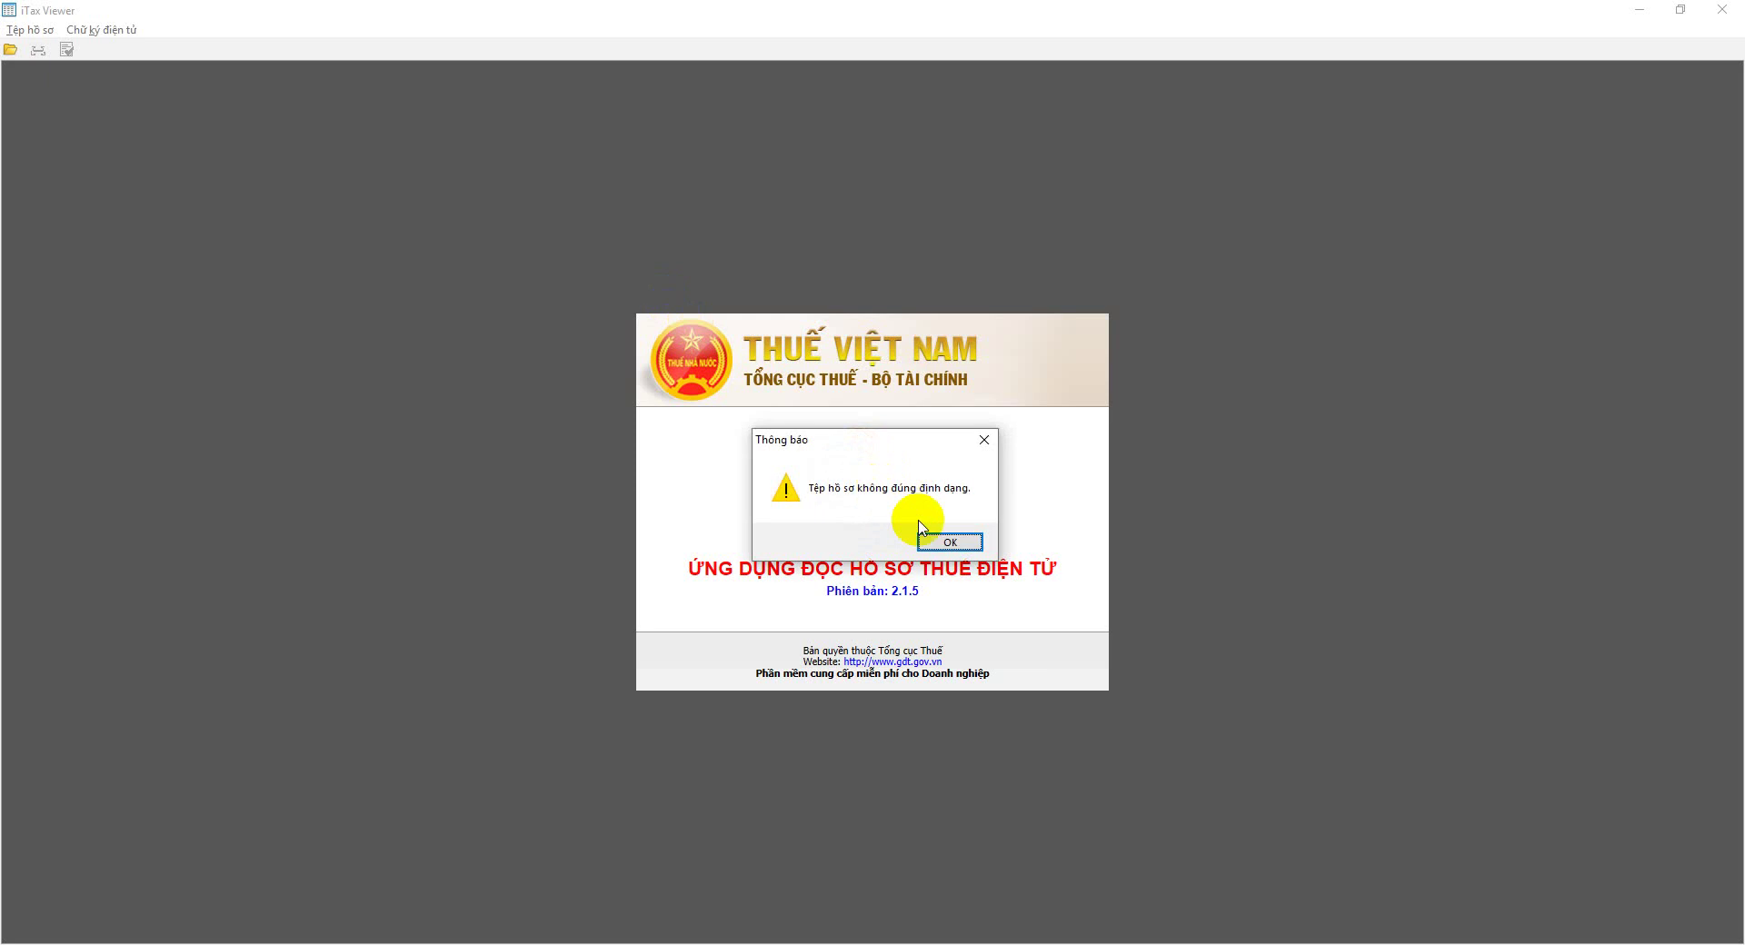
click(945, 540)
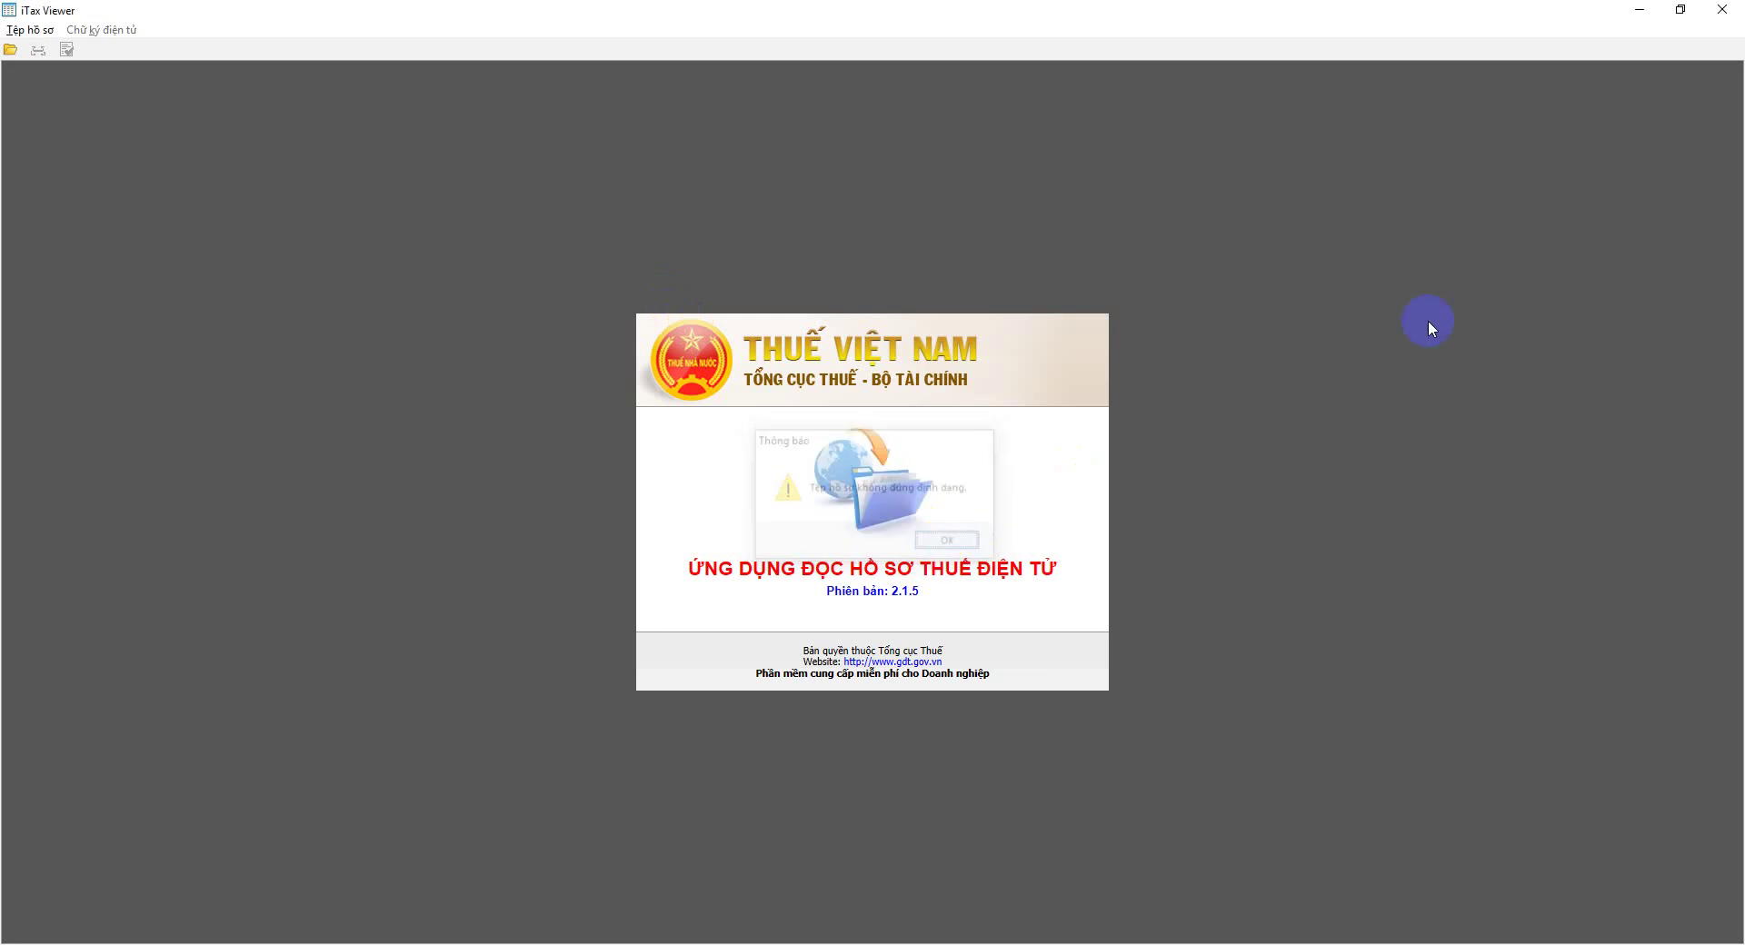
click(1024, 447)
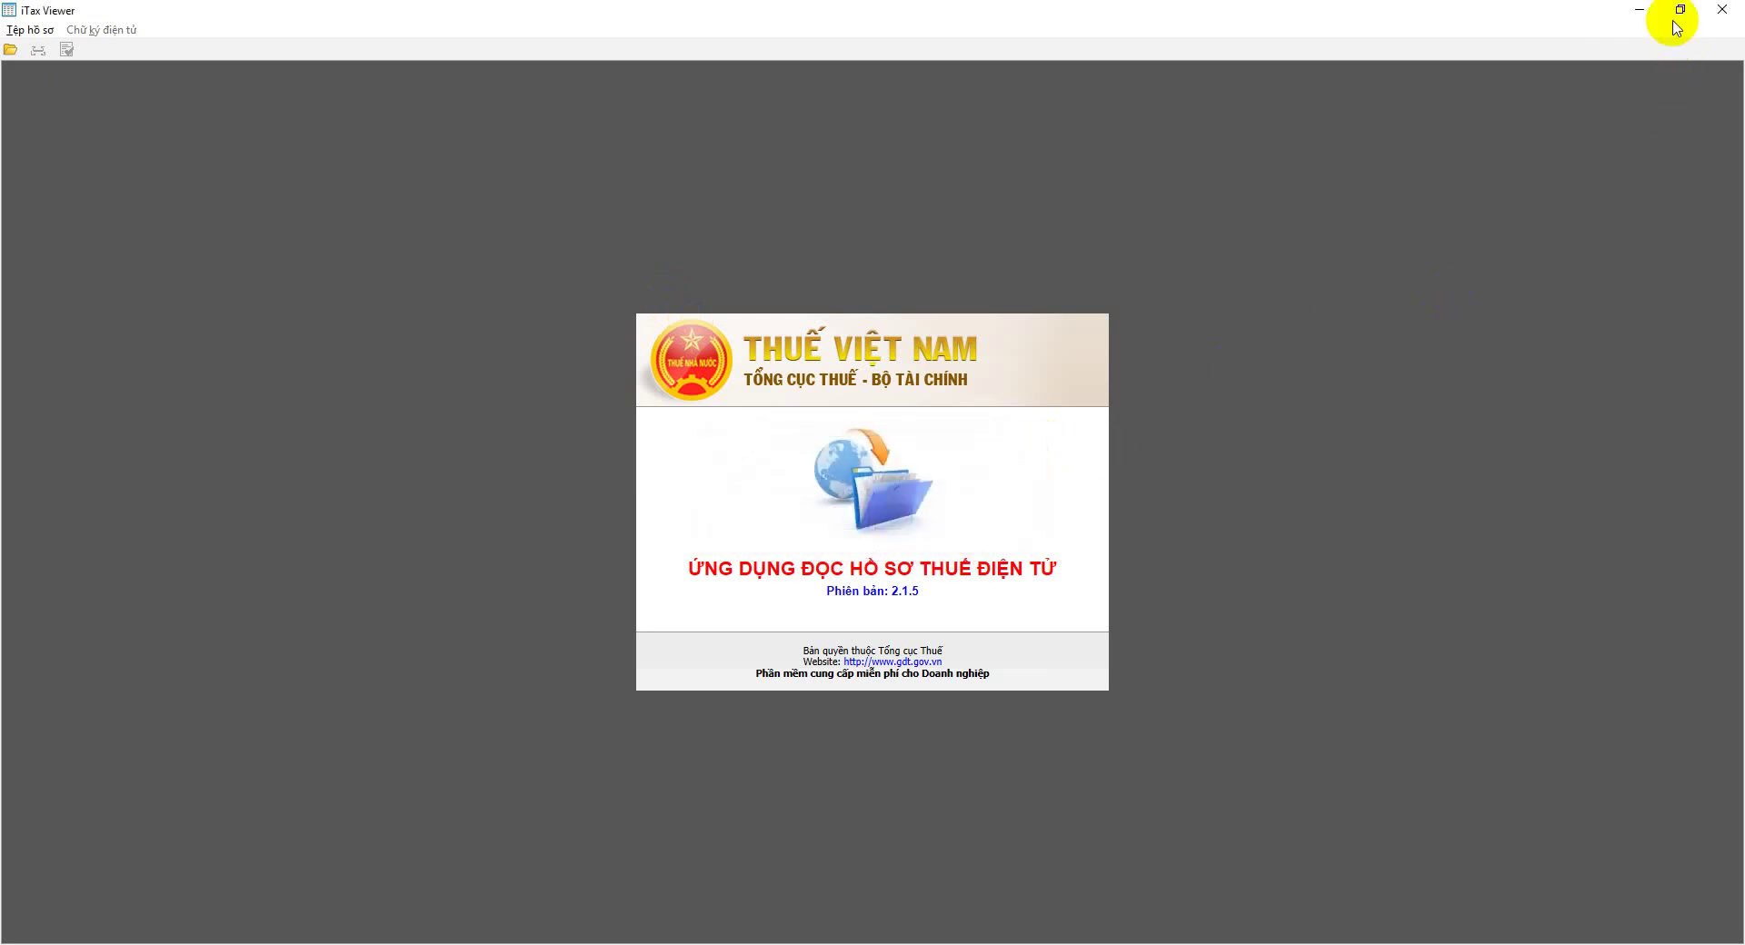
click(1724, 10)
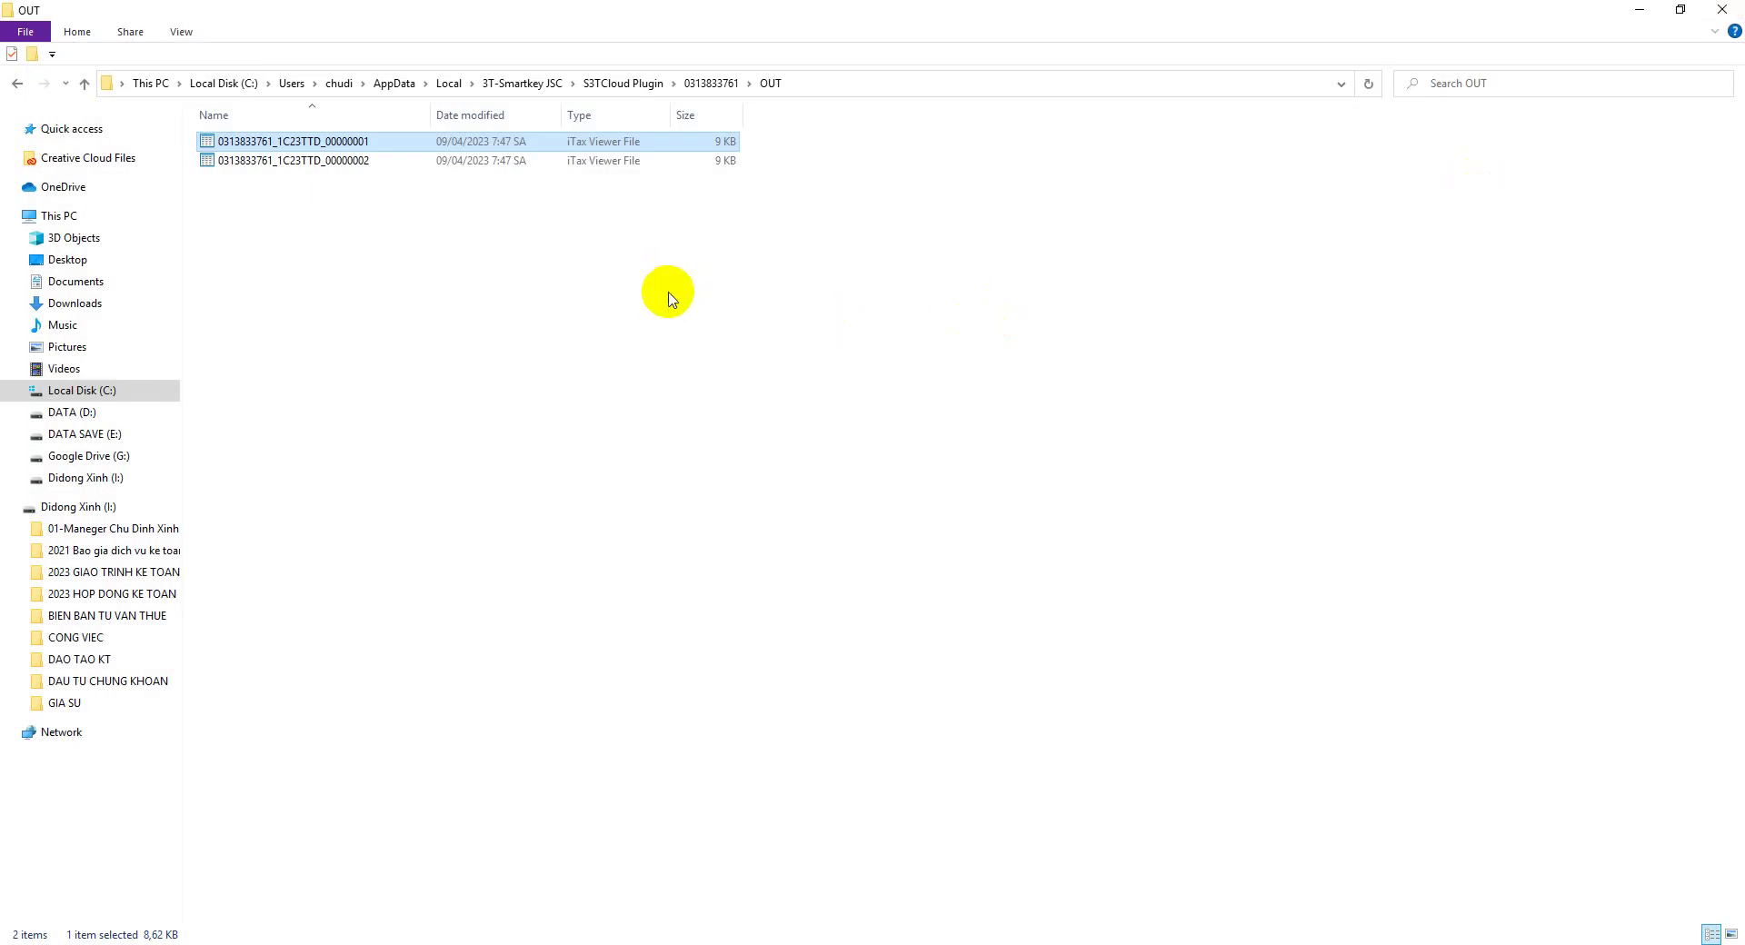
- Examine the downloaded invoice files in the company's IN folder and switch back to the invoice retrieval tool
click(710, 83)
double_click(223, 141)
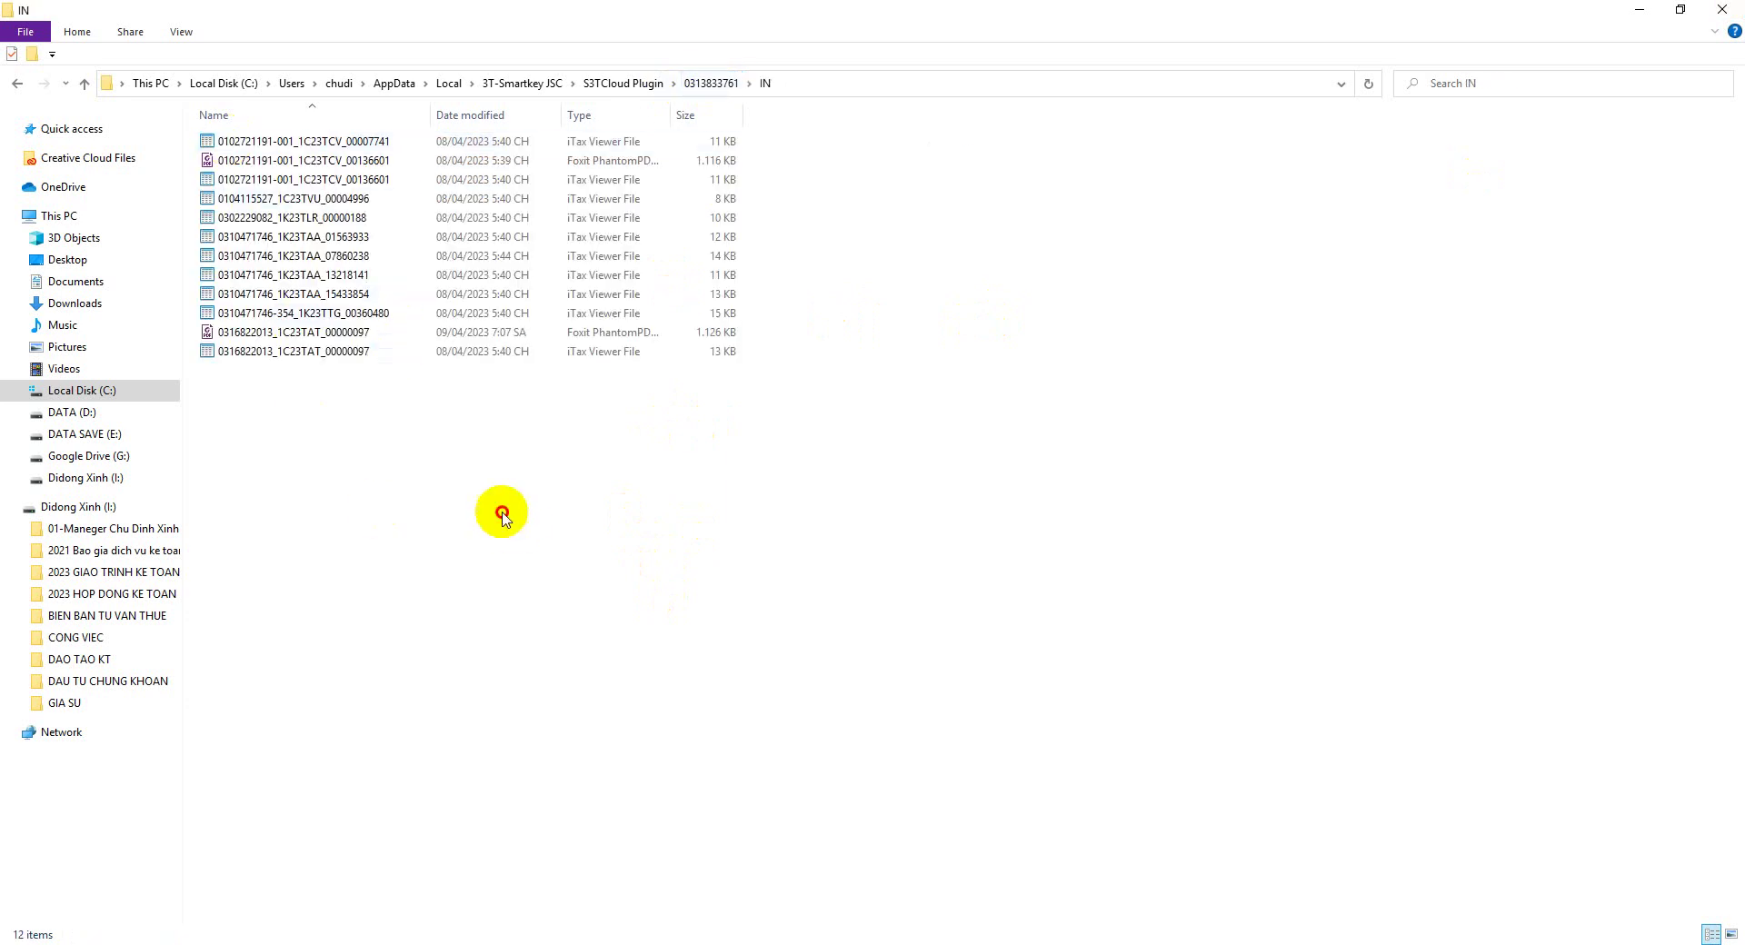
drag(505, 514, 310, 136)
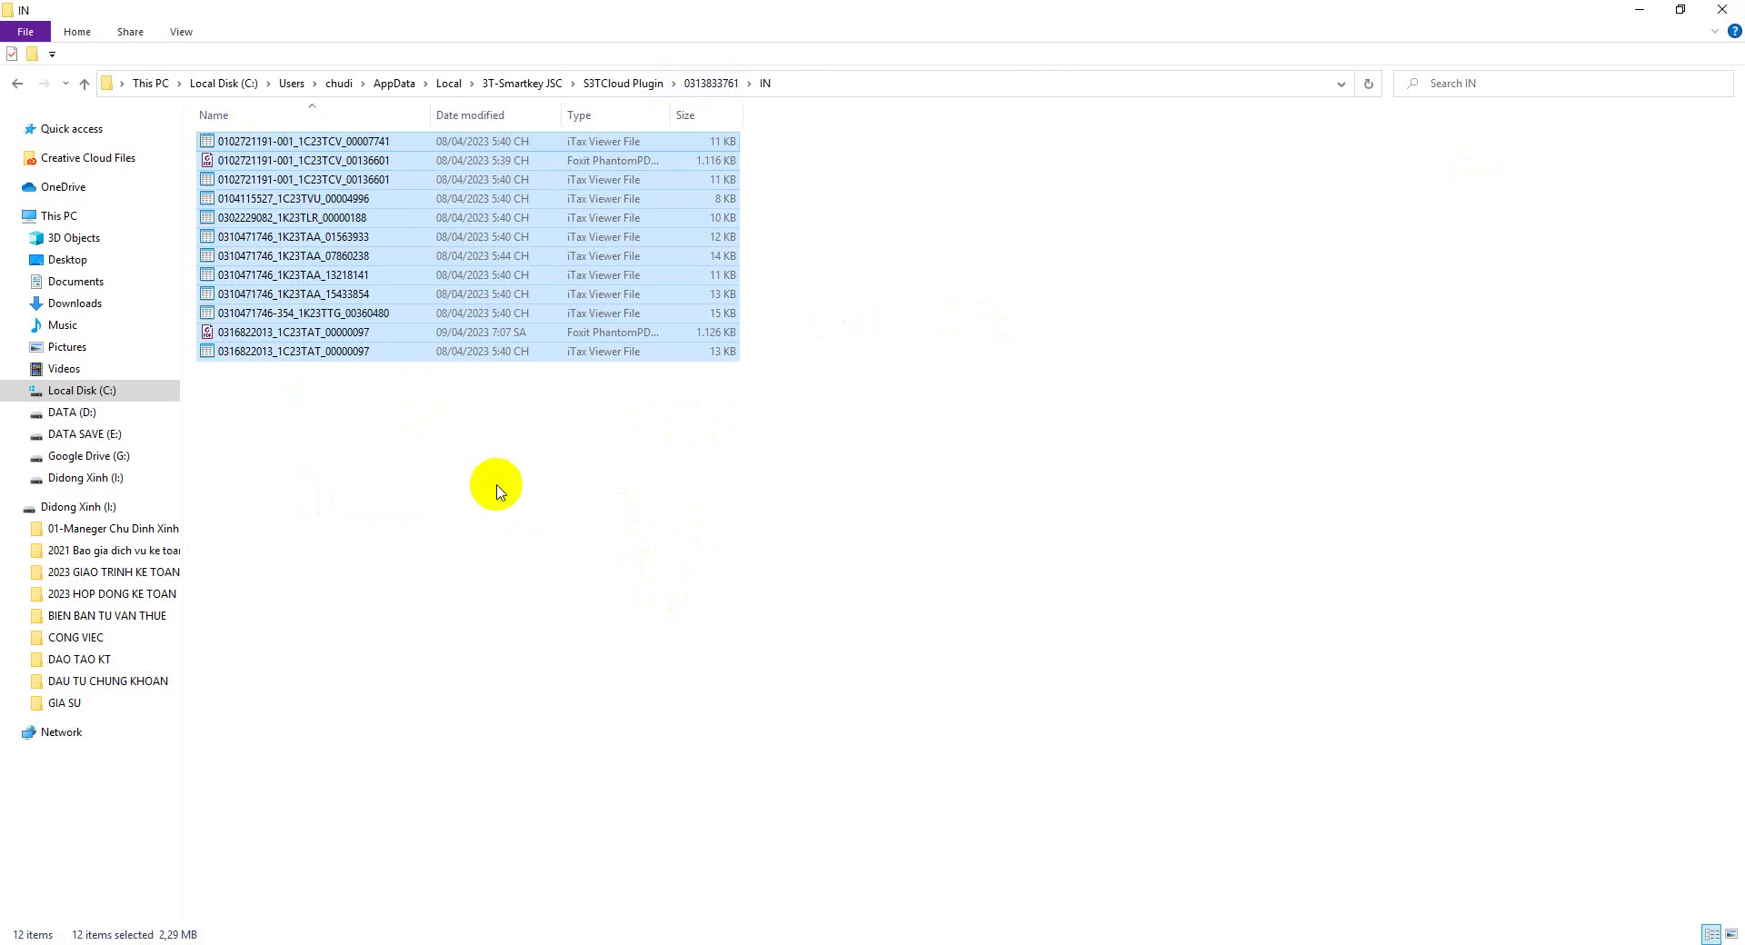
click(744, 941)
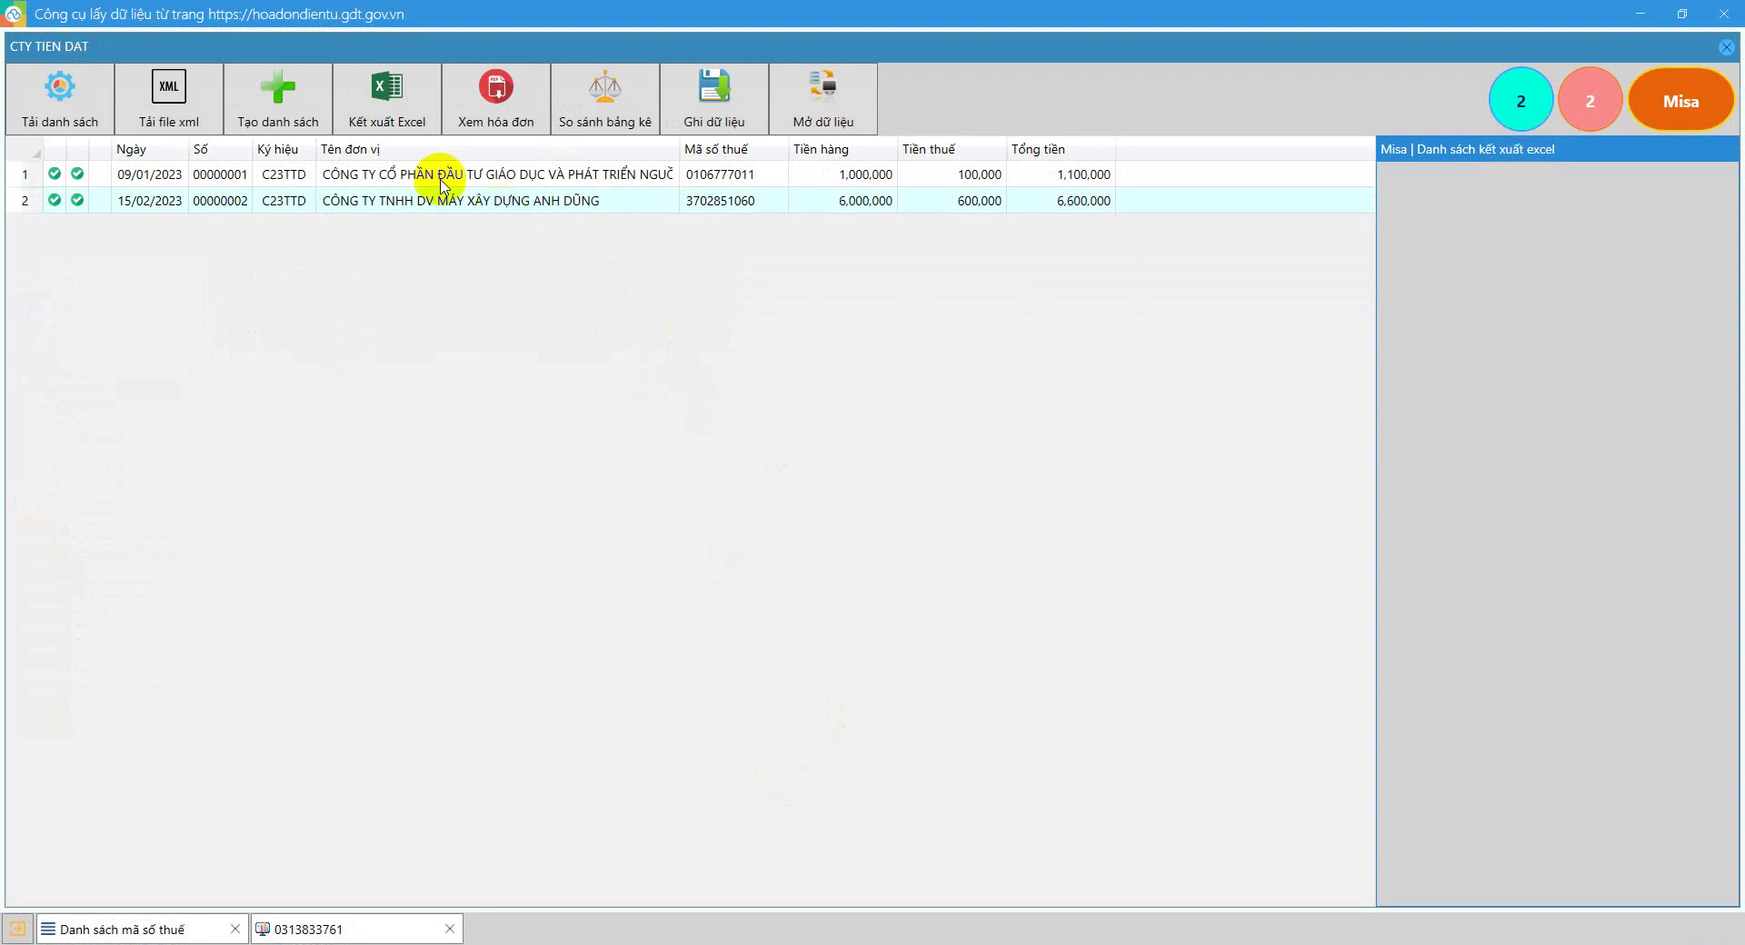
- Create an export list of type Mua hàng qua kho and export the output invoices to Excel
click(280, 113)
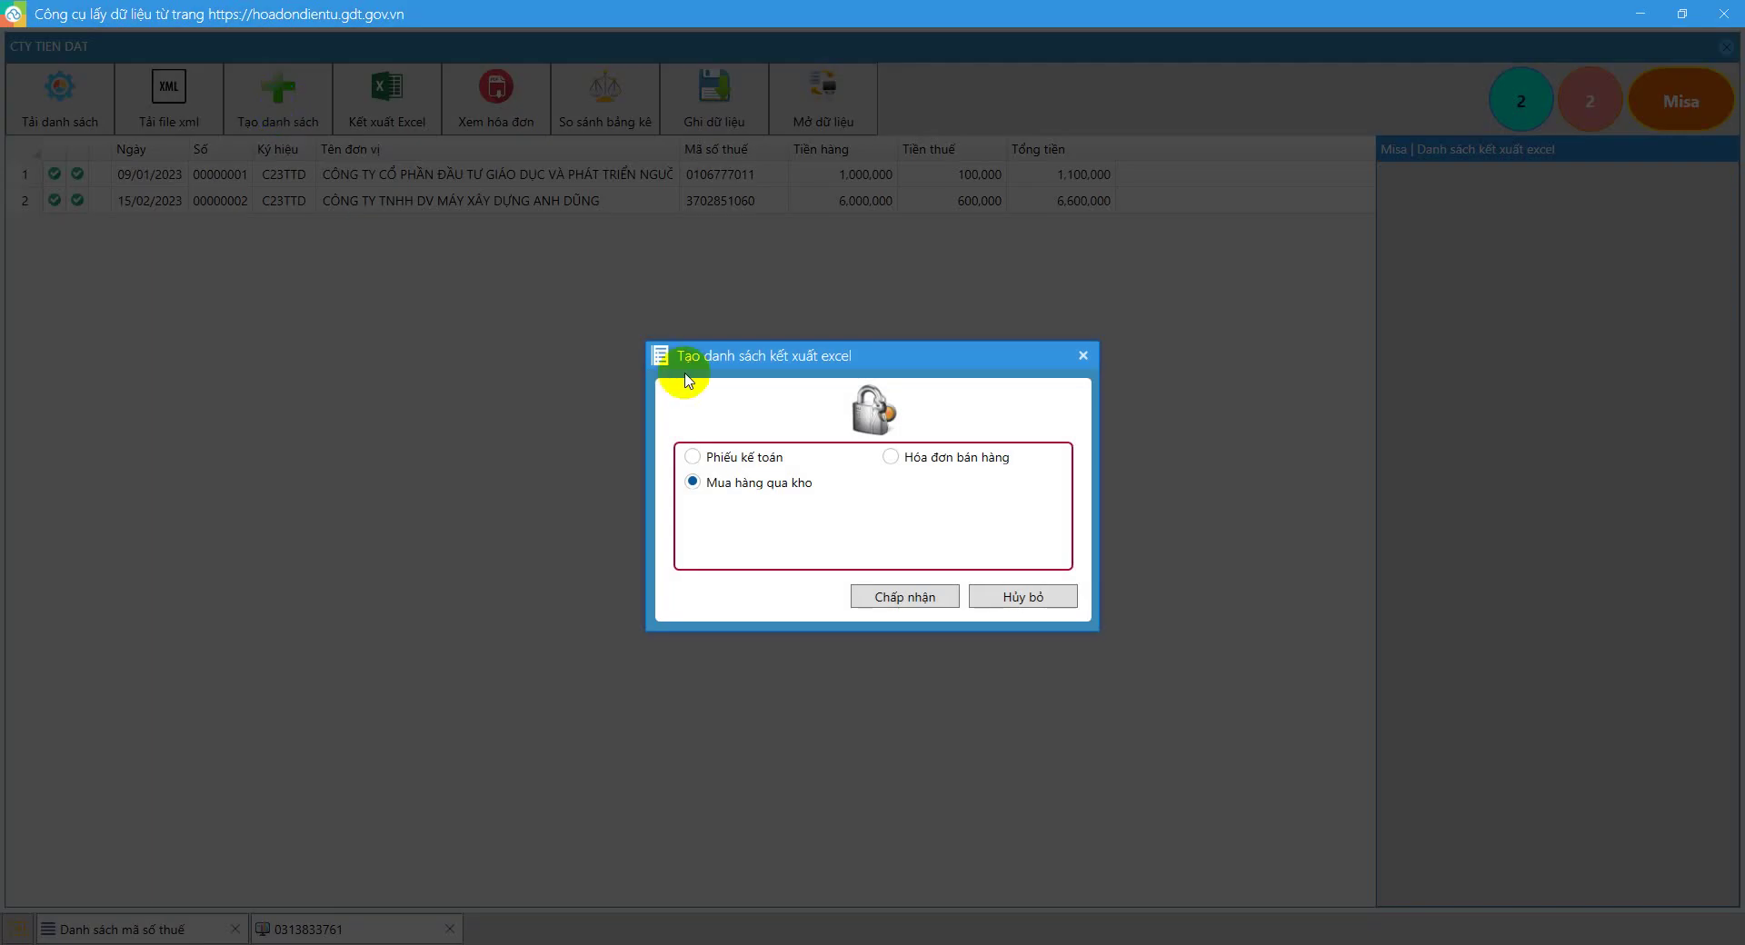
click(904, 598)
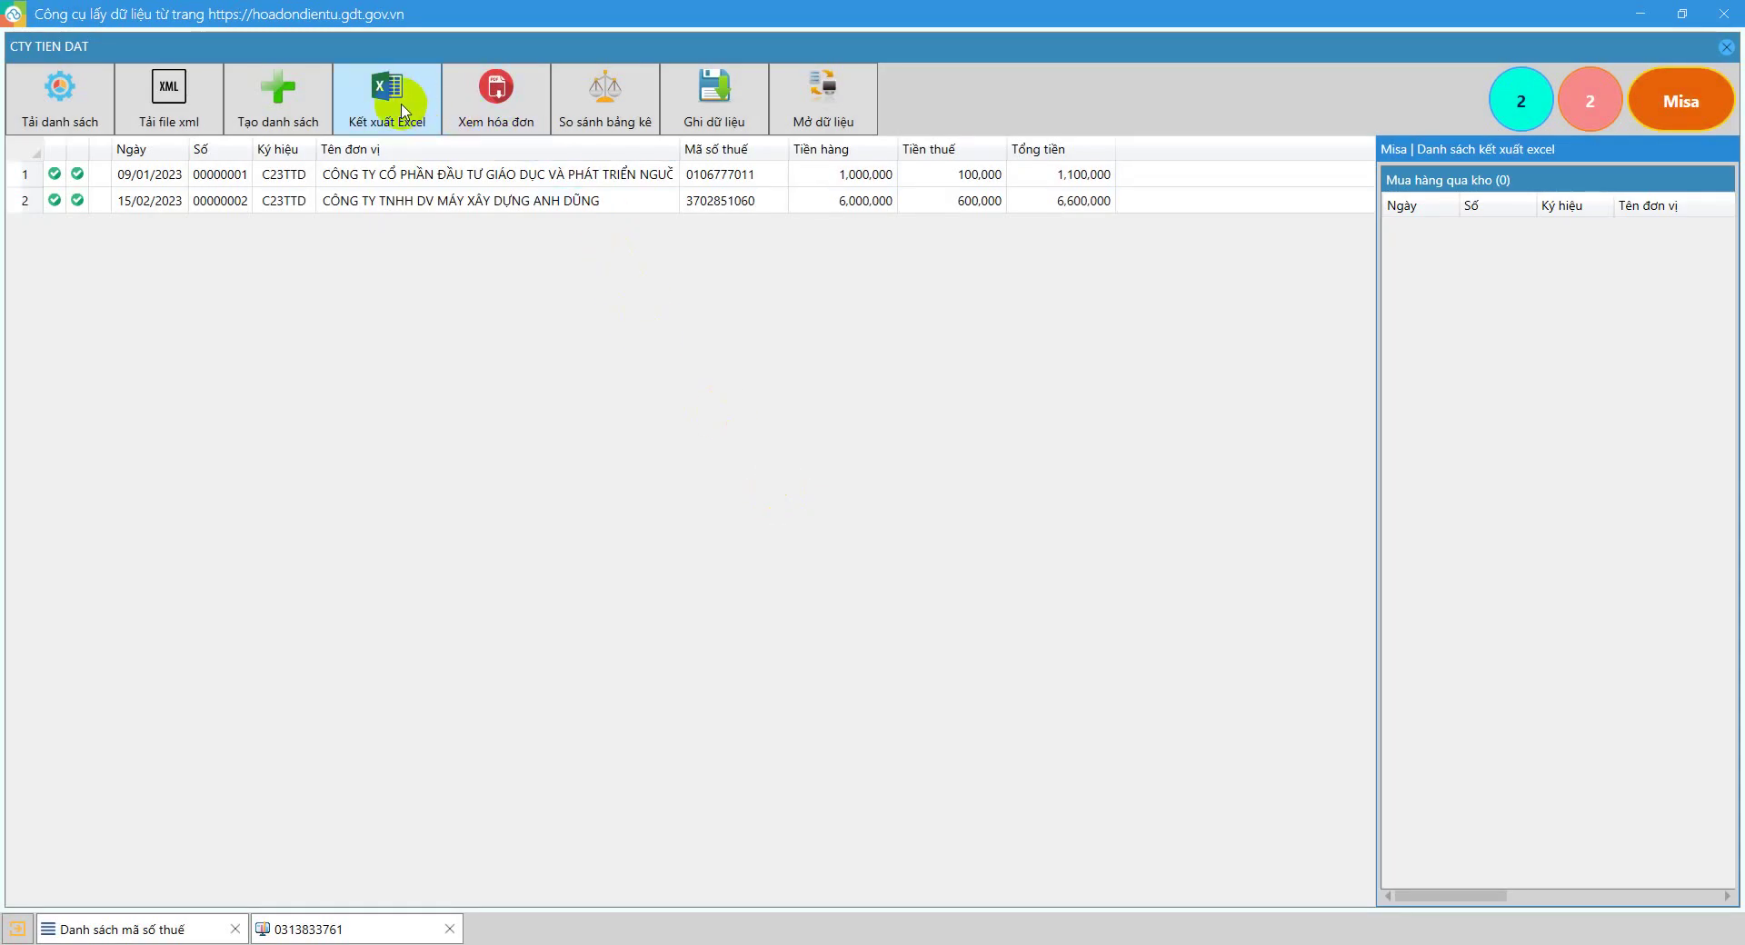
click(402, 111)
click(898, 597)
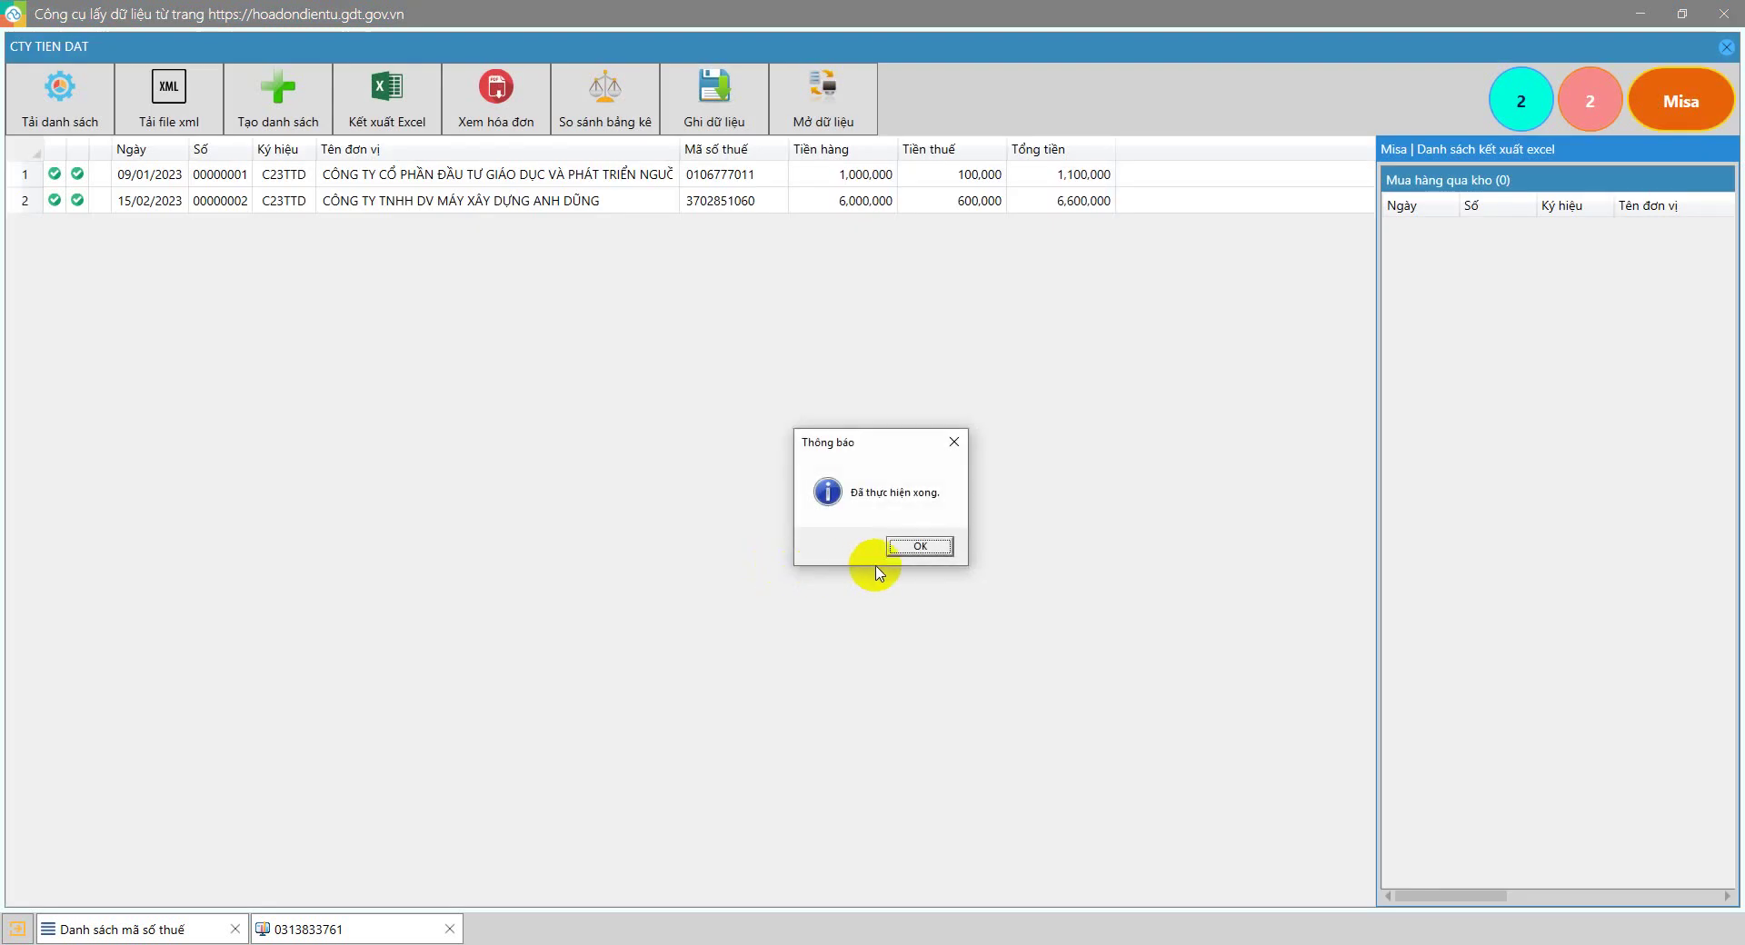
click(889, 549)
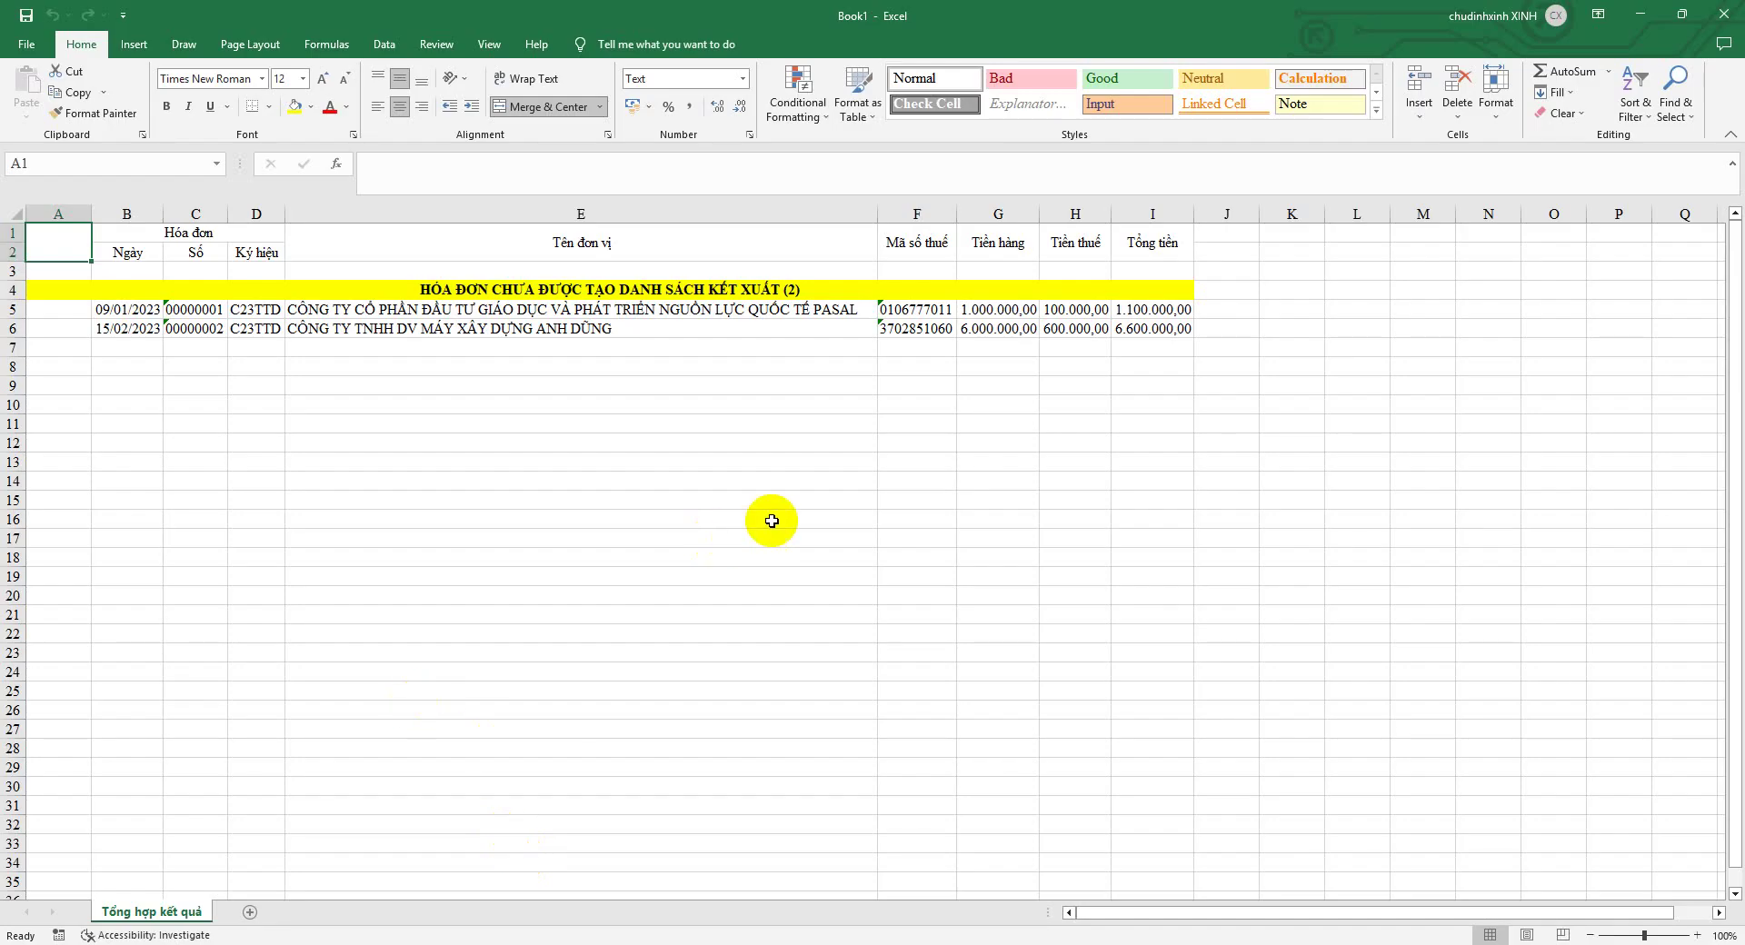
- Save the exported output invoice workbook on the Desktop as 2023 Q1 DAU RA
click(26, 44)
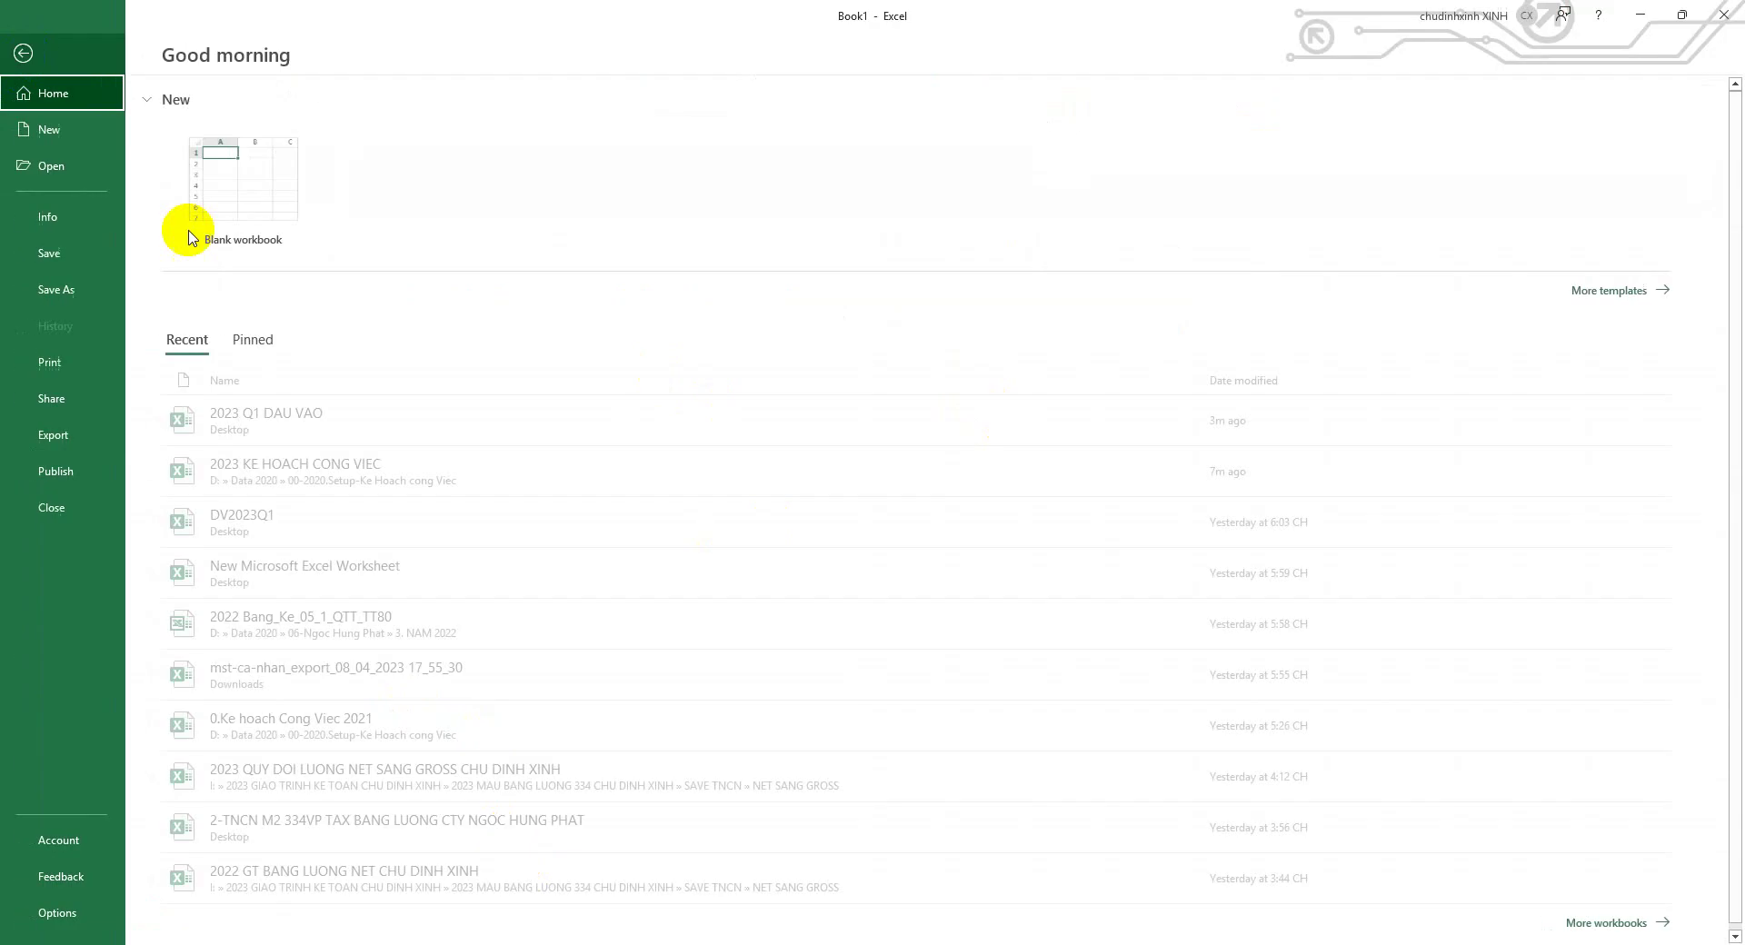
click(69, 296)
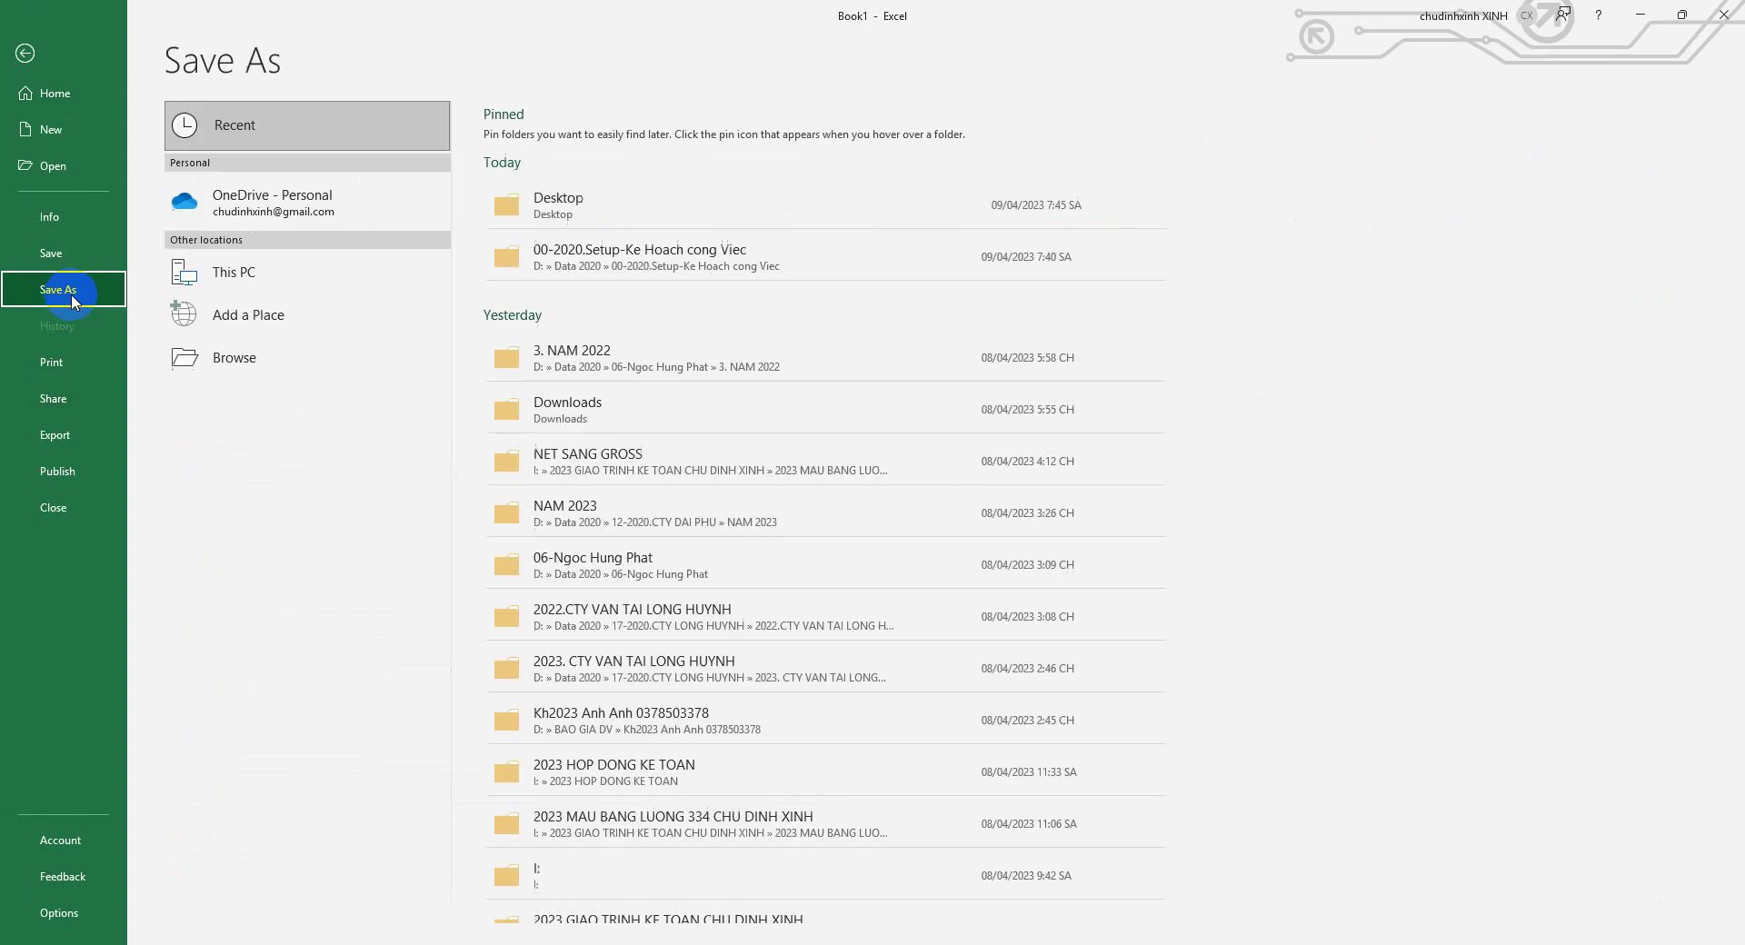
click(568, 206)
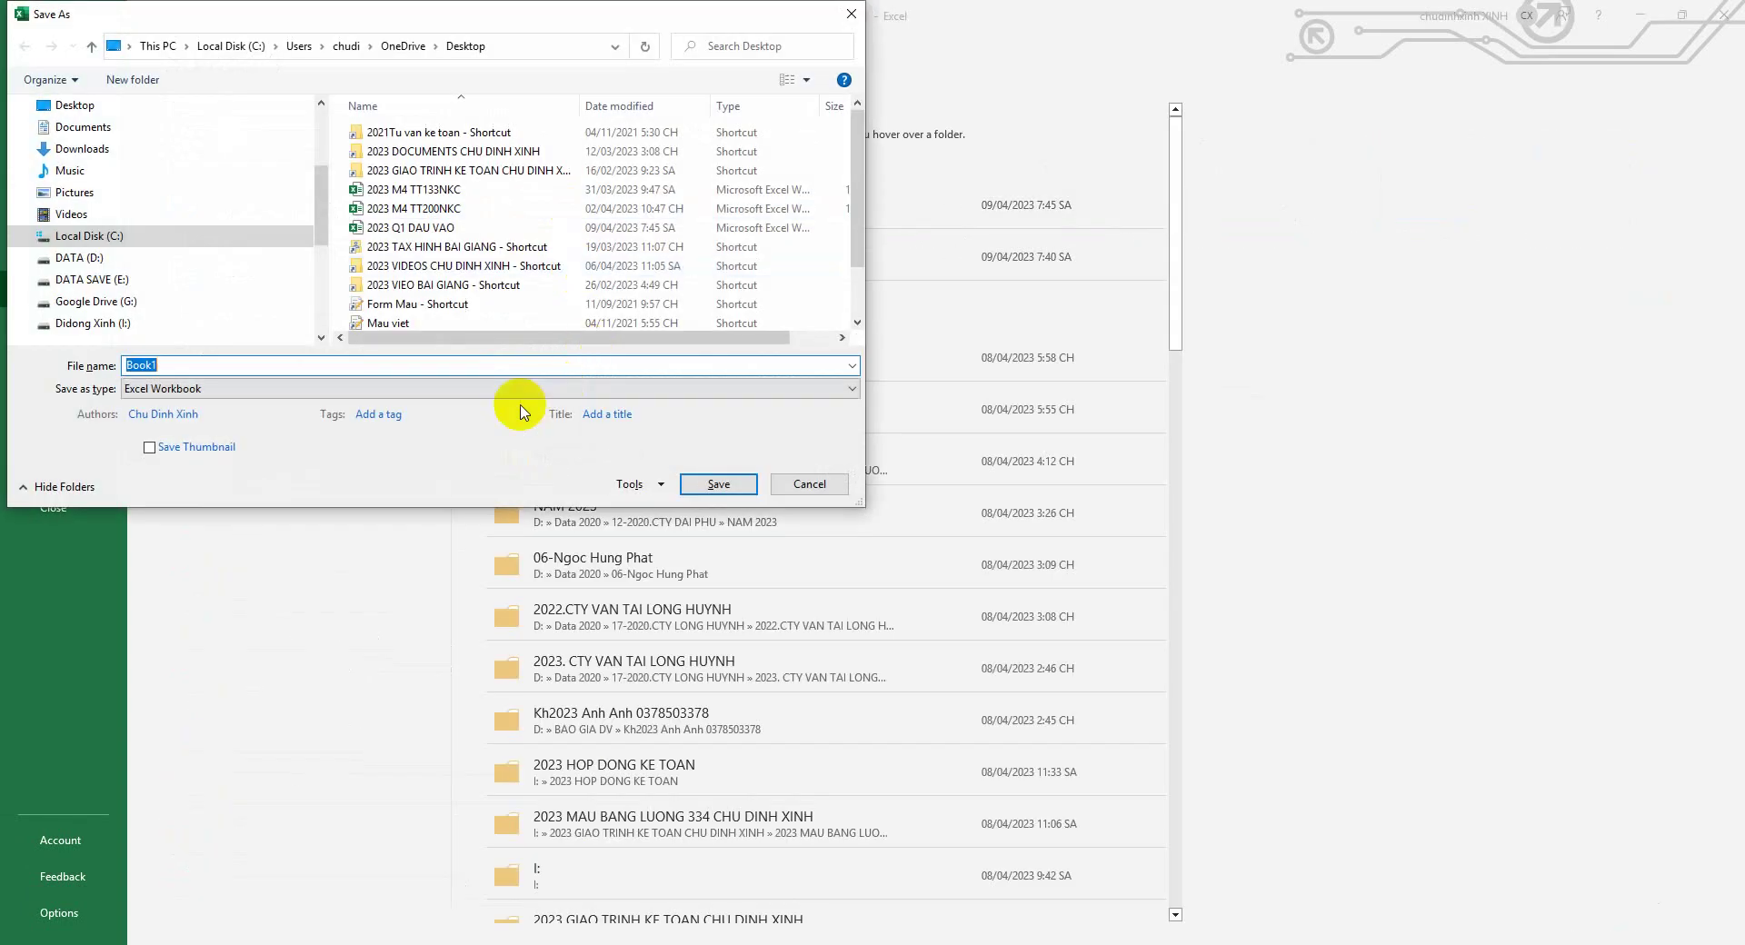
text(202)
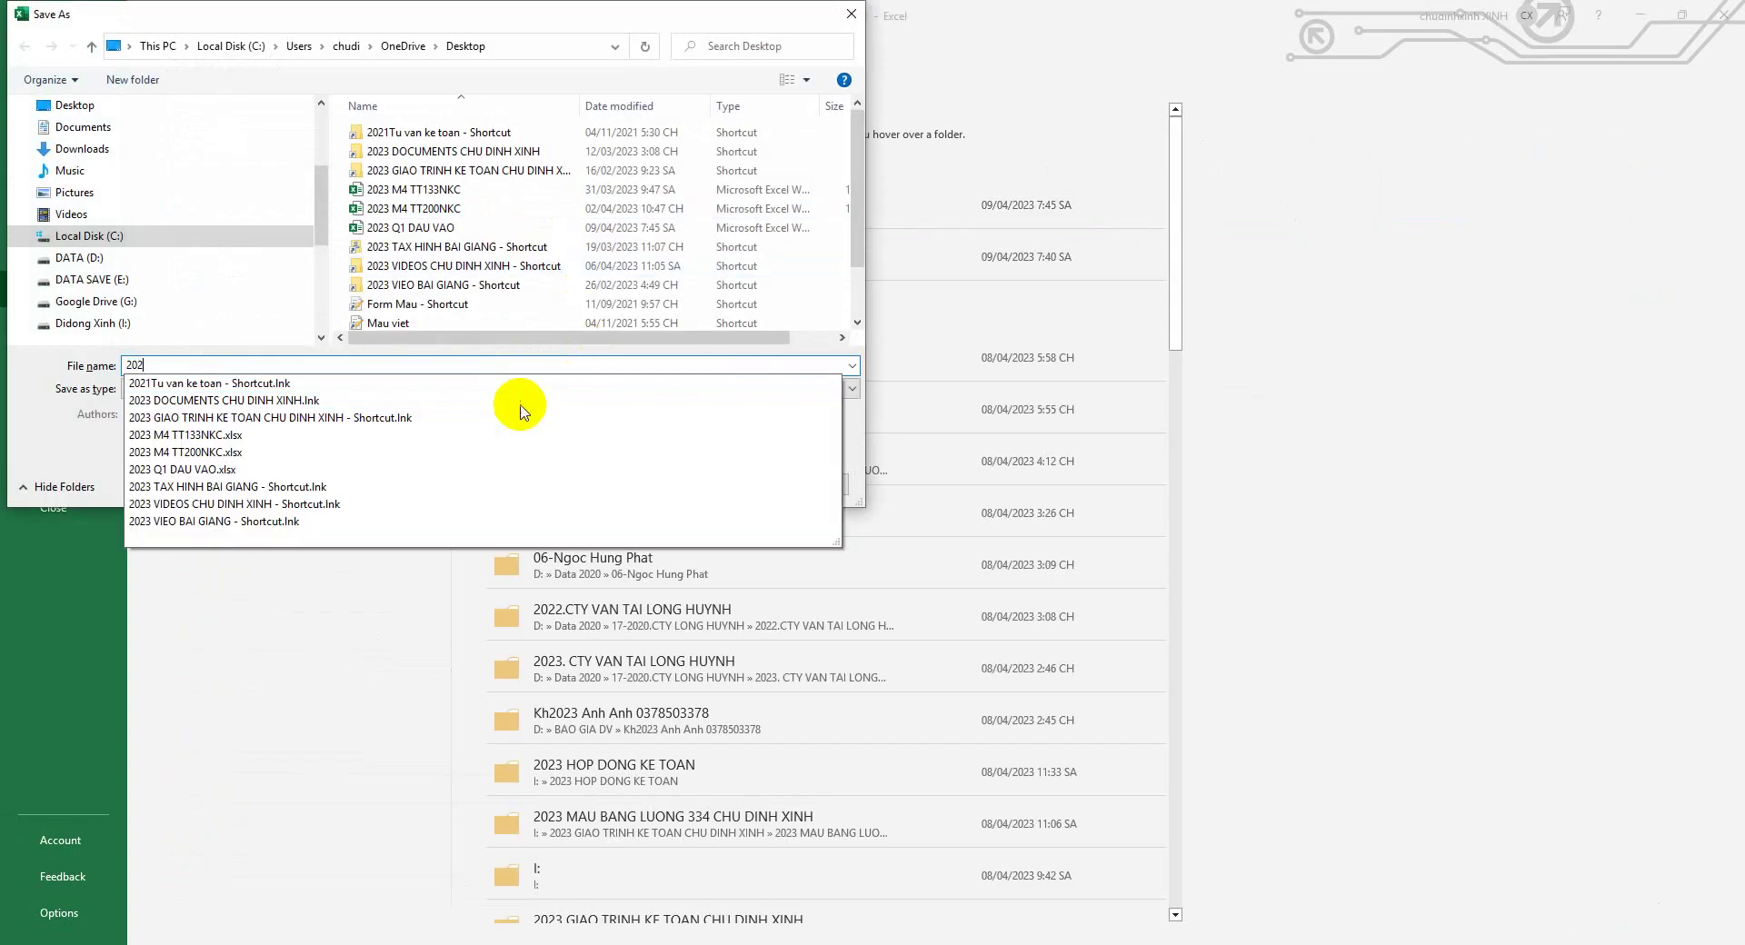
text(3 Q1)
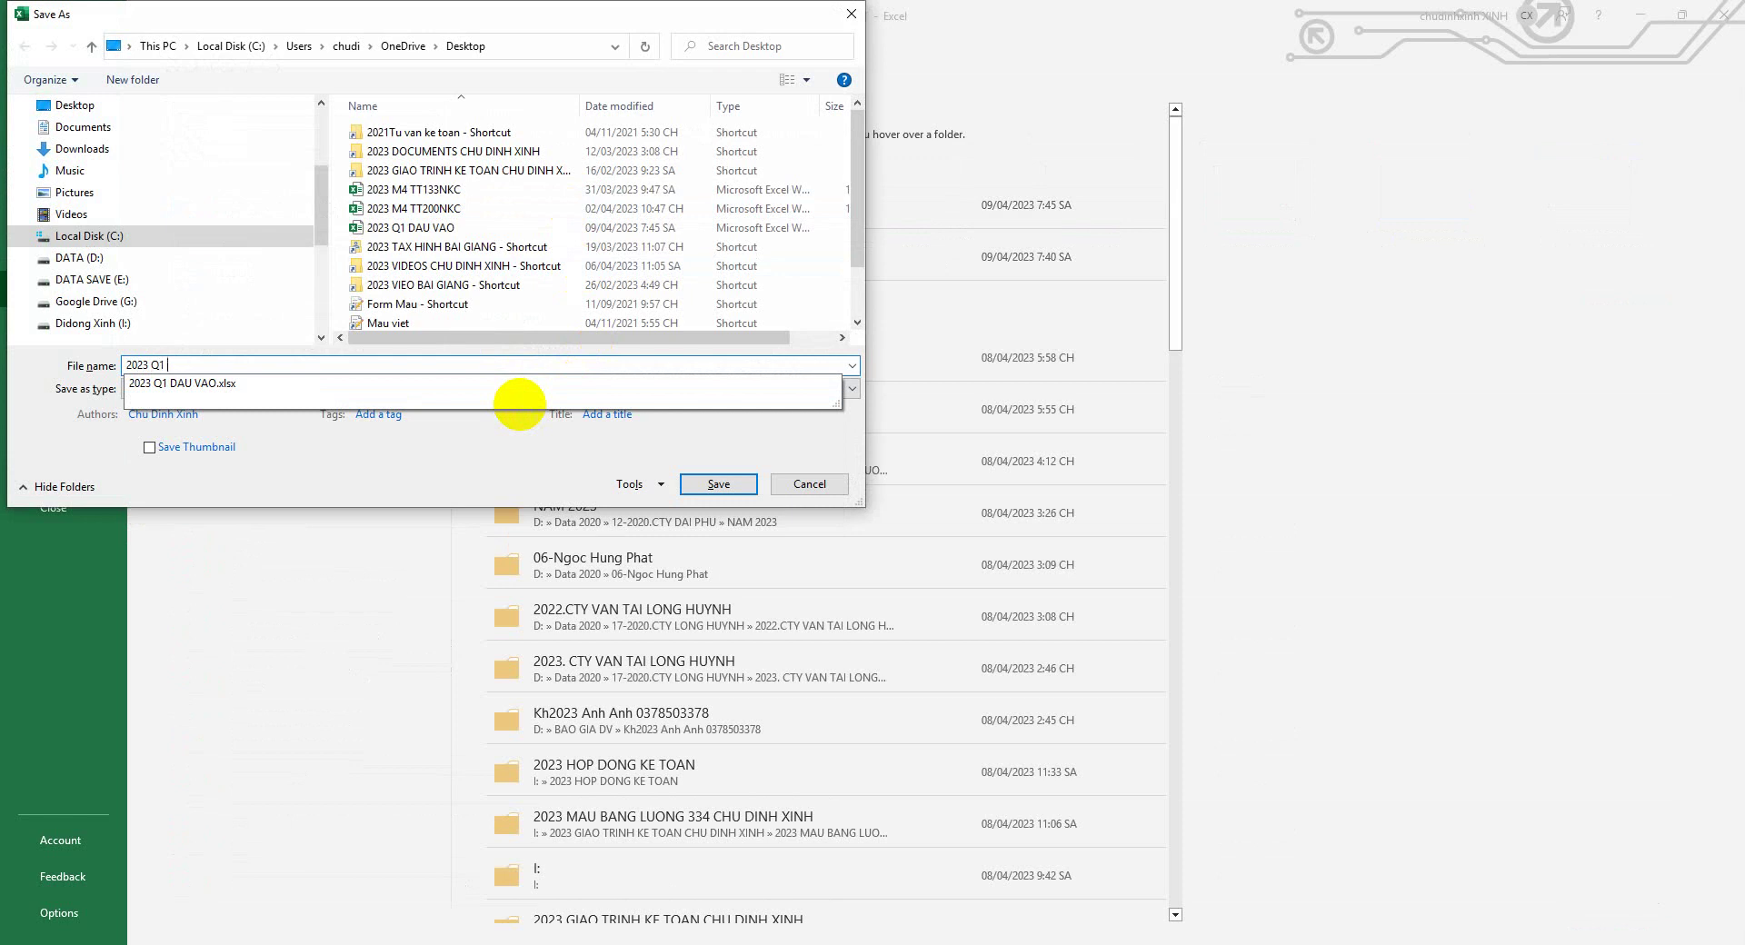
text( DAU RA)
key(Return)
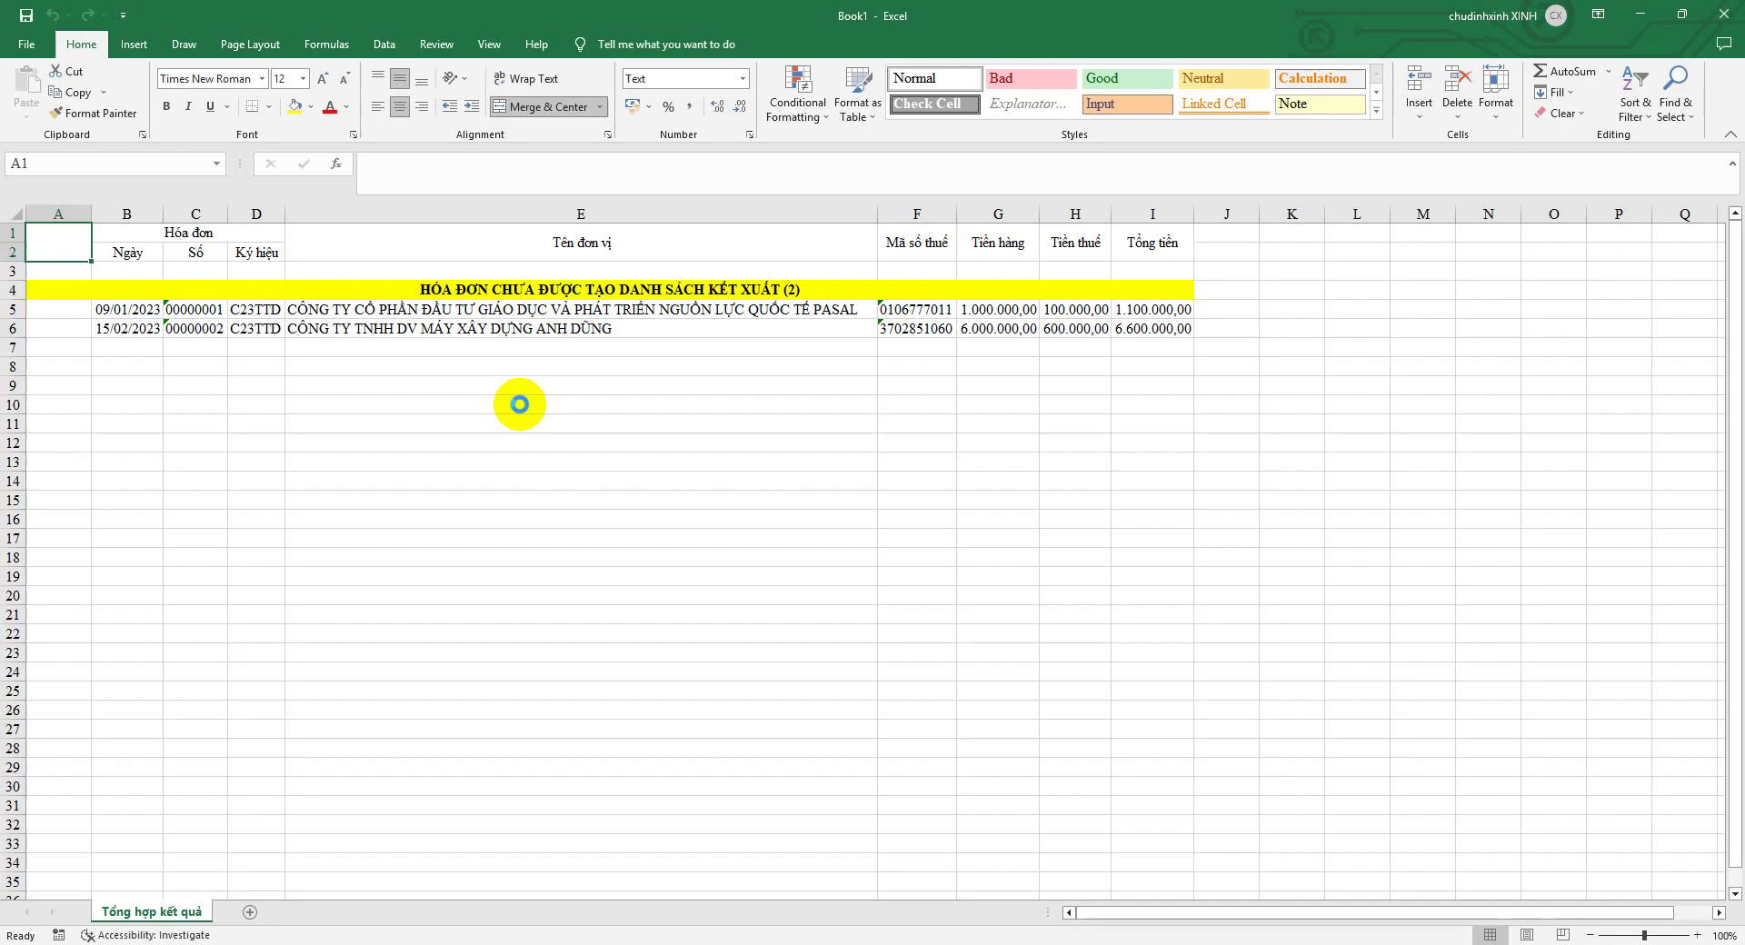
- Sum the Tiền hàng, Tiền thuế and Tổng tiền columns in row 7 and format these totals in bold red
click(977, 349)
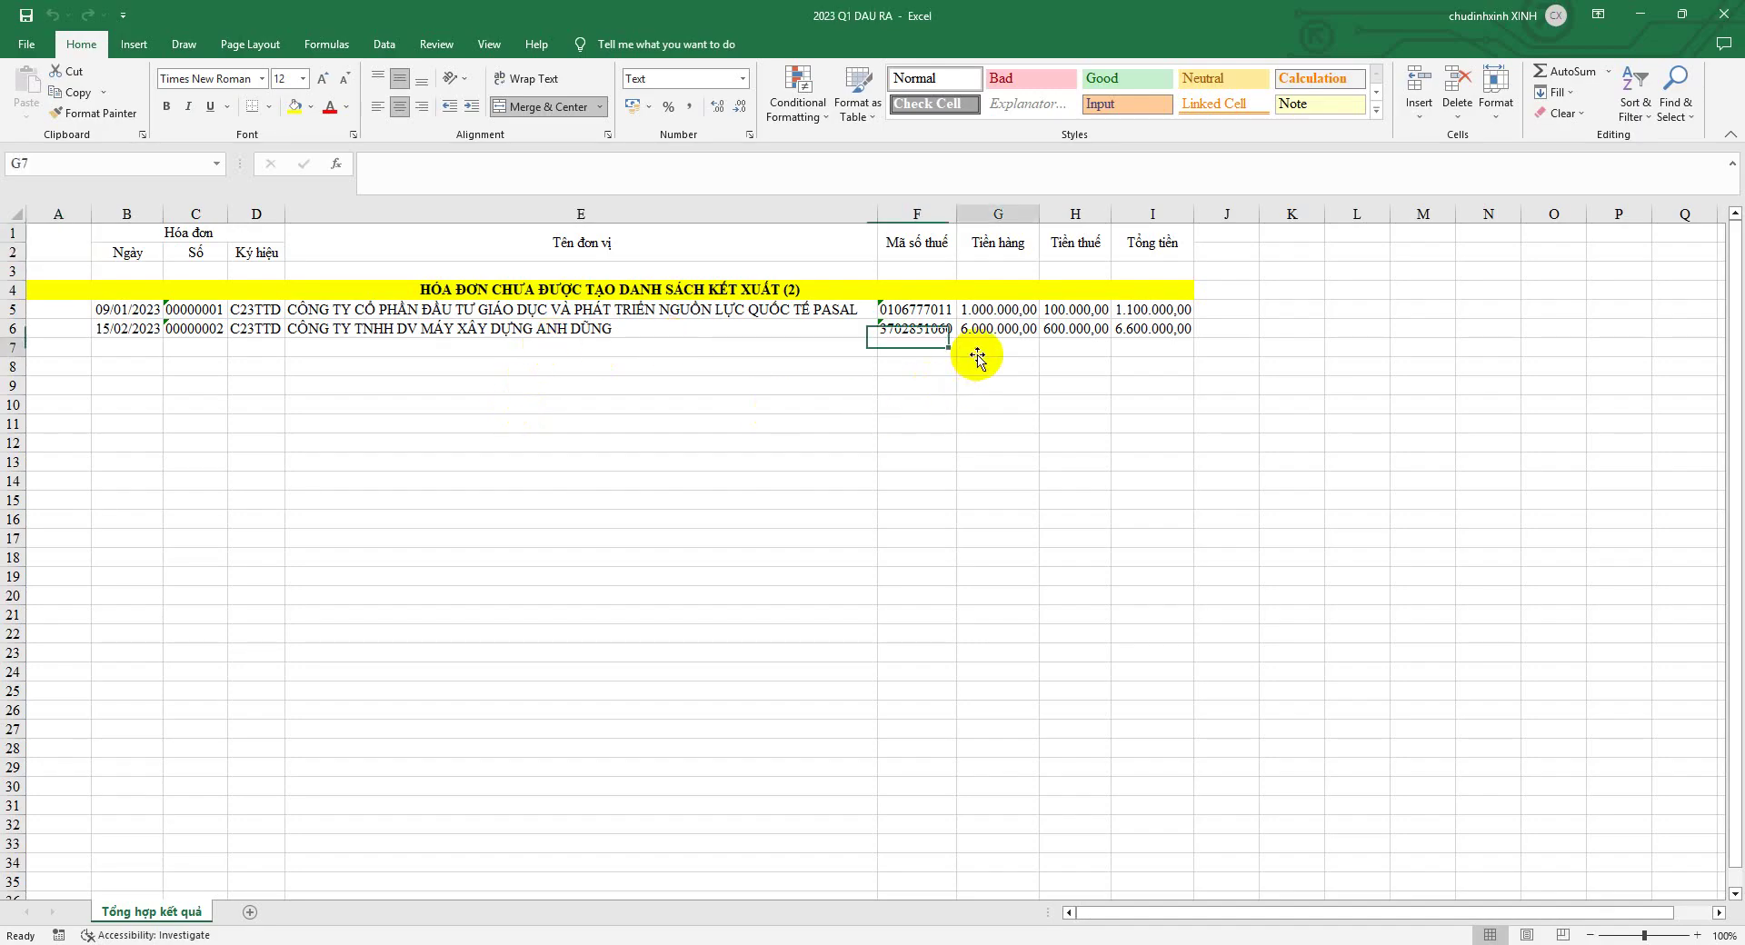
click(1554, 72)
key(Return)
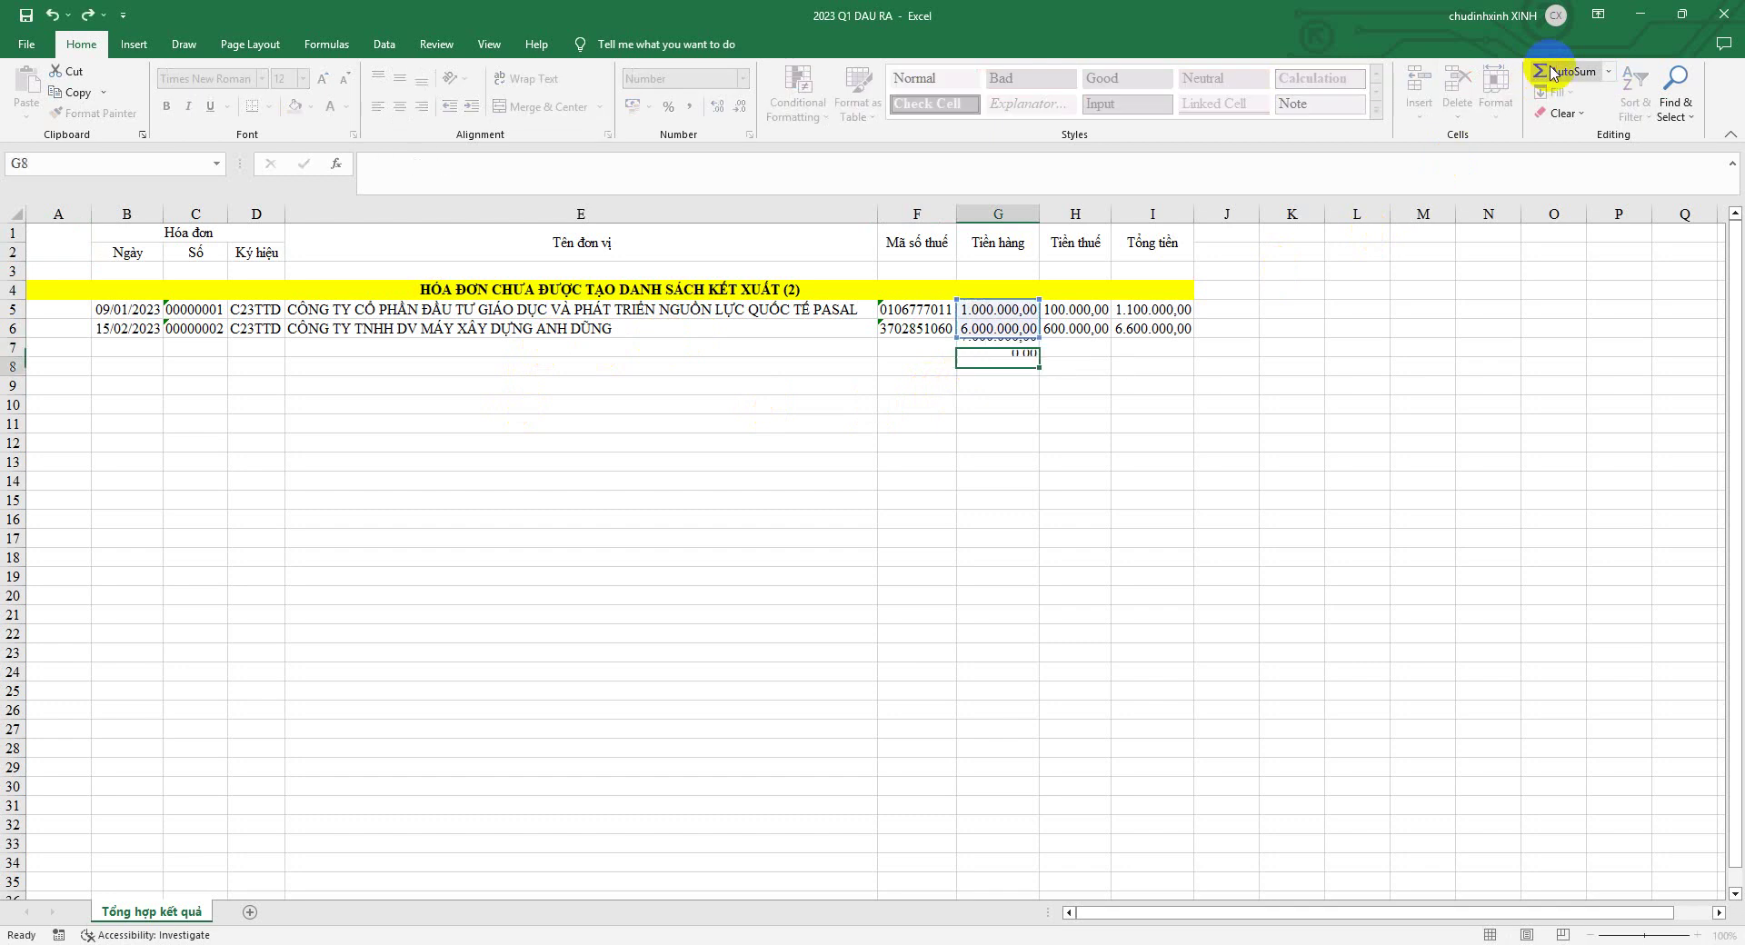
click(994, 349)
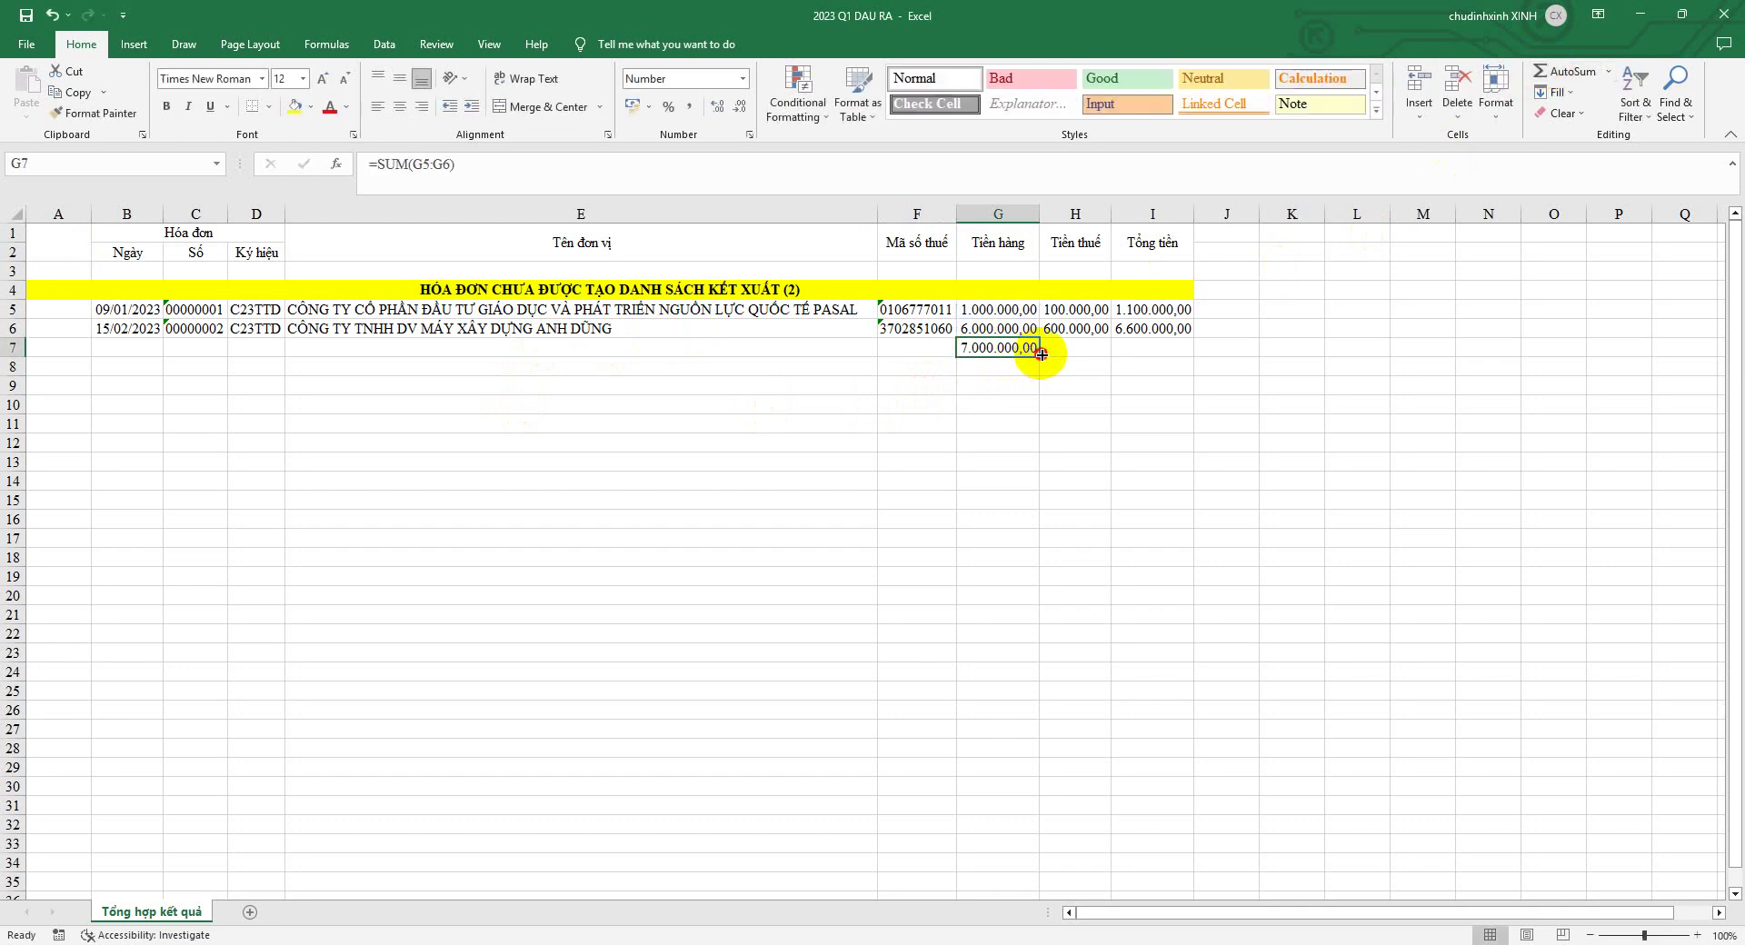
drag(1040, 353, 1176, 355)
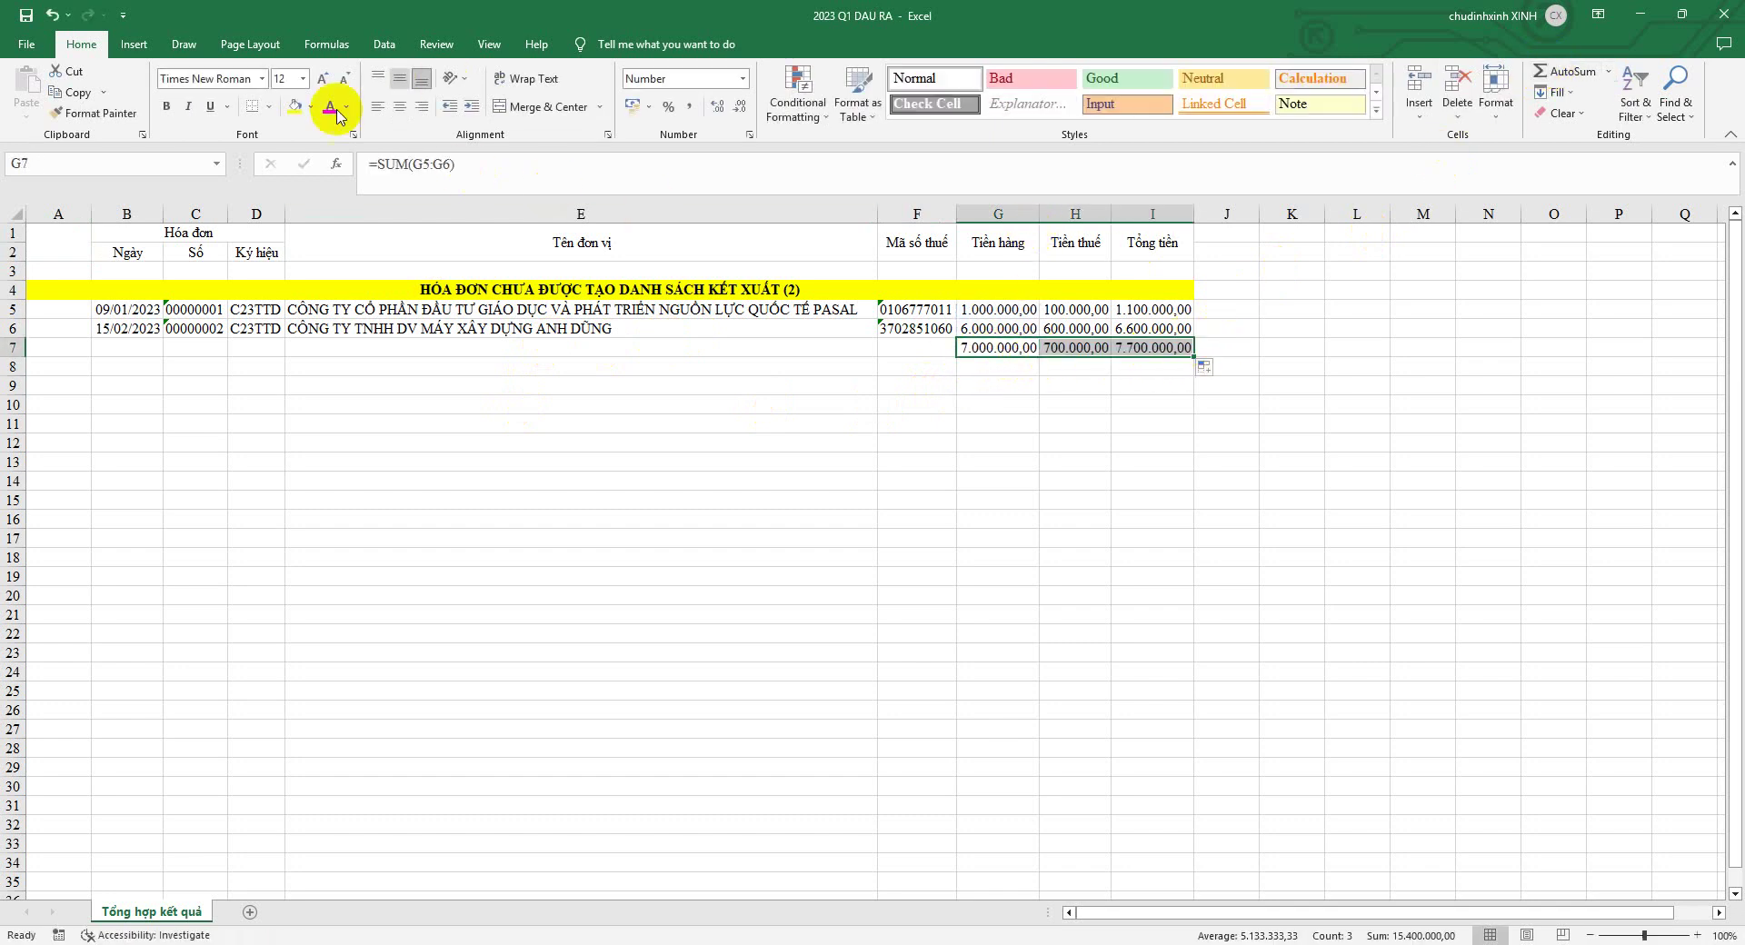
click(166, 106)
click(331, 106)
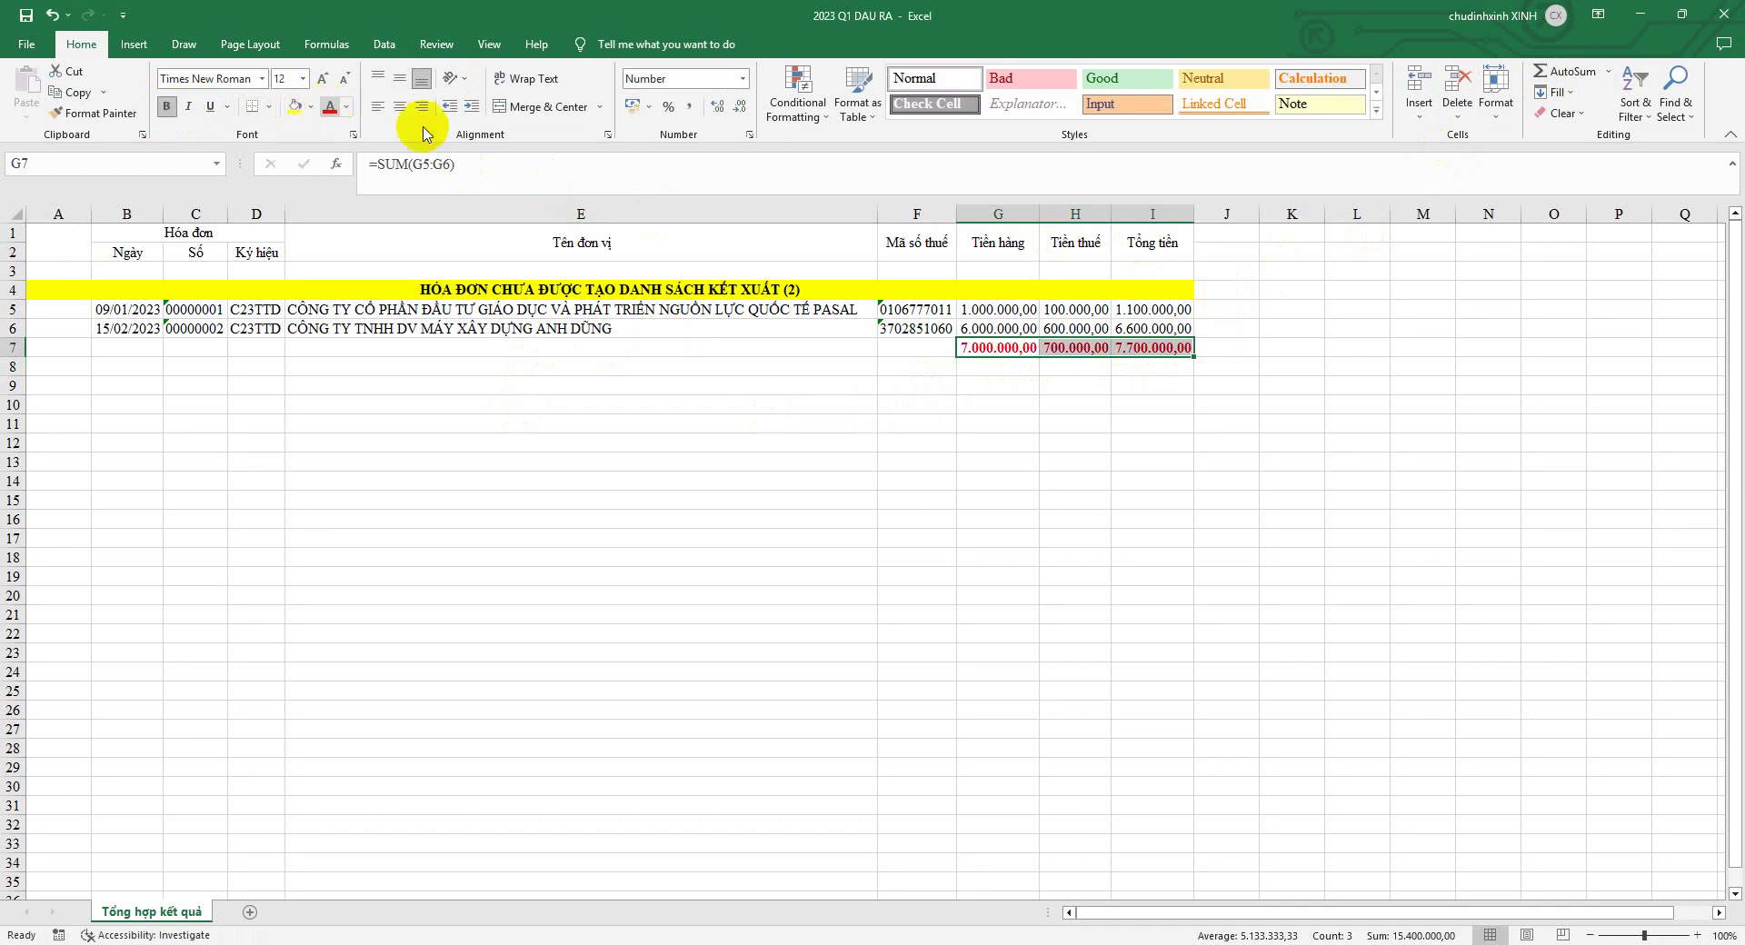
- Switch to HTKK from the desktop, log in with the preselected company tax code and decline the software update
click(1640, 13)
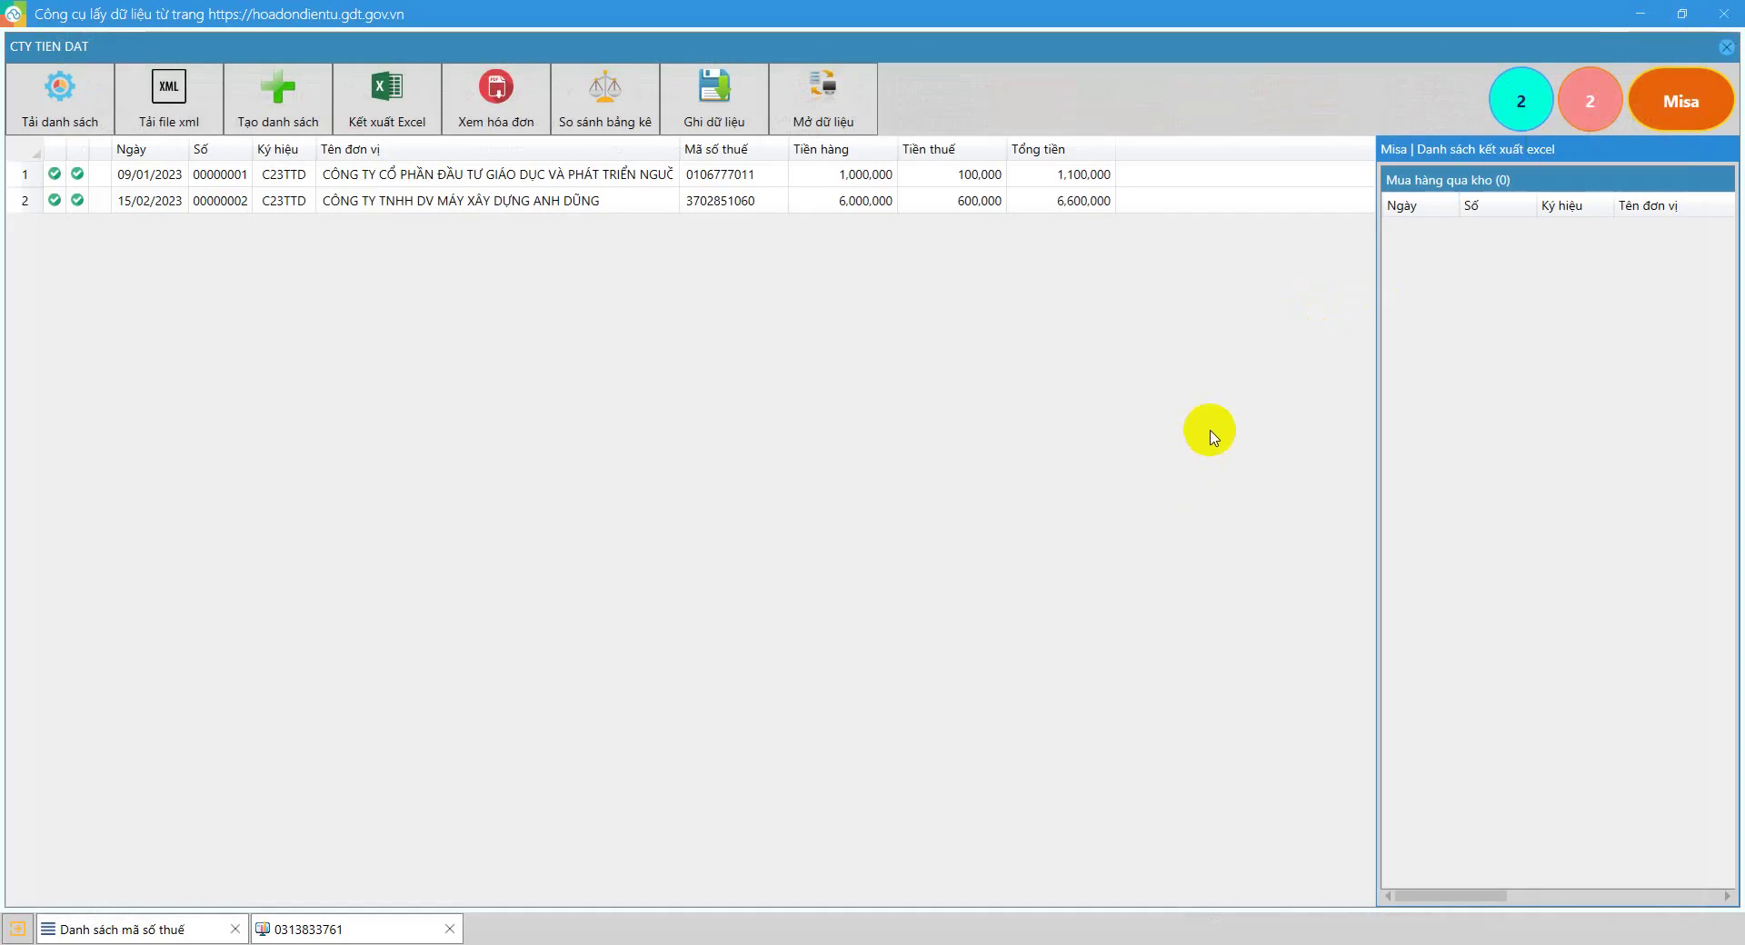
click(1646, 18)
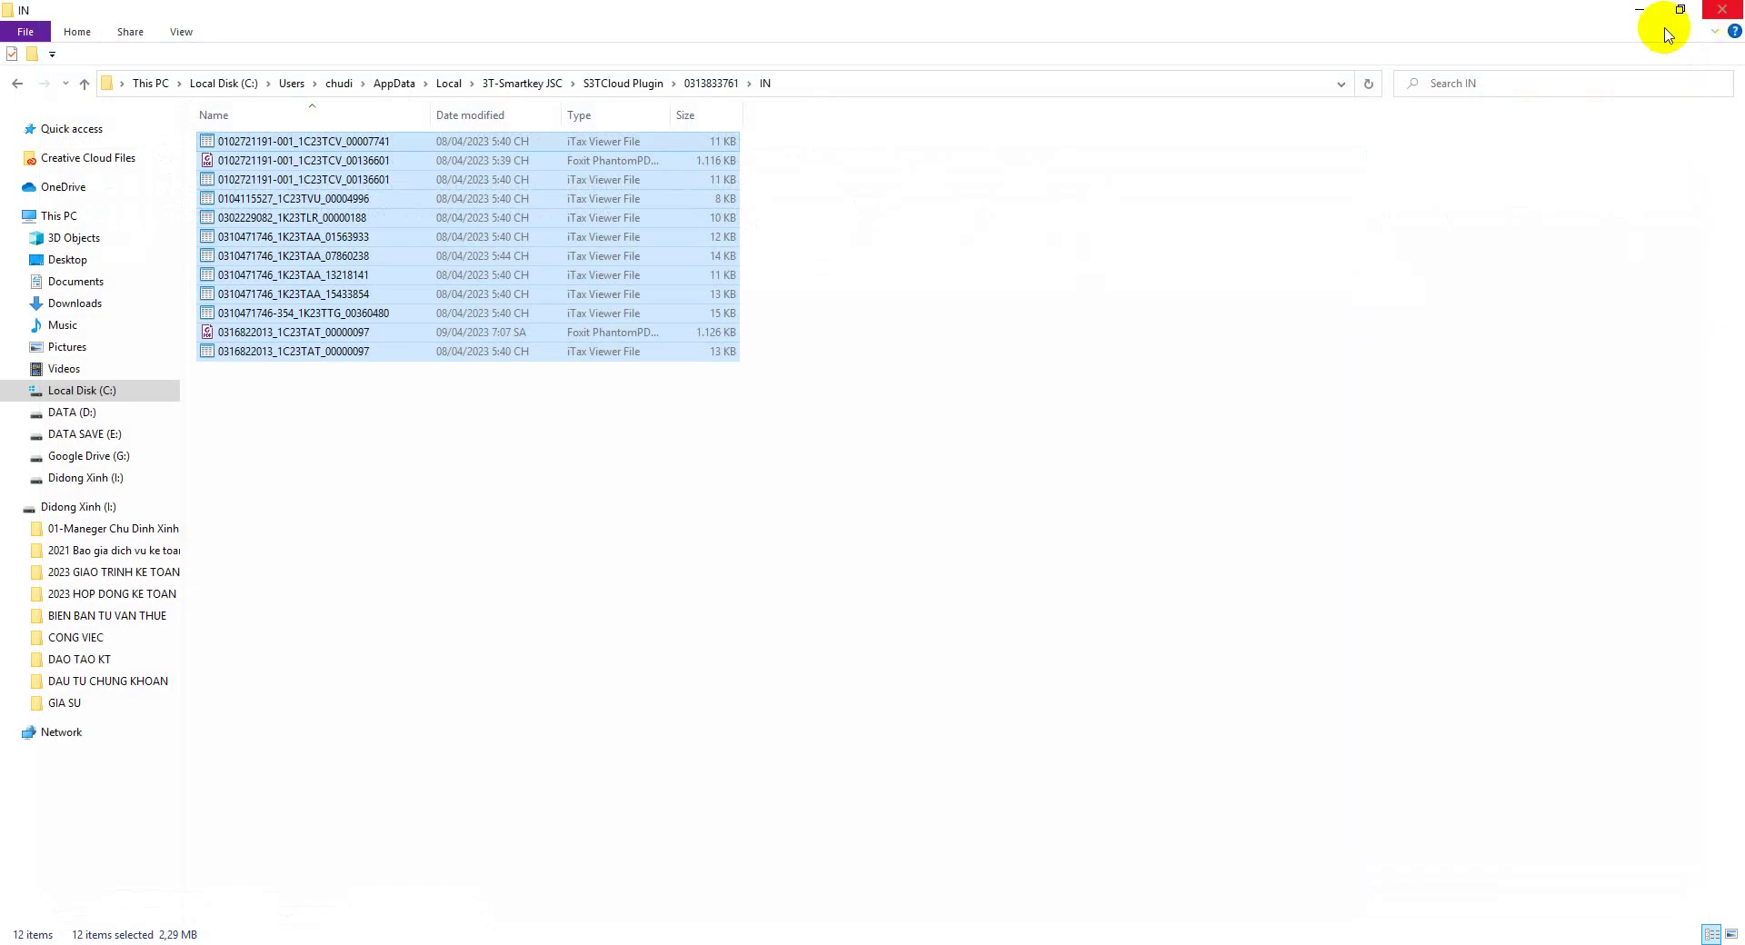
click(1638, 11)
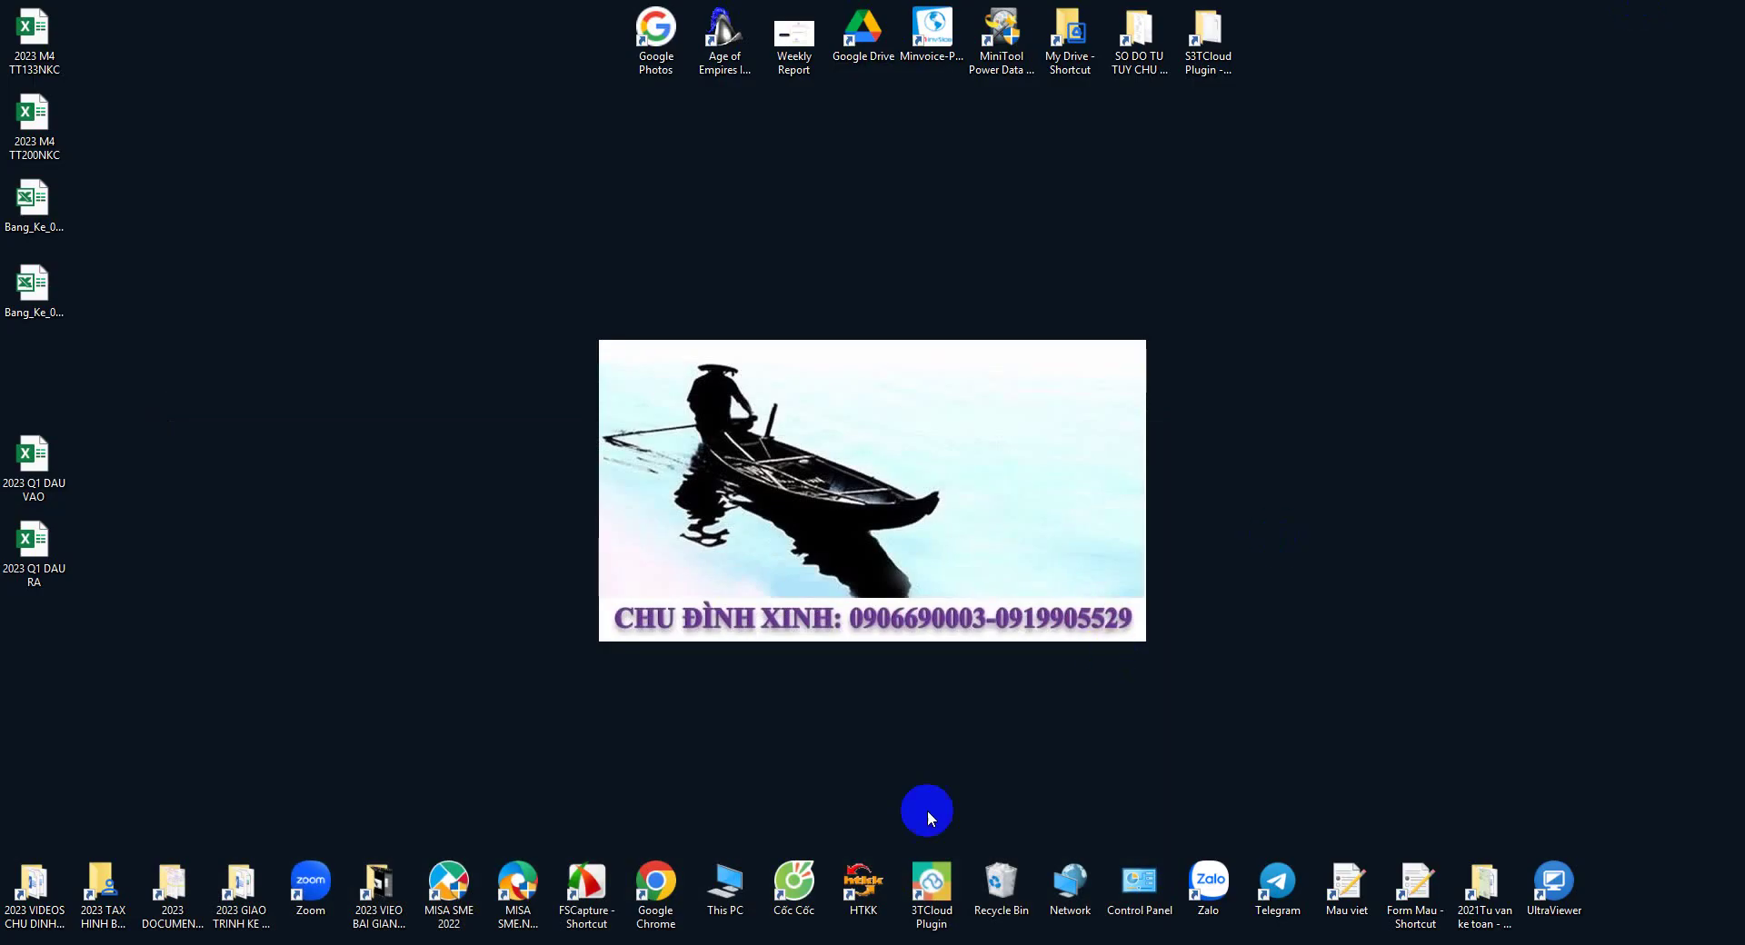
double_click(867, 881)
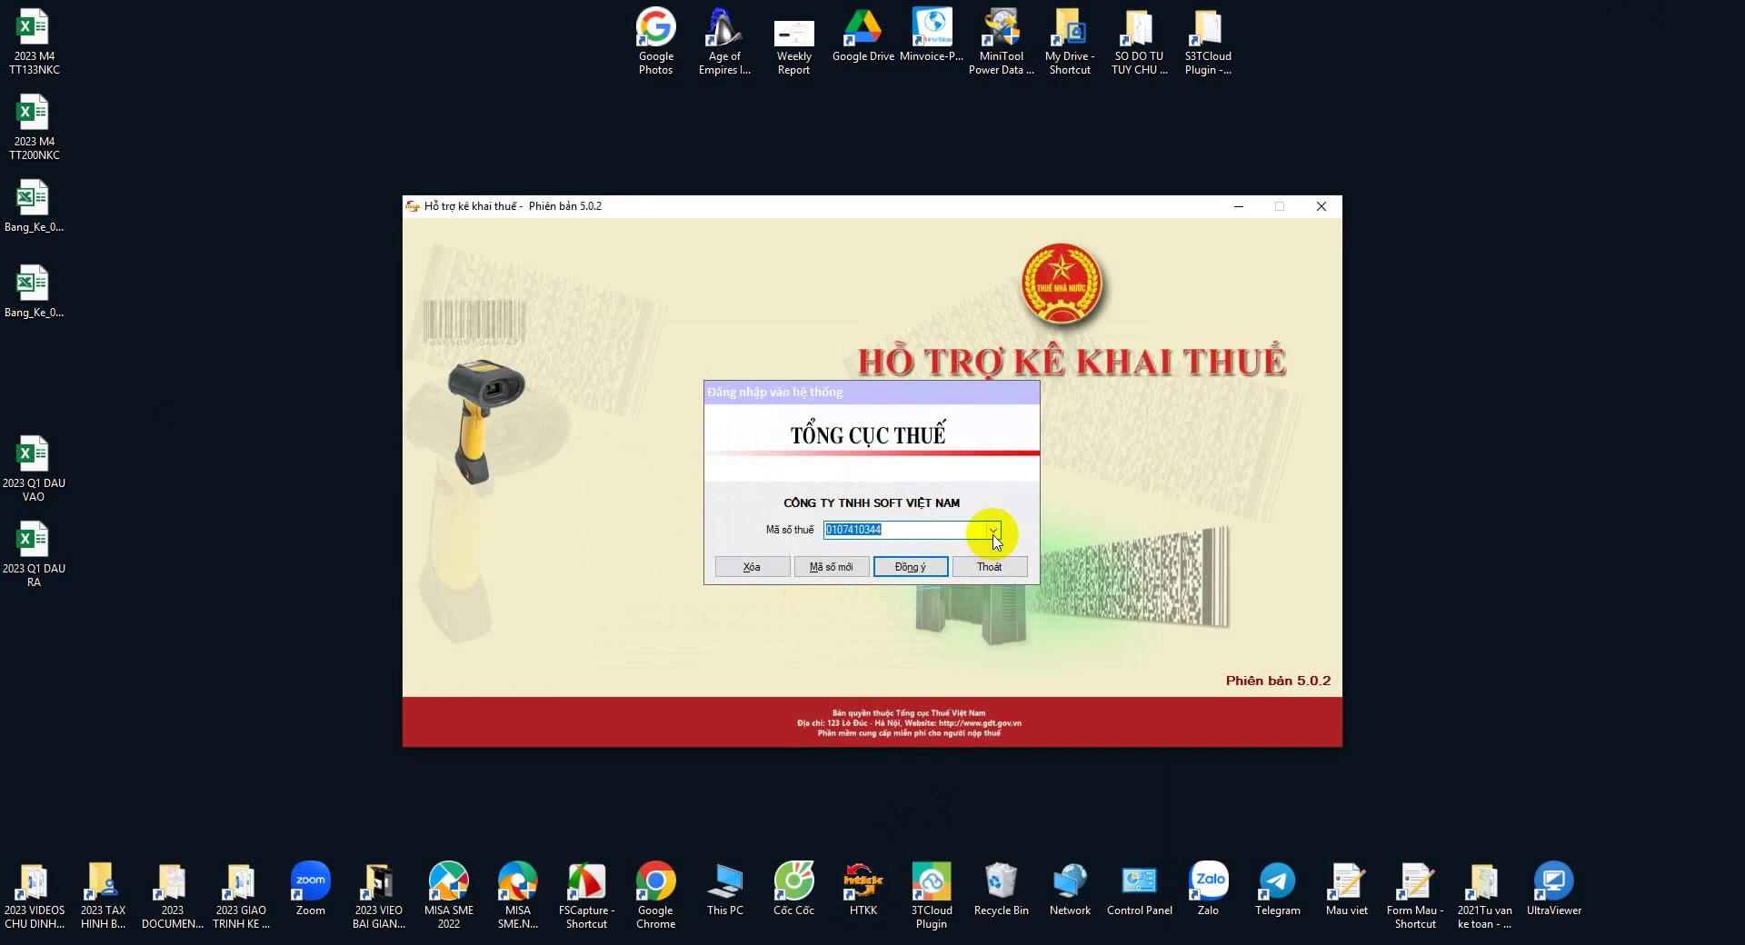
click(994, 530)
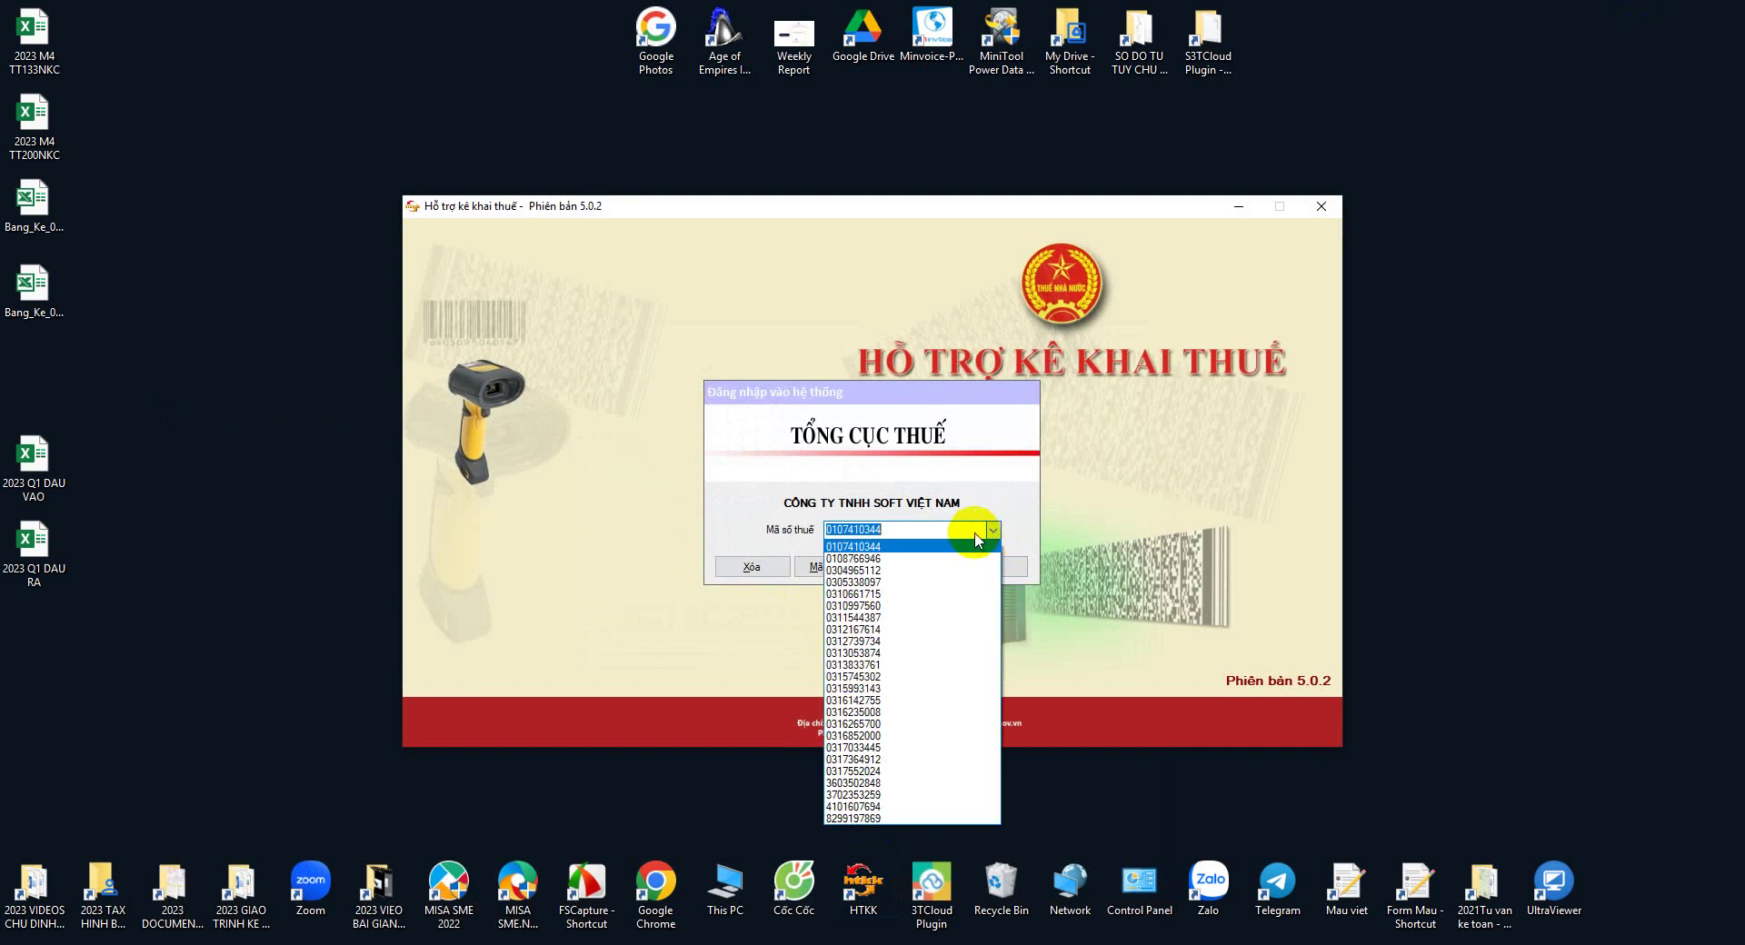
click(976, 405)
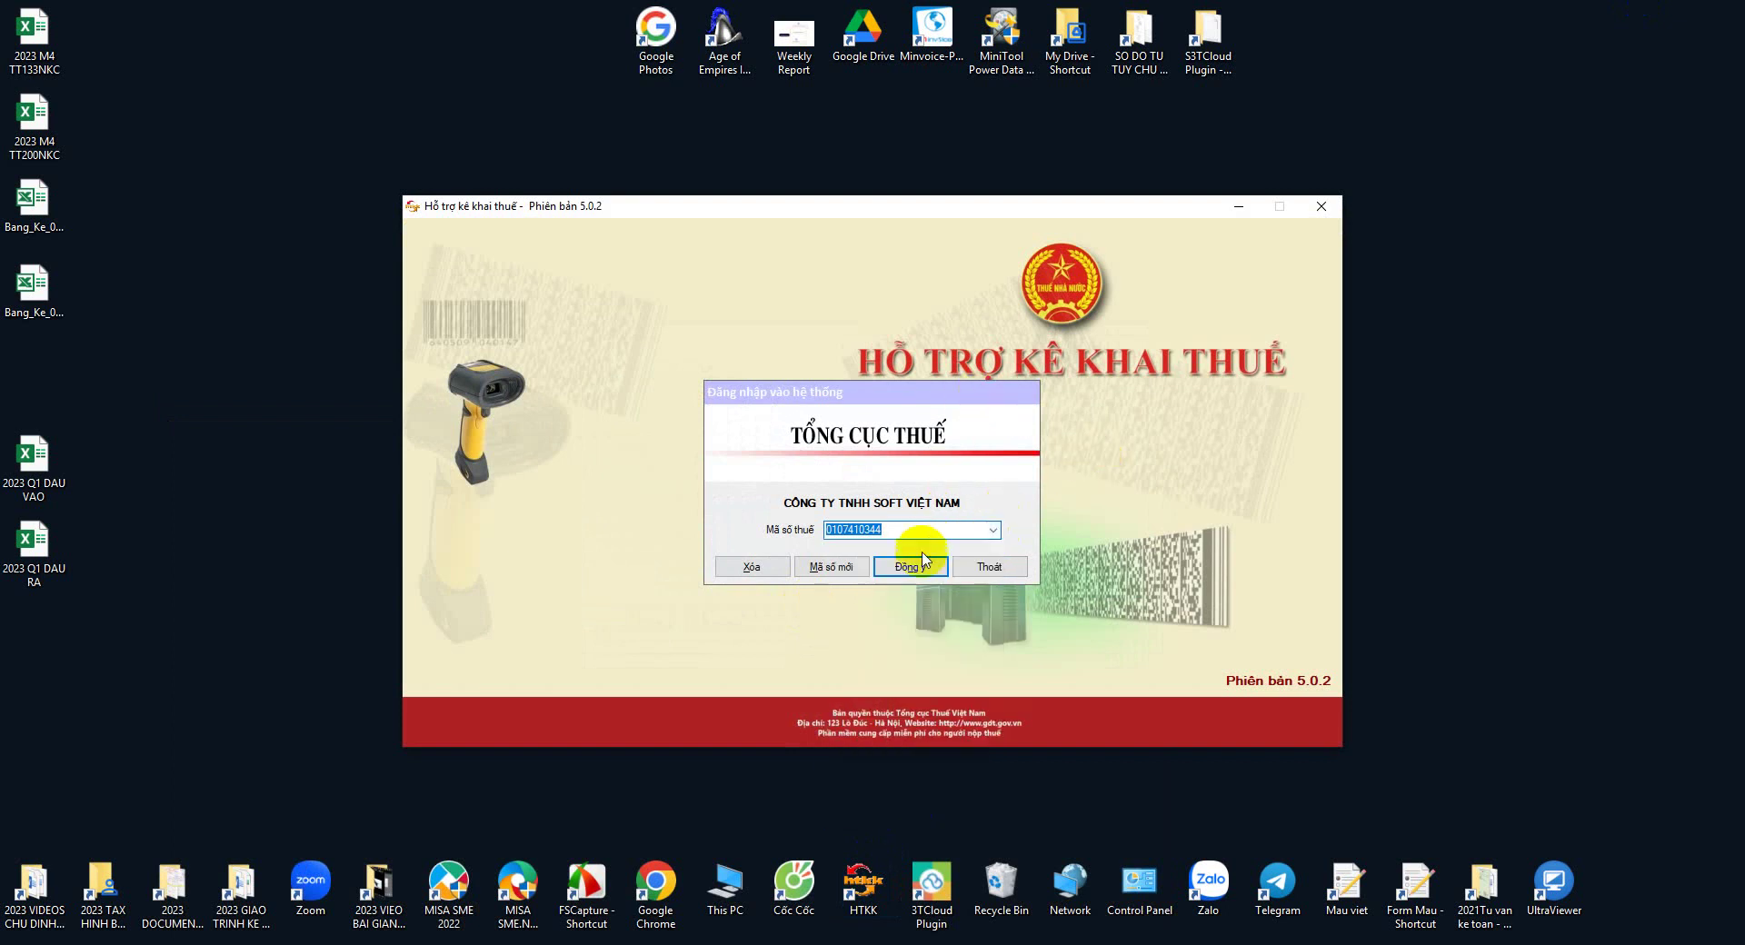
click(992, 565)
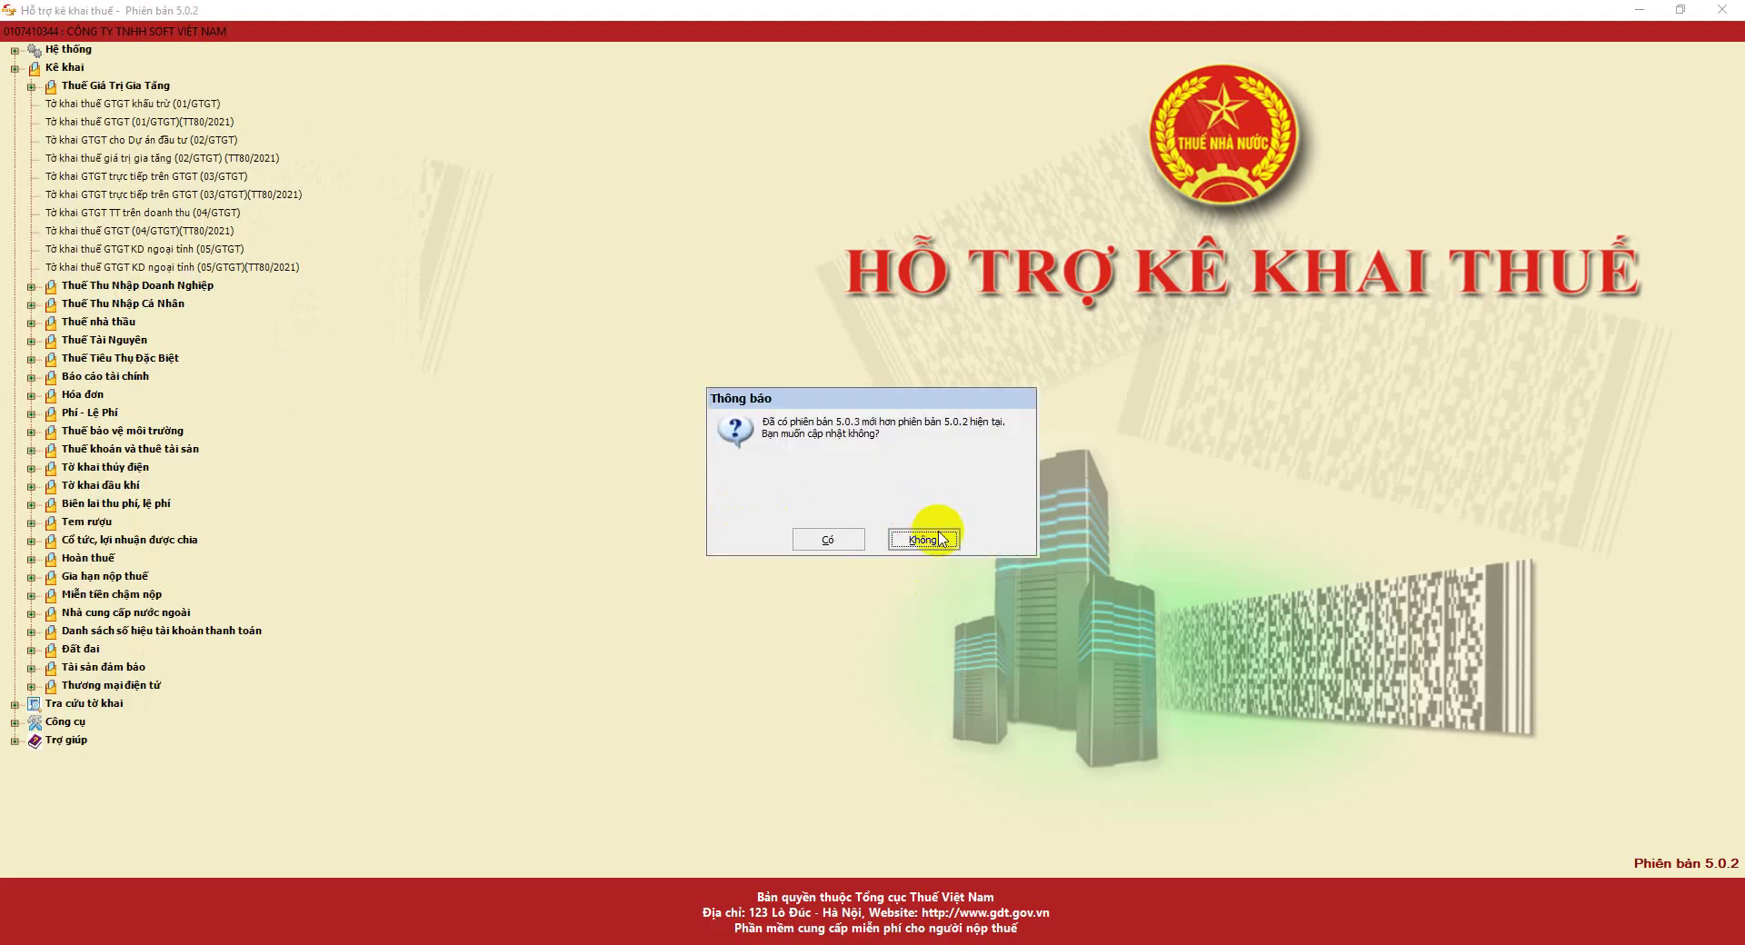
click(922, 539)
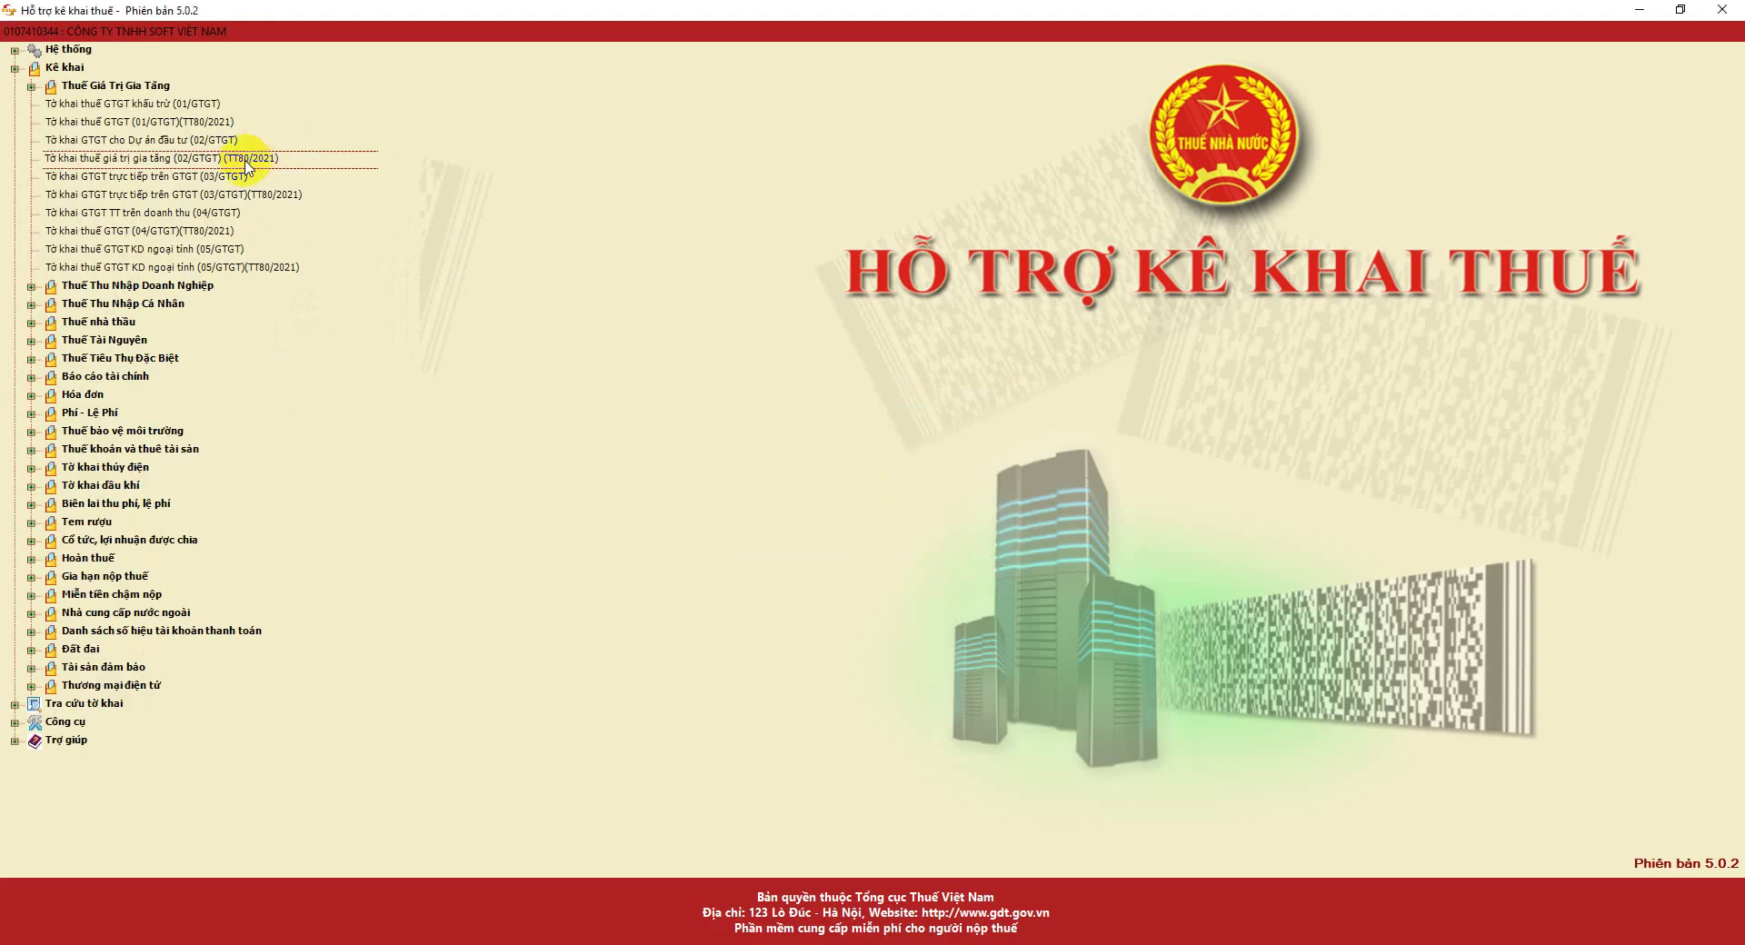
- Open the 01/GTGT (TT80/2021) VAT declaration as a first-time quarterly return for quarter 1 of 2023
double_click(218, 124)
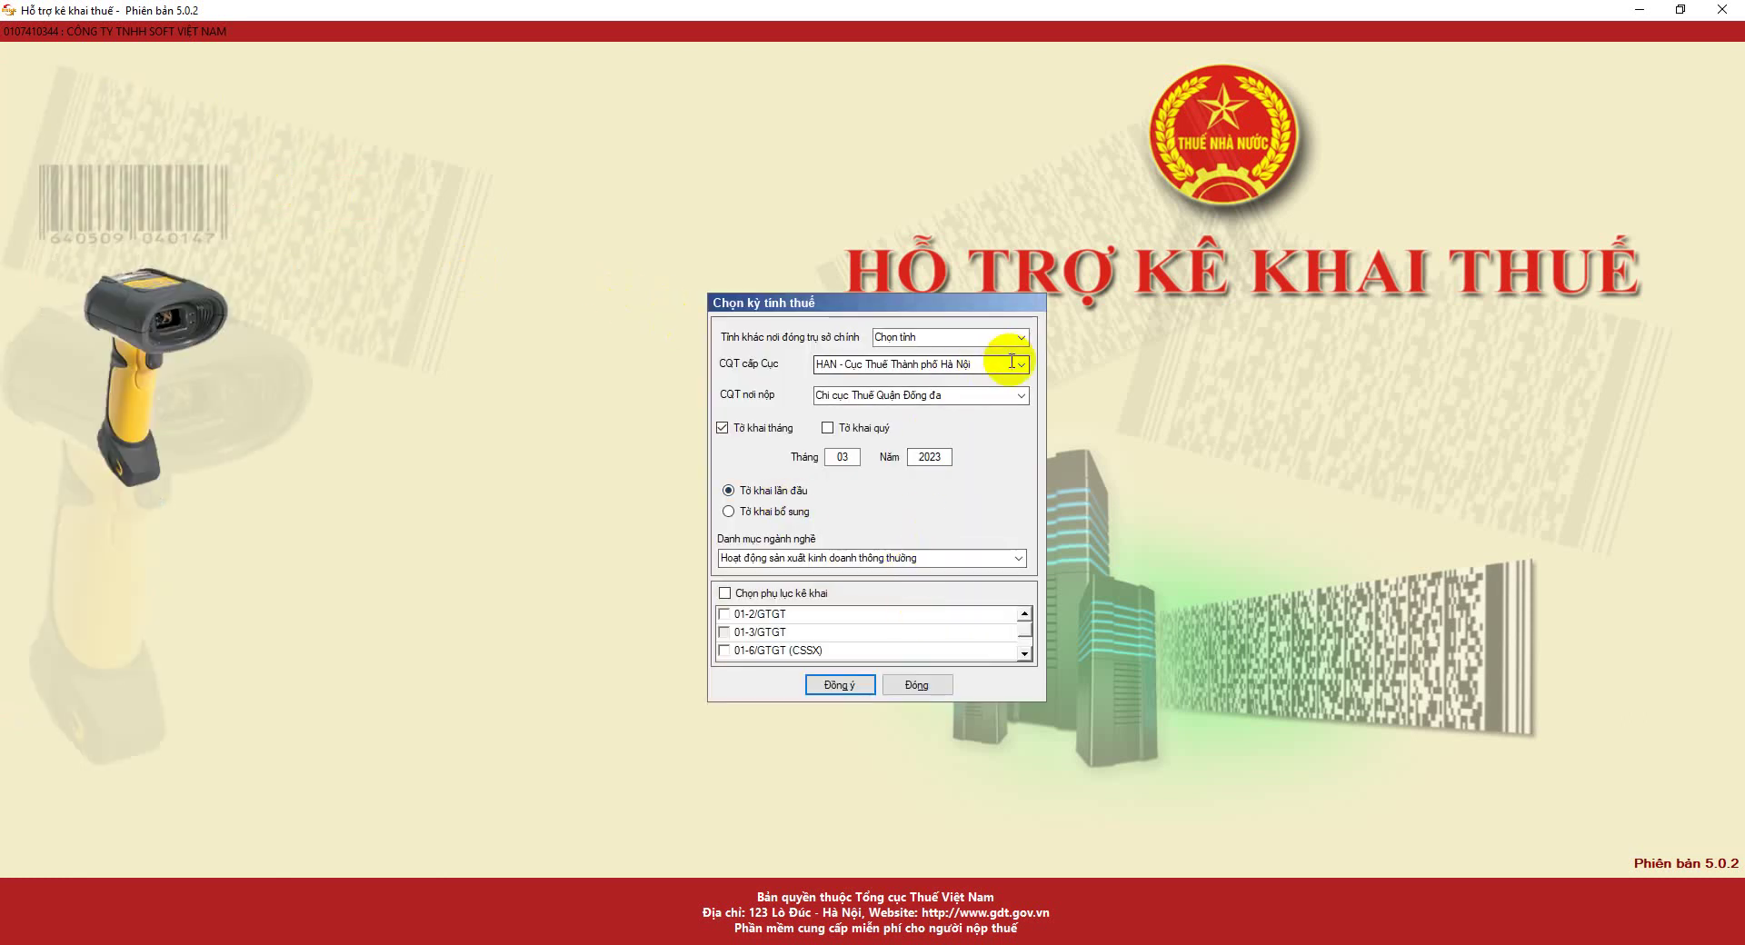
click(827, 427)
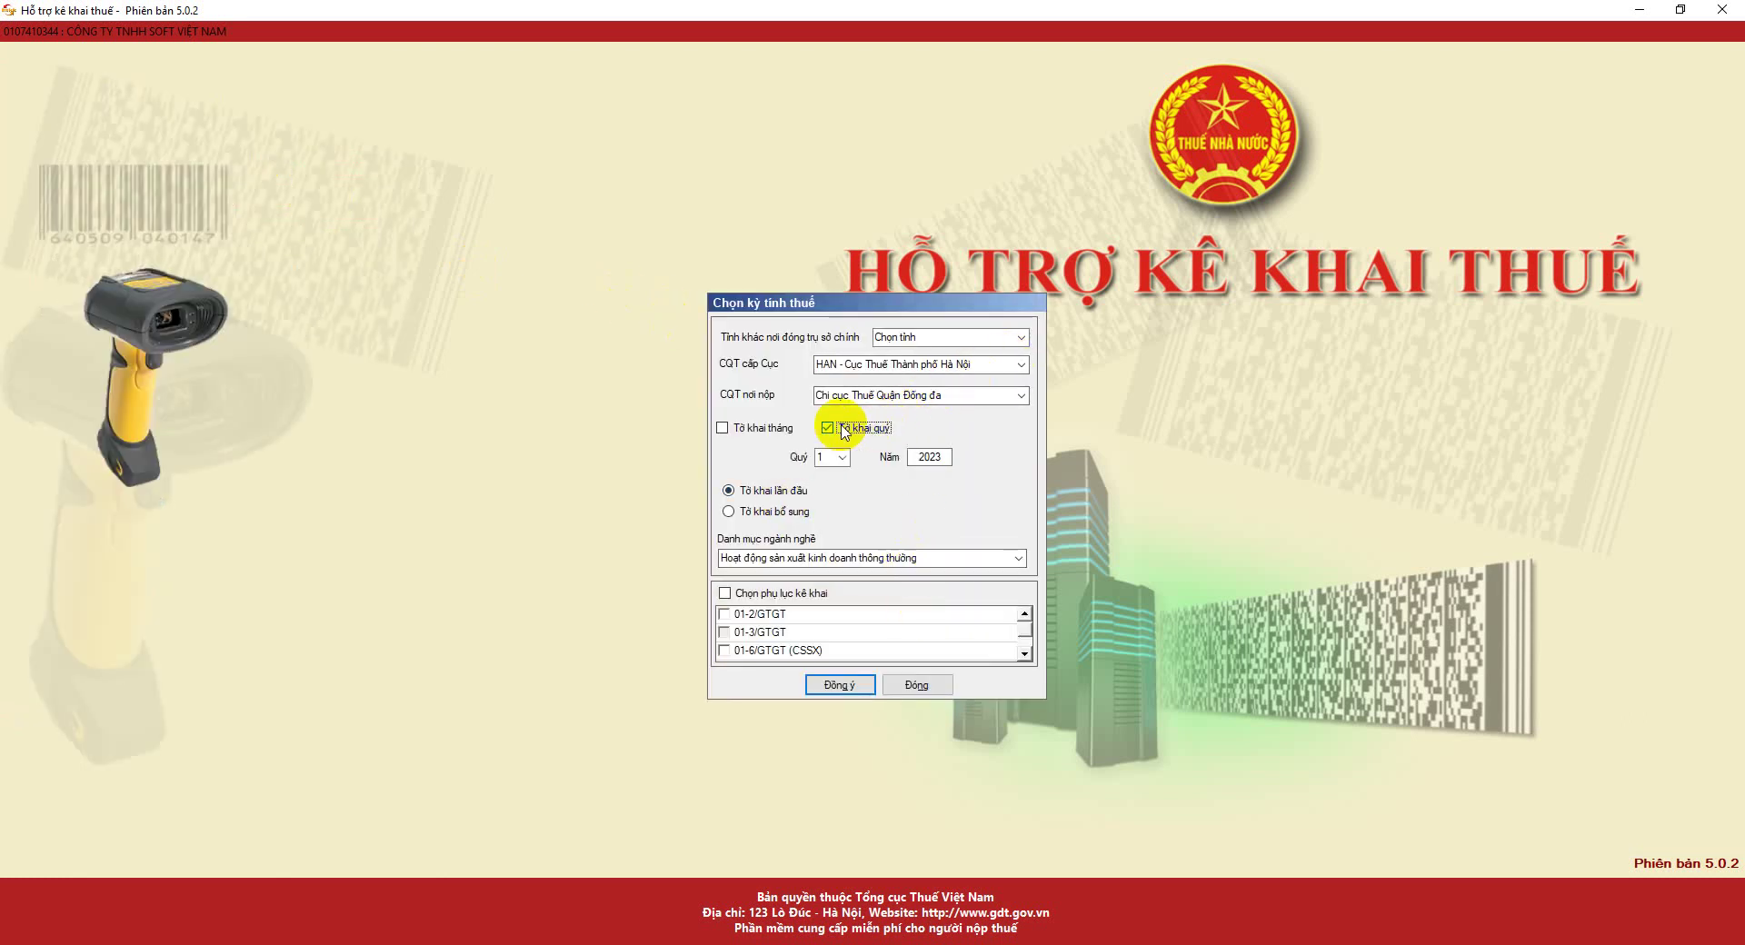
click(841, 687)
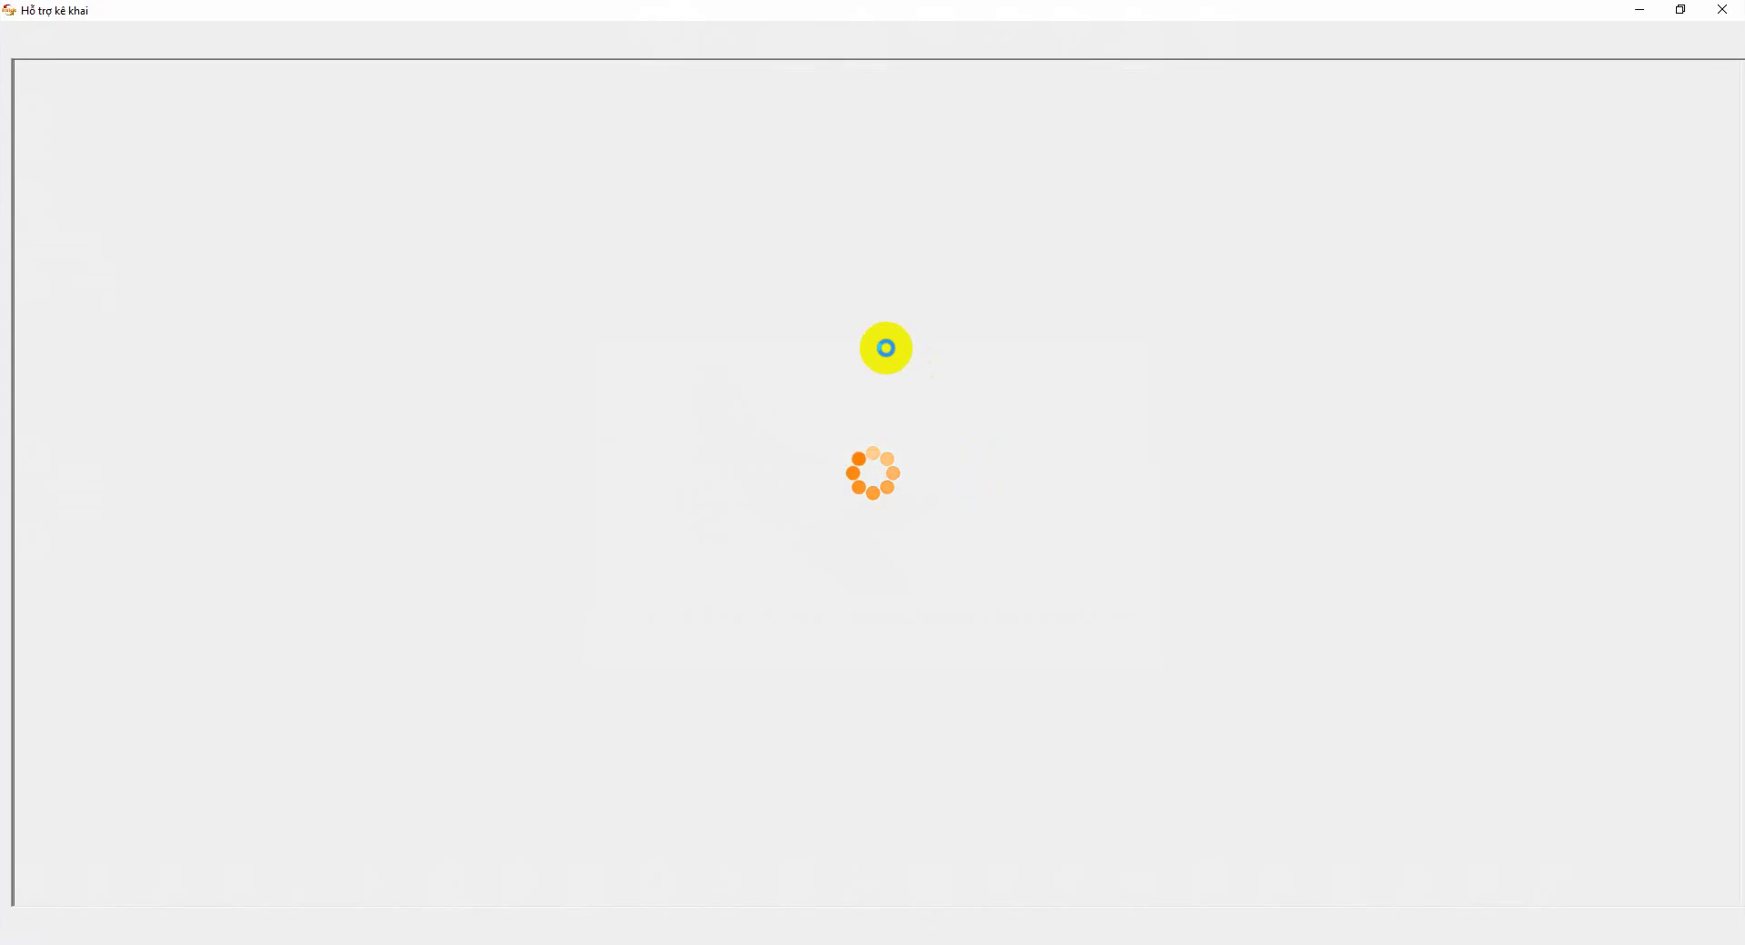
- Shrink the declaration window to a taller, narrower size and place it clear of the Excel files on the desktop
double_click(763, 25)
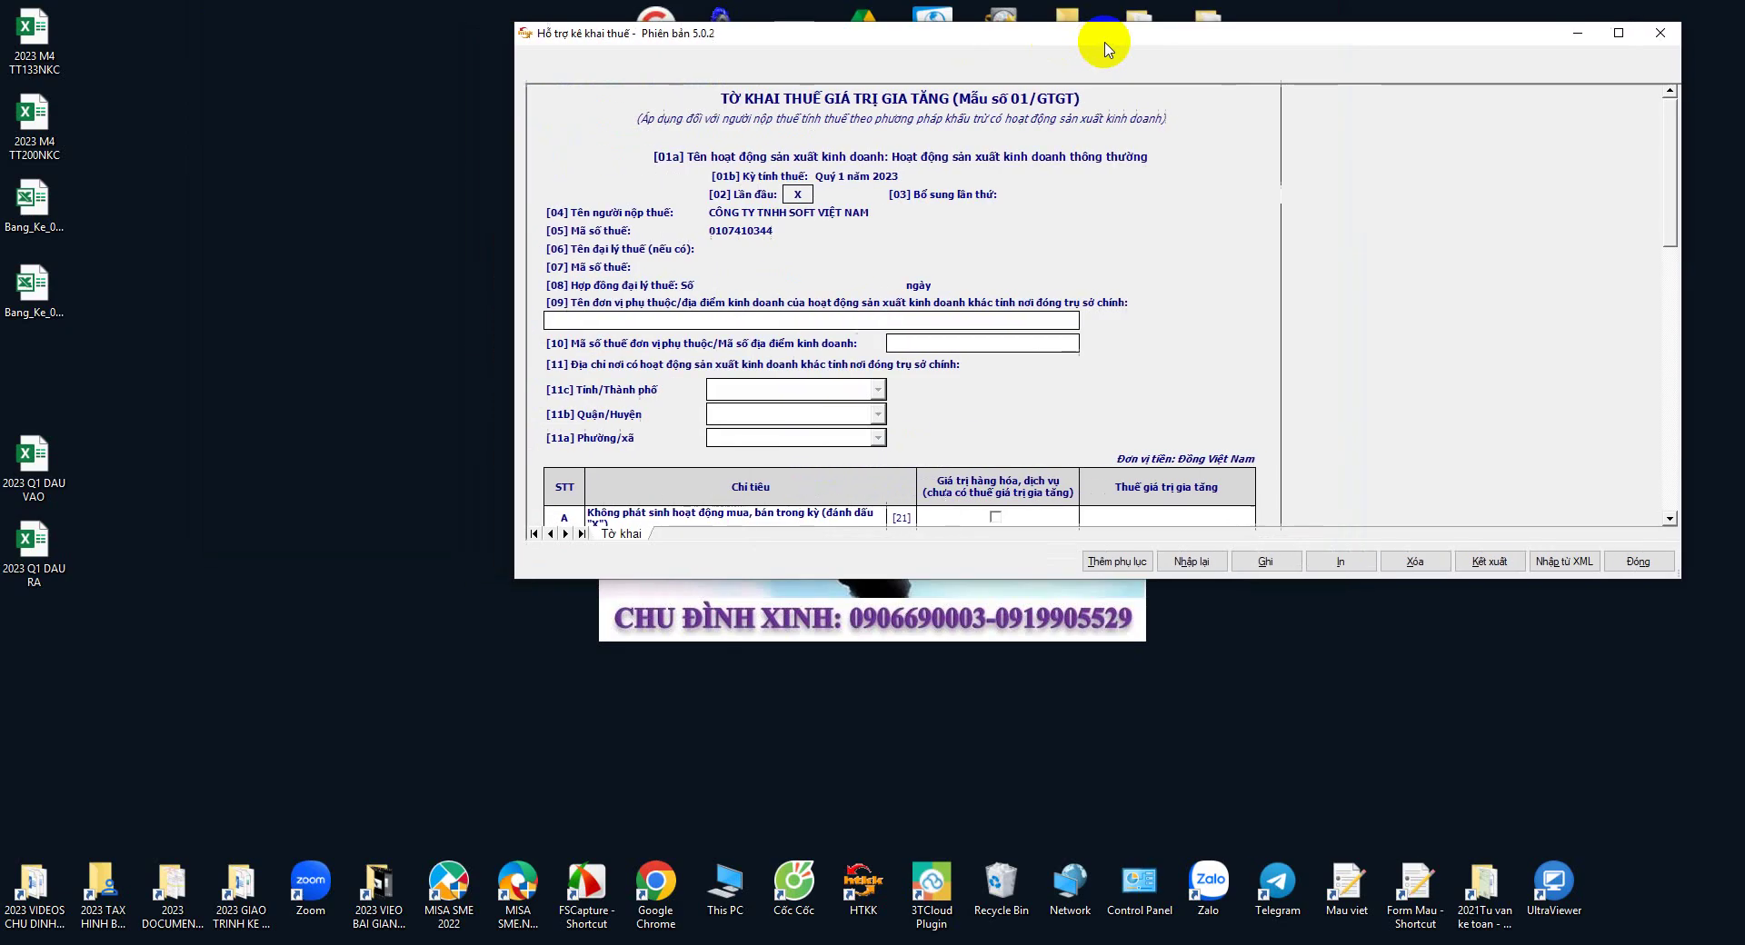
drag(1661, 567, 1646, 903)
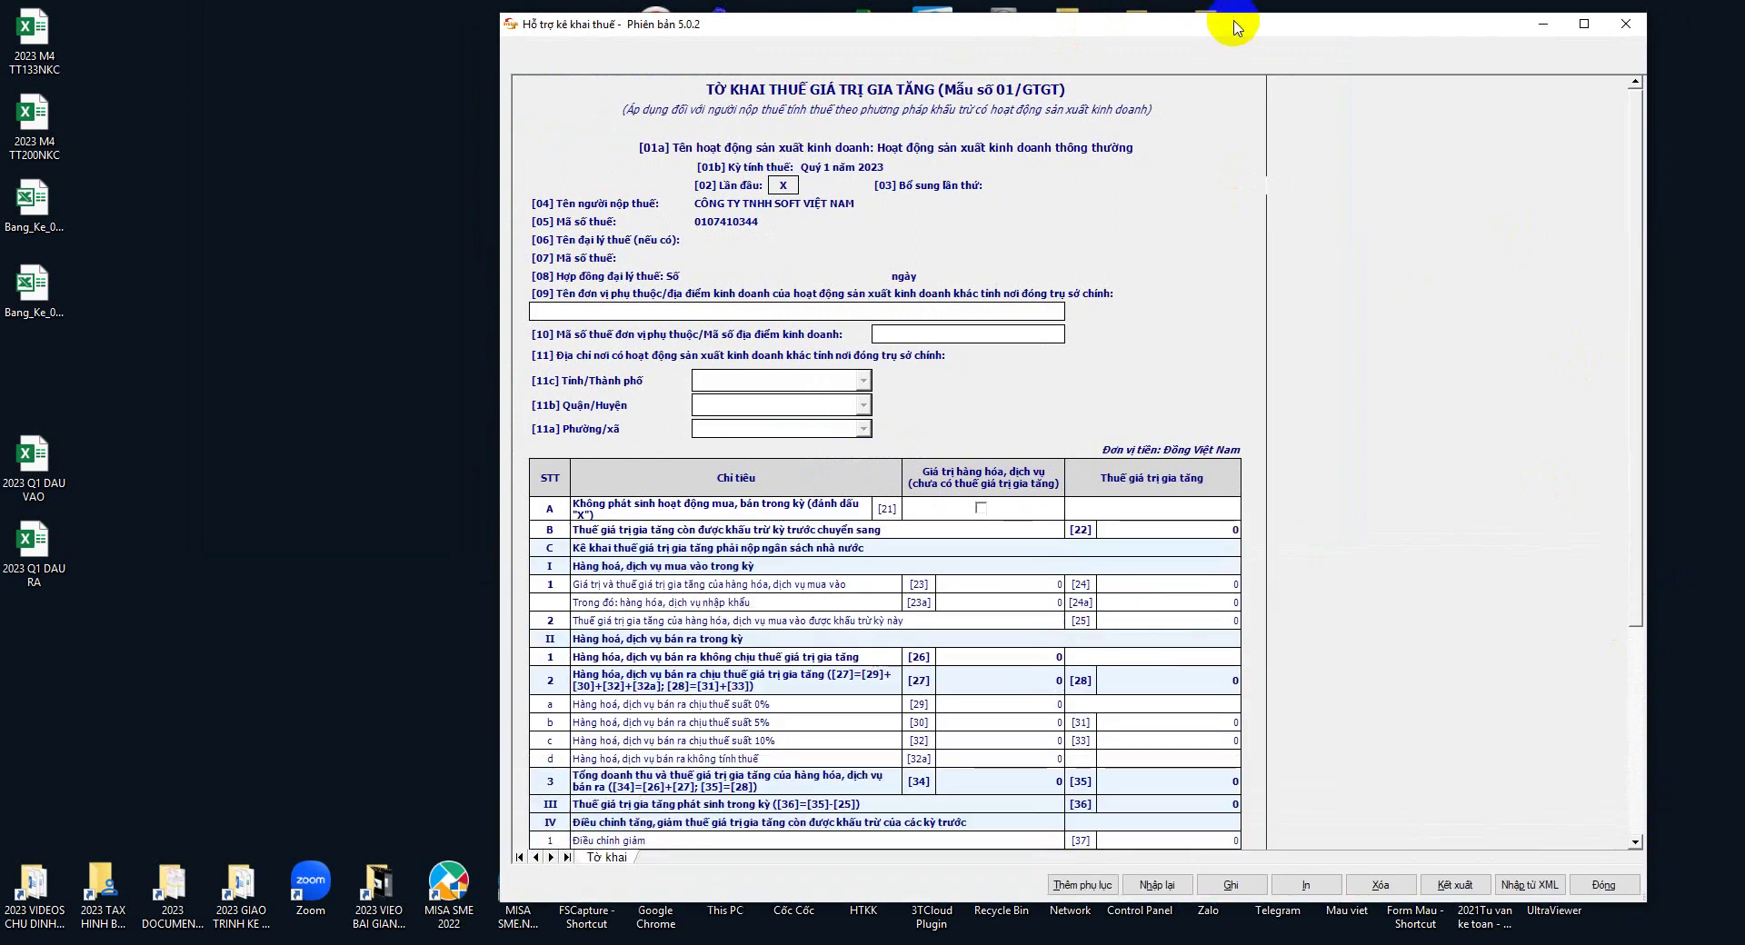
drag(1233, 27, 1289, 15)
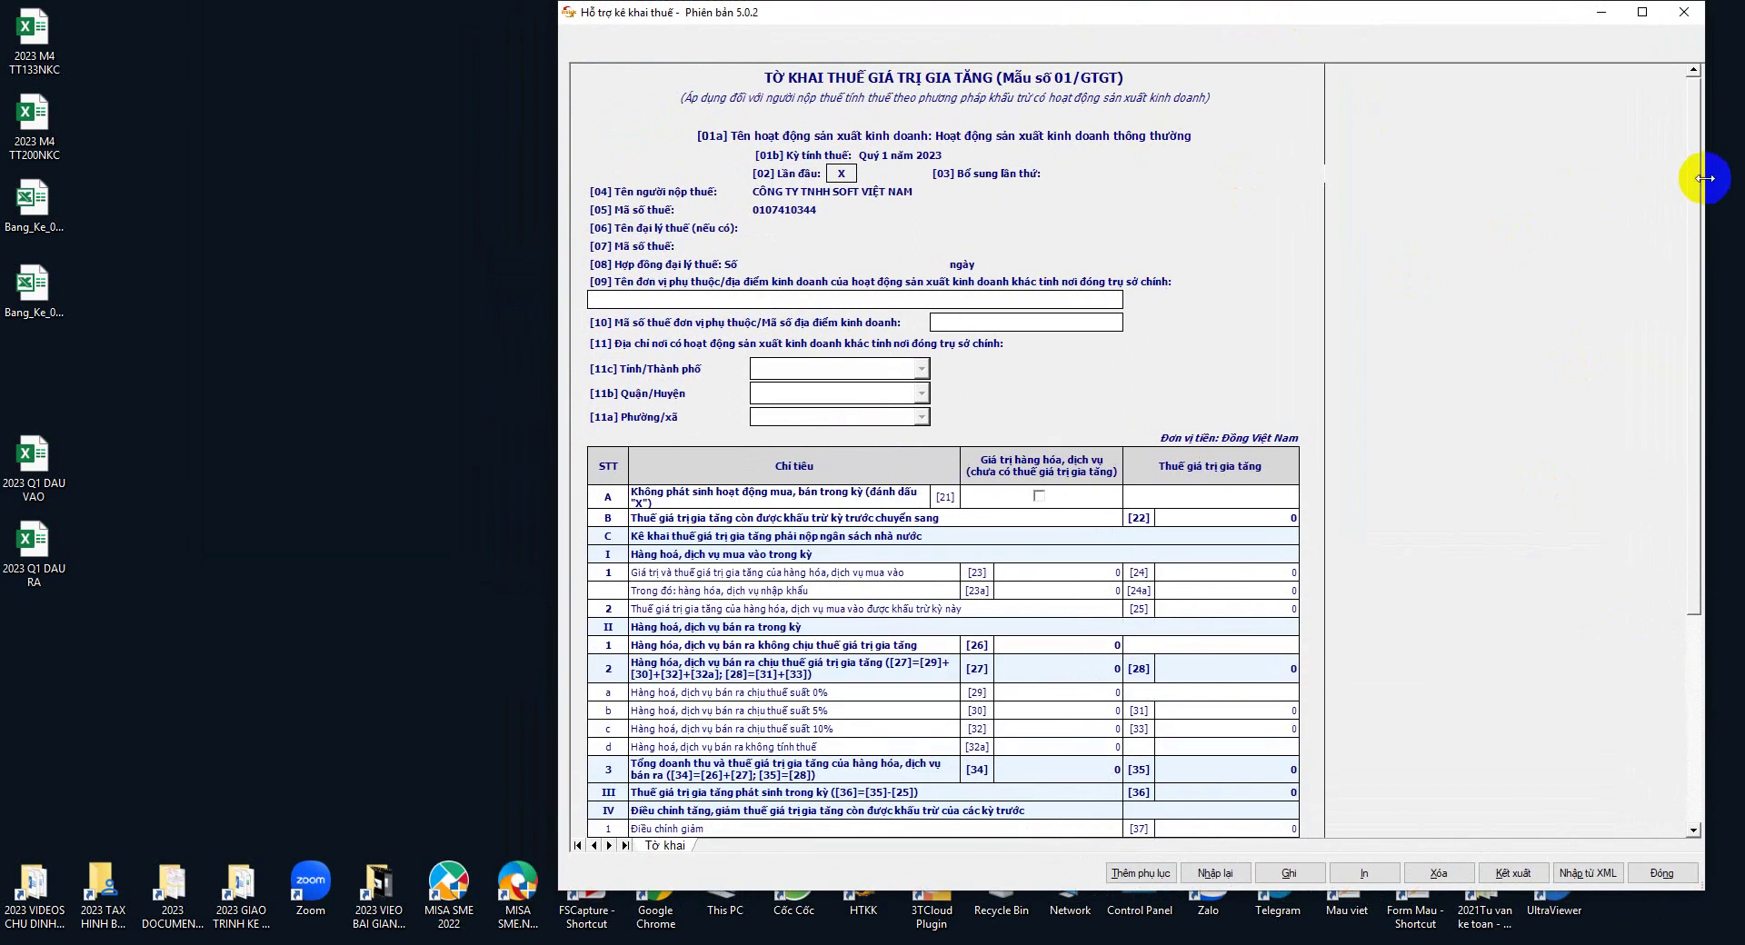
drag(1705, 178, 1465, 210)
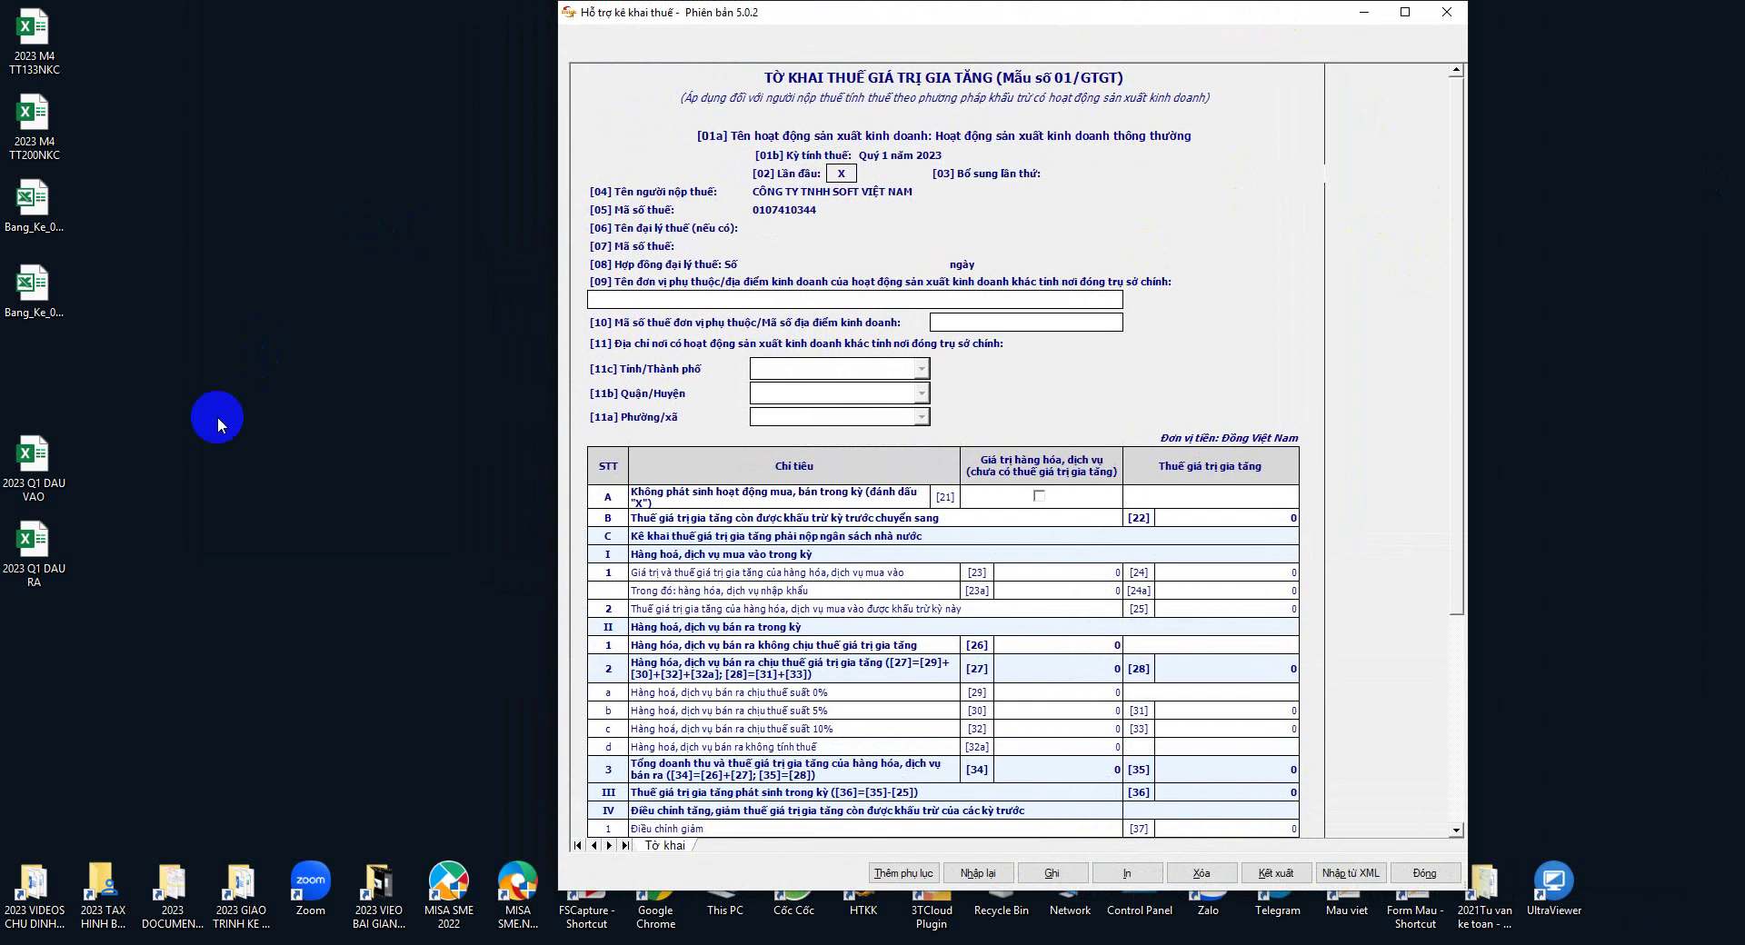
- Copy the Tiền hàng total in G24 of the 2023 Q1 DAU VAO workbook into field [23] of the declaration
double_click(51, 493)
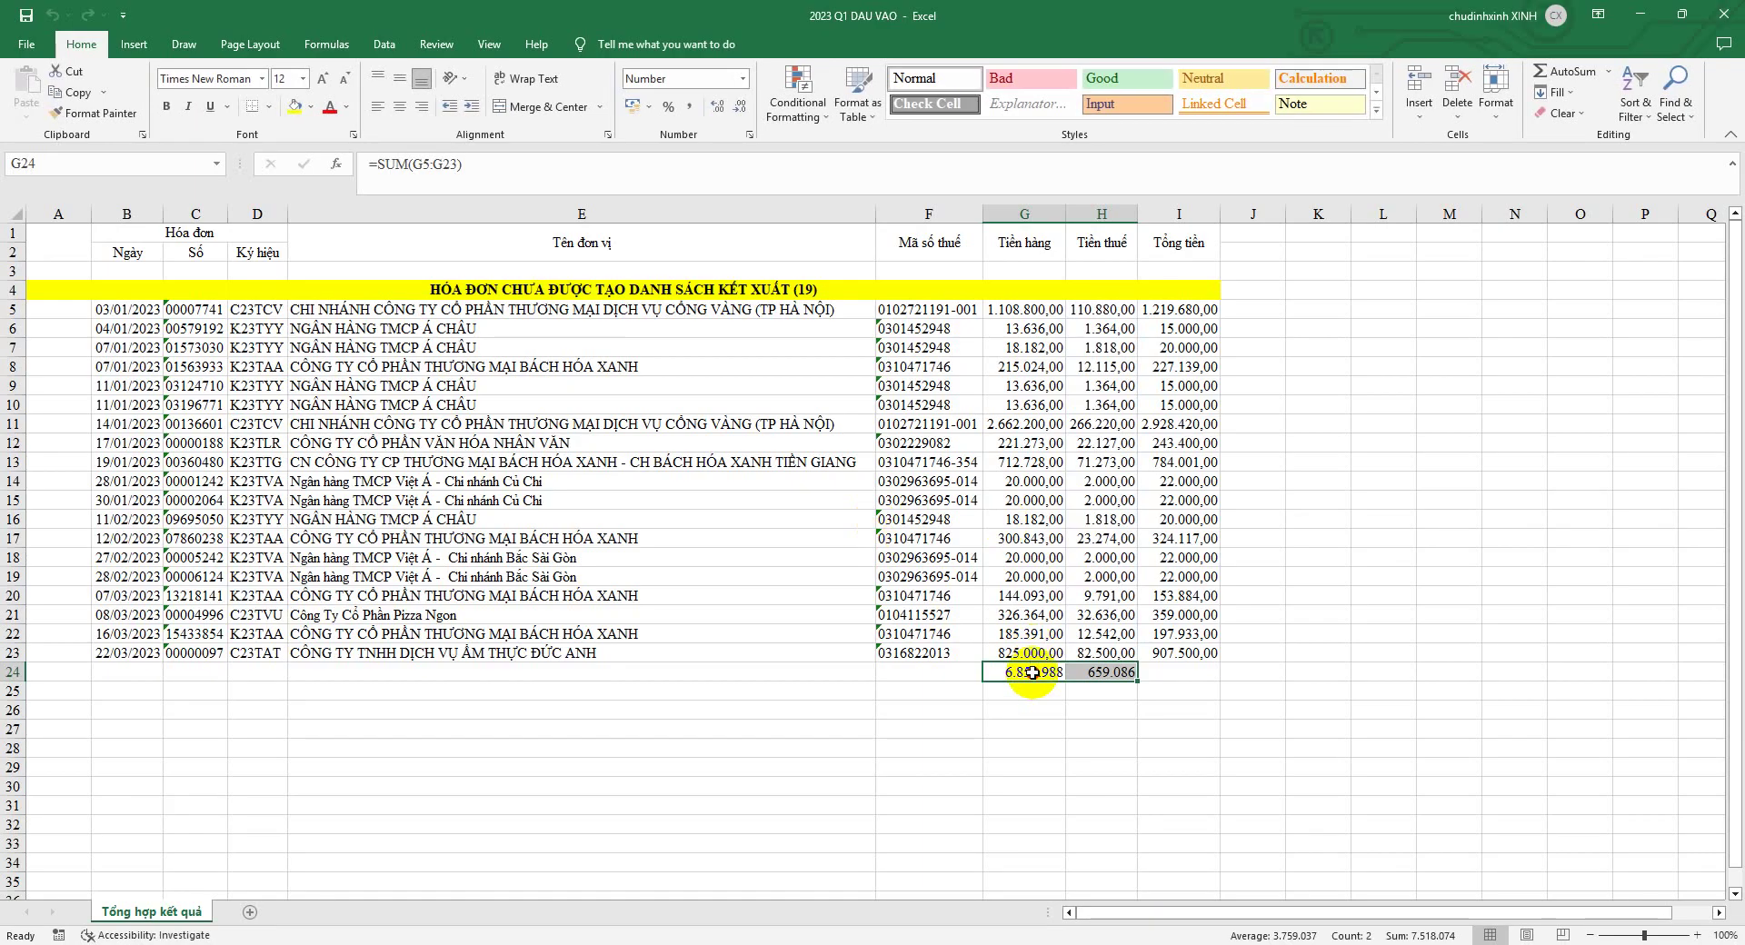
click(1032, 672)
right_click(1032, 672)
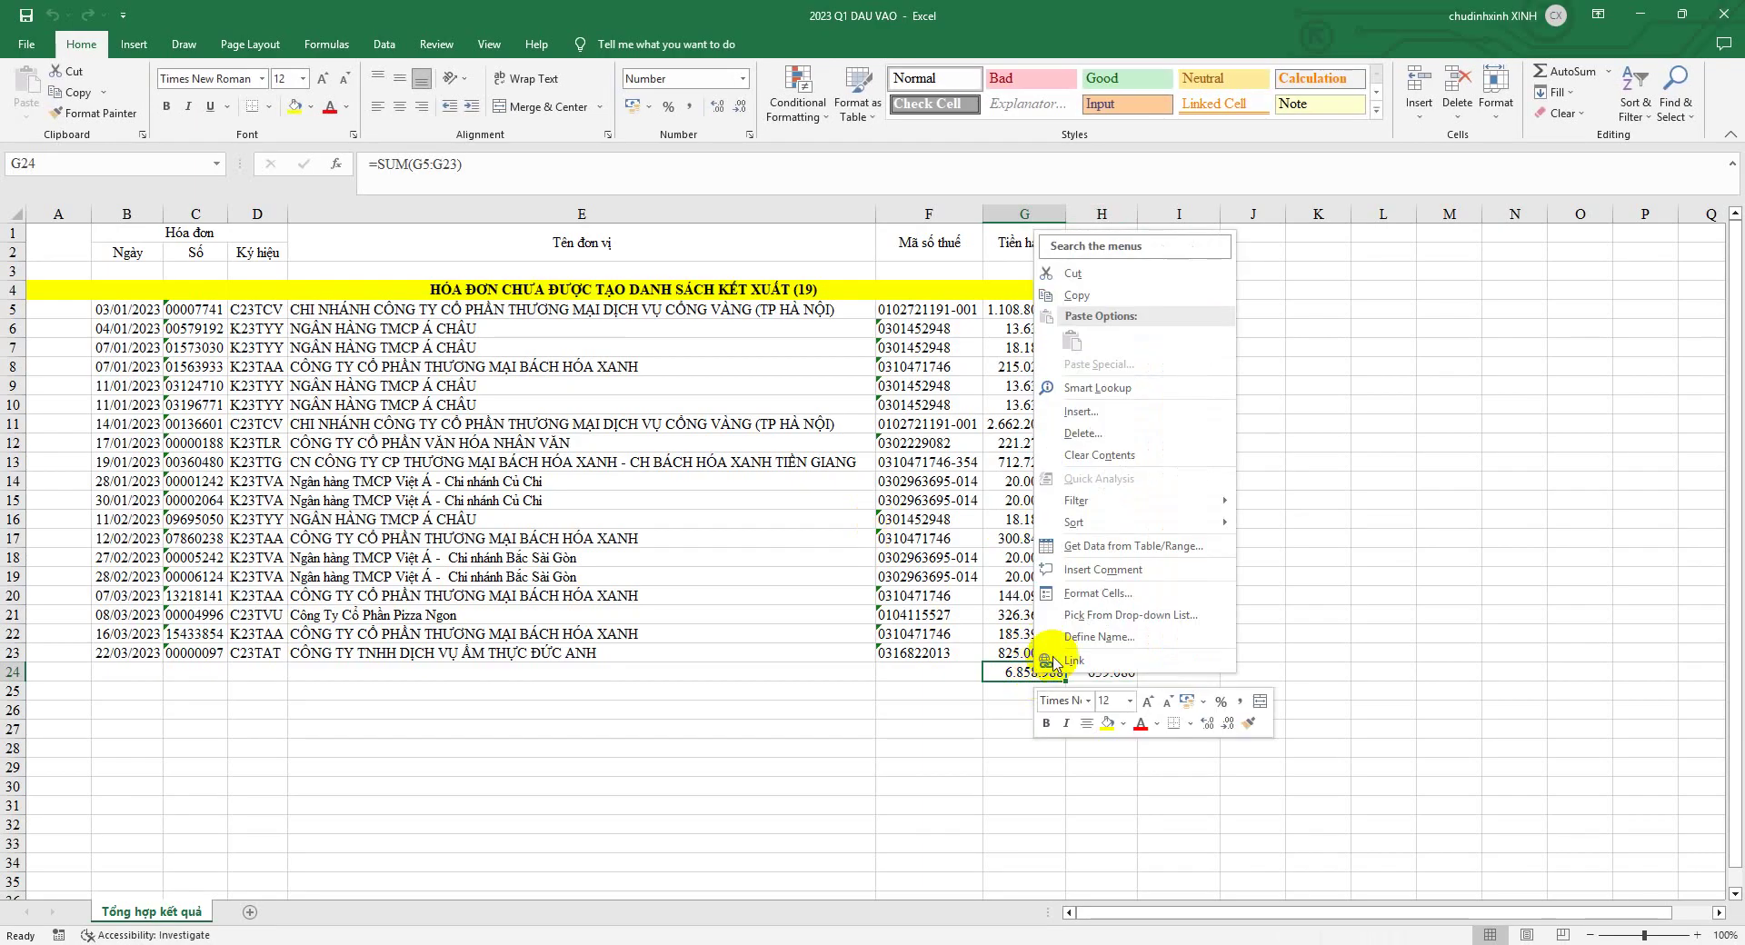
click(1077, 305)
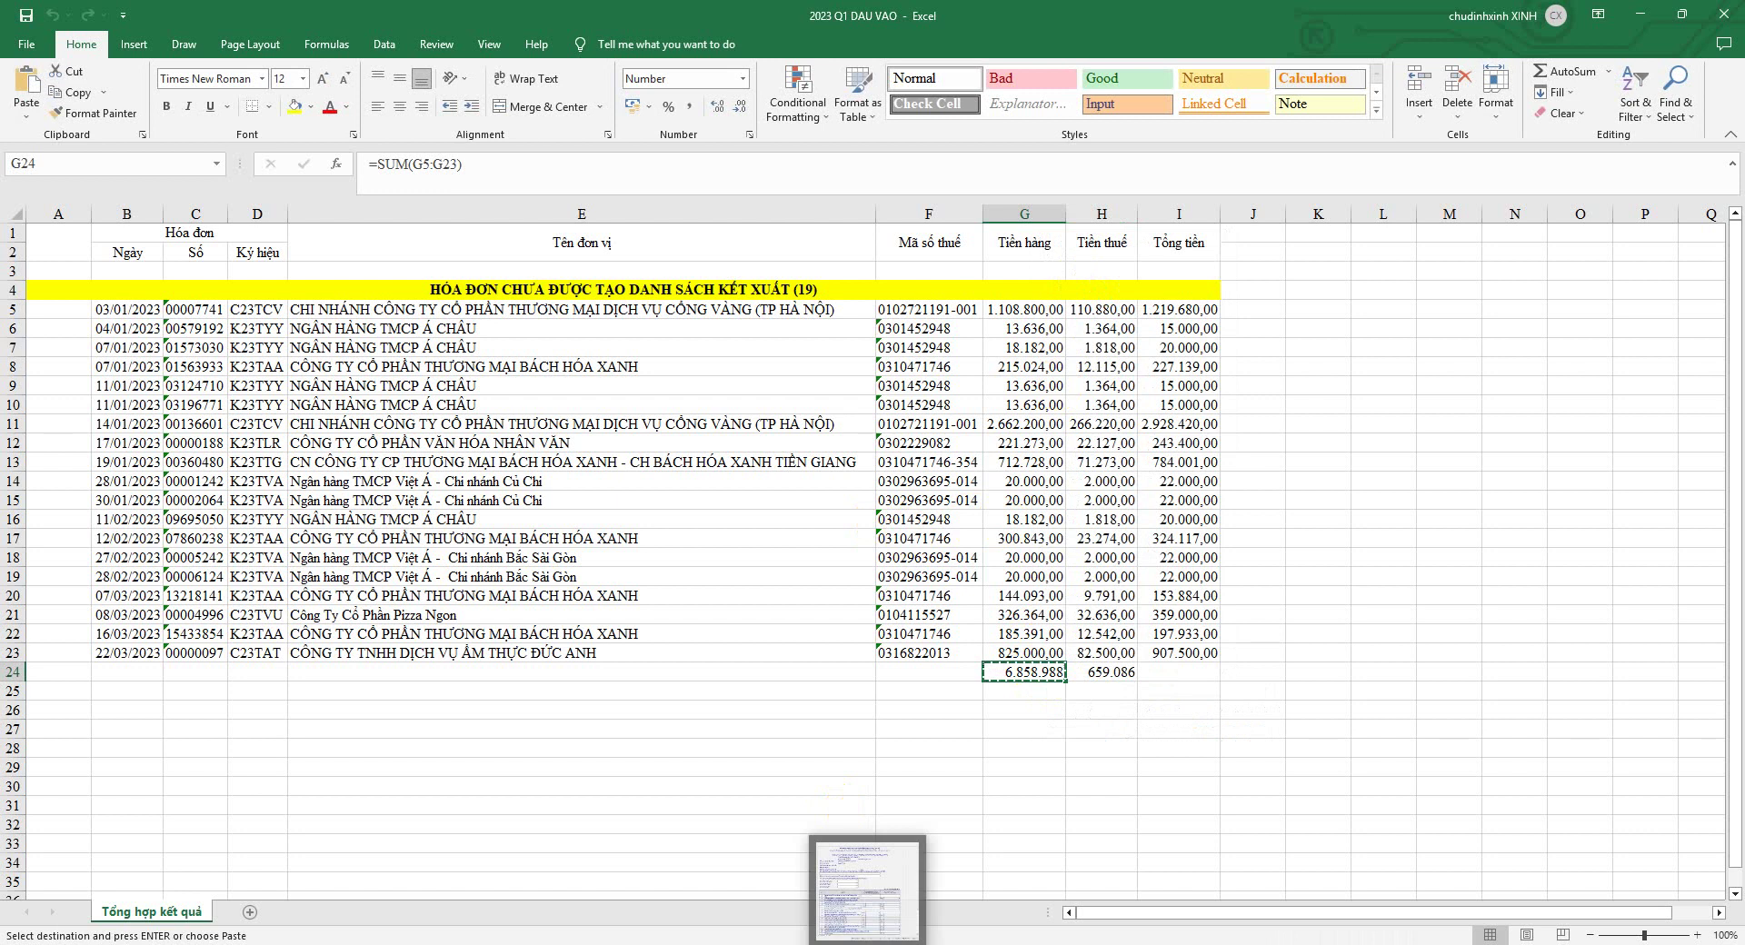
click(848, 872)
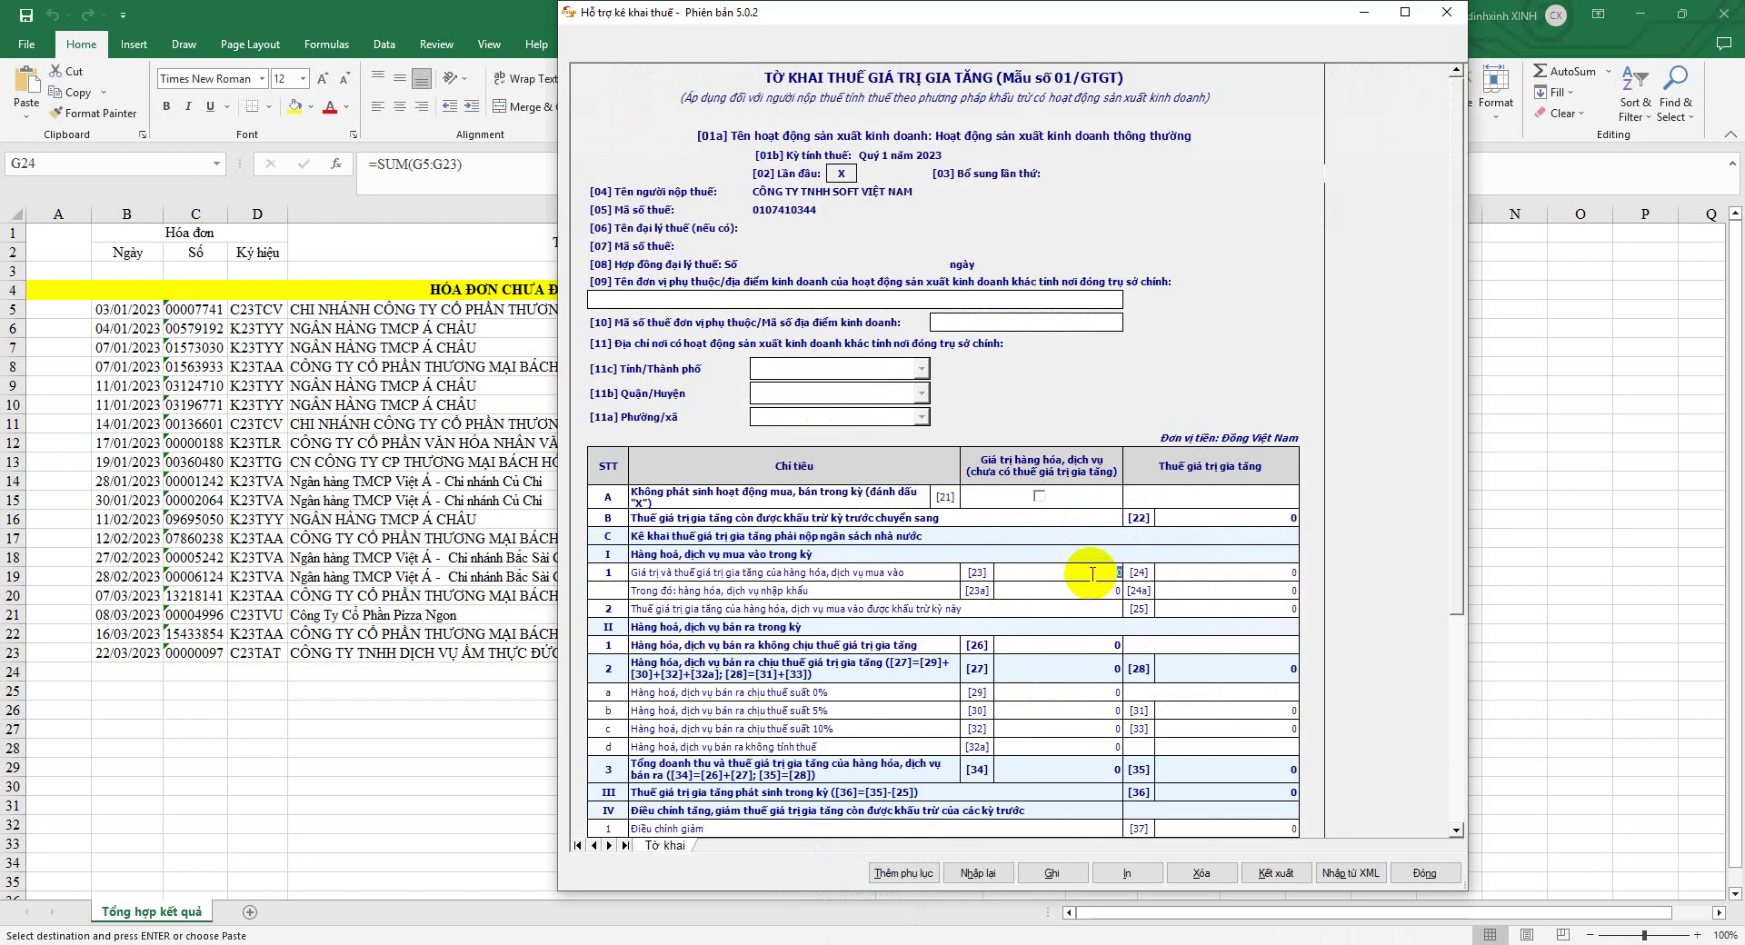
key(ctrl+v)
- Copy the Tiền thuế total in H24 of the input invoice workbook into field [24] of the declaration
key(alt+Tab)
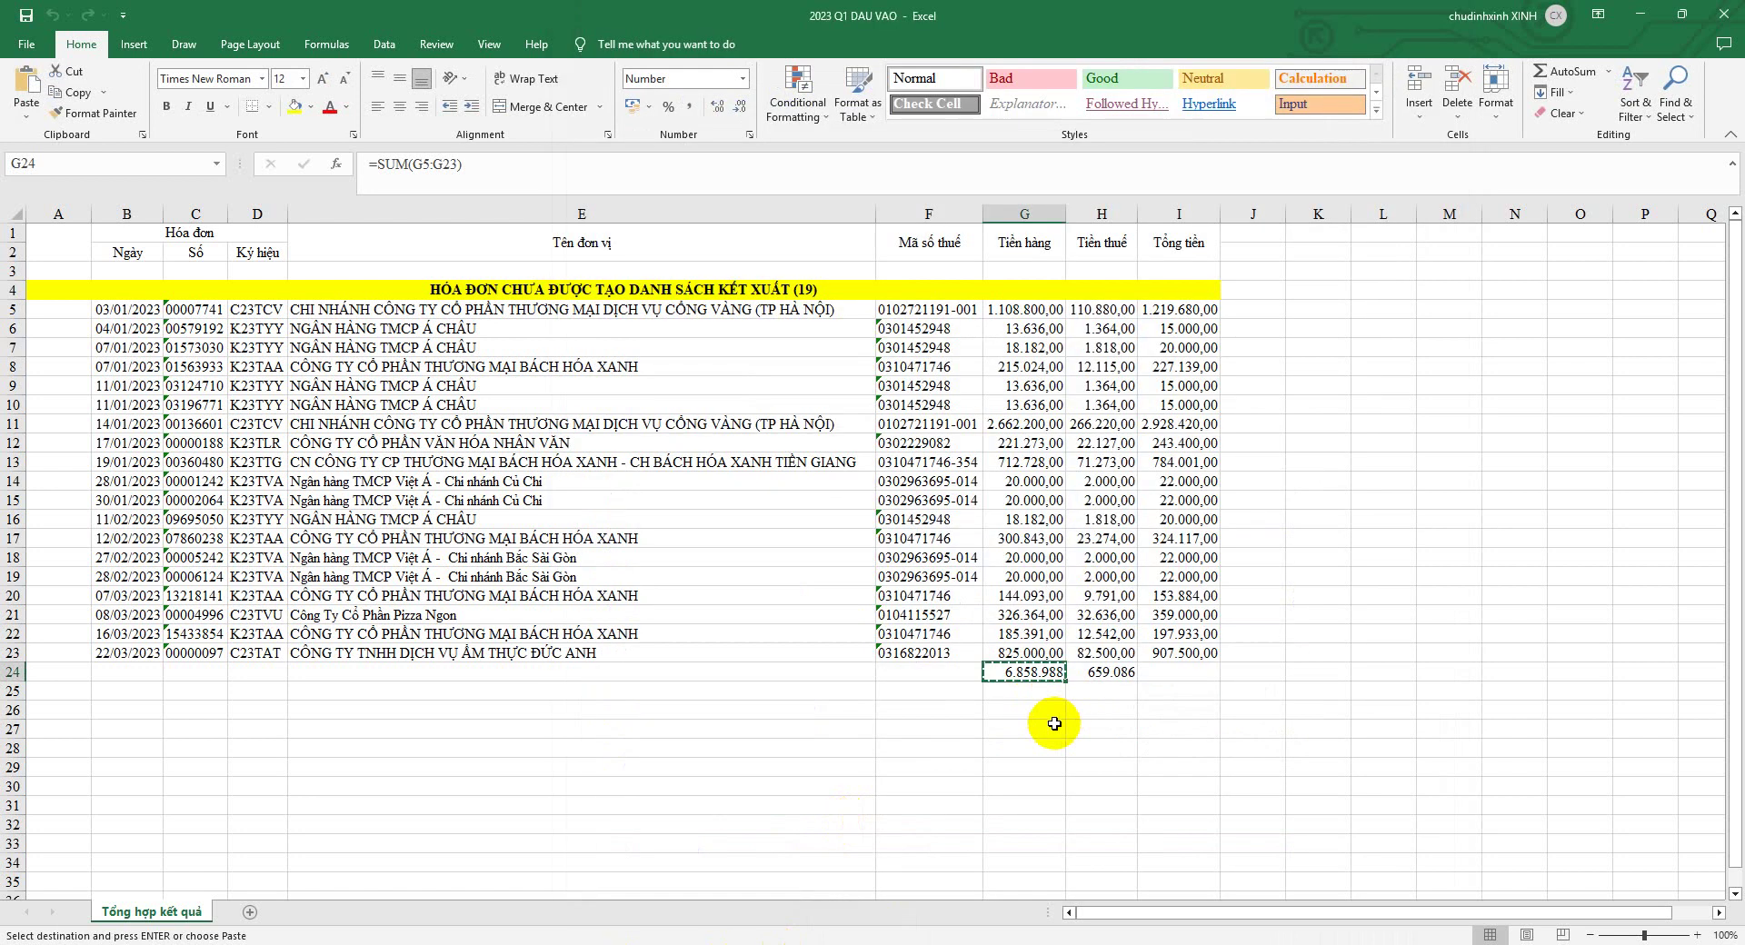
click(1101, 673)
right_click(1102, 672)
click(1156, 292)
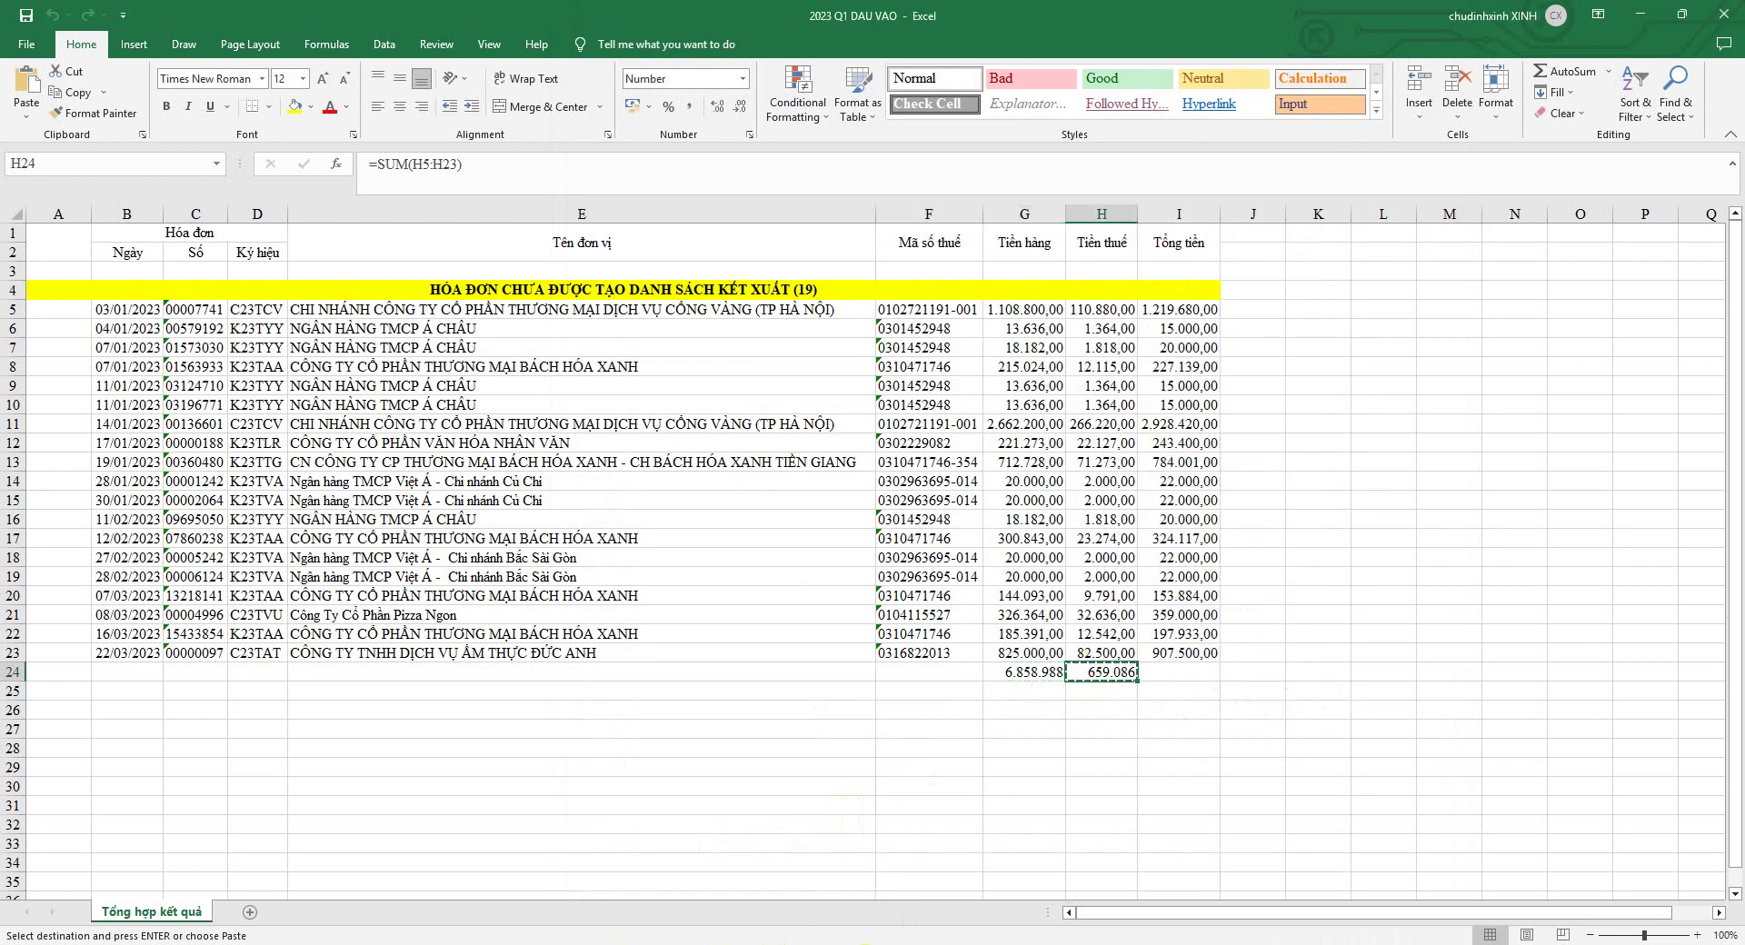
key(alt+Tab)
click(1270, 572)
key(ctrl+v)
click(1268, 608)
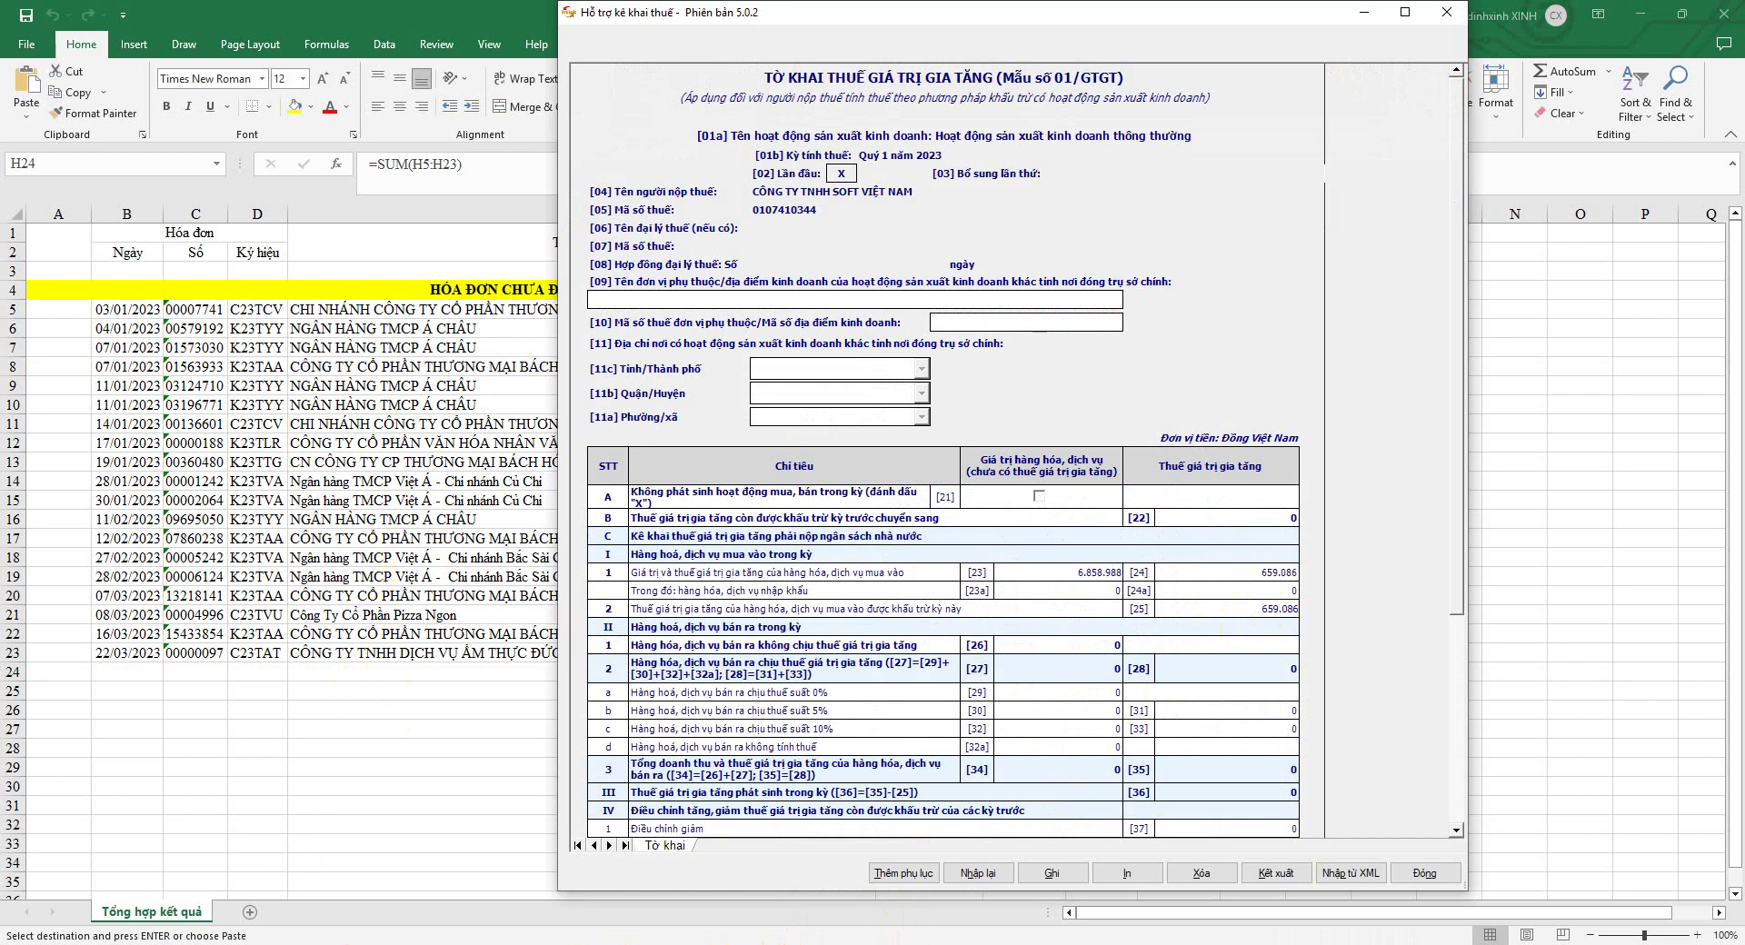
- Switch to the 2023 Q1 DAU RA workbook and total the Tiền hàng amounts in G7 with AutoSum
click(1646, 14)
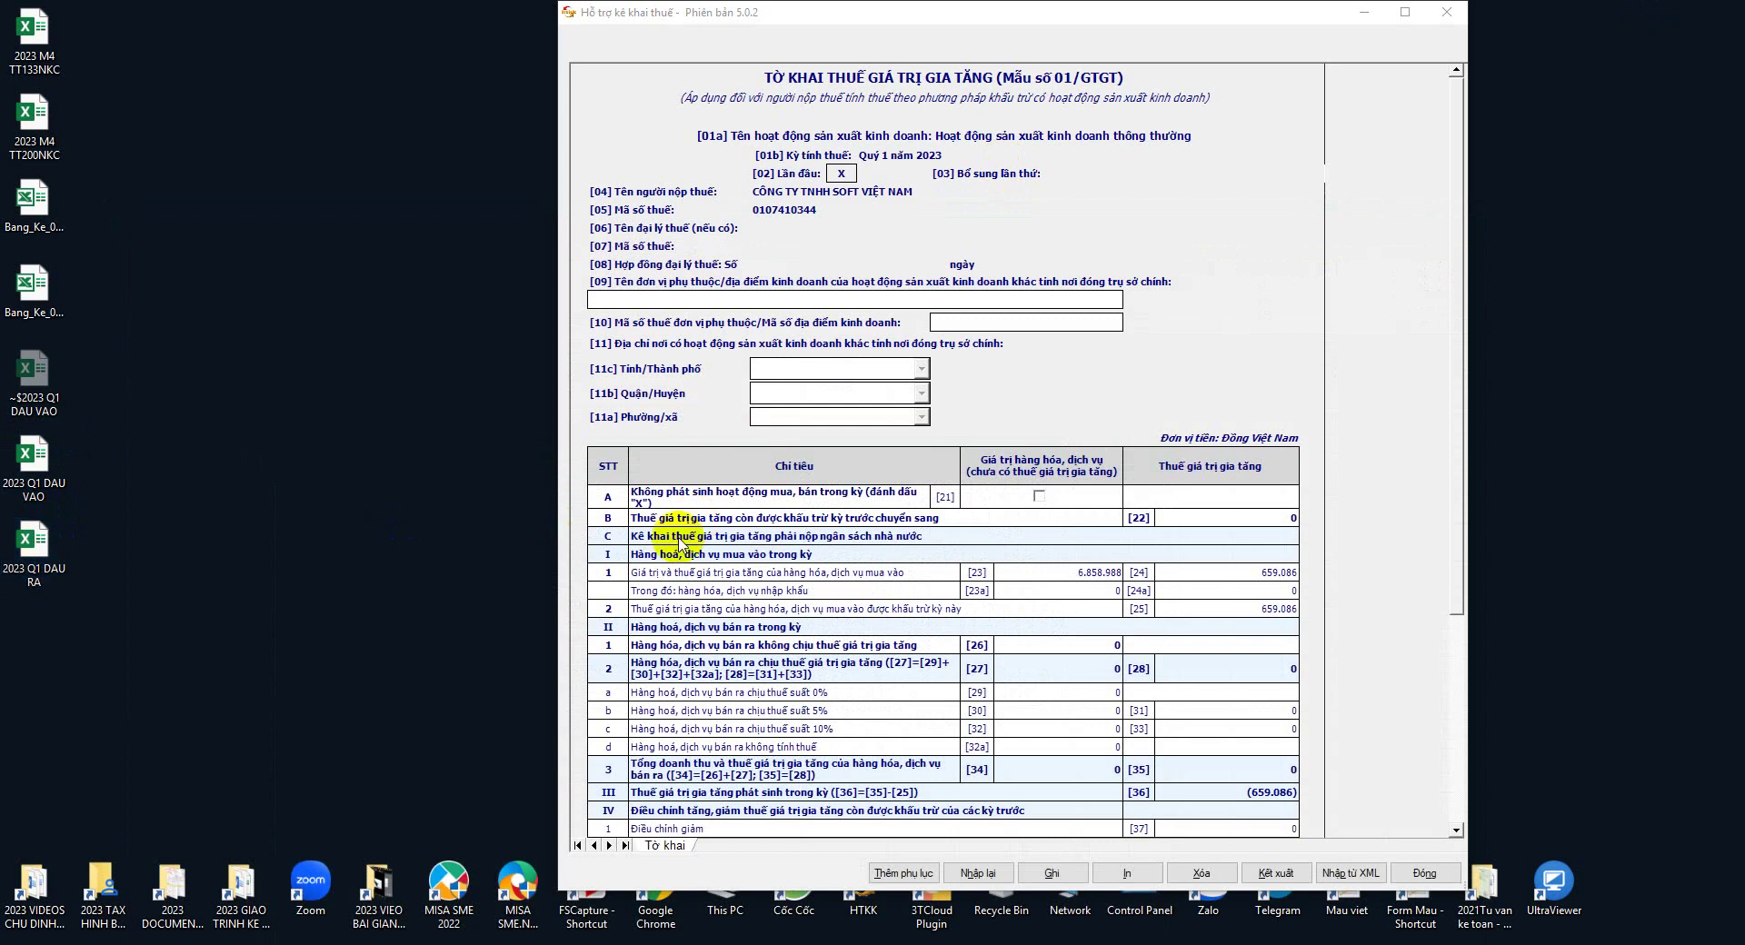
key(alt+Tab)
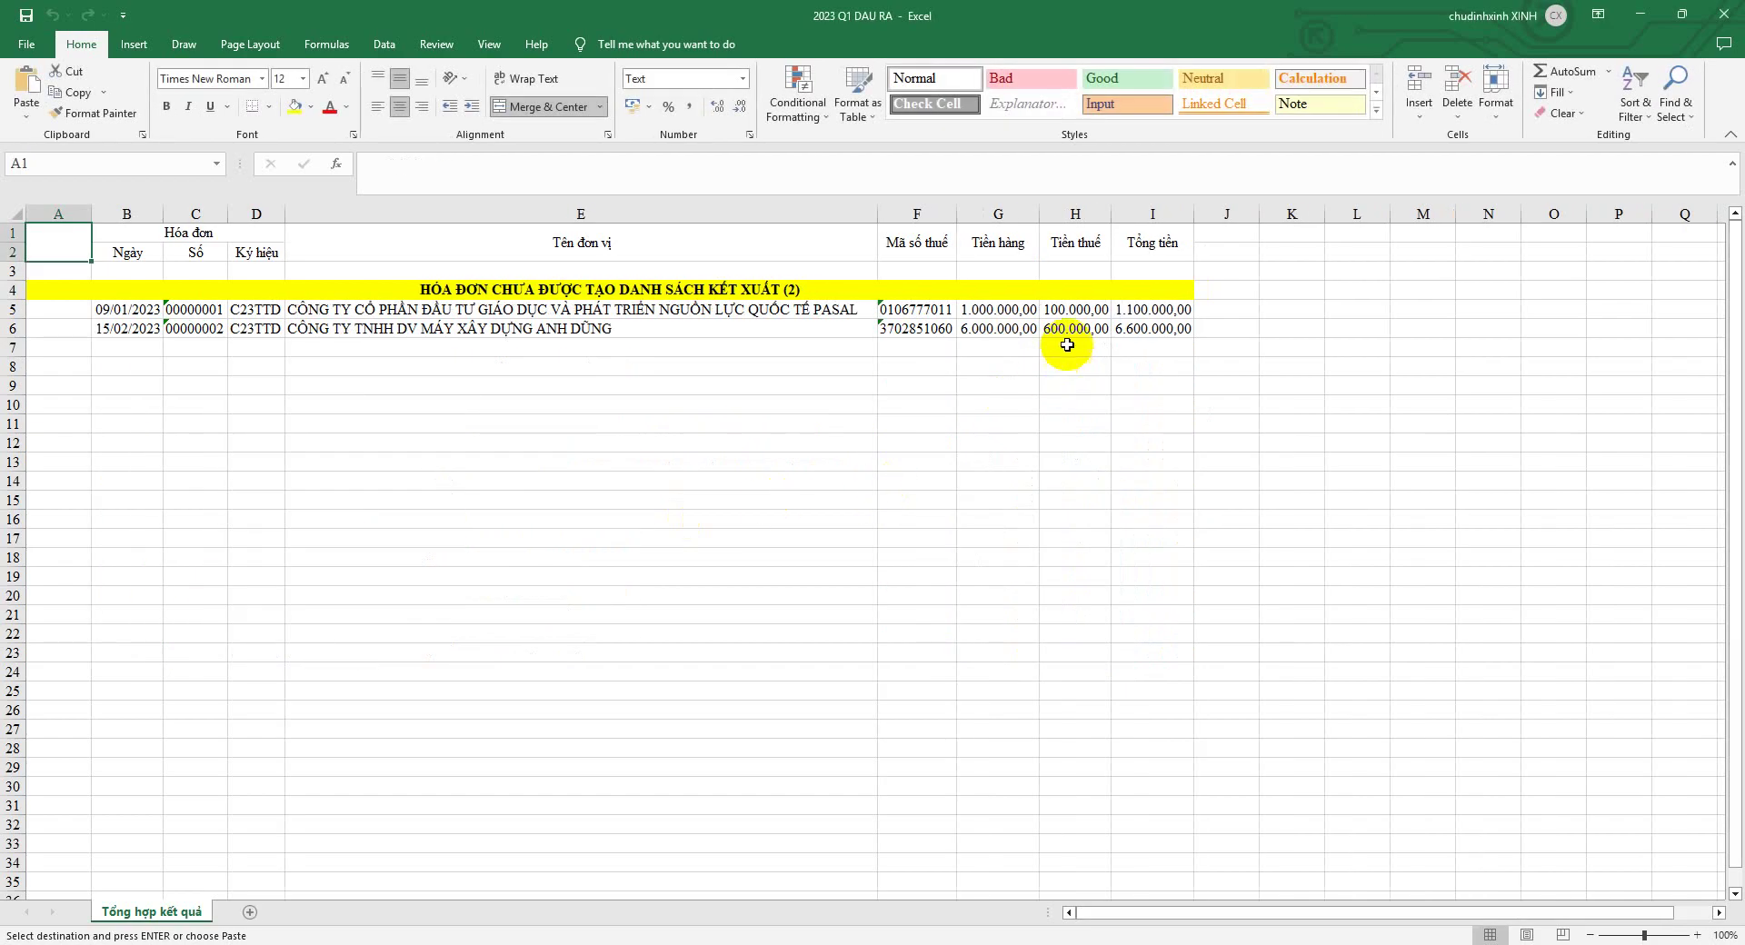
click(999, 349)
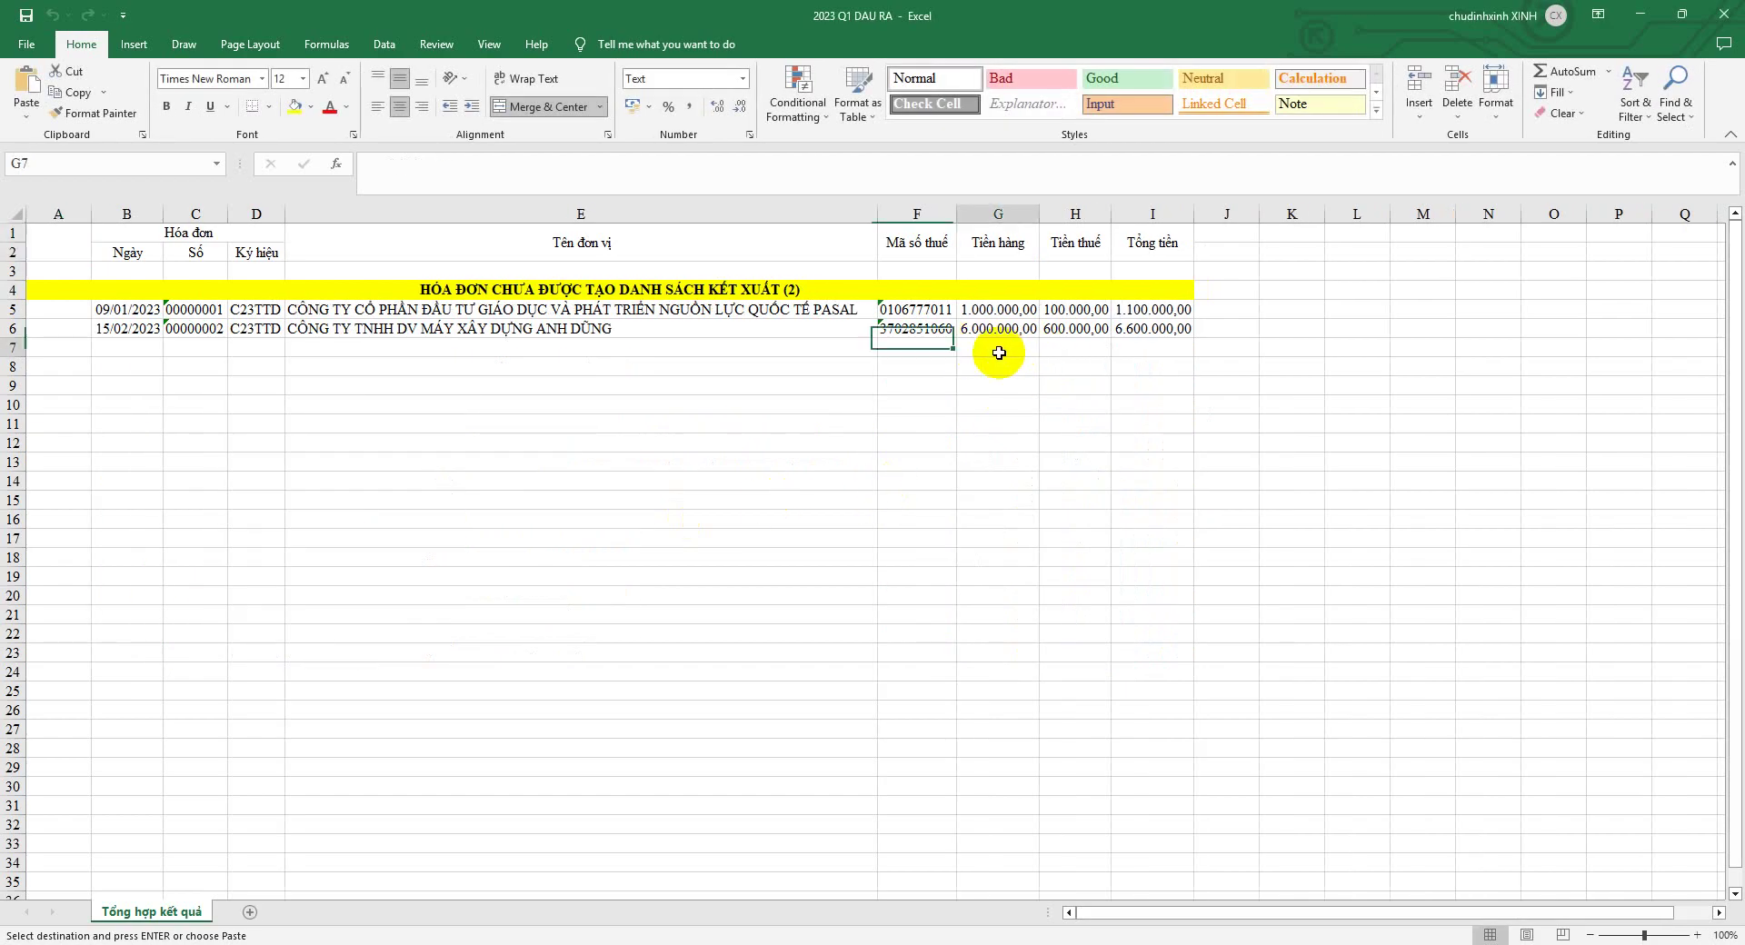
click(1572, 80)
key(Return)
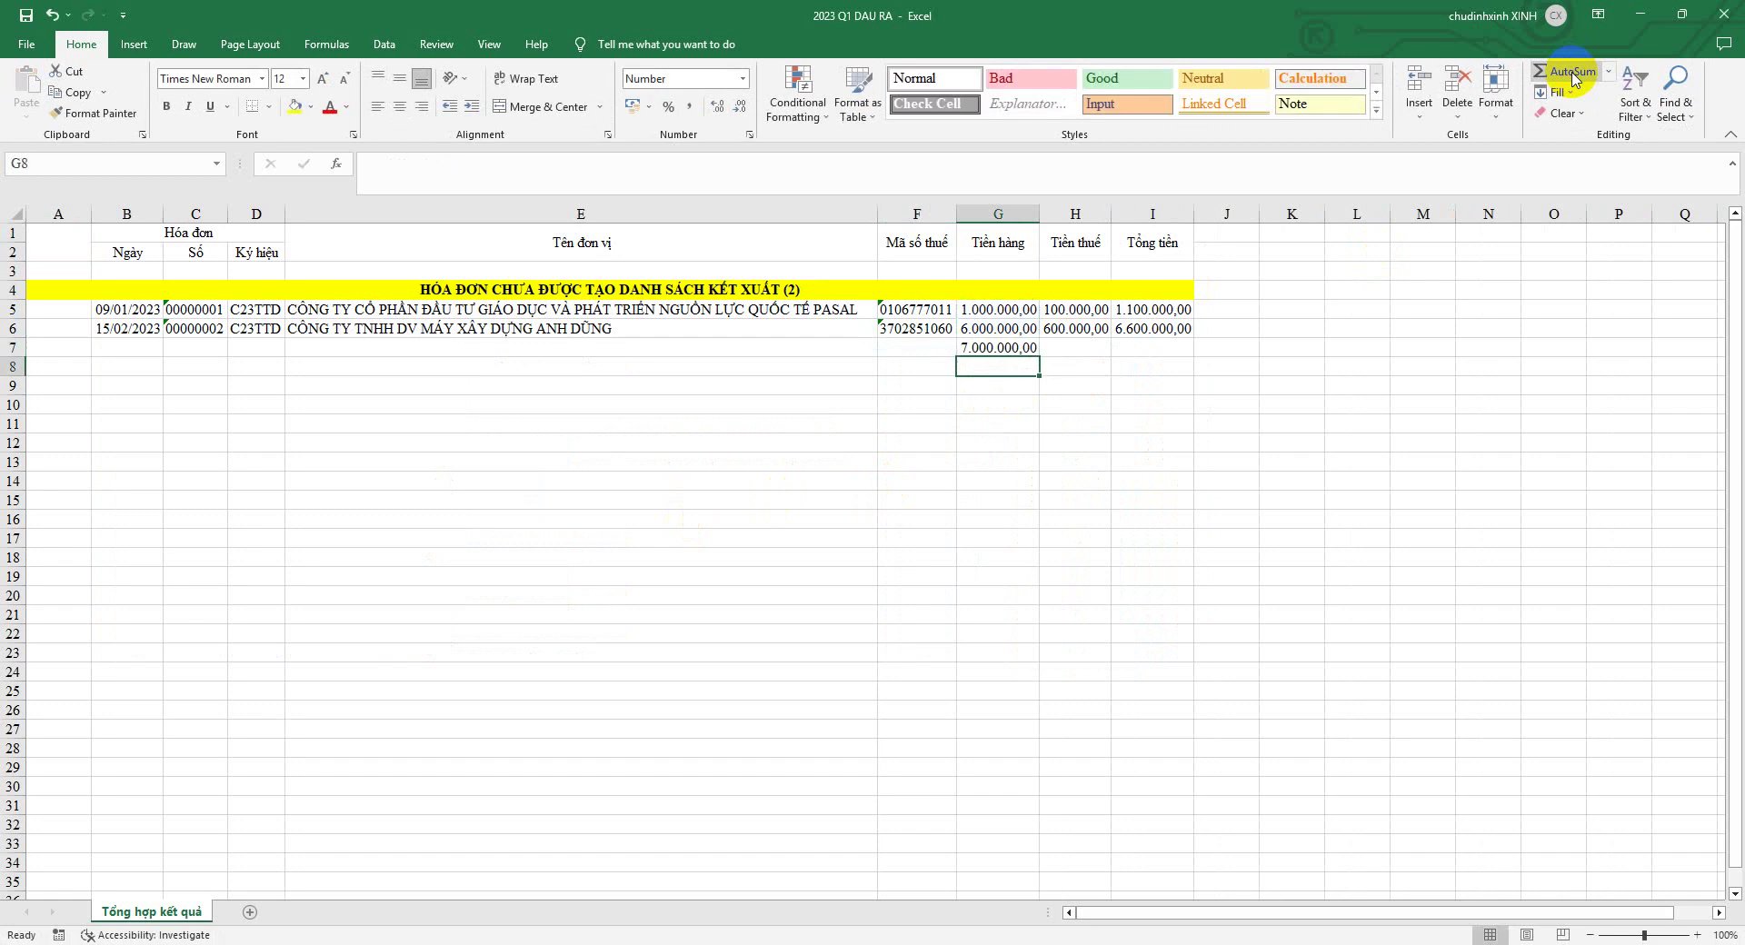
- Extend the G7 total across the Tiền thuế and Tổng tiền columns to I7 and colour the three totals red
click(1017, 350)
drag(1040, 358, 1160, 351)
click(329, 107)
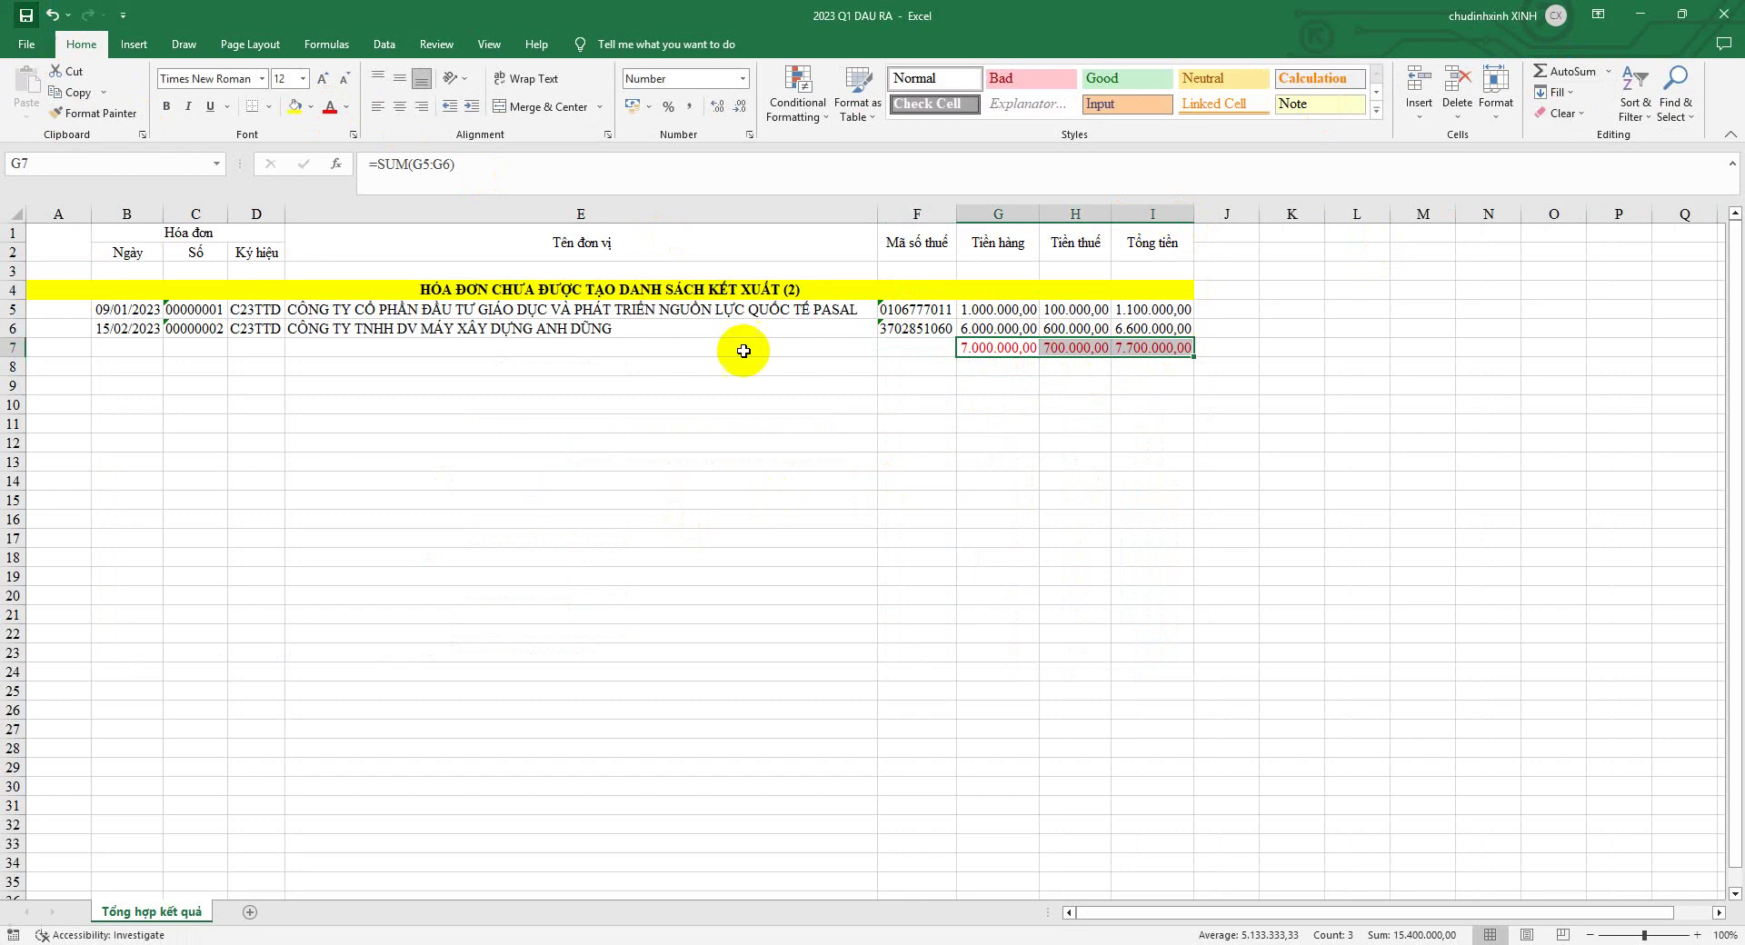
- Copy the Tiền hàng total in G7 of the output invoice workbook into field [32] of the declaration, for sales taxed at 10%
click(1008, 347)
key(ctrl+c)
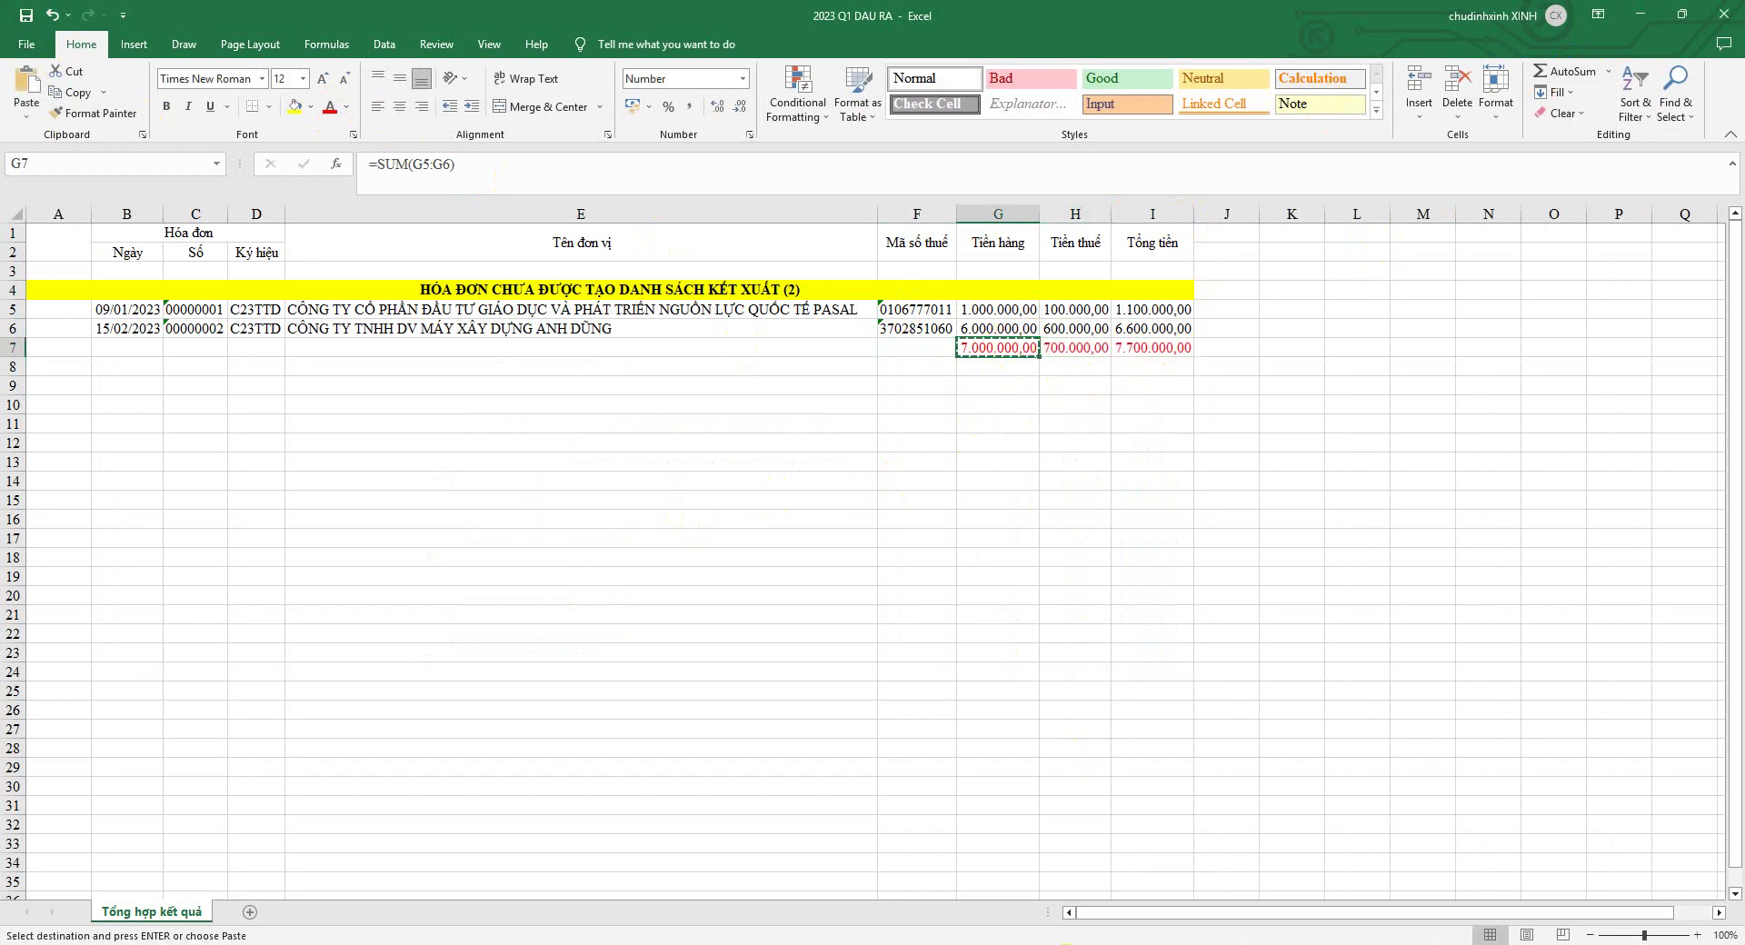
key(alt+Tab)
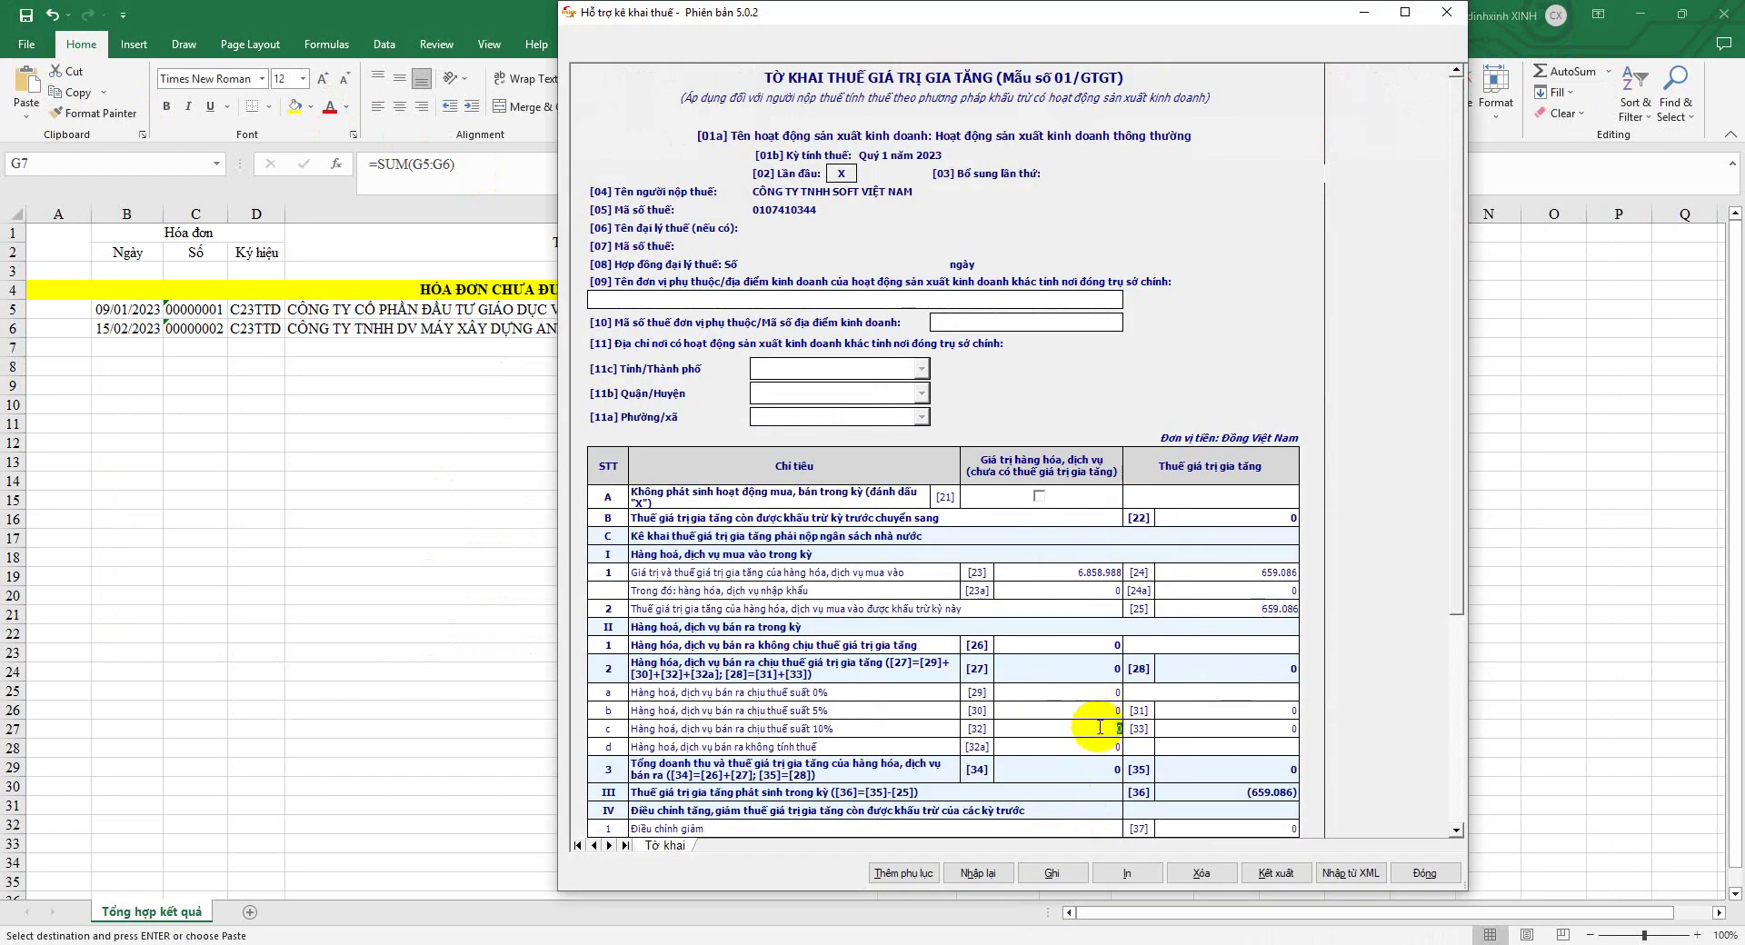
key(ctrl+v)
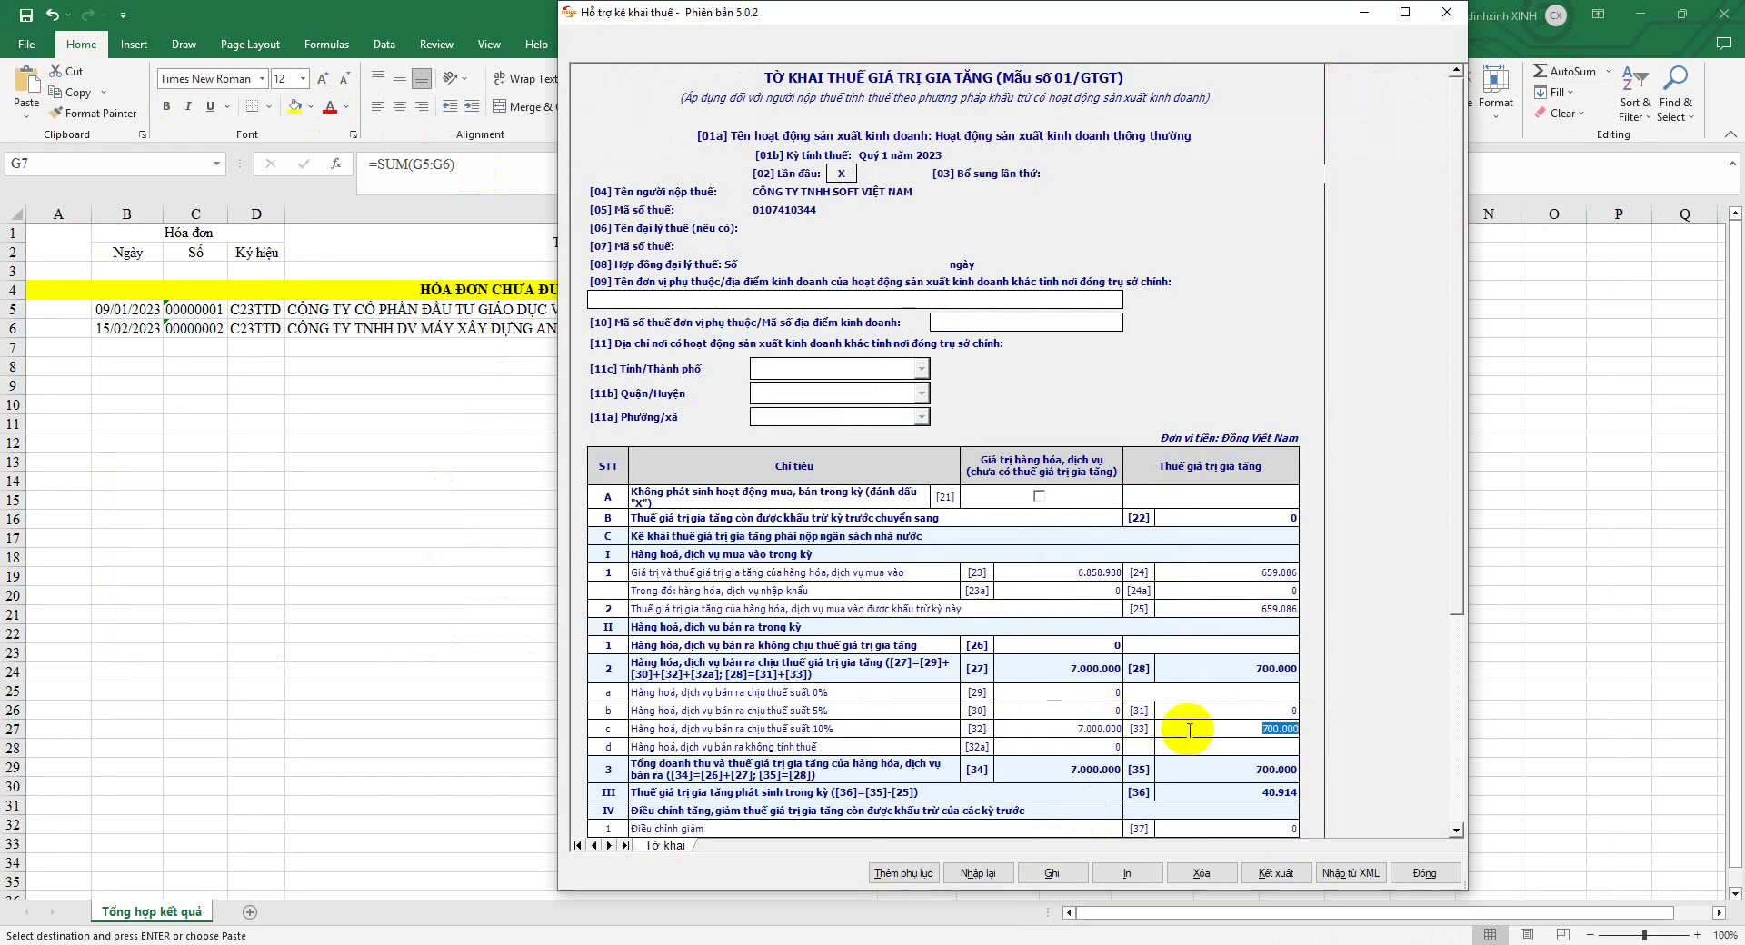
- Maximize the declaration window, review the tax payable section, and save the declaration, dismissing the notice
click(1402, 13)
scroll(651, 695, down, 3)
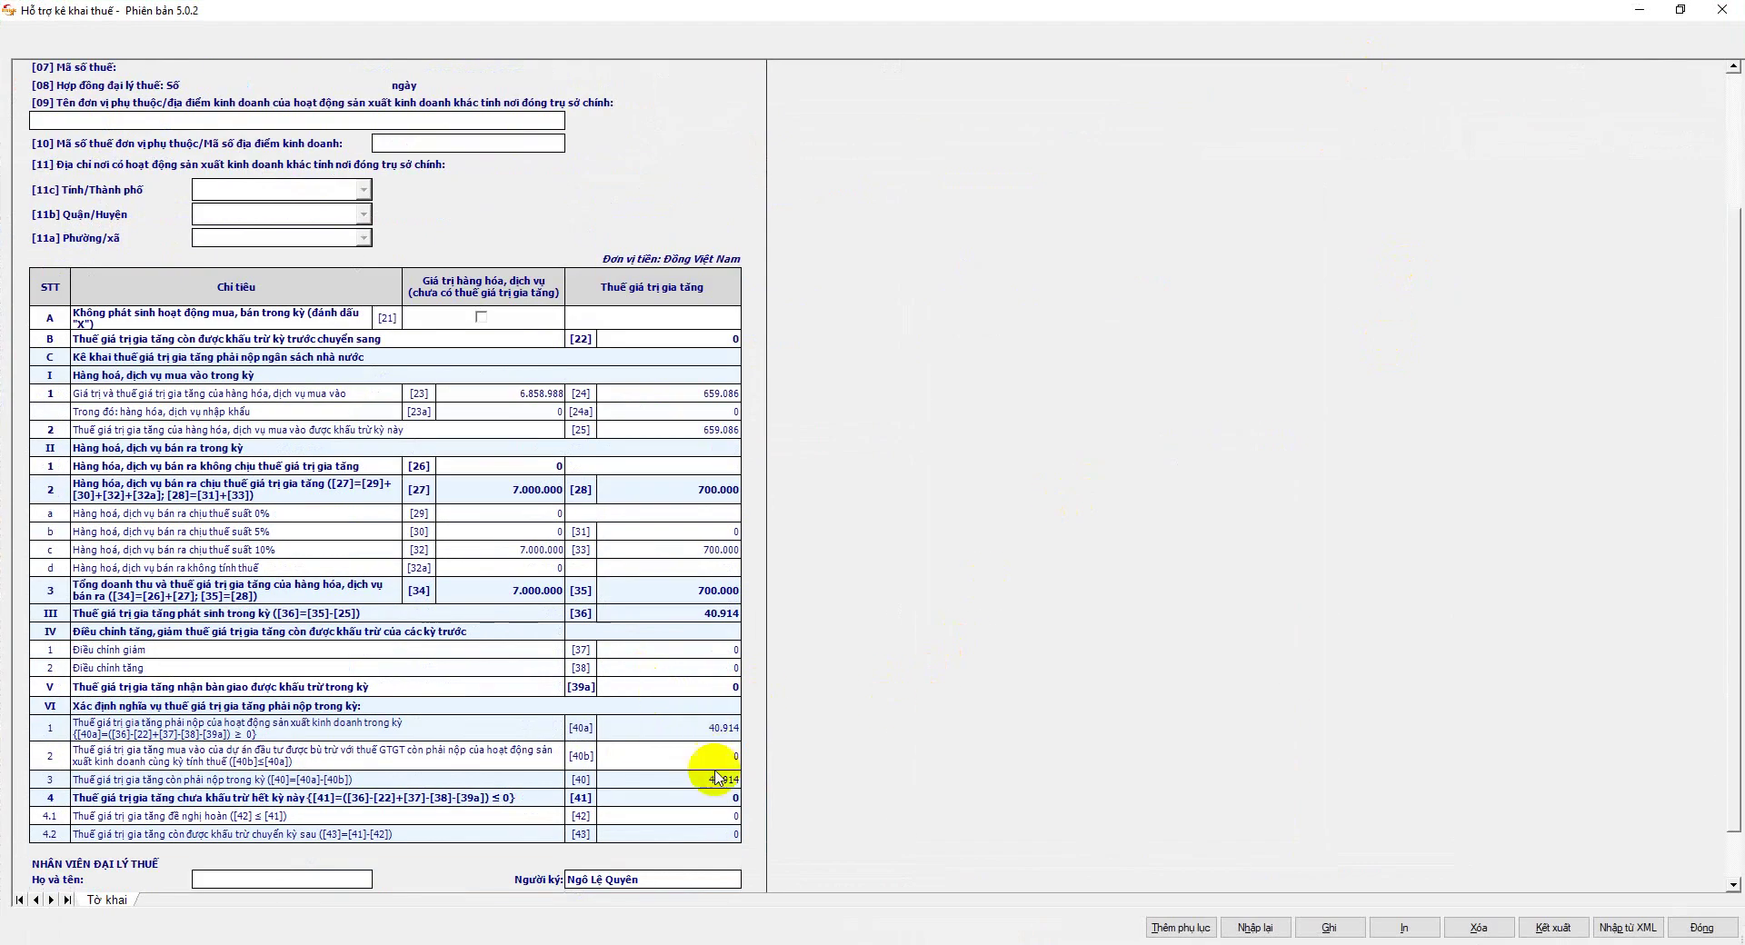
click(1329, 927)
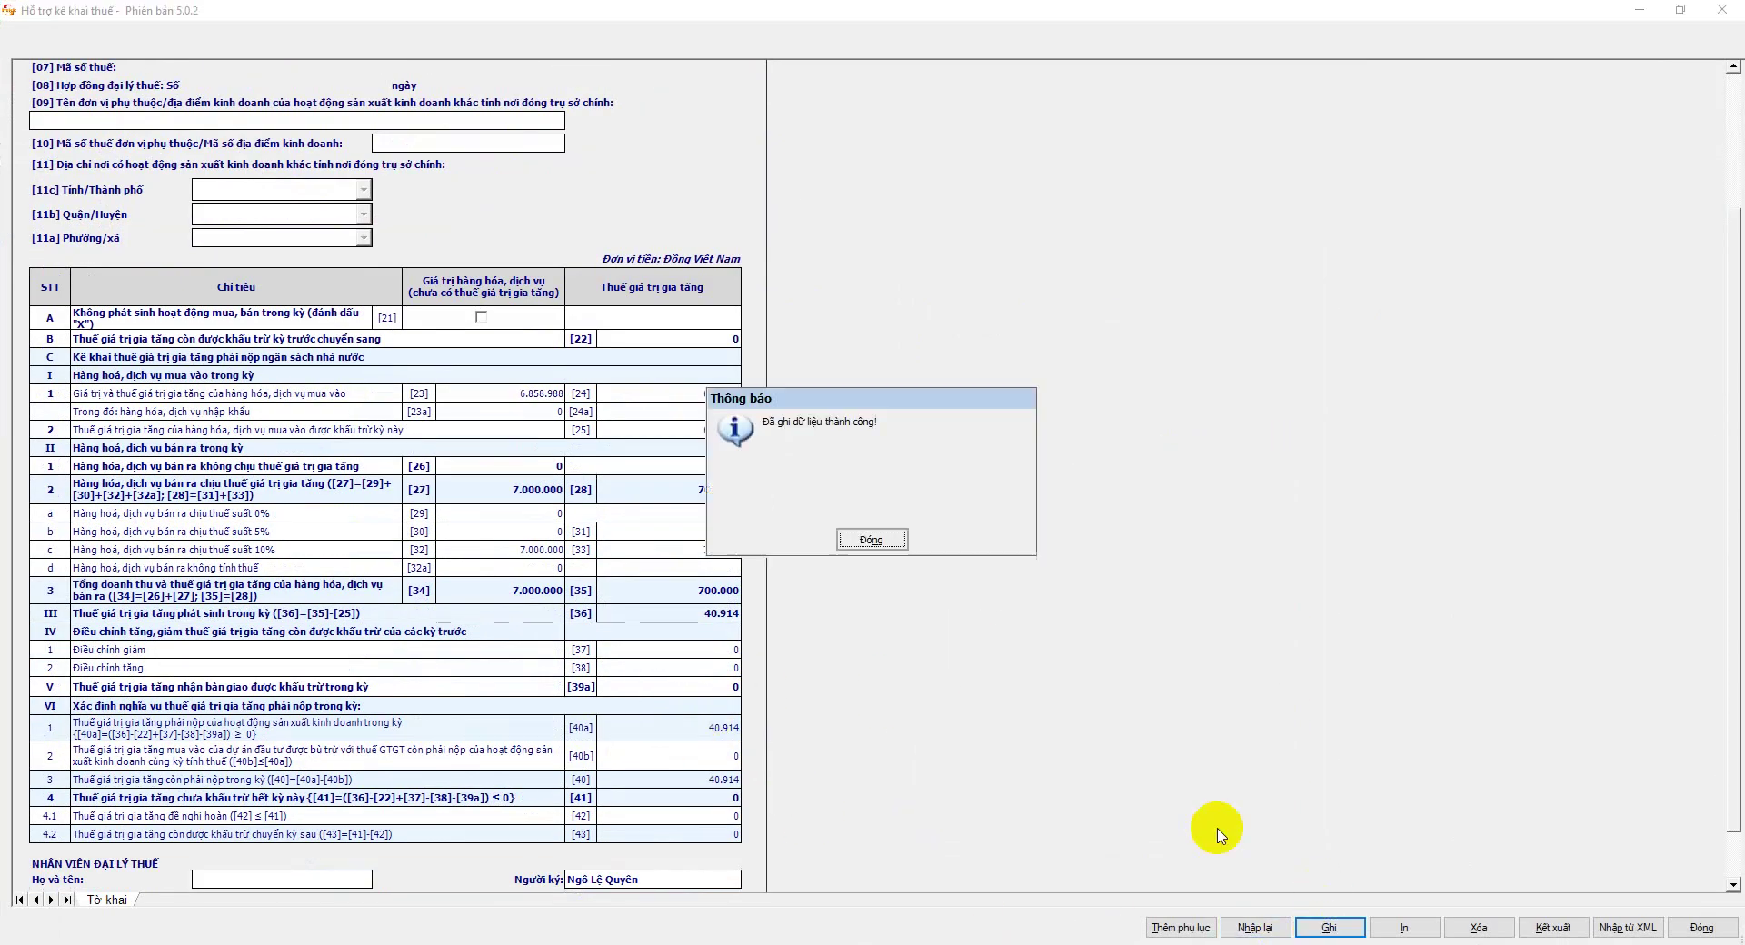
click(874, 536)
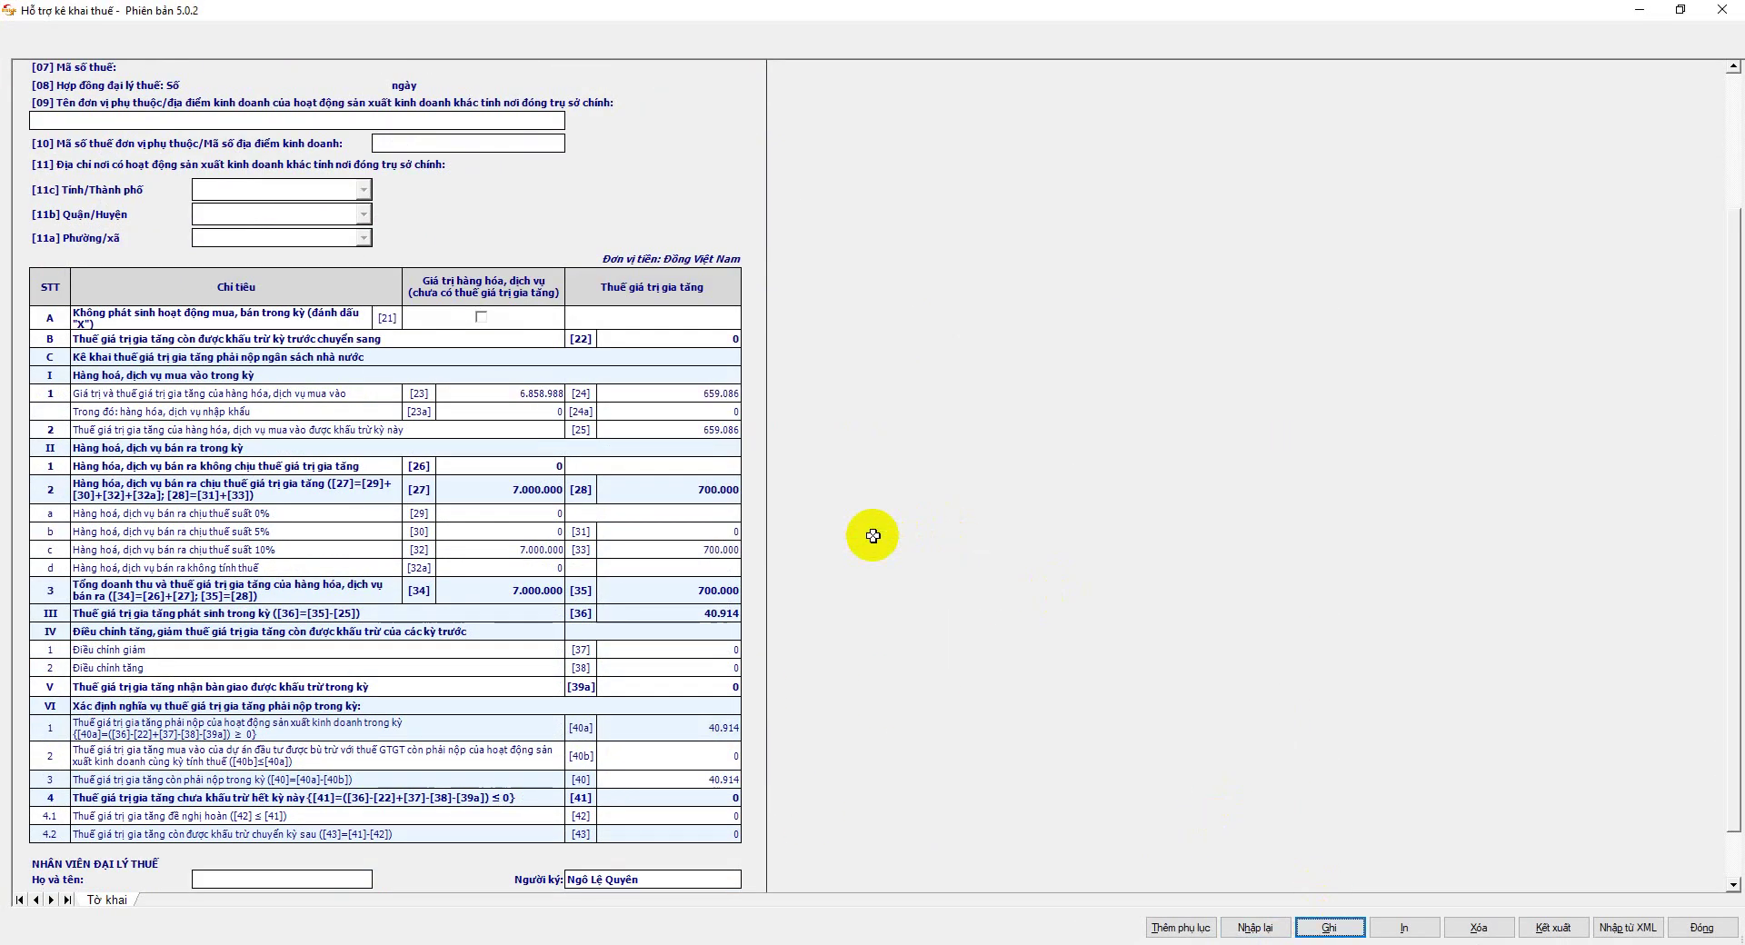
- Export the declaration as an XML file to the Desktop, keeping the suggested file name
click(1567, 934)
click(829, 541)
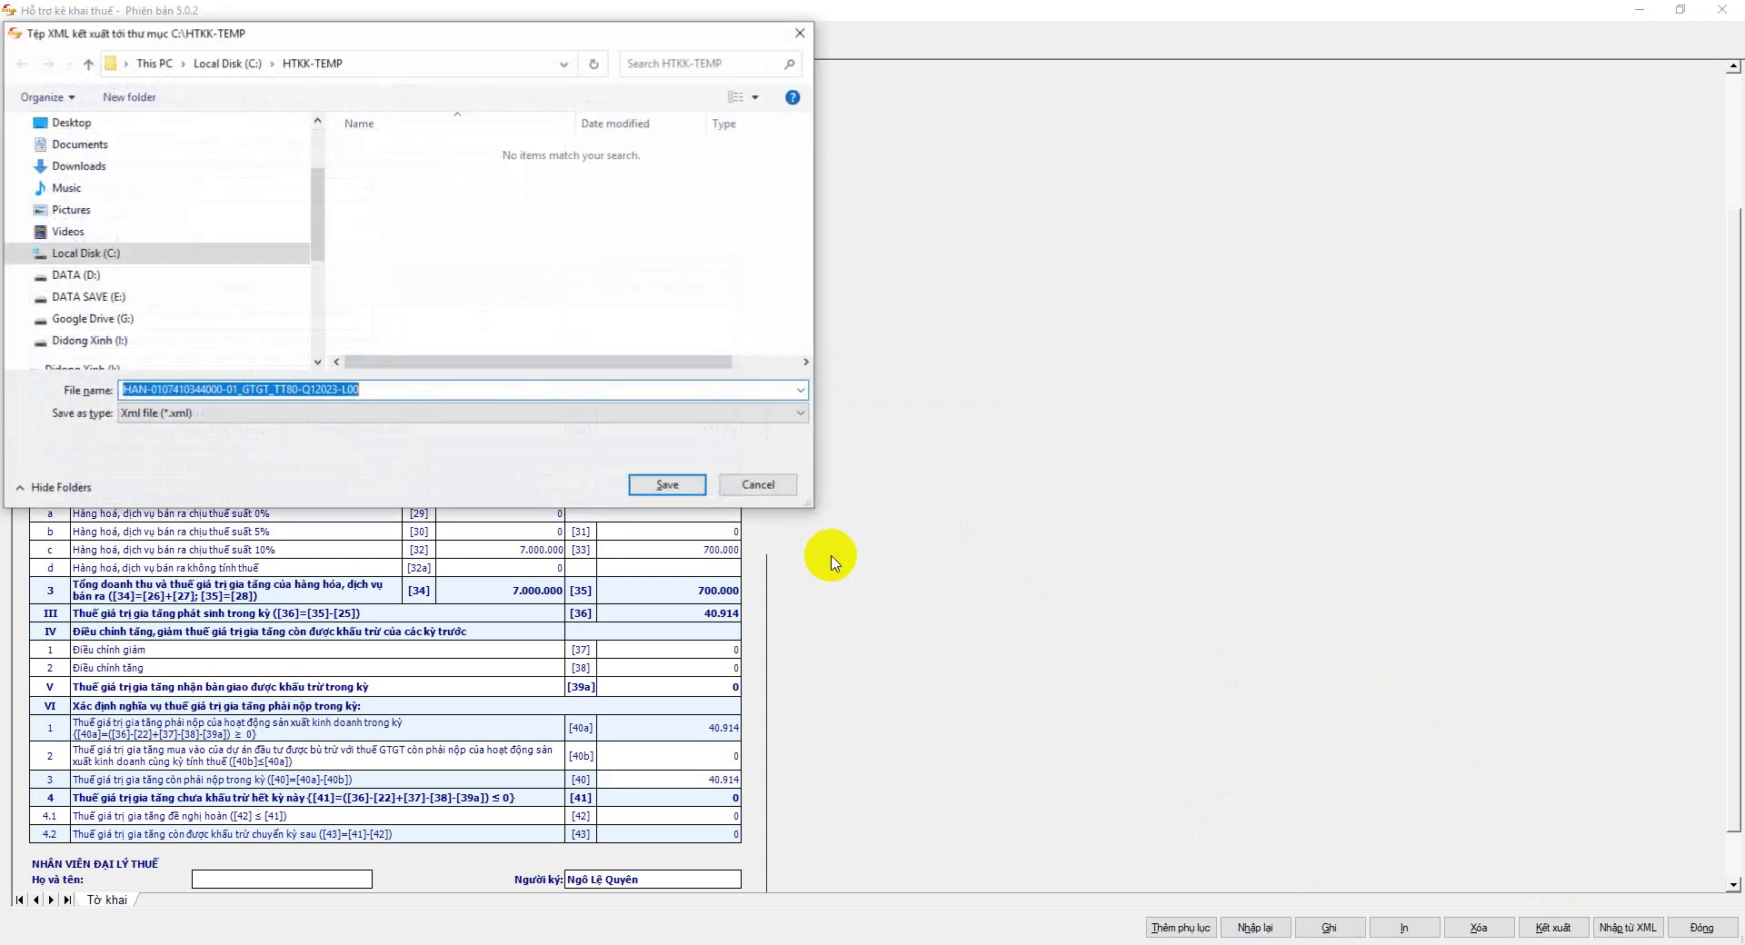
click(71, 121)
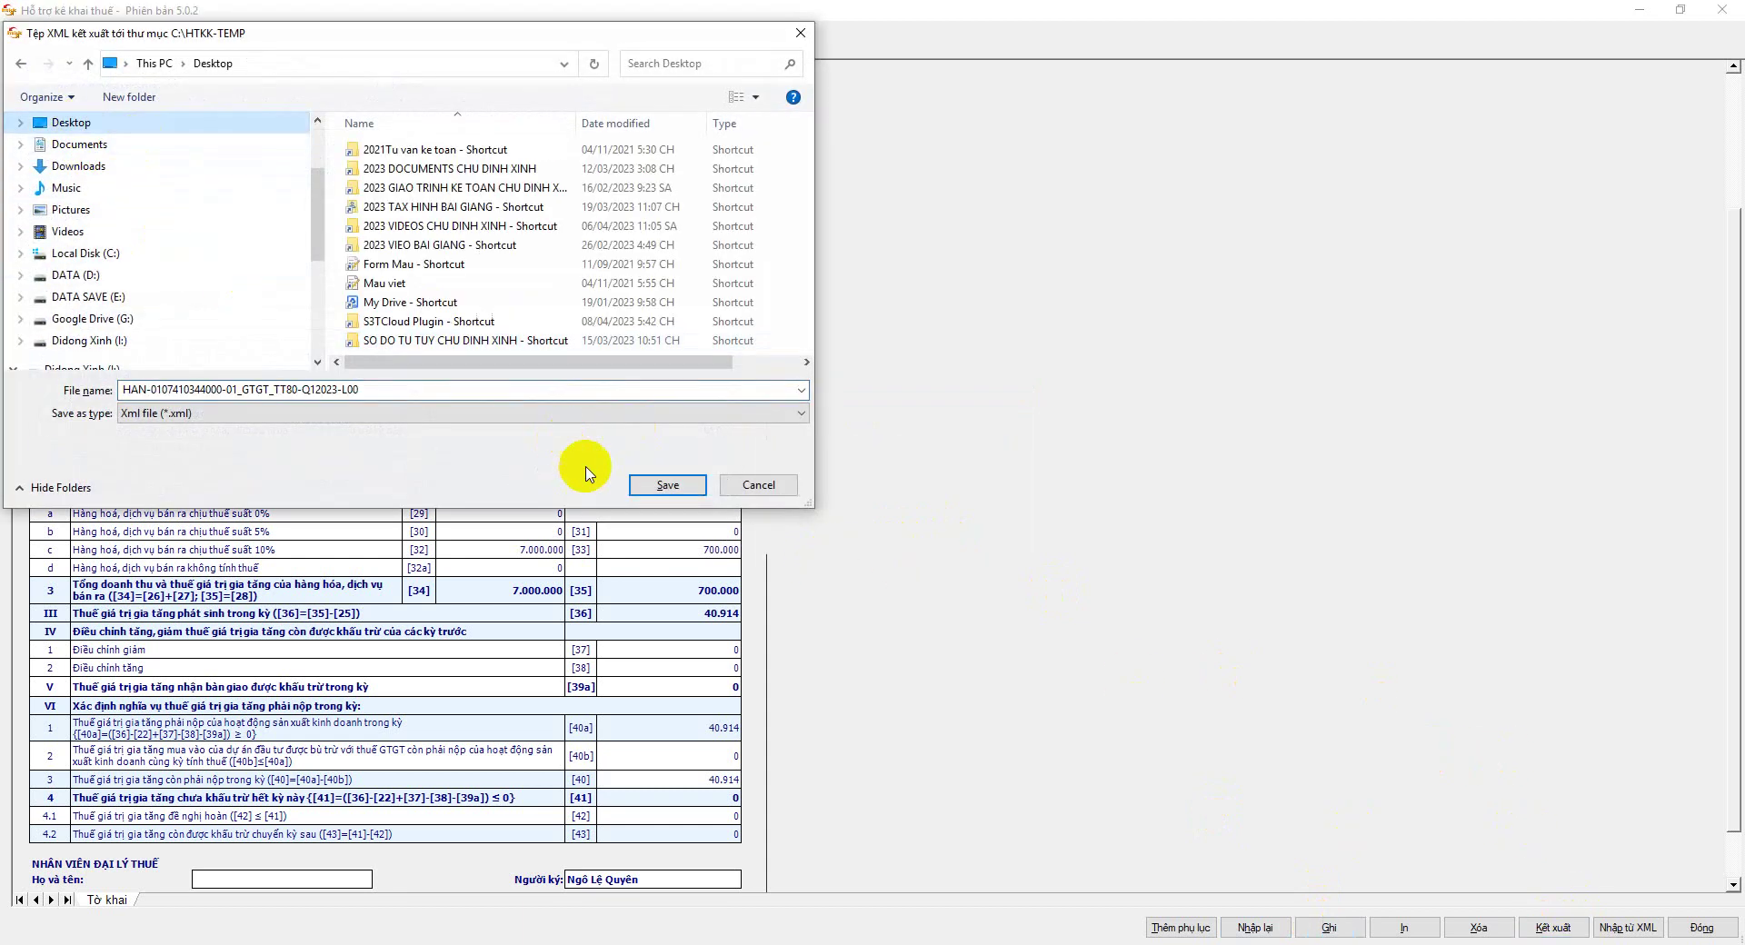
click(667, 484)
click(868, 541)
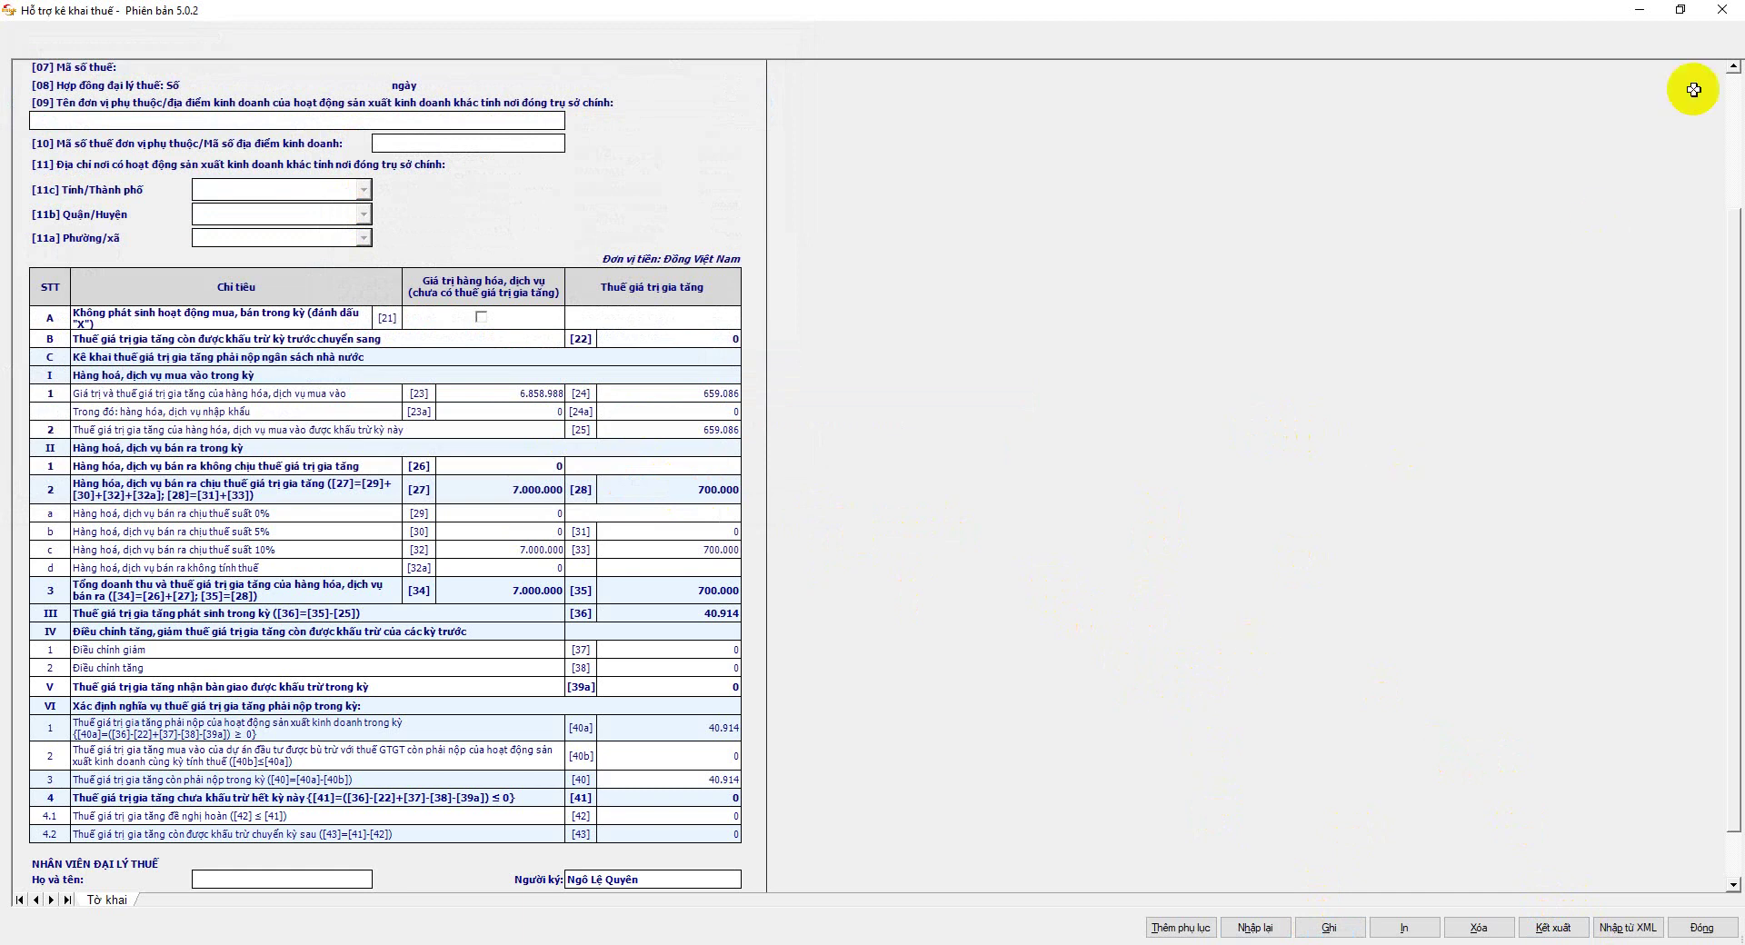
- Minimize the open windows to show the desktop, and close the 2023 Q1 DAU RA and 2023 Q1 DAU VAO workbooks
click(1641, 10)
click(1641, 12)
click(1641, 12)
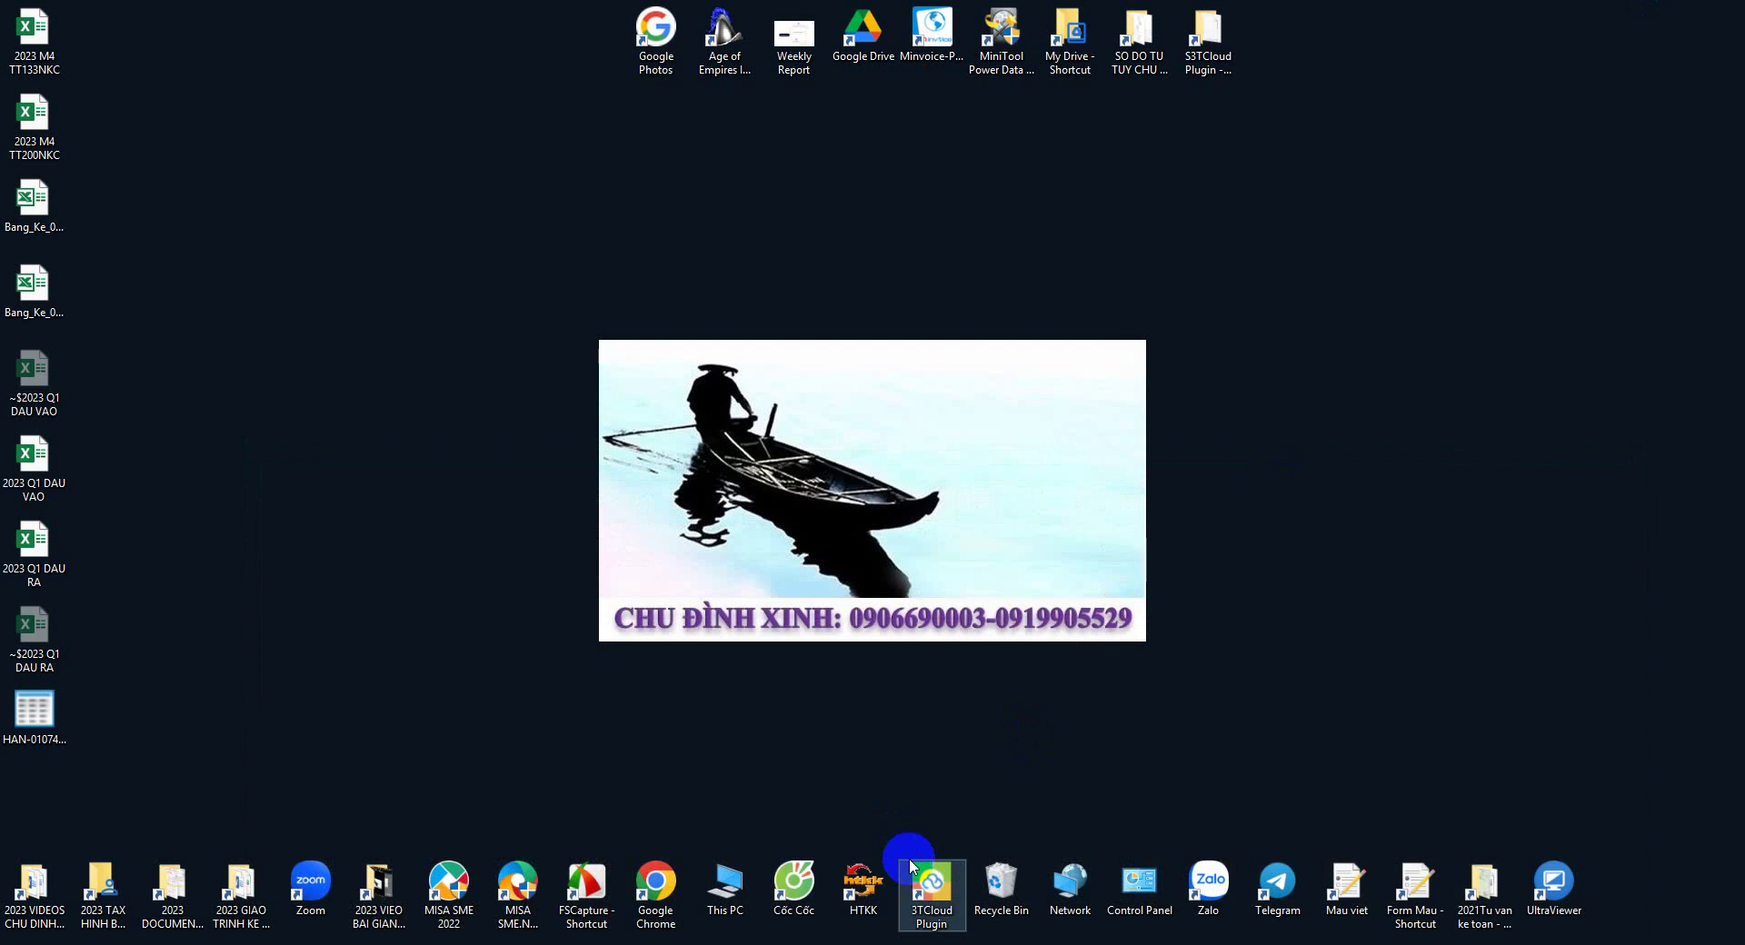
click(727, 940)
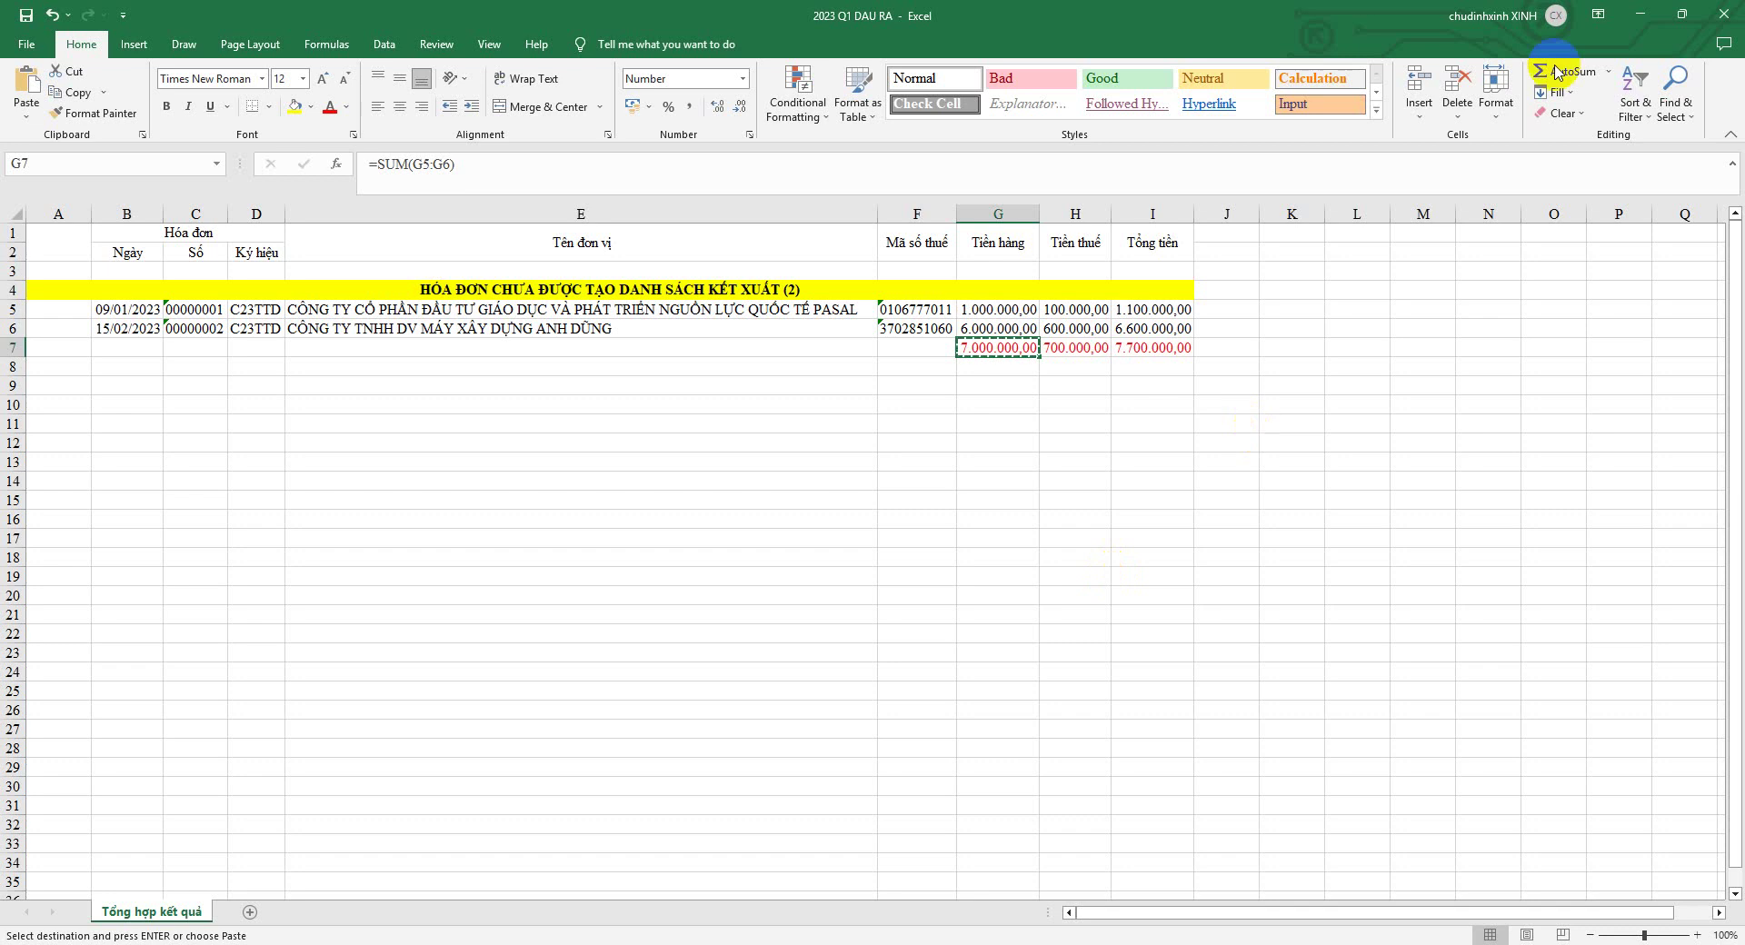
click(1717, 25)
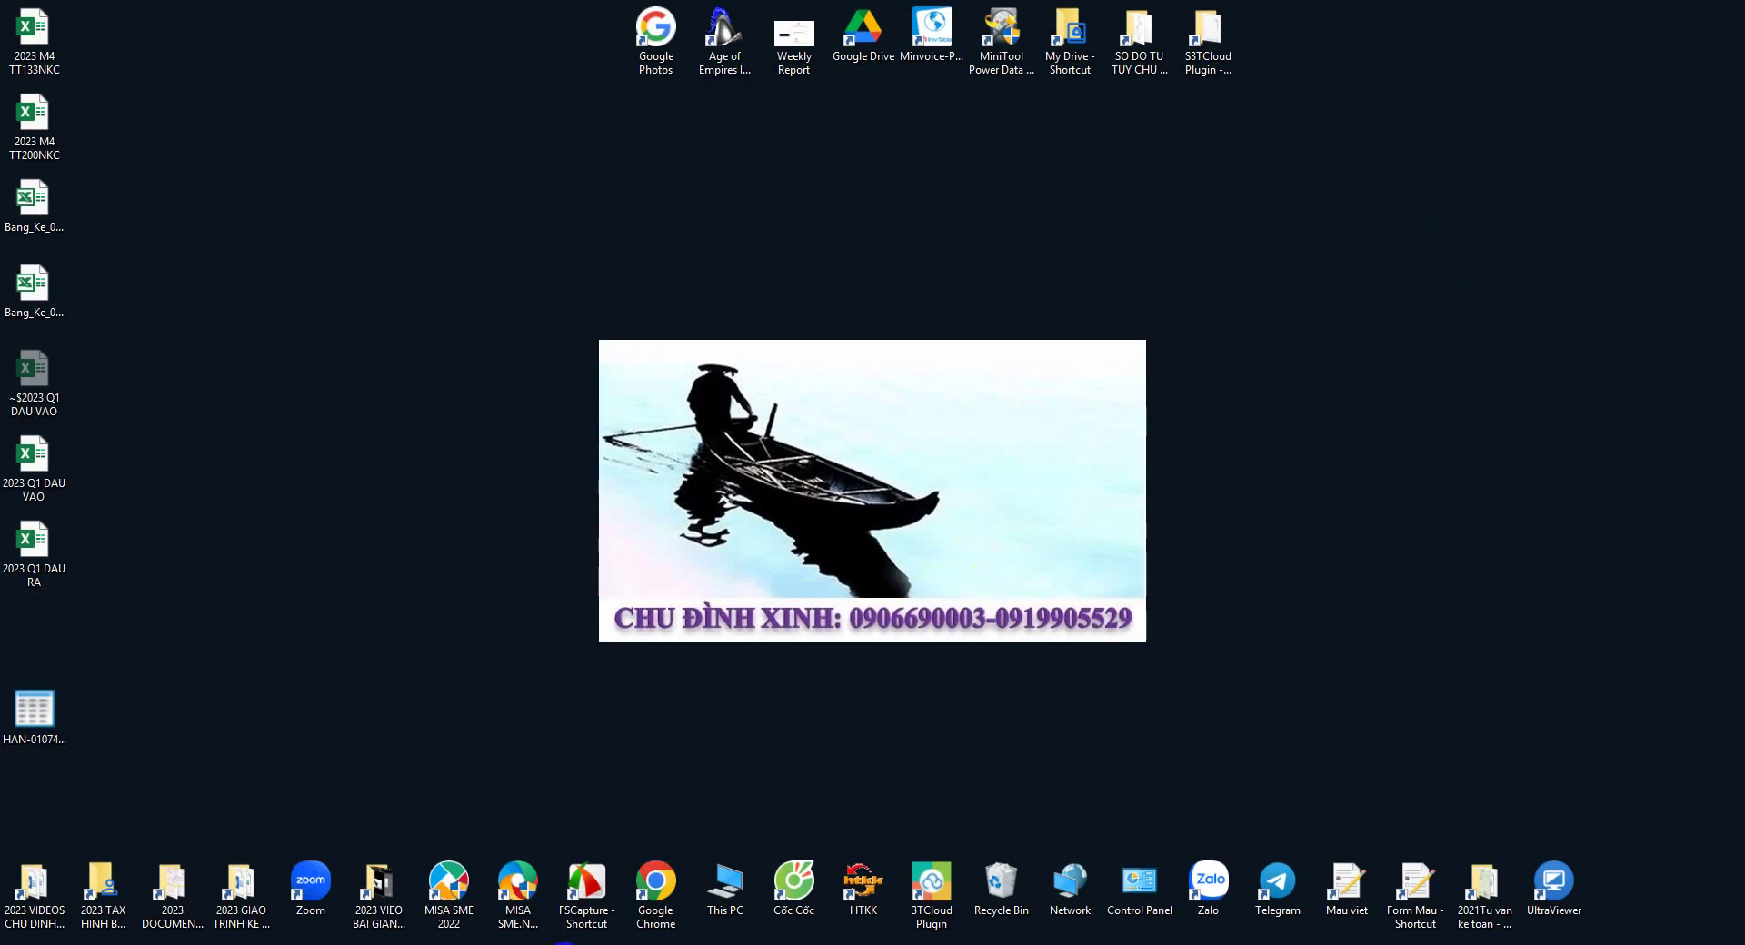
click(564, 941)
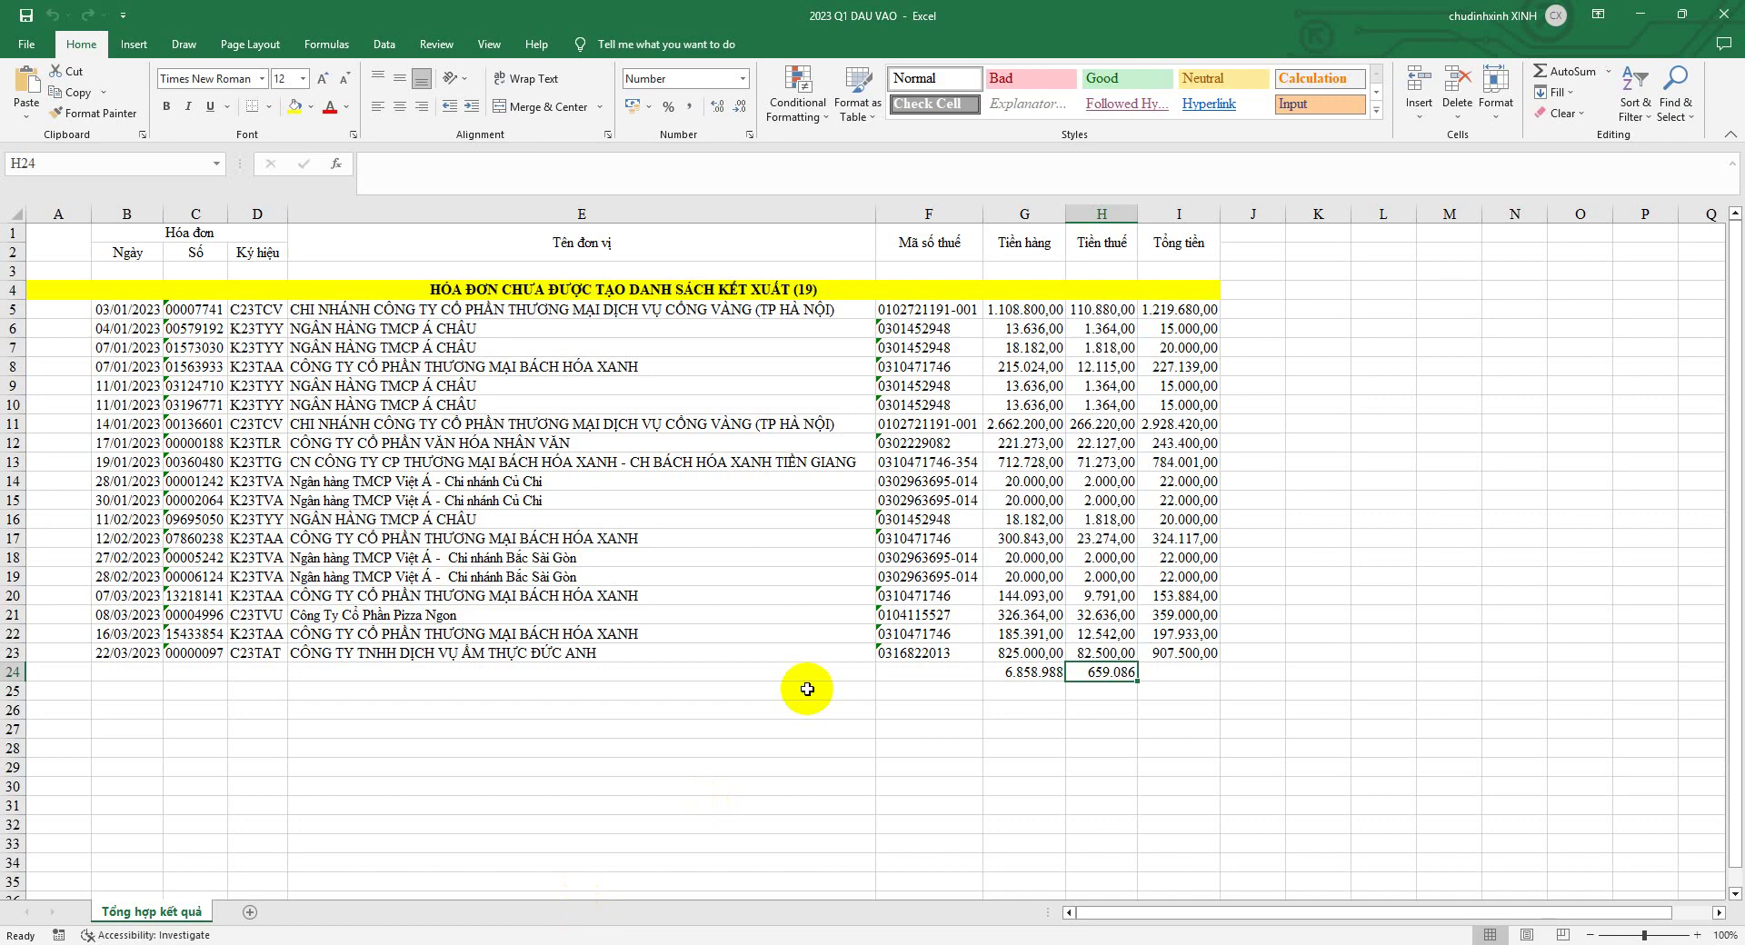
click(1726, 14)
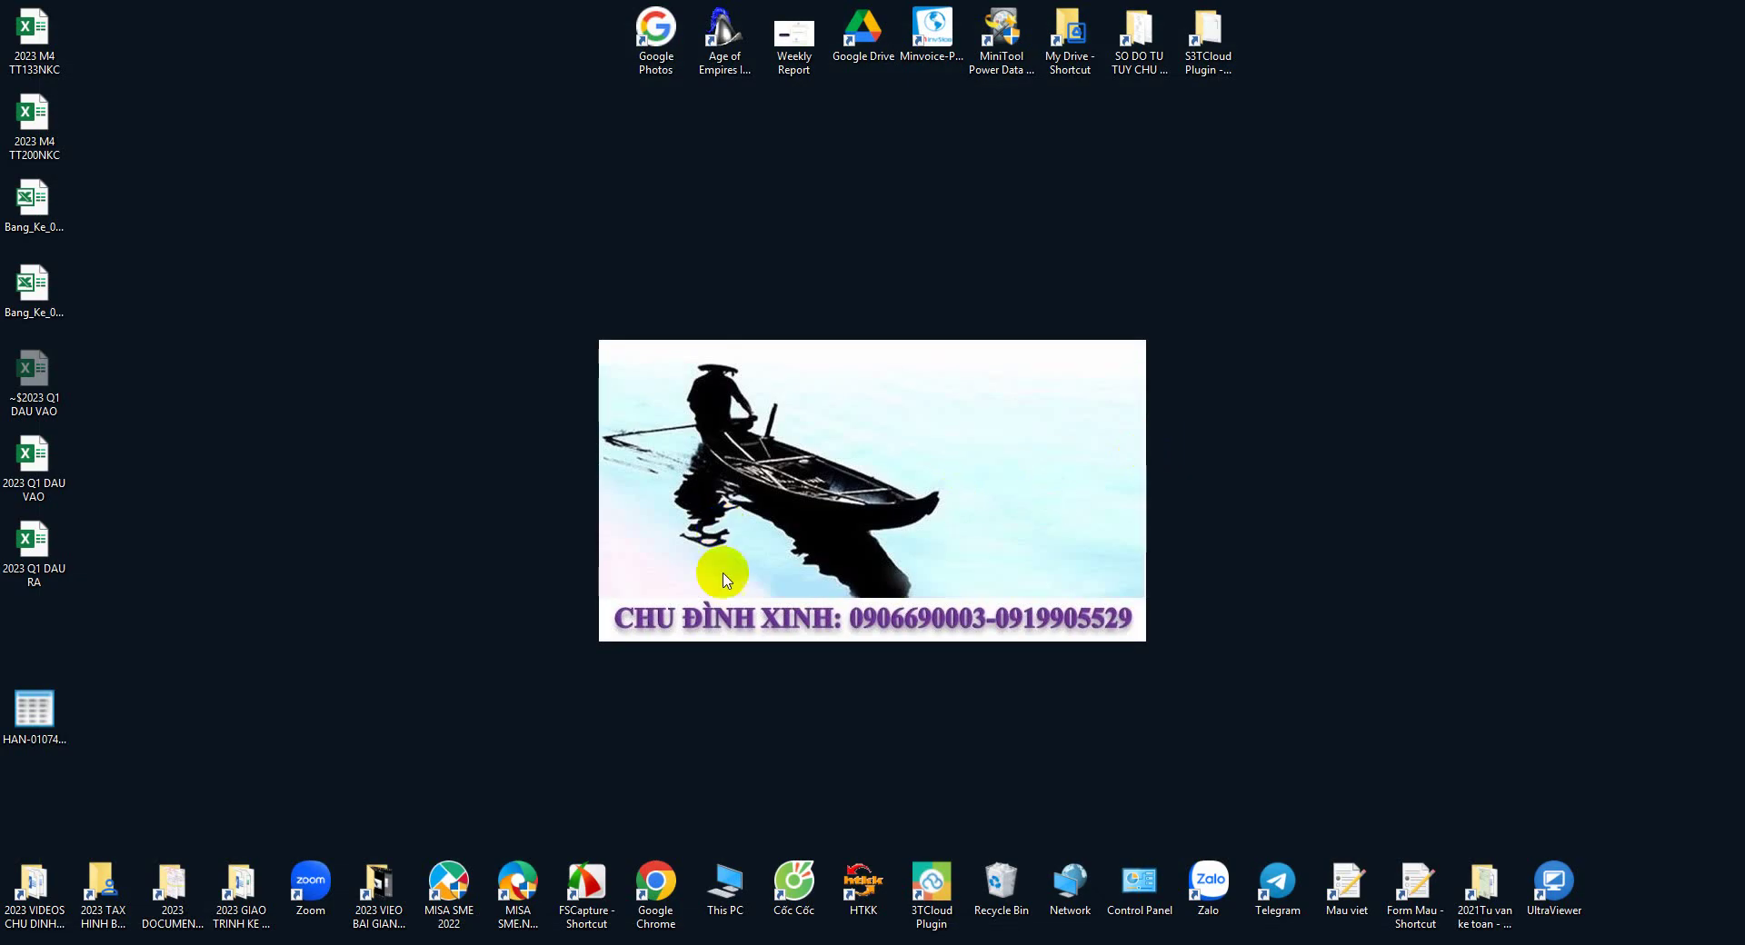